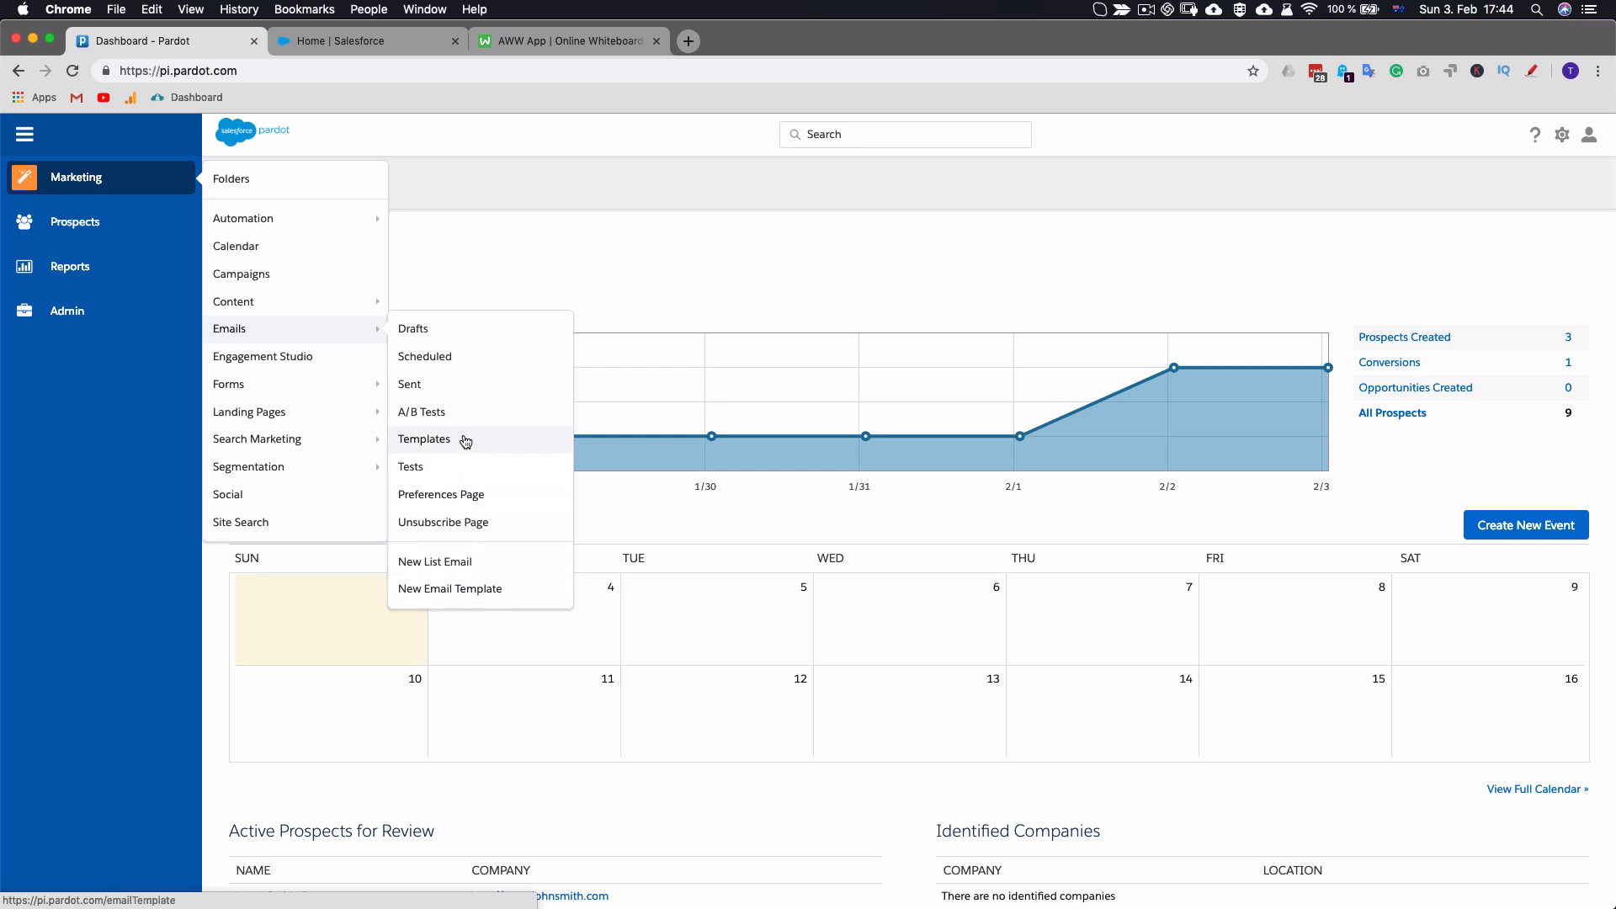
# Step: Start a new email template so its blank basic information form appears
pyautogui.click(491, 564)
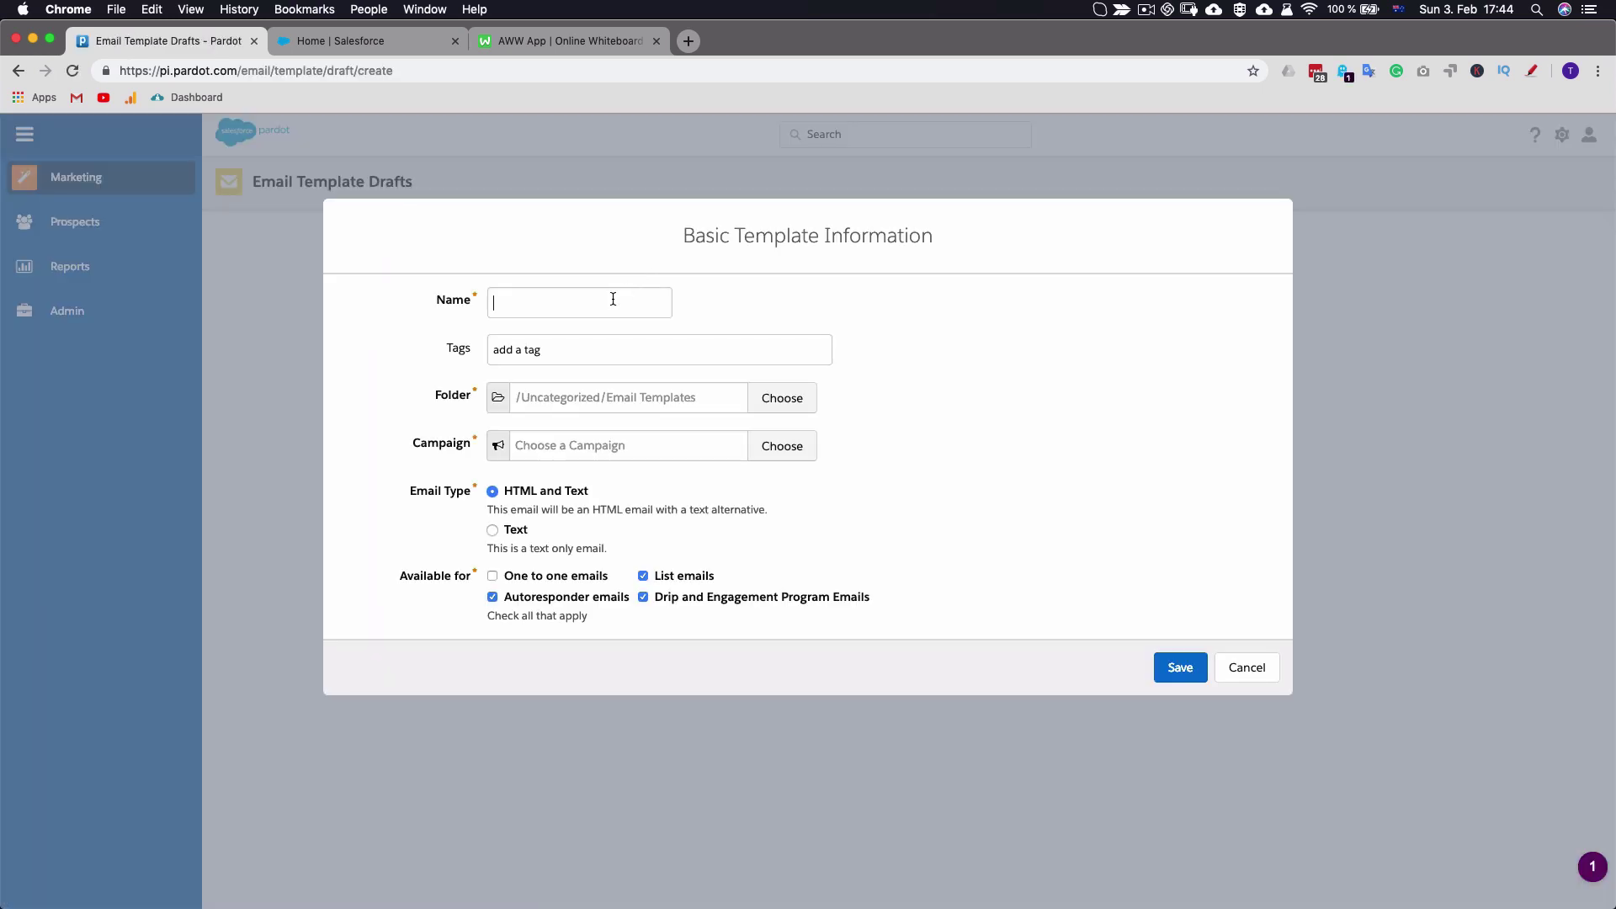
# Step: Enter and edit the template name to read 'Demo 2018.02 - Template 1'
pyautogui.click(612, 300)
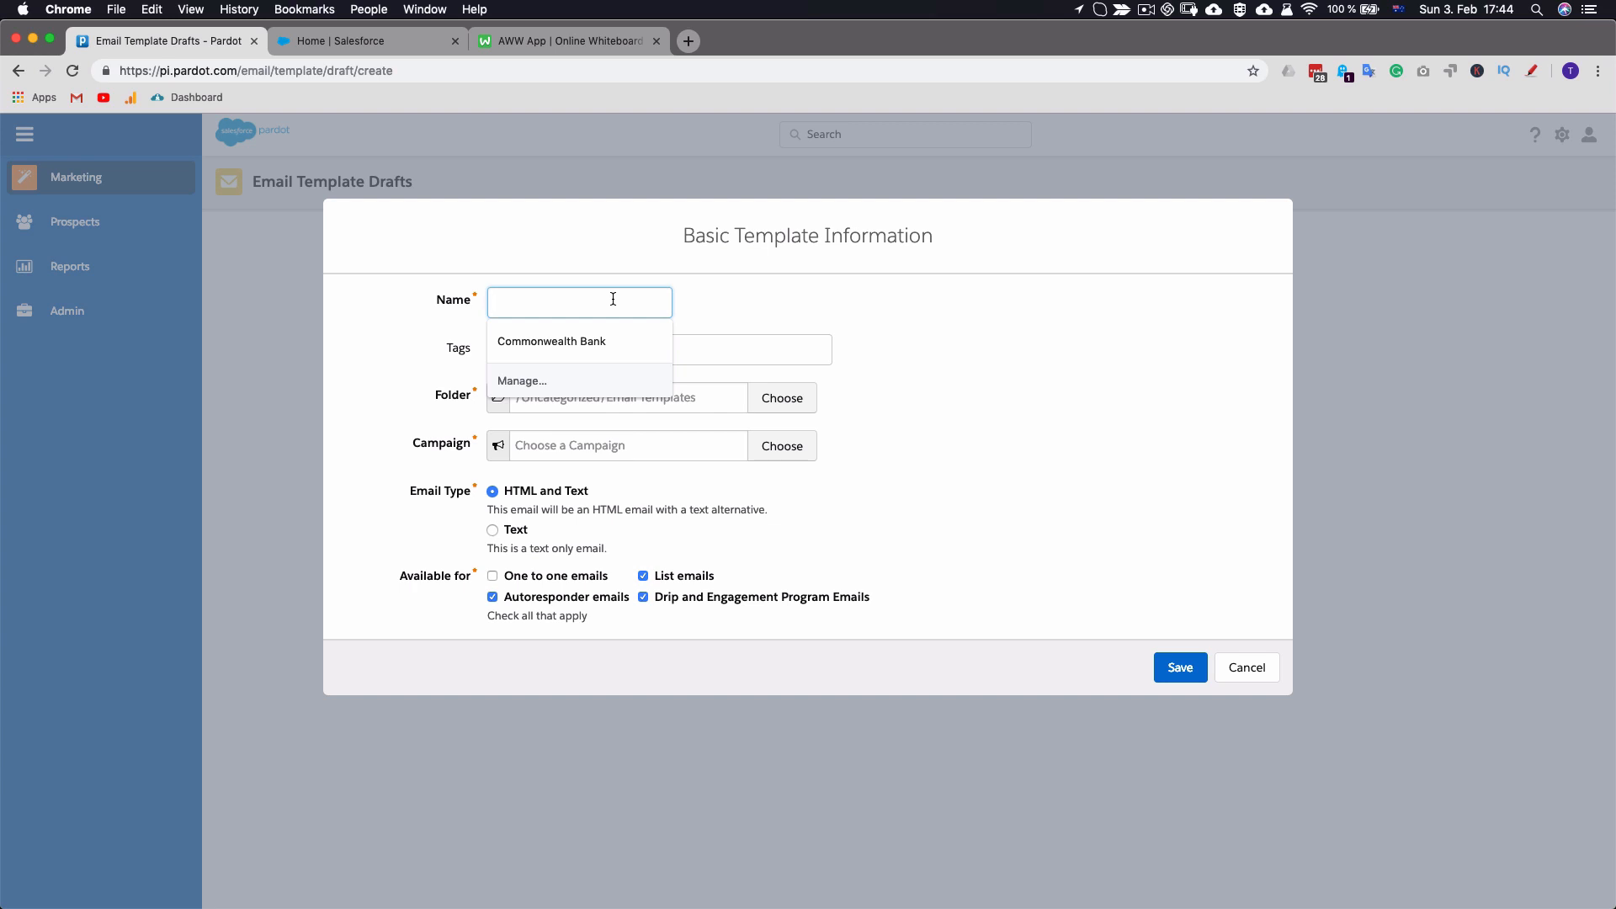
pyautogui.write('Demo ')
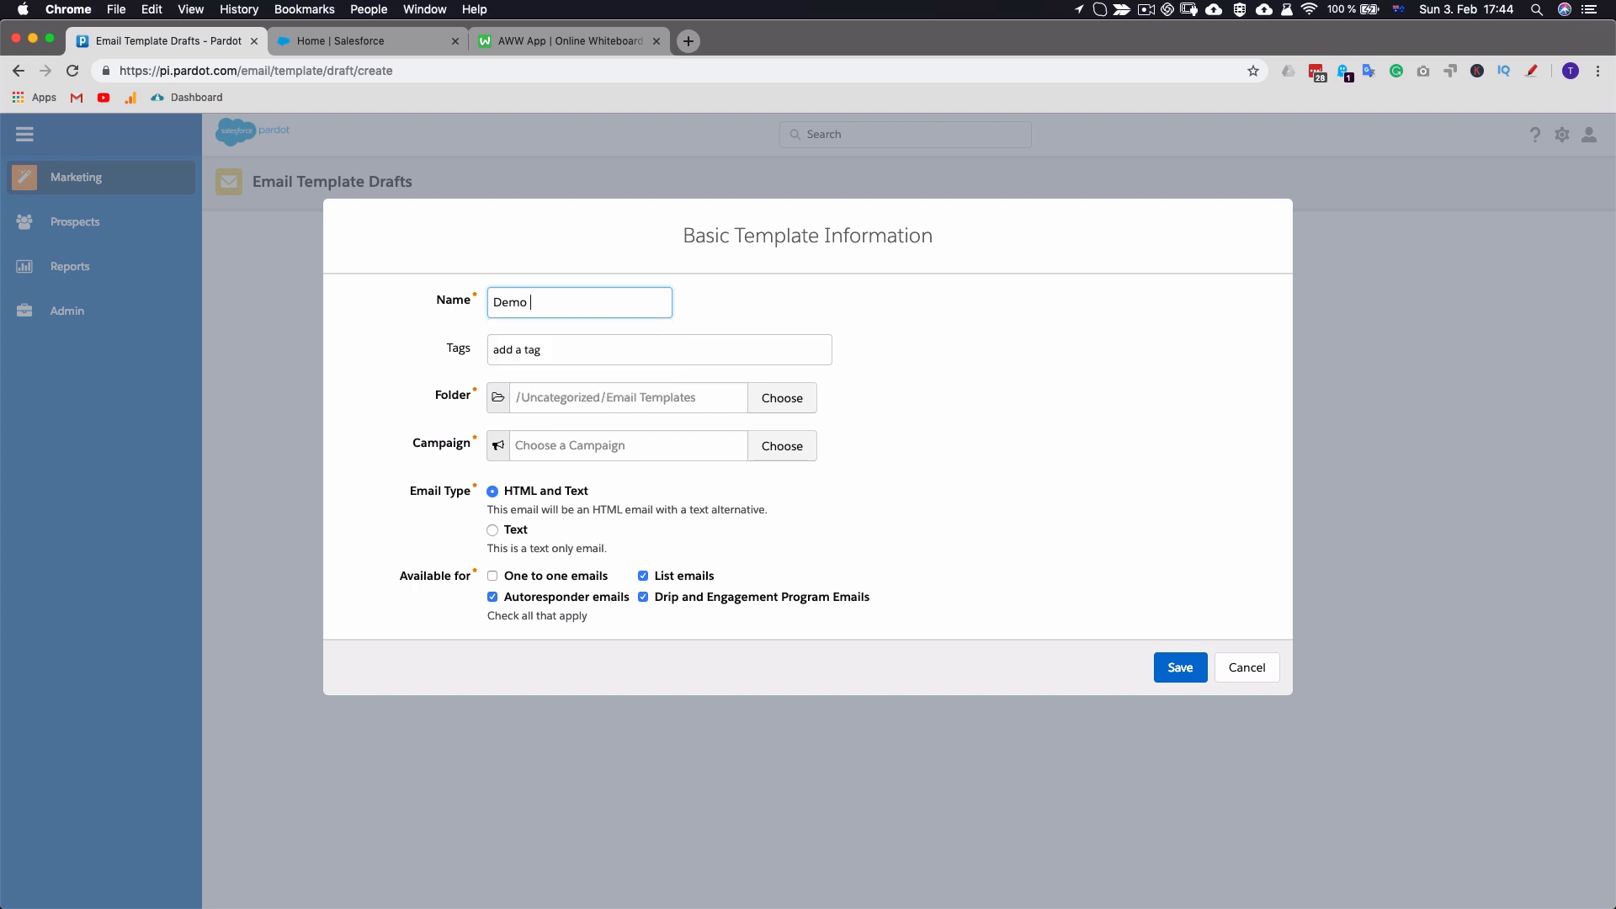
pyautogui.write('- Tem')
pyautogui.write('plate 1')
pyautogui.moveTo(527, 303); pyautogui.dragTo(494, 303)
pyautogui.click(535, 303)
pyautogui.moveTo(527, 303); pyautogui.dragTo(492, 303)
pyautogui.click(529, 303)
pyautogui.write('01')
pyautogui.write('.02')
pyautogui.write('.2018')
pyautogui.doubleClick(532, 304)
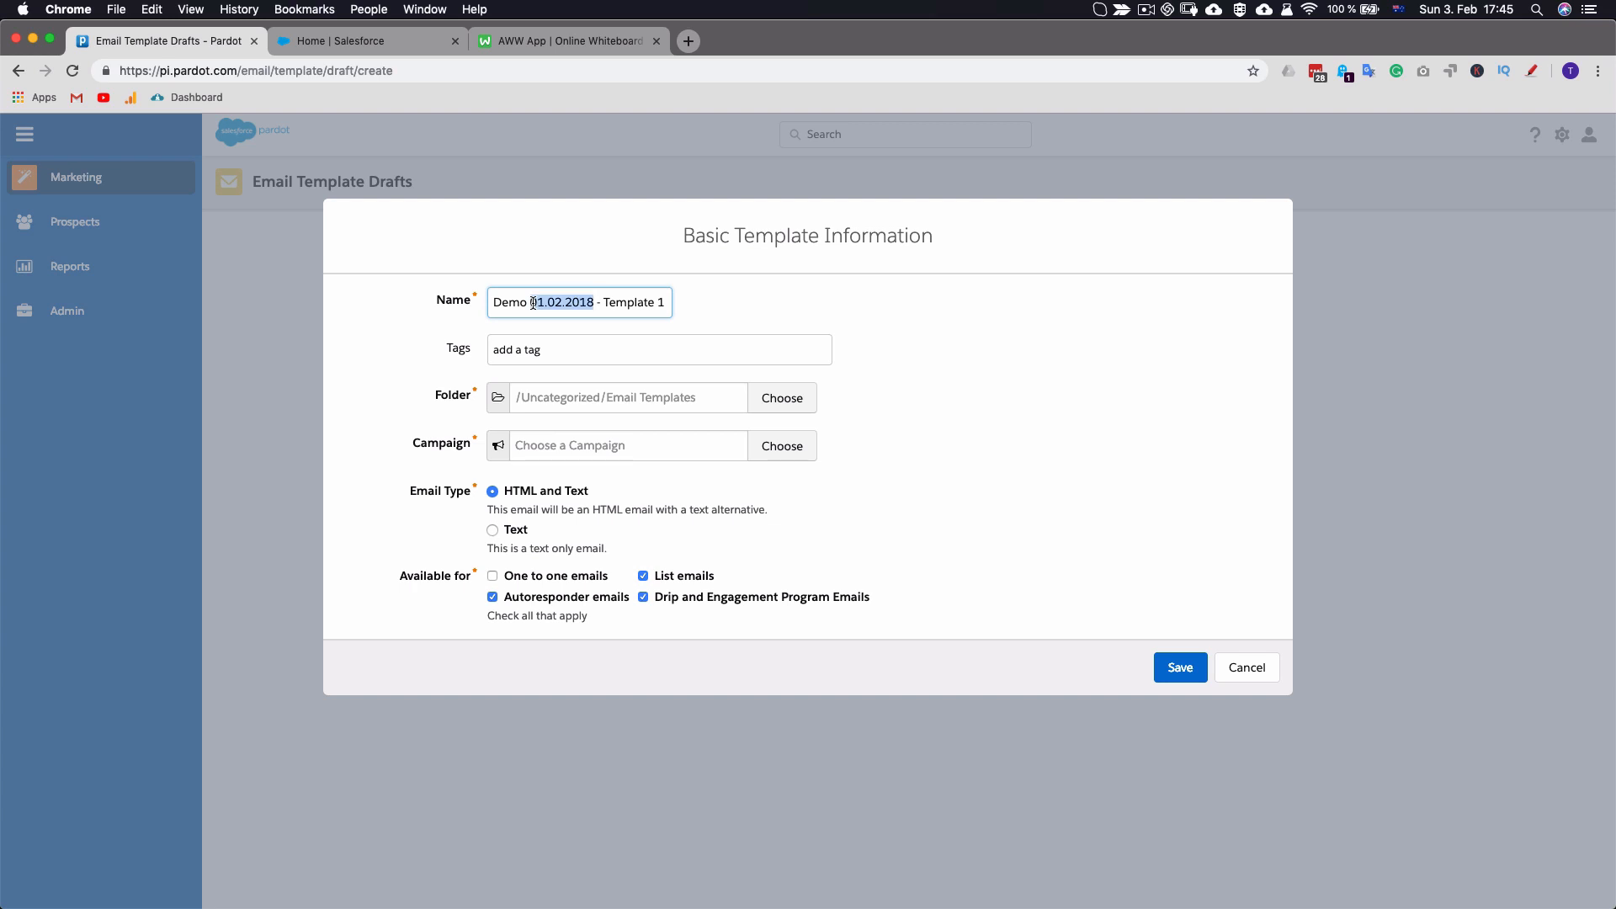
pyautogui.write('2018')
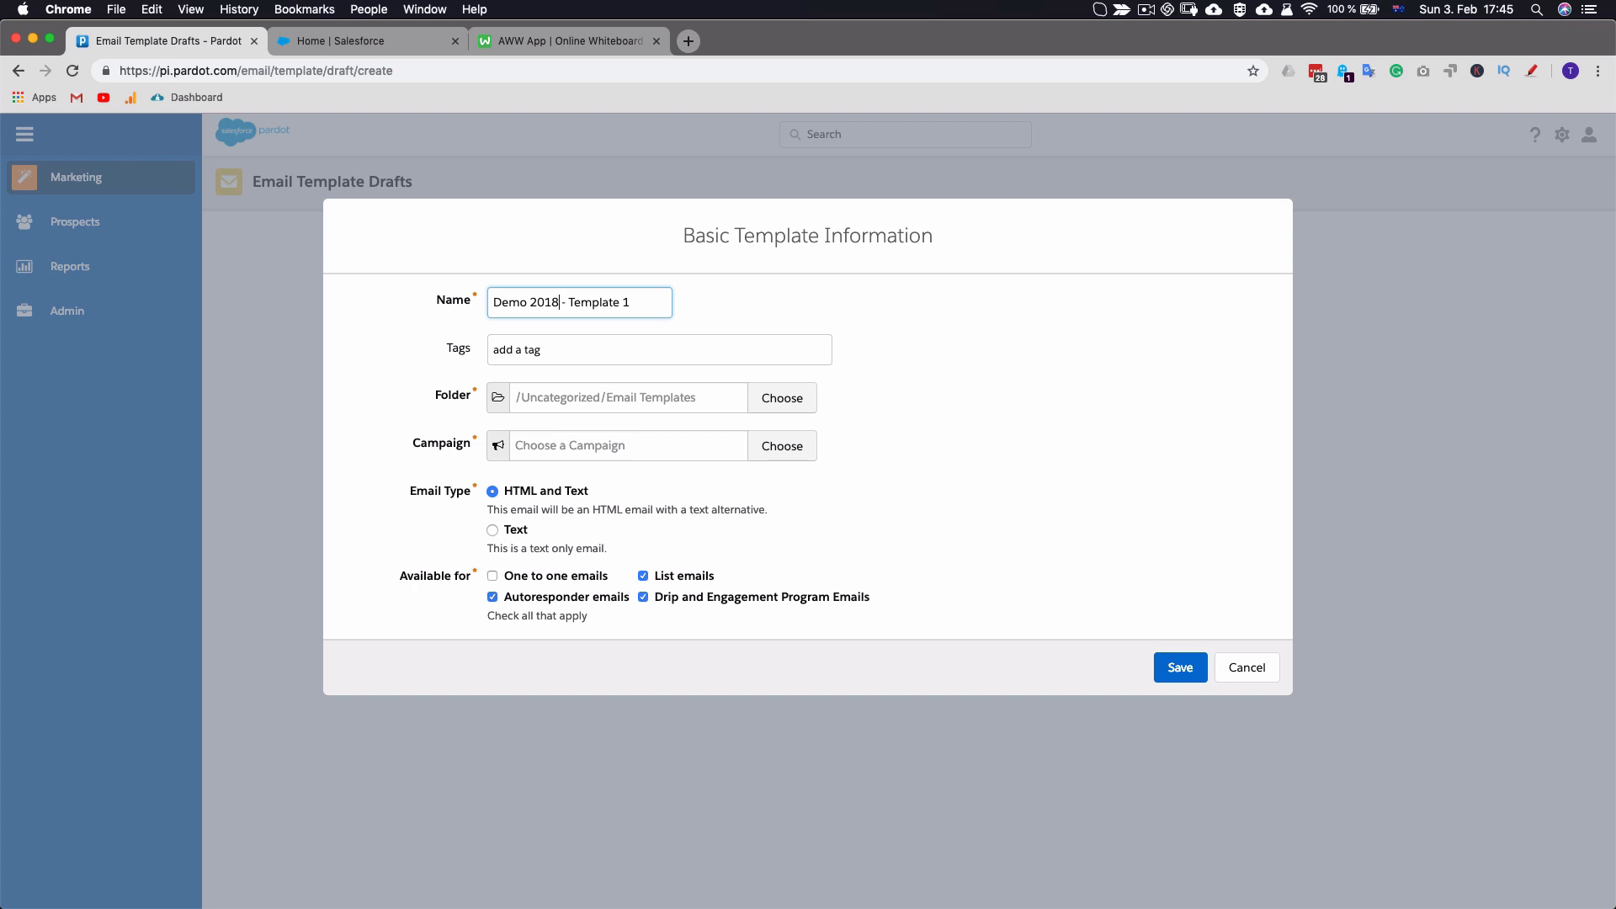
pyautogui.write('.02')
# Step: Choose the Event campaign from the campaign picker and confirm it
pyautogui.click(783, 447)
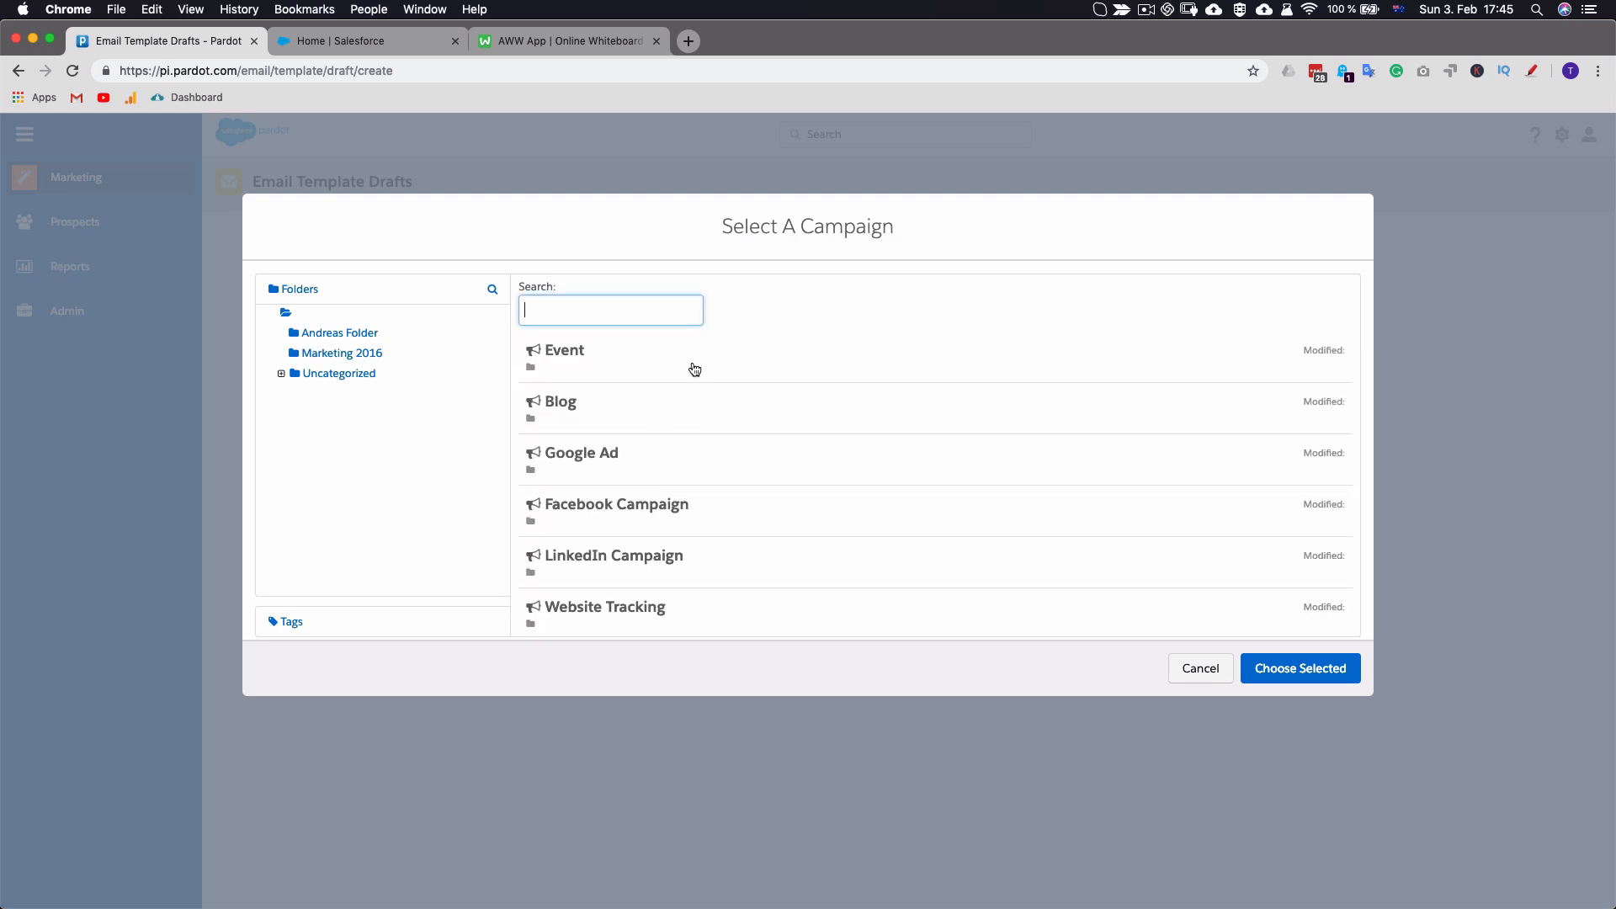
pyautogui.click(694, 368)
pyautogui.click(1301, 667)
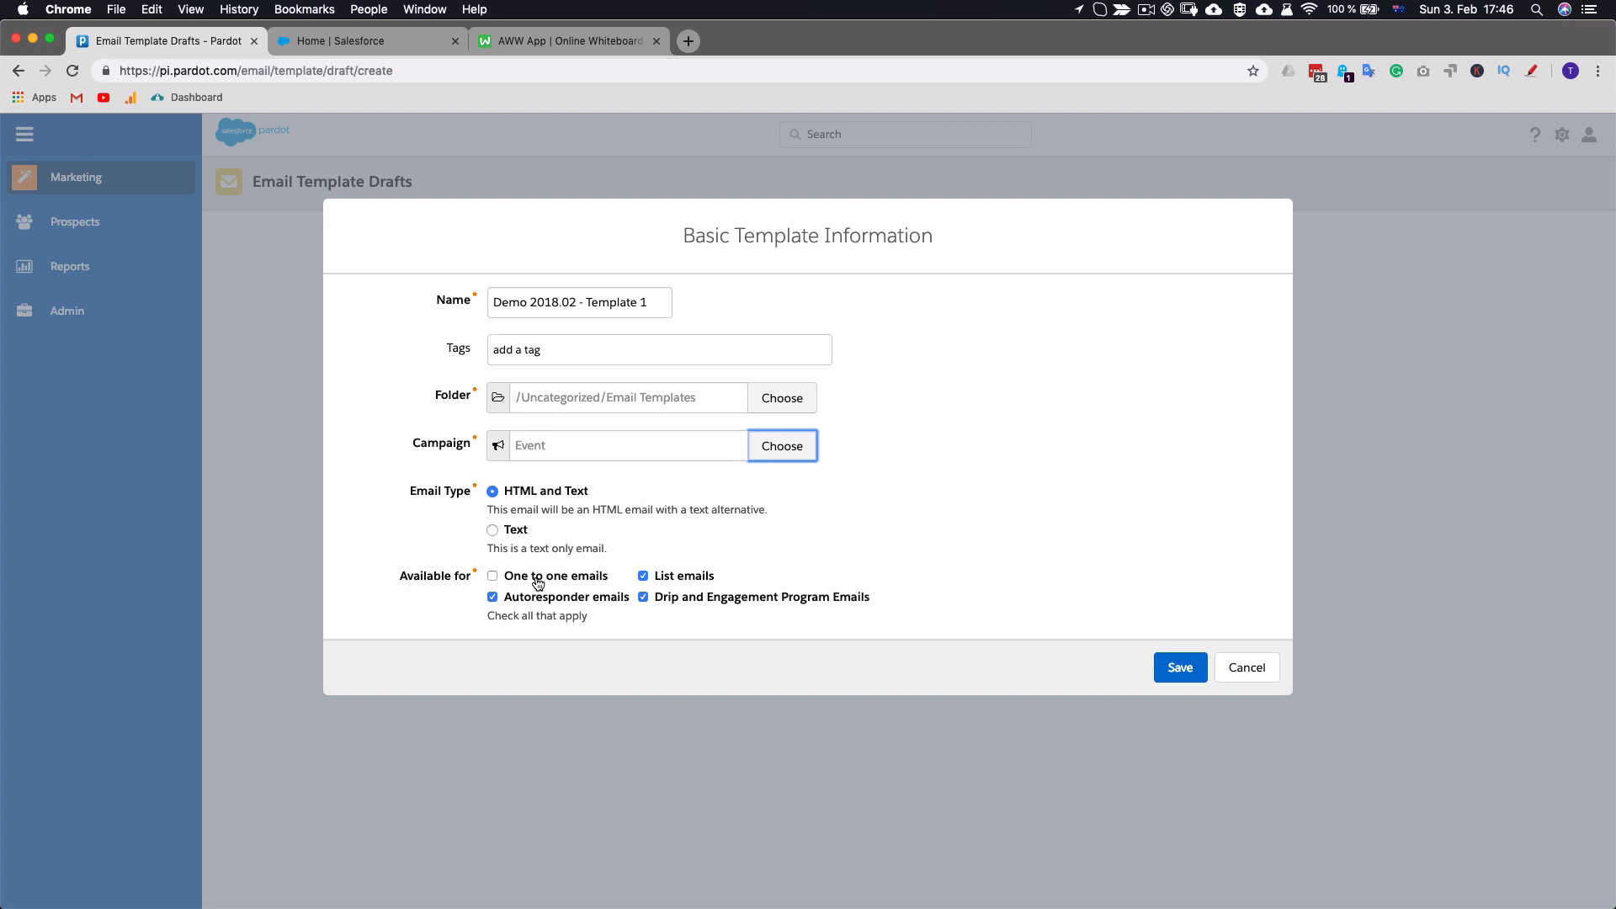
# Step: Toggle the one to one and autoresponder email availability checkboxes
pyautogui.click(494, 579)
pyautogui.click(493, 579)
pyautogui.click(493, 579)
pyautogui.click(494, 578)
pyautogui.click(494, 579)
pyautogui.click(494, 579)
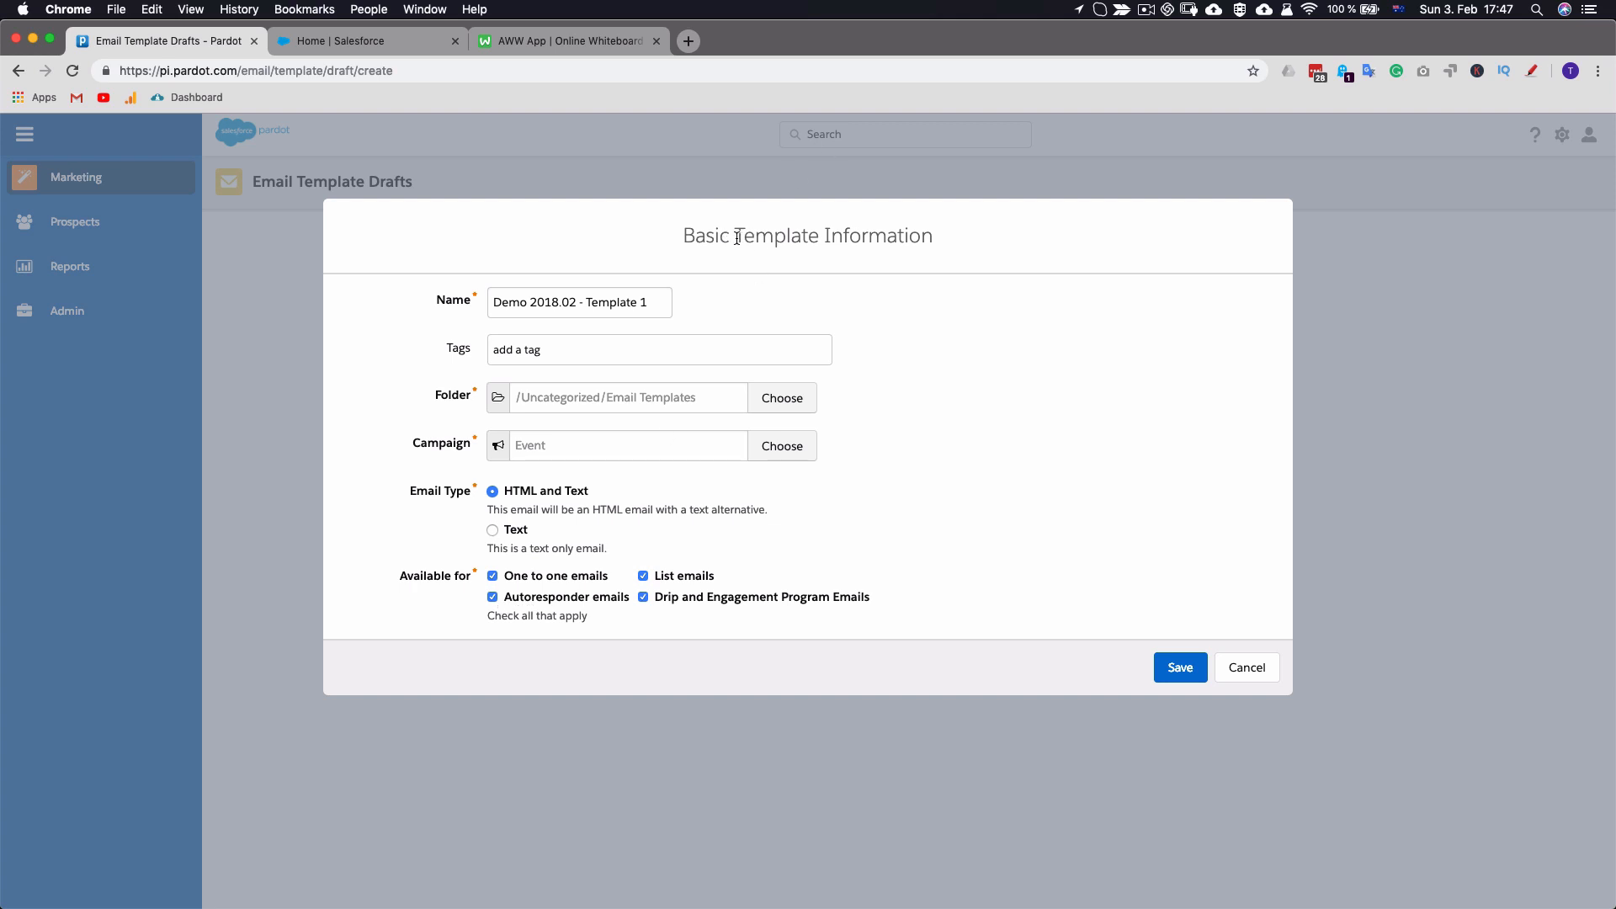
pyautogui.moveTo(737, 236); pyautogui.dragTo(818, 236)
pyautogui.click(554, 602)
pyautogui.click(546, 602)
# Step: Clear and re-tick the autoresponder, List and one to one availability options
pyautogui.click(493, 596)
pyautogui.click(644, 578)
pyautogui.click(494, 601)
pyautogui.click(642, 576)
pyautogui.click(510, 581)
# Step: Save the basic info, load more layouts, pick Responsive 2 Column Image Basic, then skip to the draft editor
pyautogui.click(1176, 671)
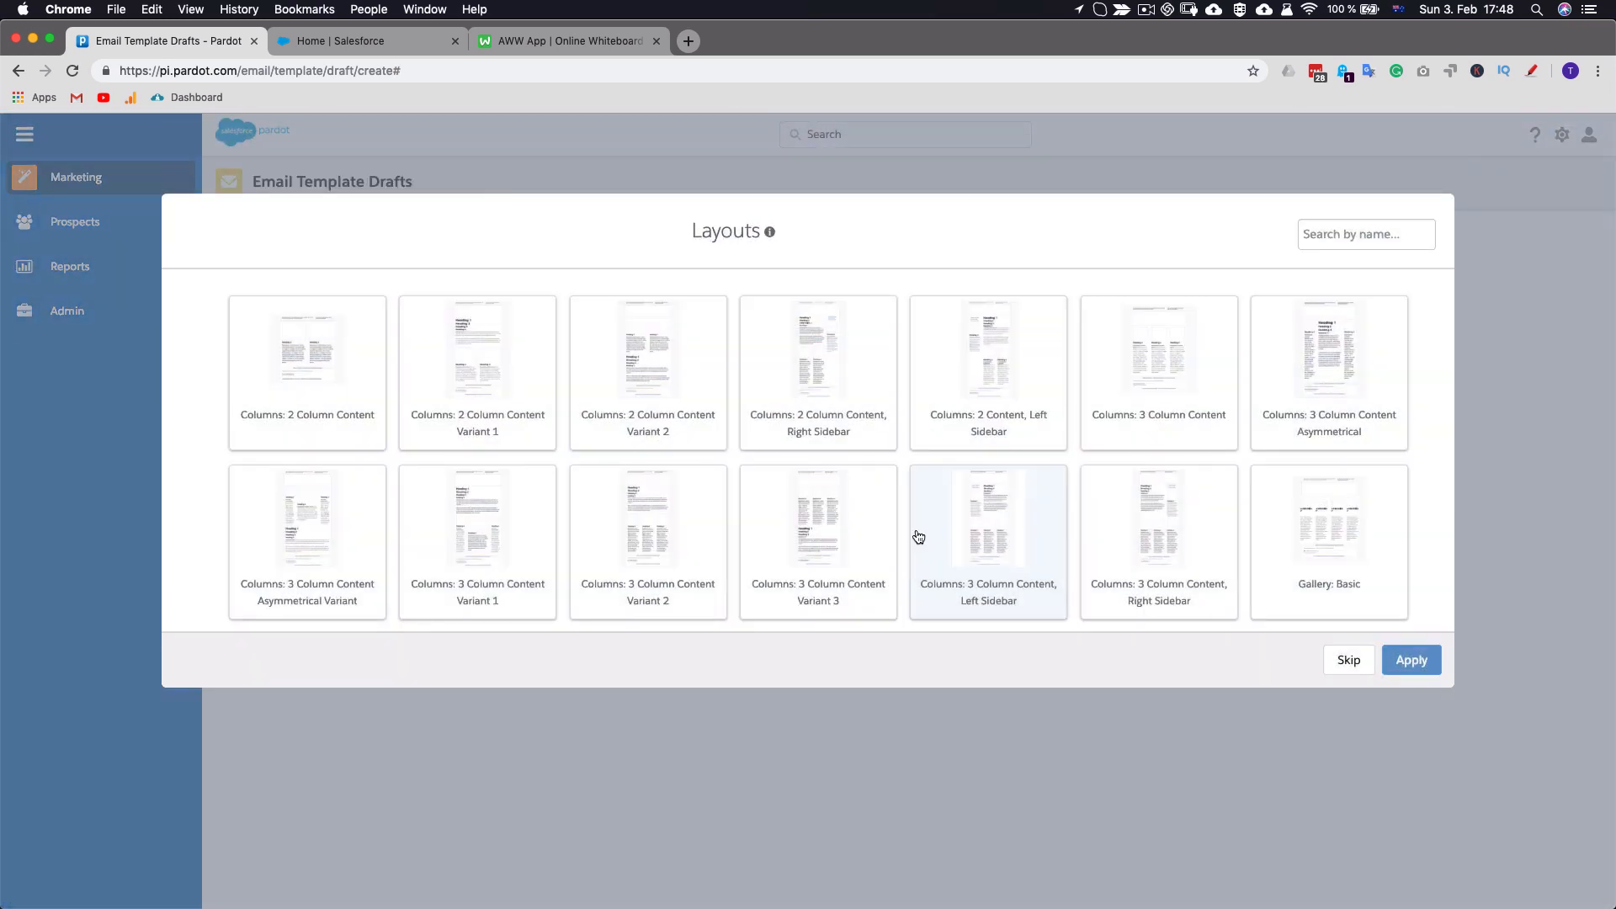
pyautogui.scroll(-1, 903, 546)
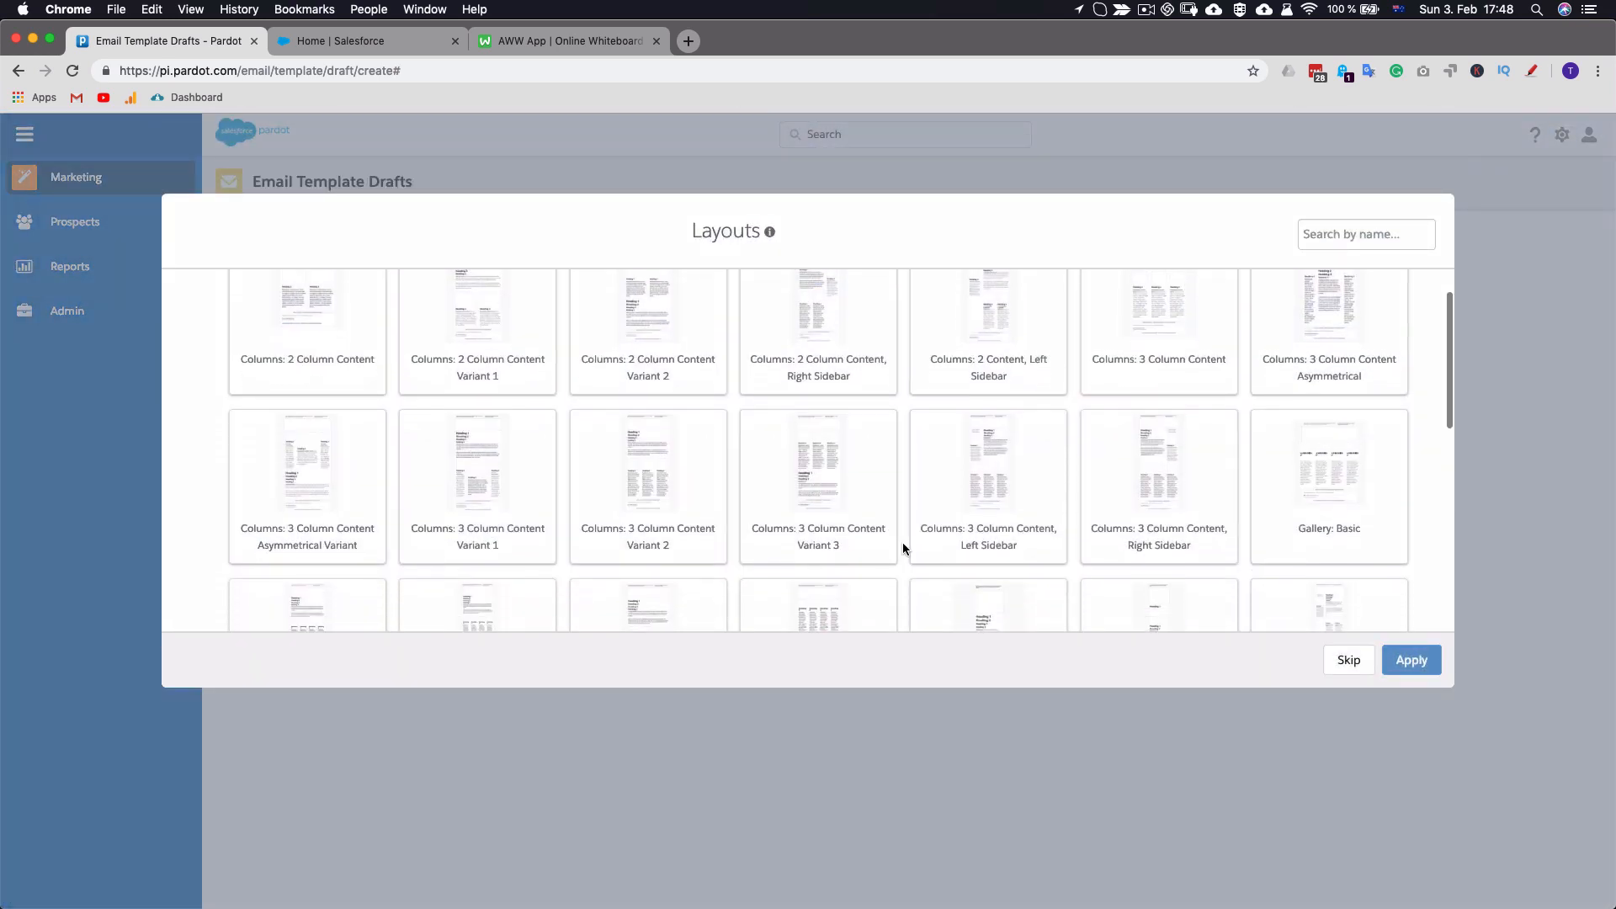
pyautogui.scroll(-3, 903, 542)
pyautogui.scroll(-3, 903, 541)
pyautogui.scroll(-2, 902, 541)
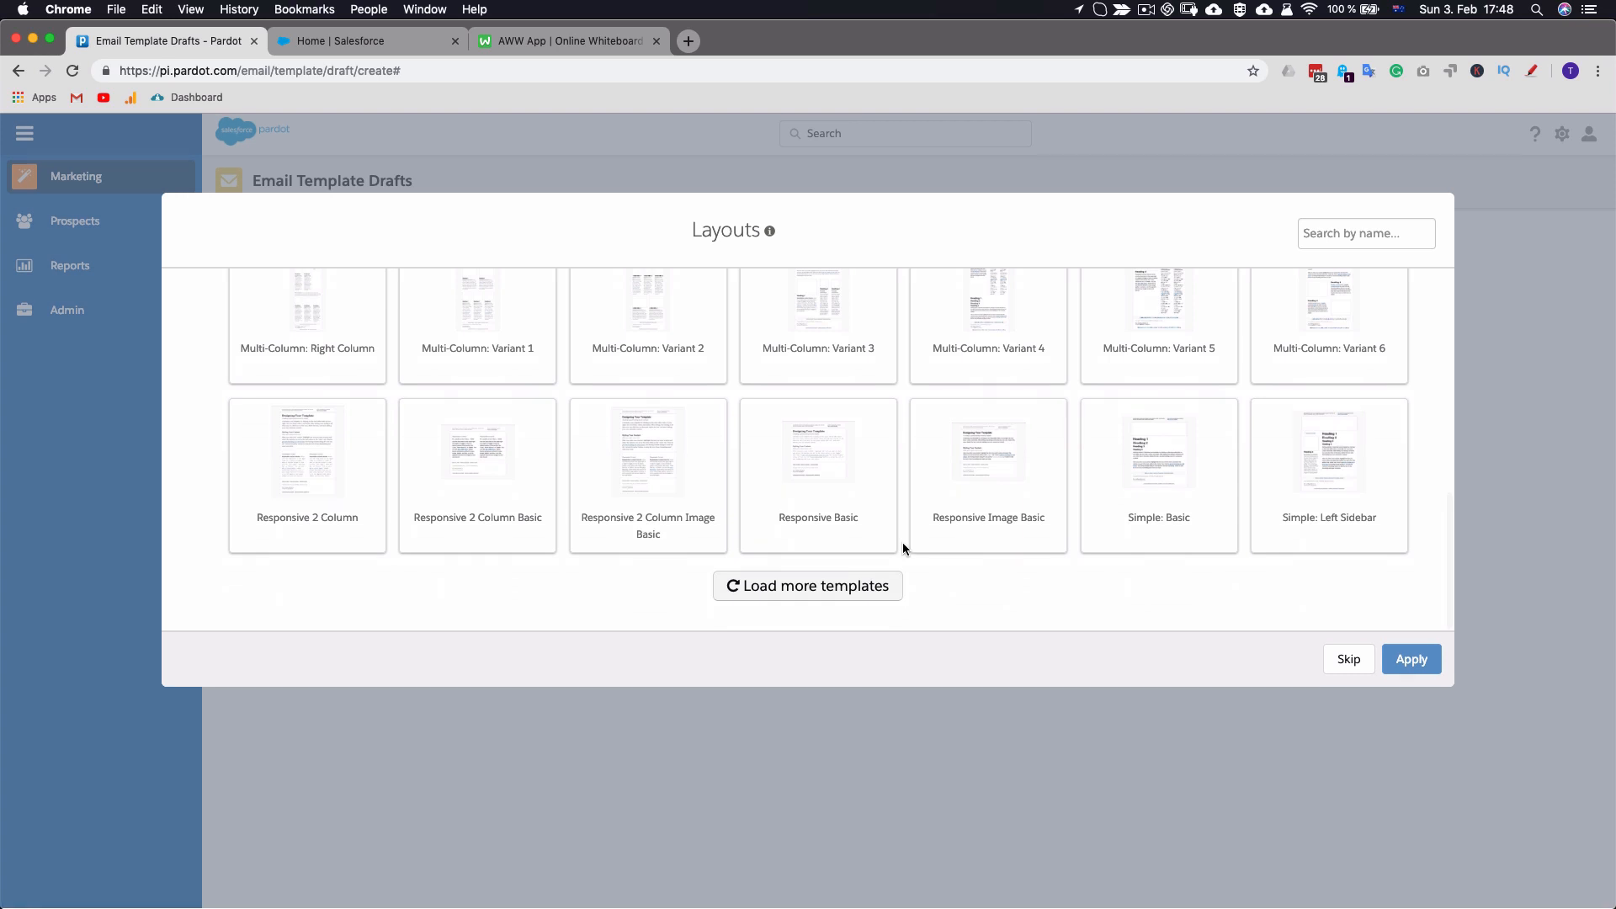
pyautogui.scroll(3, 903, 543)
pyautogui.scroll(3, 902, 543)
pyautogui.scroll(2, 904, 544)
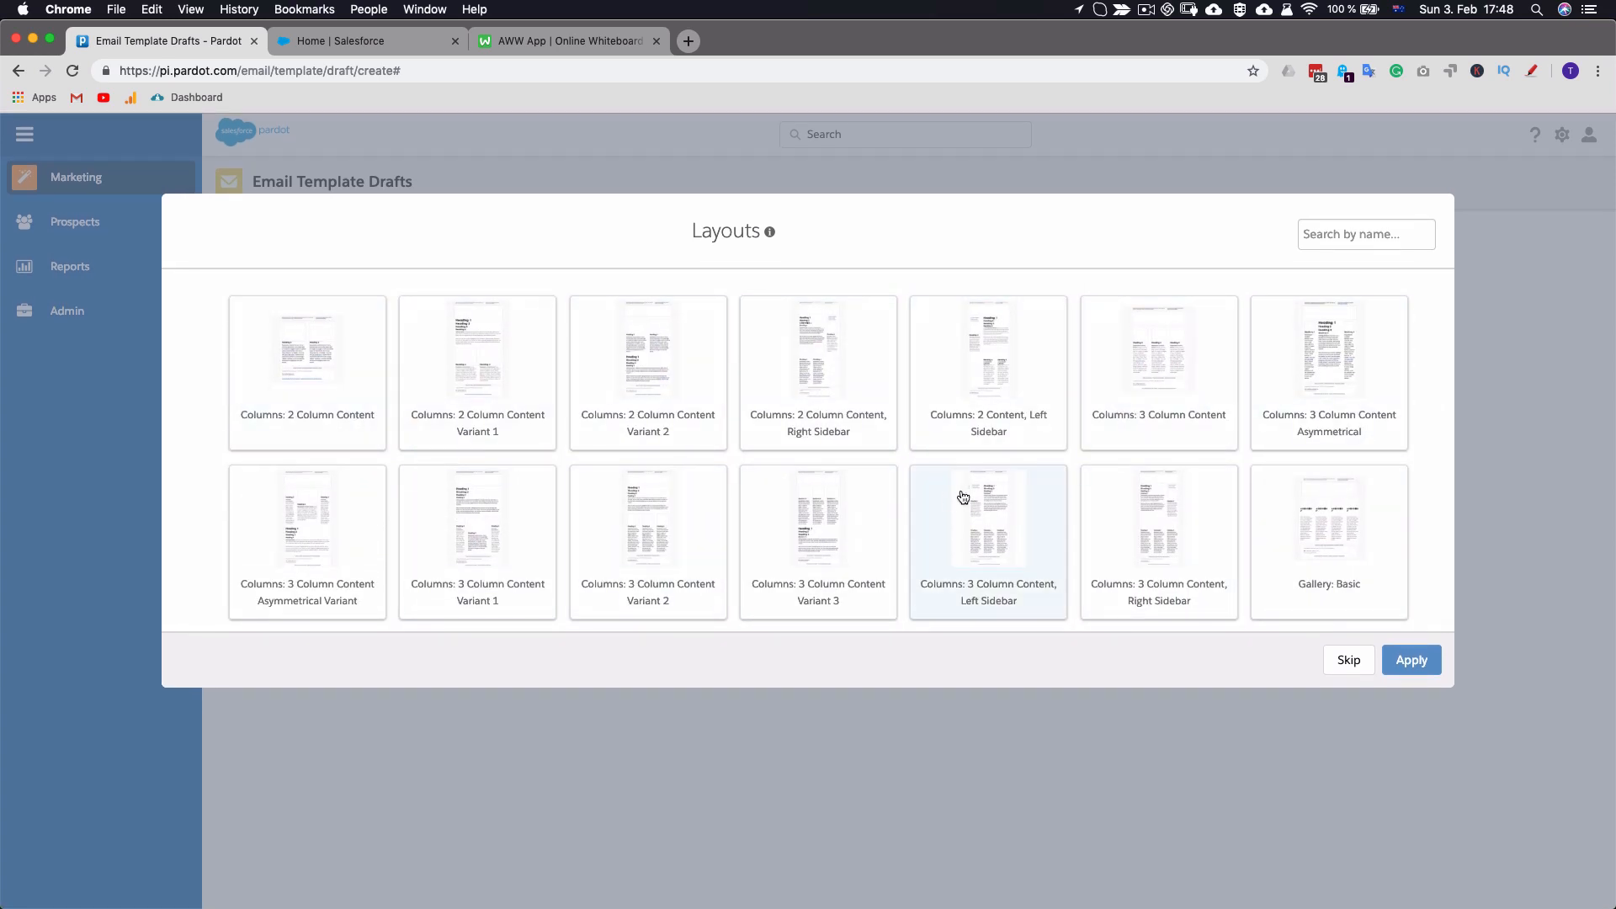
pyautogui.scroll(-2, 904, 487)
pyautogui.scroll(-3, 905, 488)
pyautogui.scroll(-3, 904, 487)
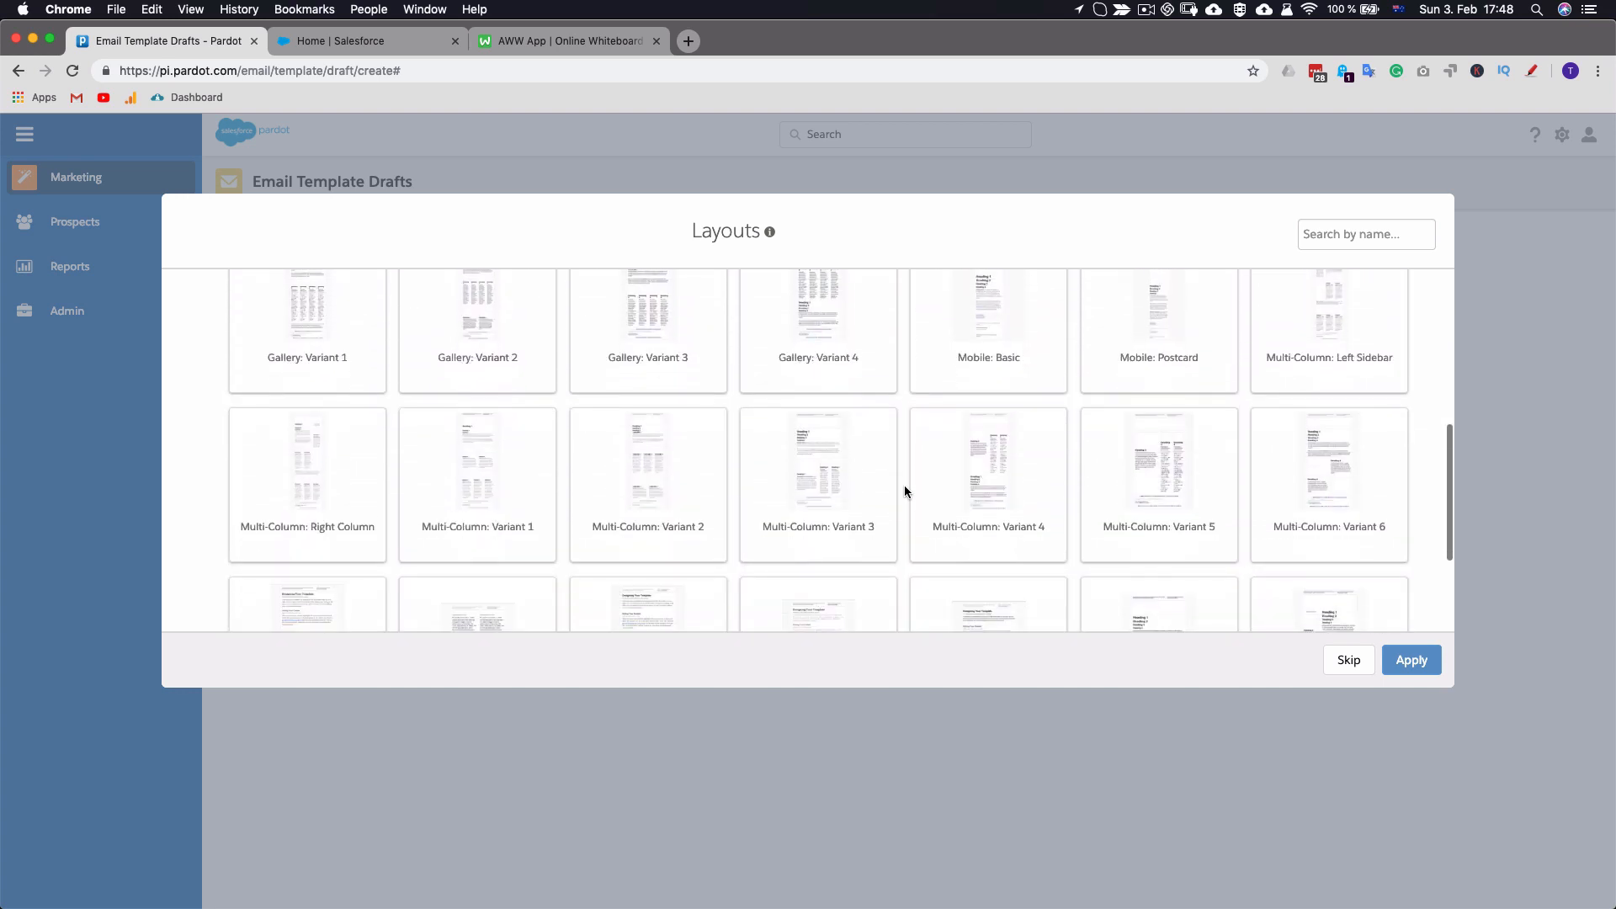
pyautogui.scroll(-2, 905, 486)
pyautogui.scroll(-1, 904, 485)
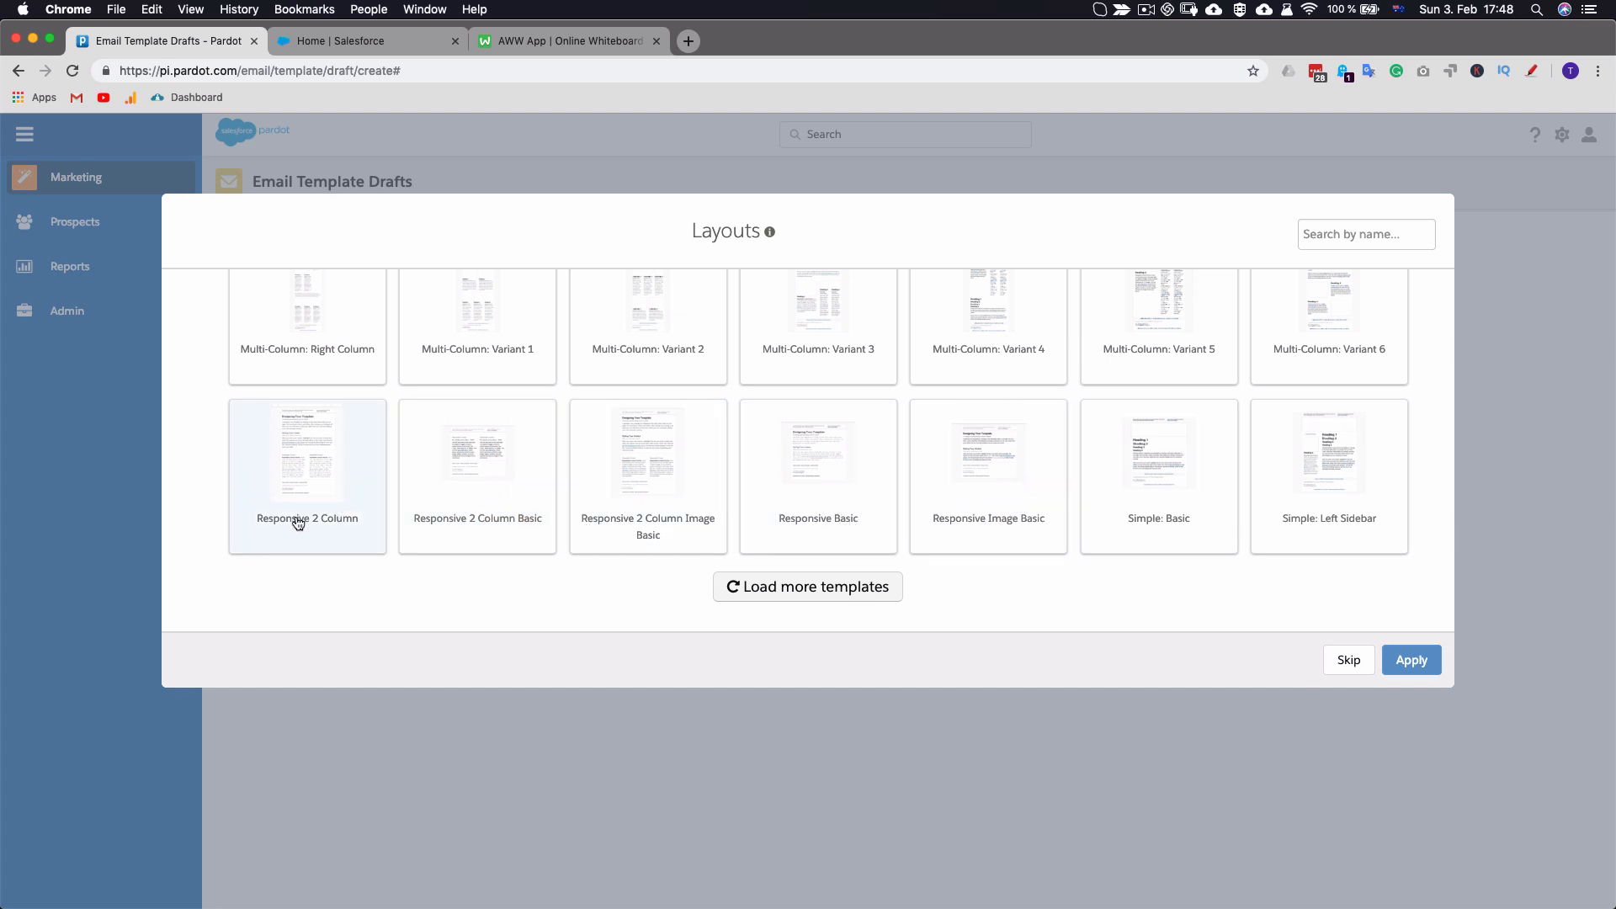
pyautogui.scroll(1, 393, 508)
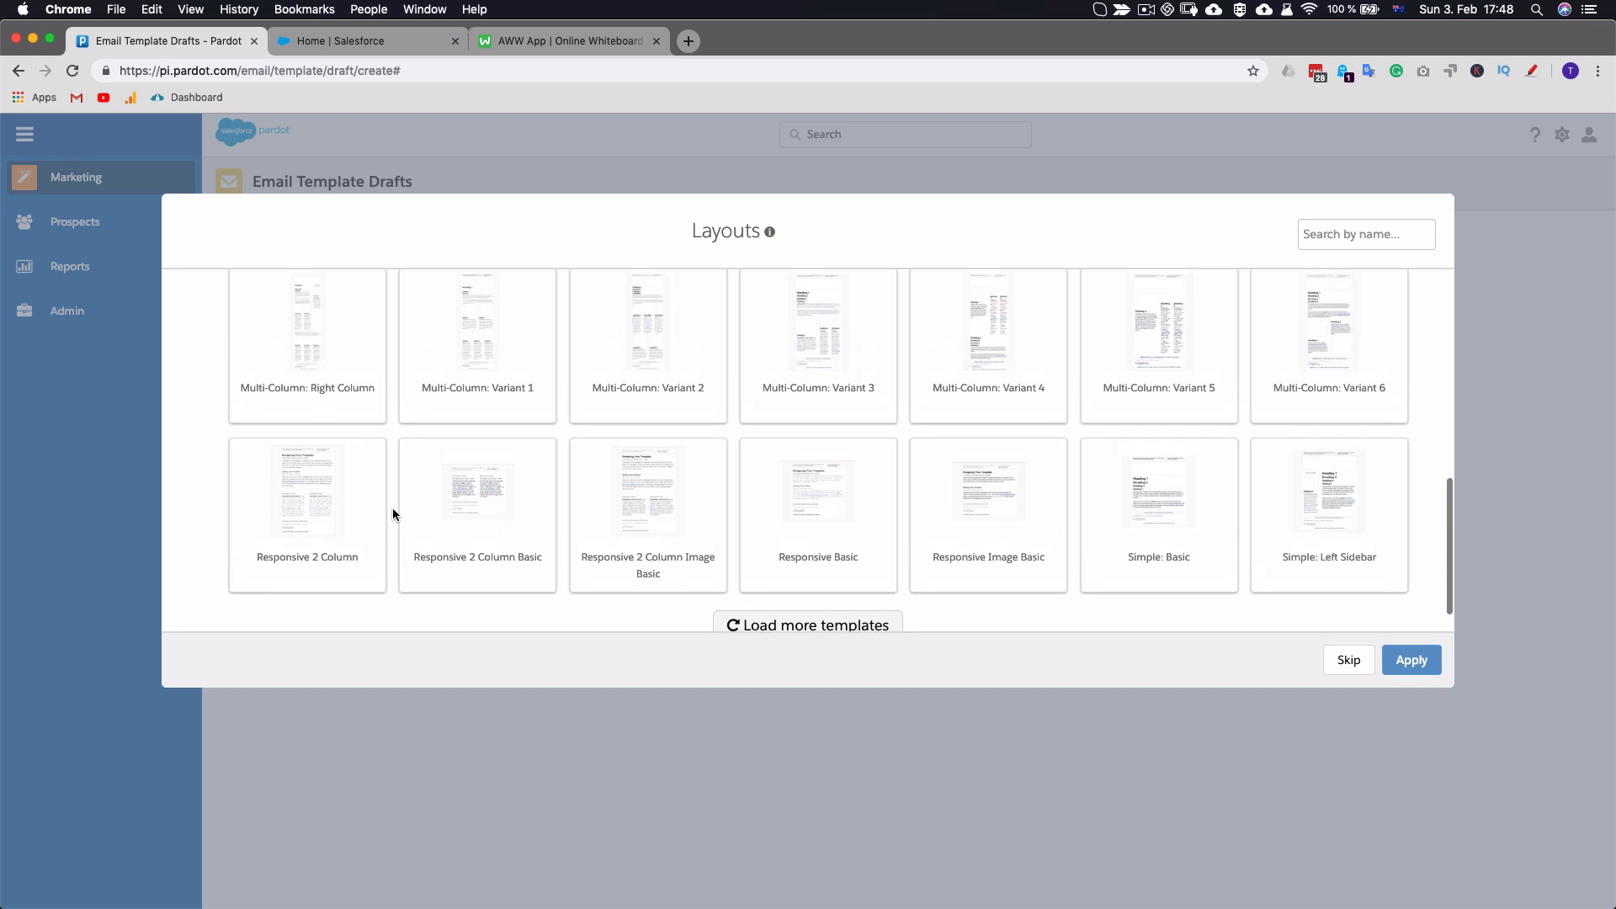
pyautogui.scroll(-1, 393, 508)
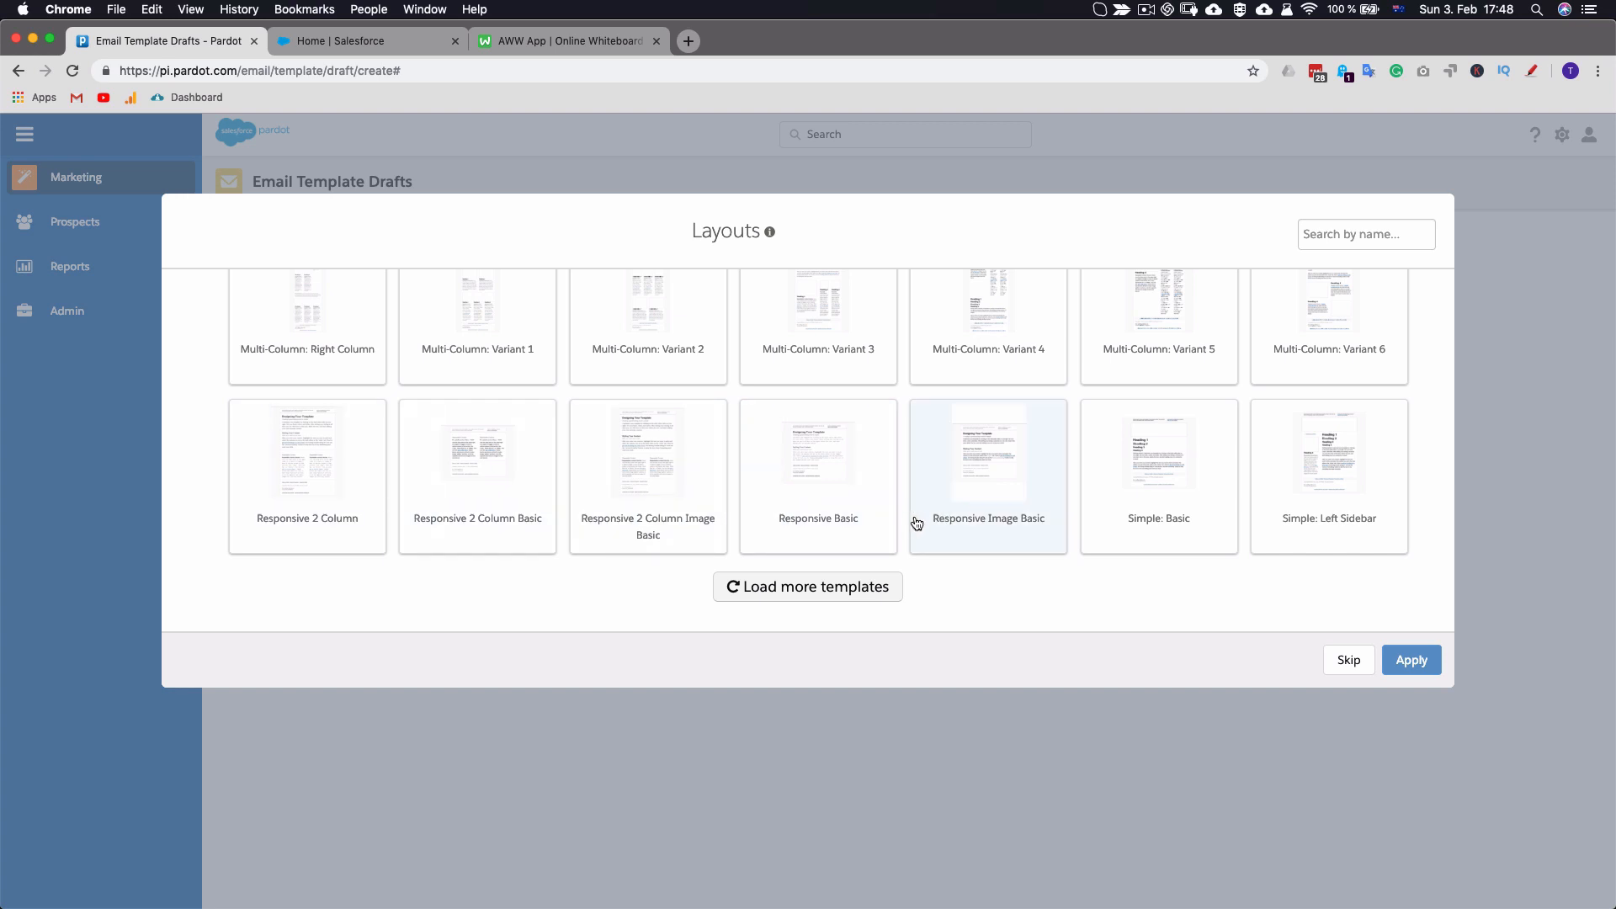
pyautogui.scroll(1, 903, 520)
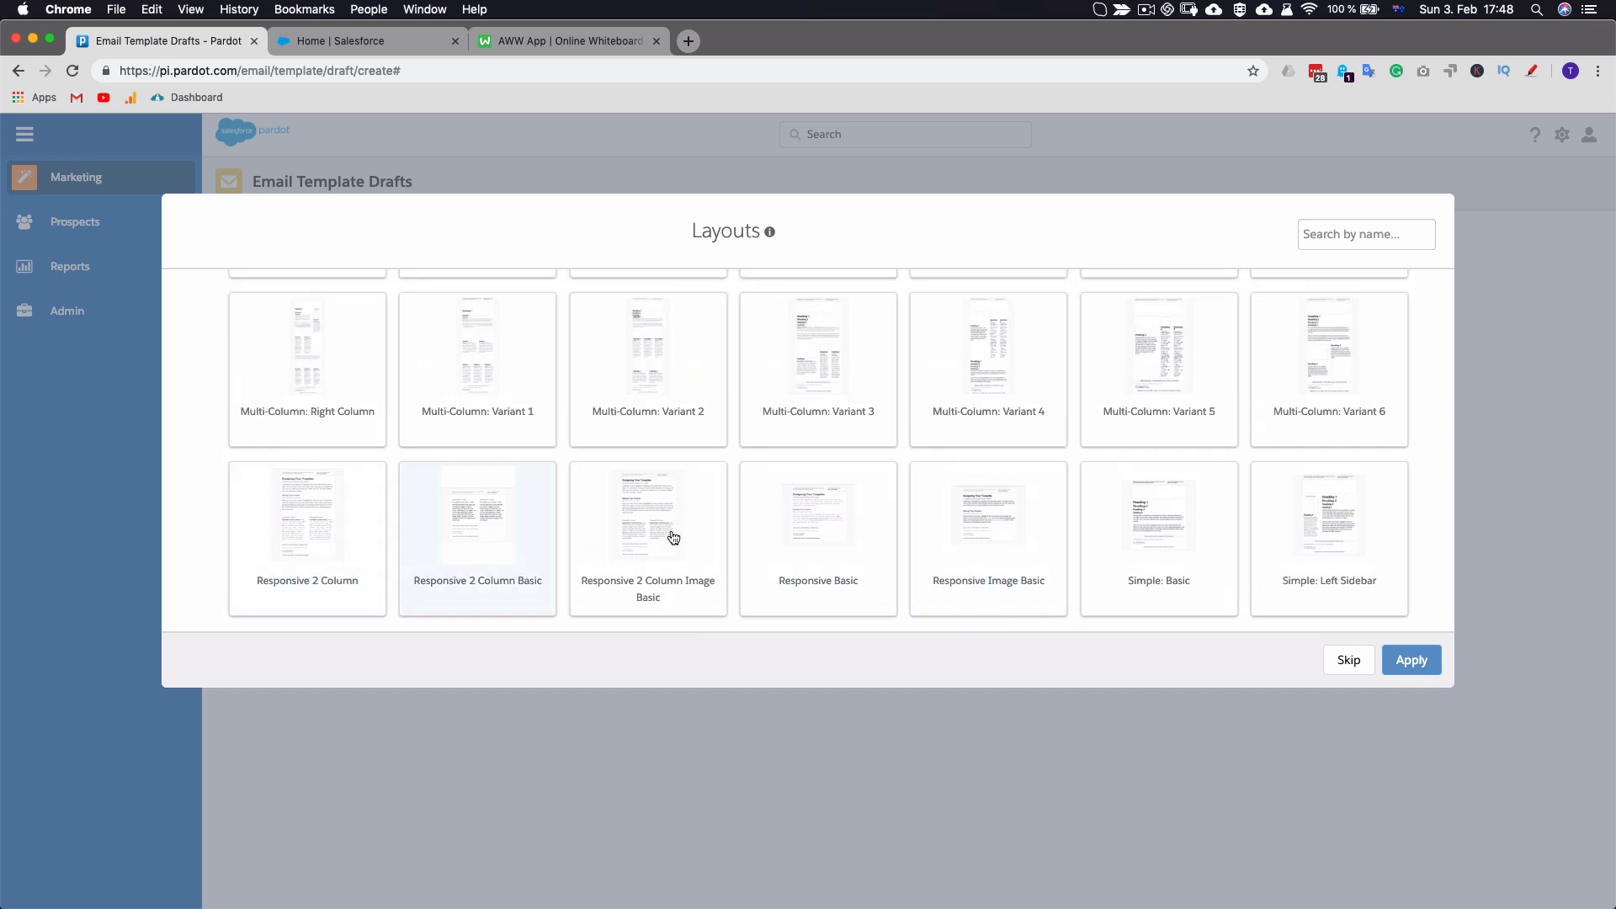
pyautogui.scroll(-1, 931, 557)
pyautogui.click(840, 586)
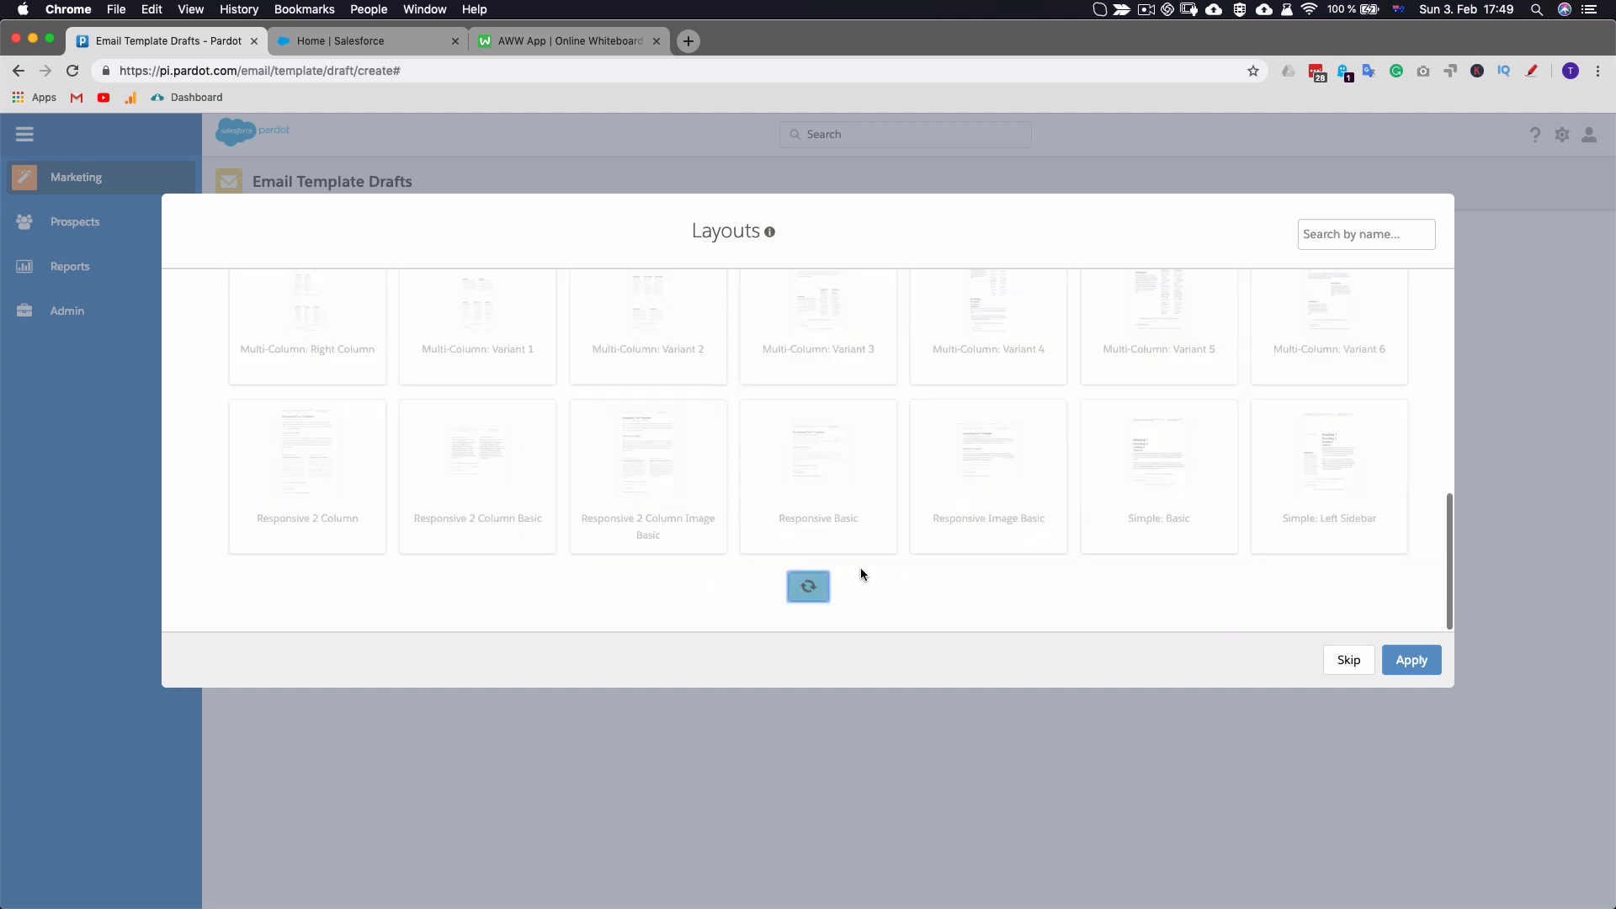
pyautogui.scroll(-3, 758, 563)
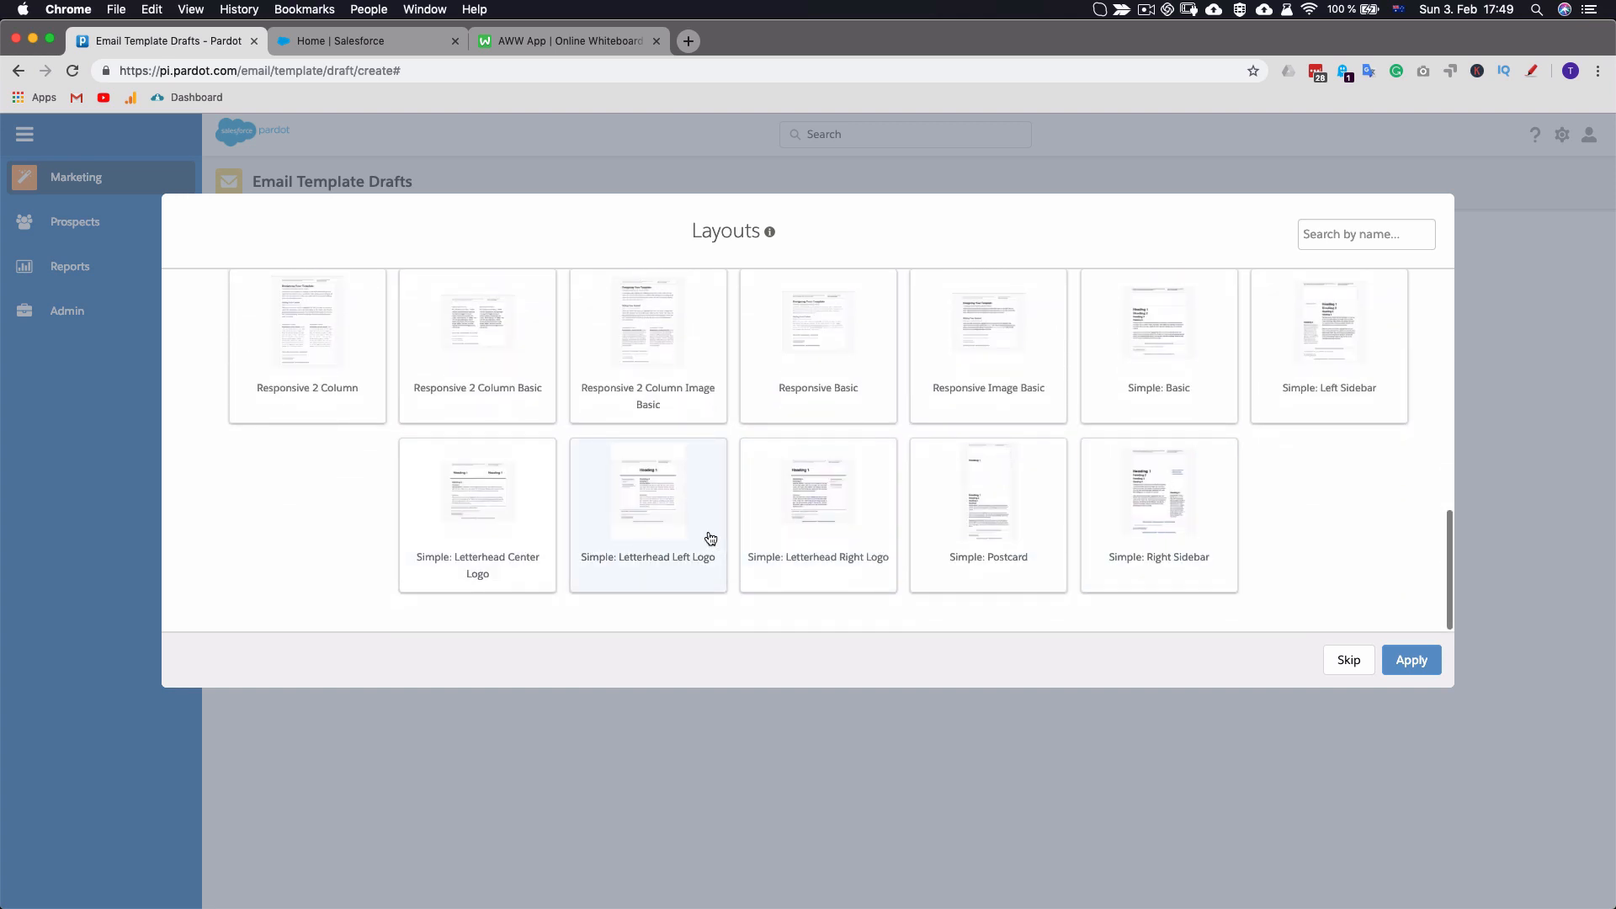
pyautogui.scroll(5, 707, 539)
pyautogui.scroll(-3, 707, 539)
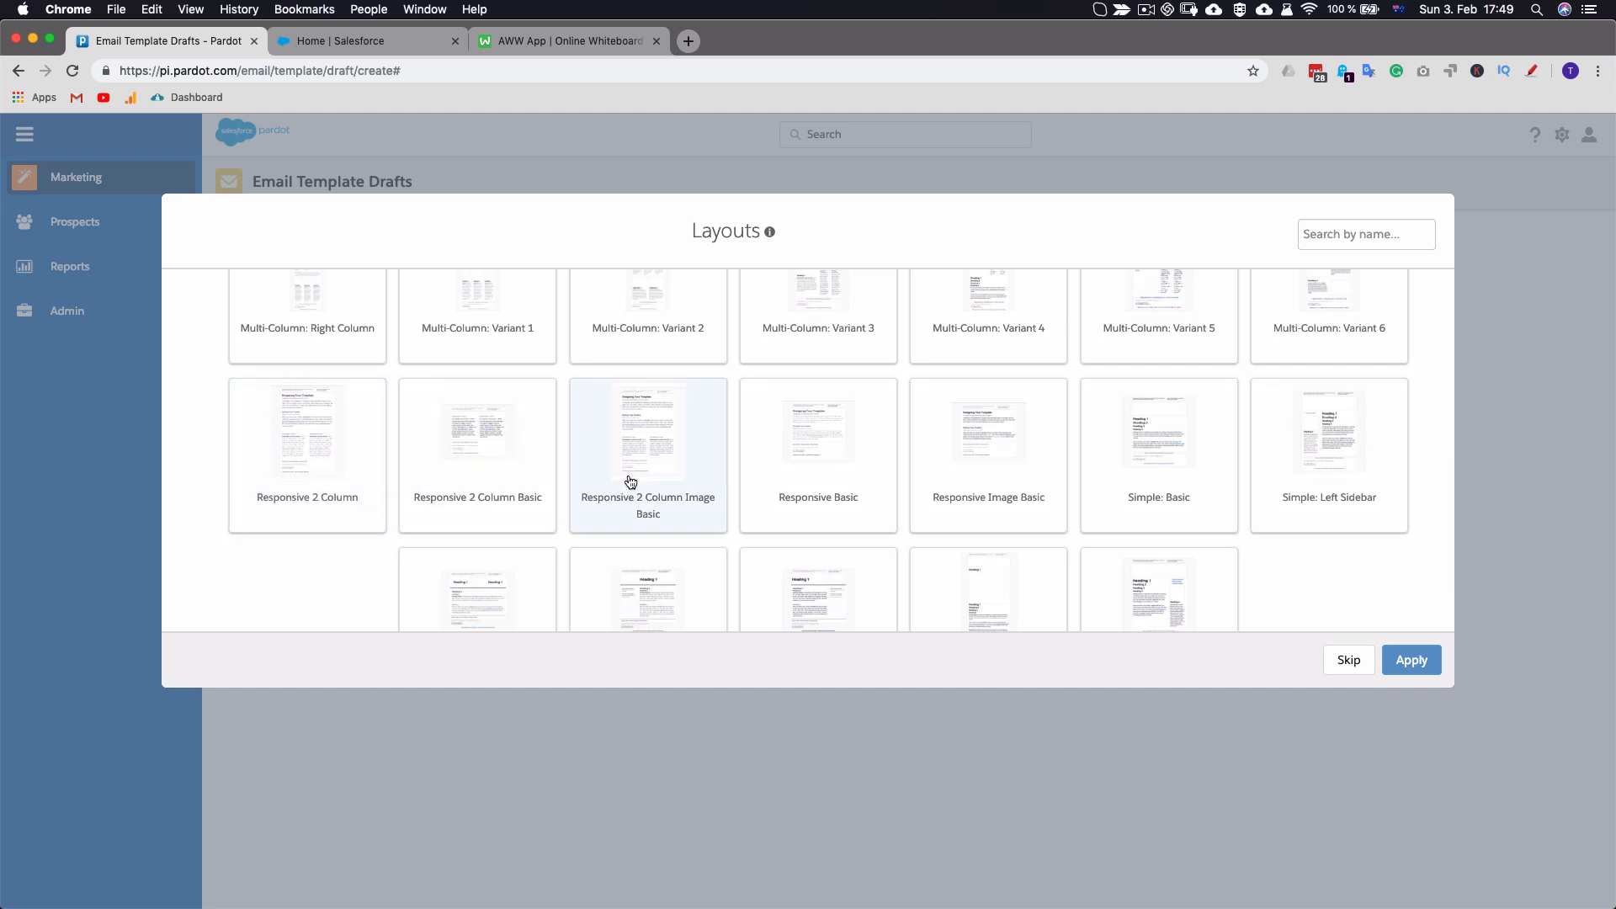
pyautogui.click(696, 468)
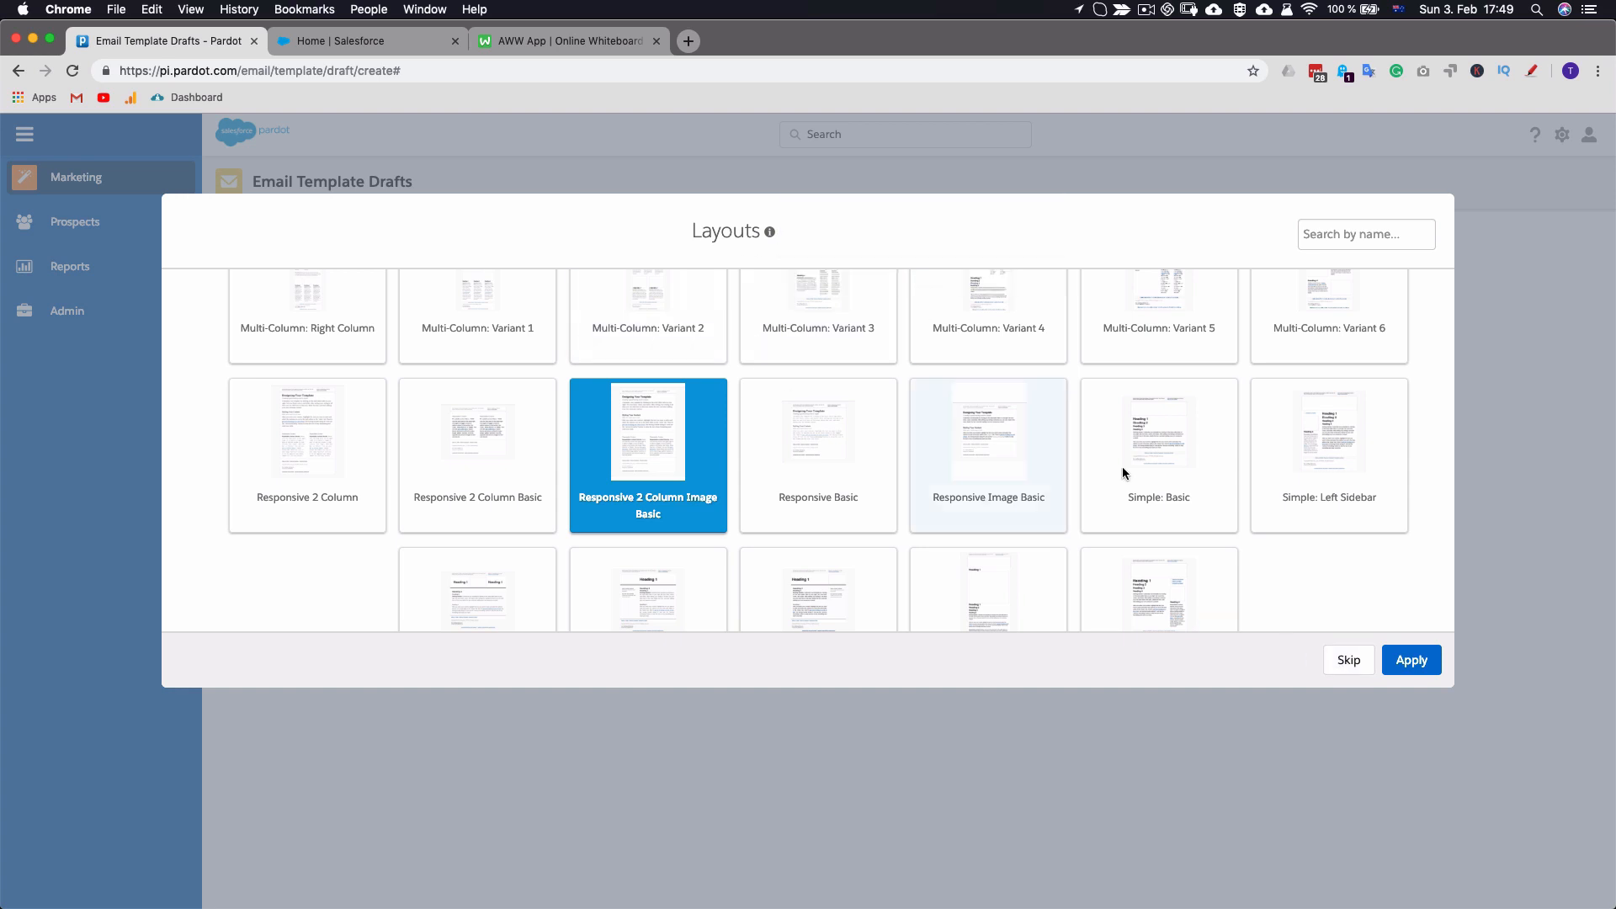
pyautogui.click(1350, 671)
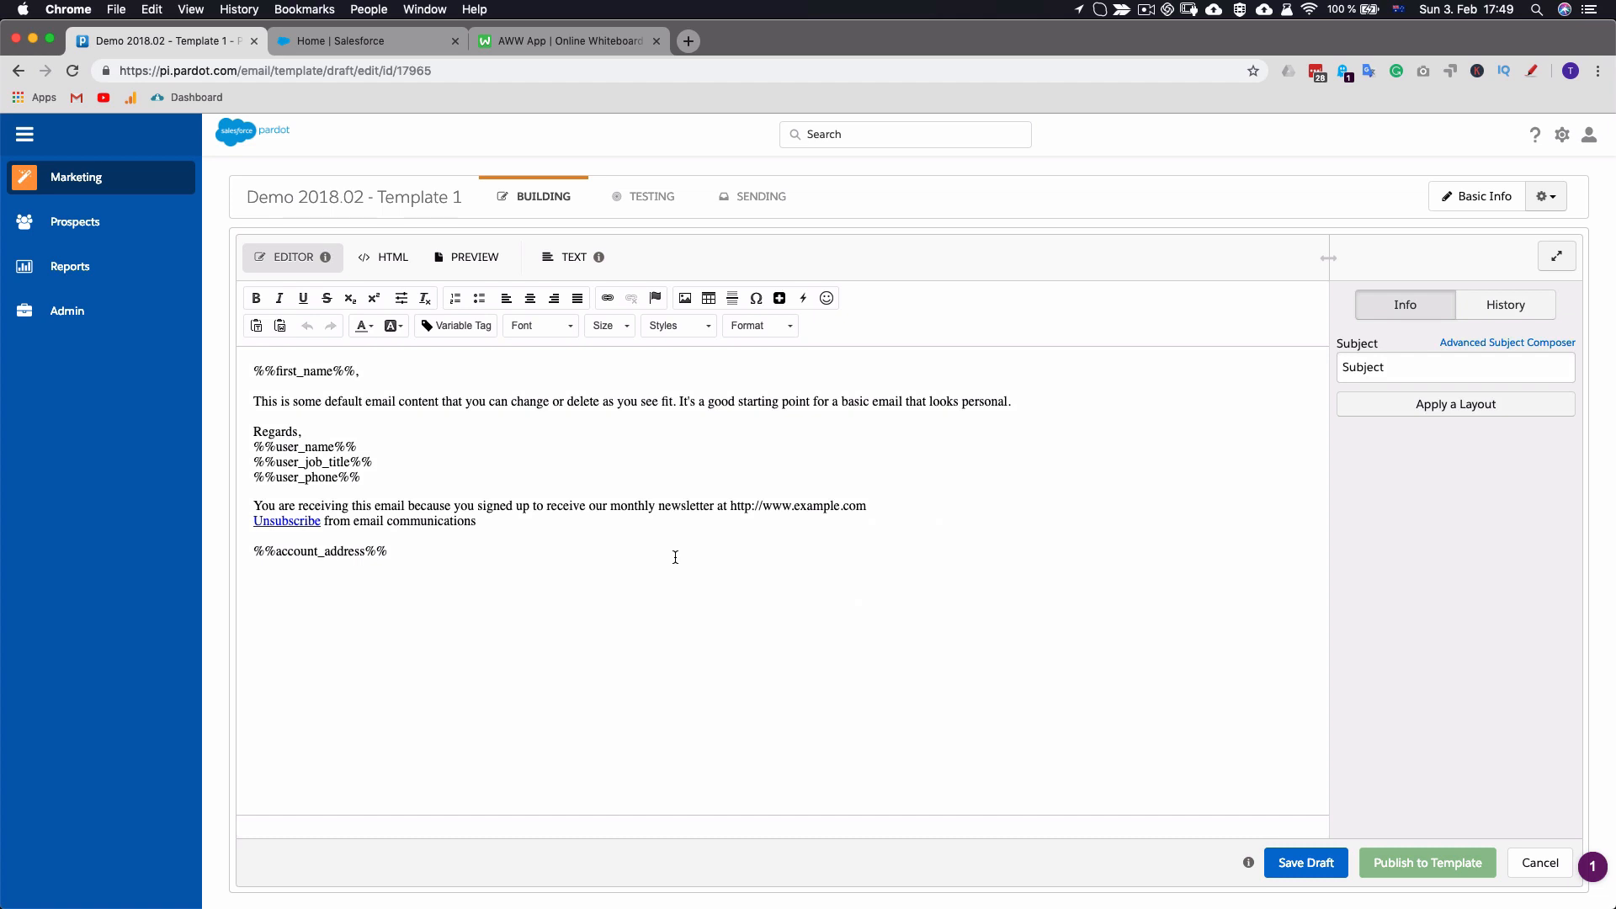
# Step: Click into the email text and select then deselect the word Unsubscribe
pyautogui.click(449, 548)
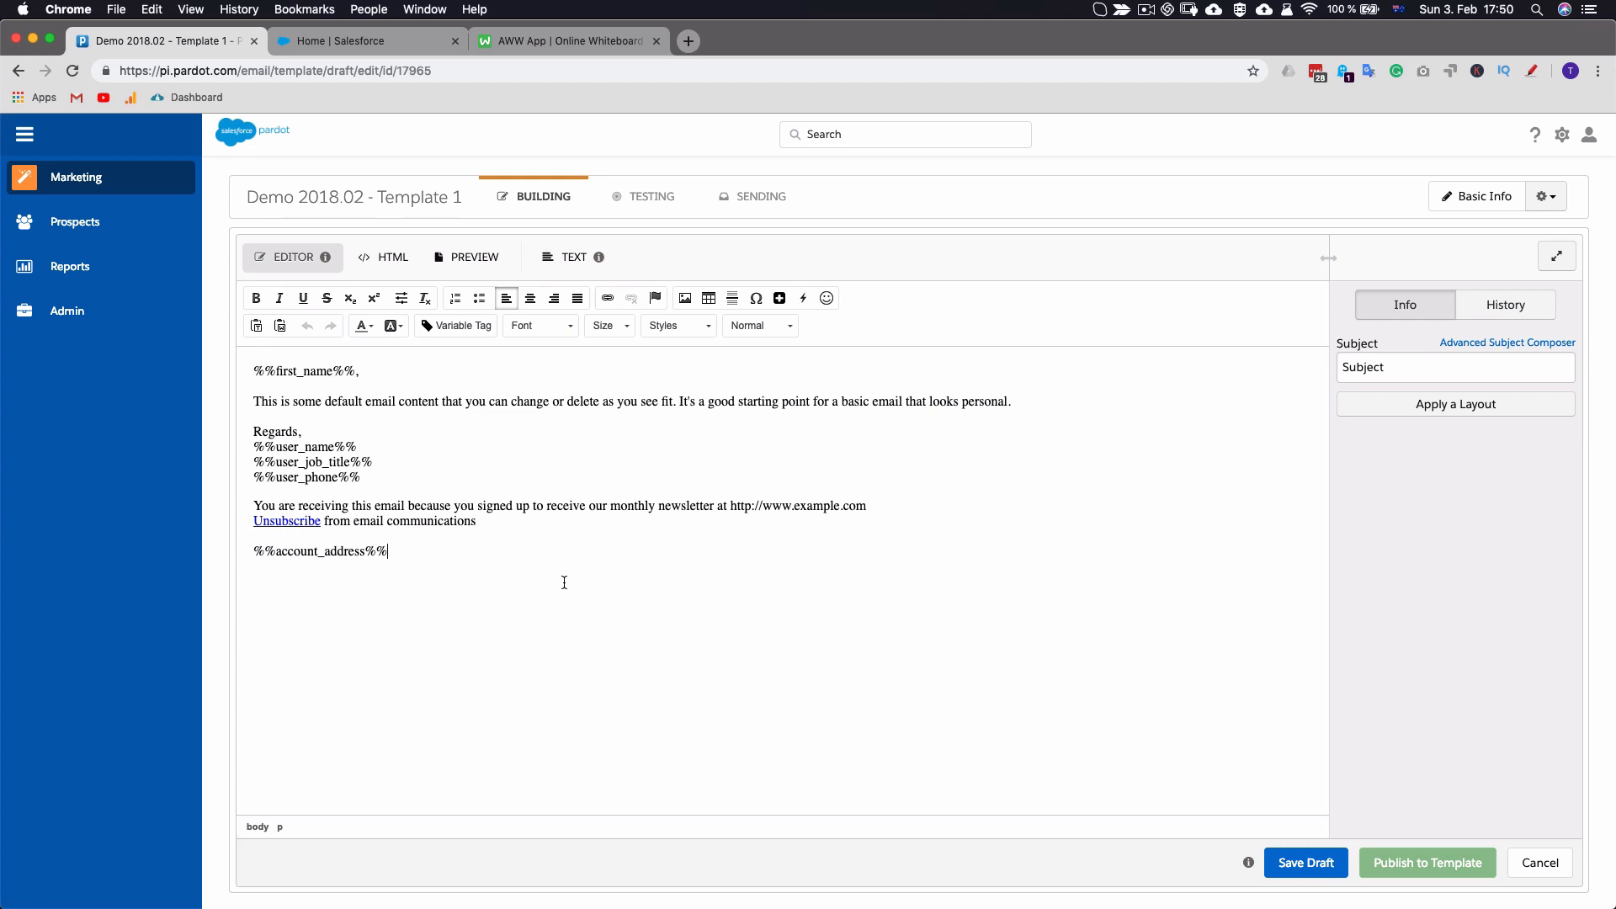
pyautogui.moveTo(329, 523); pyautogui.dragTo(248, 519)
pyautogui.click(379, 523)
# Step: Choose the Responsive 2 Column Image Basic layout in the gallery and apply it
pyautogui.click(1423, 412)
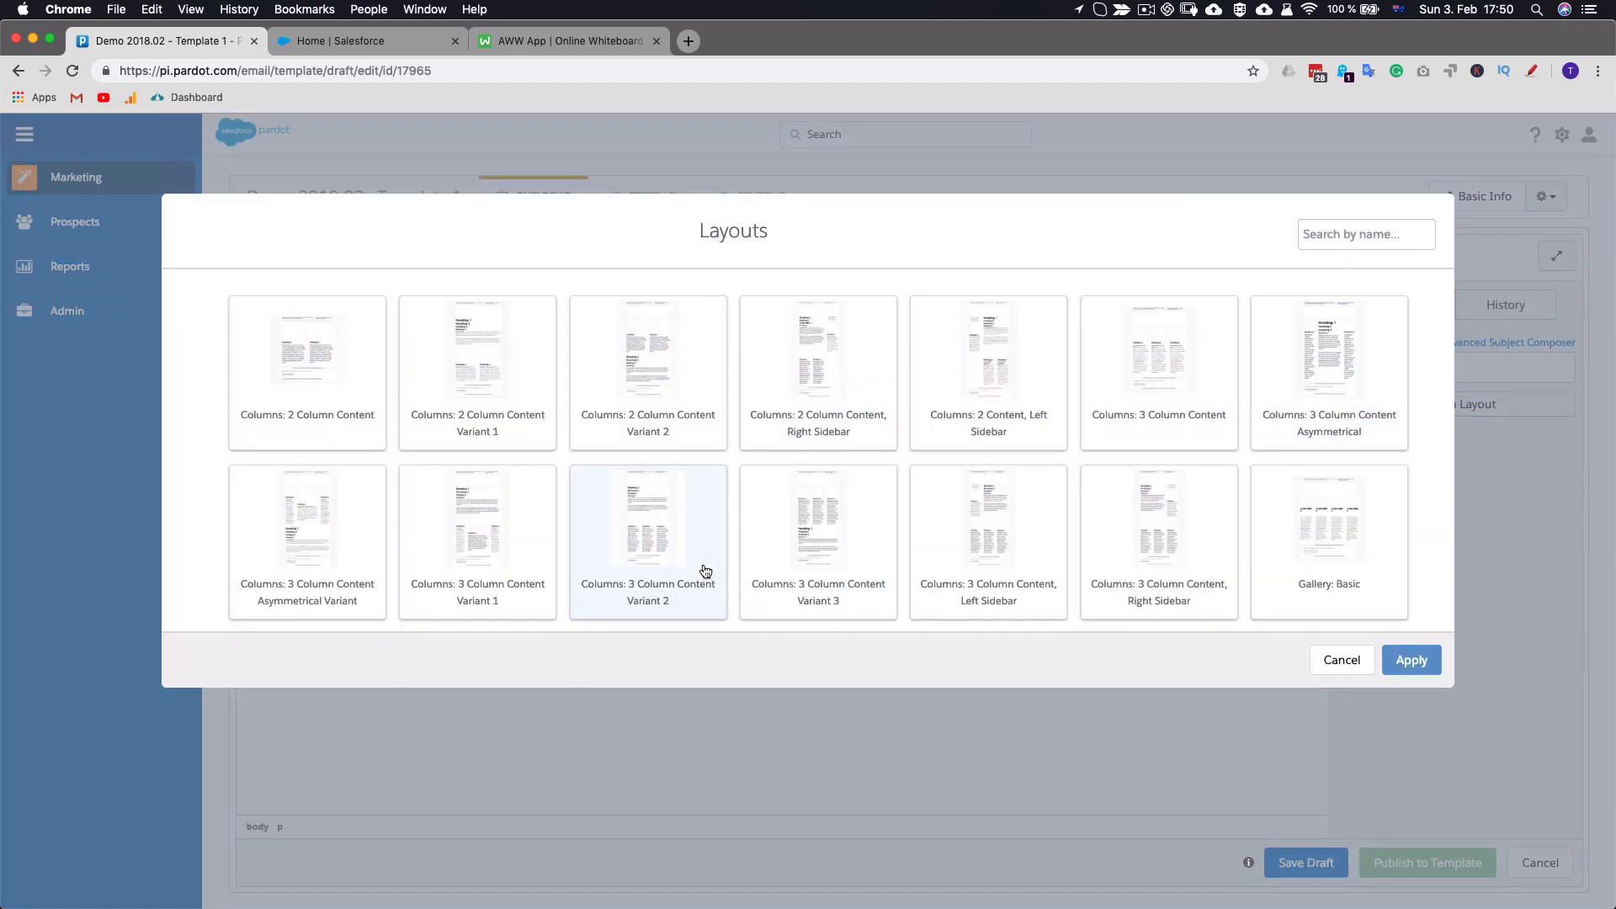
pyautogui.scroll(-5, 705, 572)
pyautogui.click(649, 514)
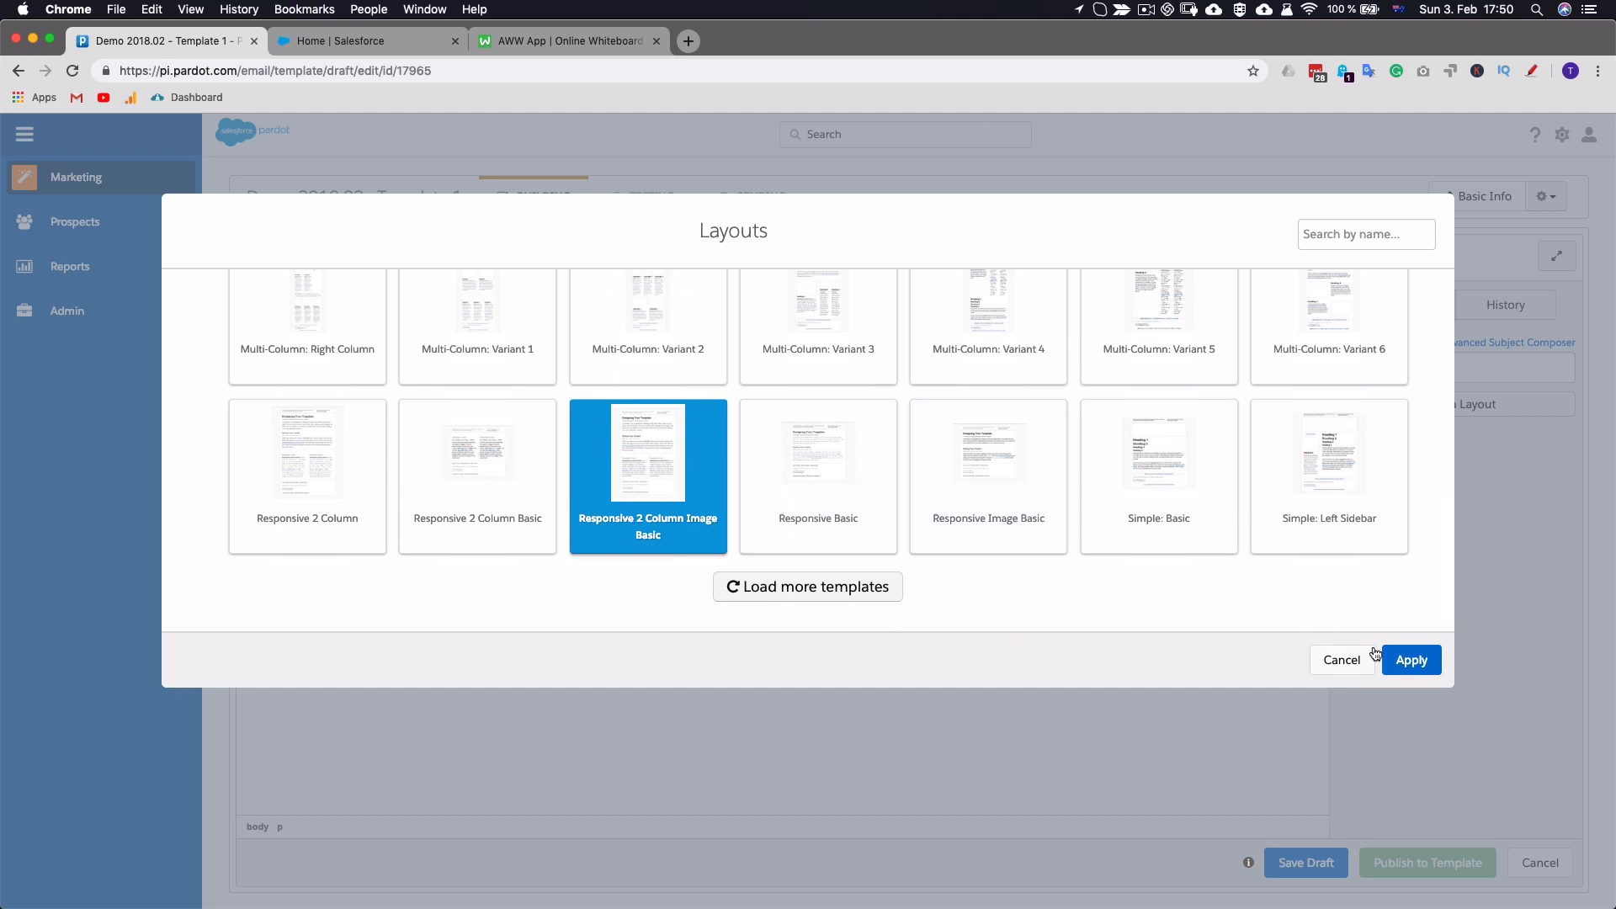
pyautogui.click(1410, 662)
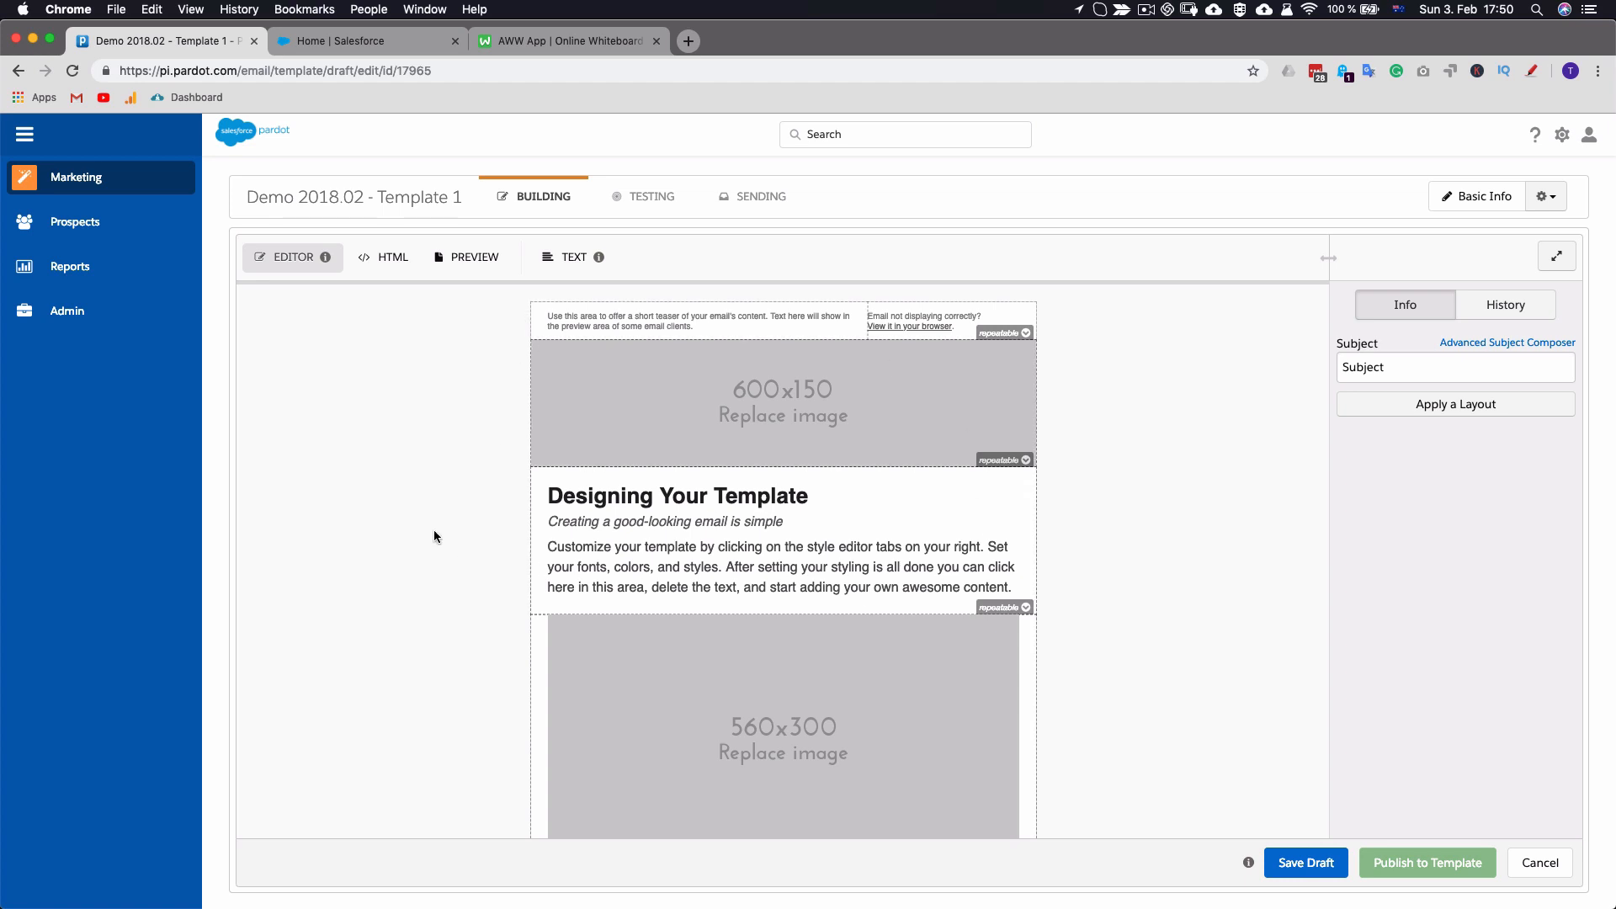
pyautogui.scroll(-2, 501, 517)
pyautogui.scroll(-3, 500, 516)
pyautogui.scroll(-2, 499, 516)
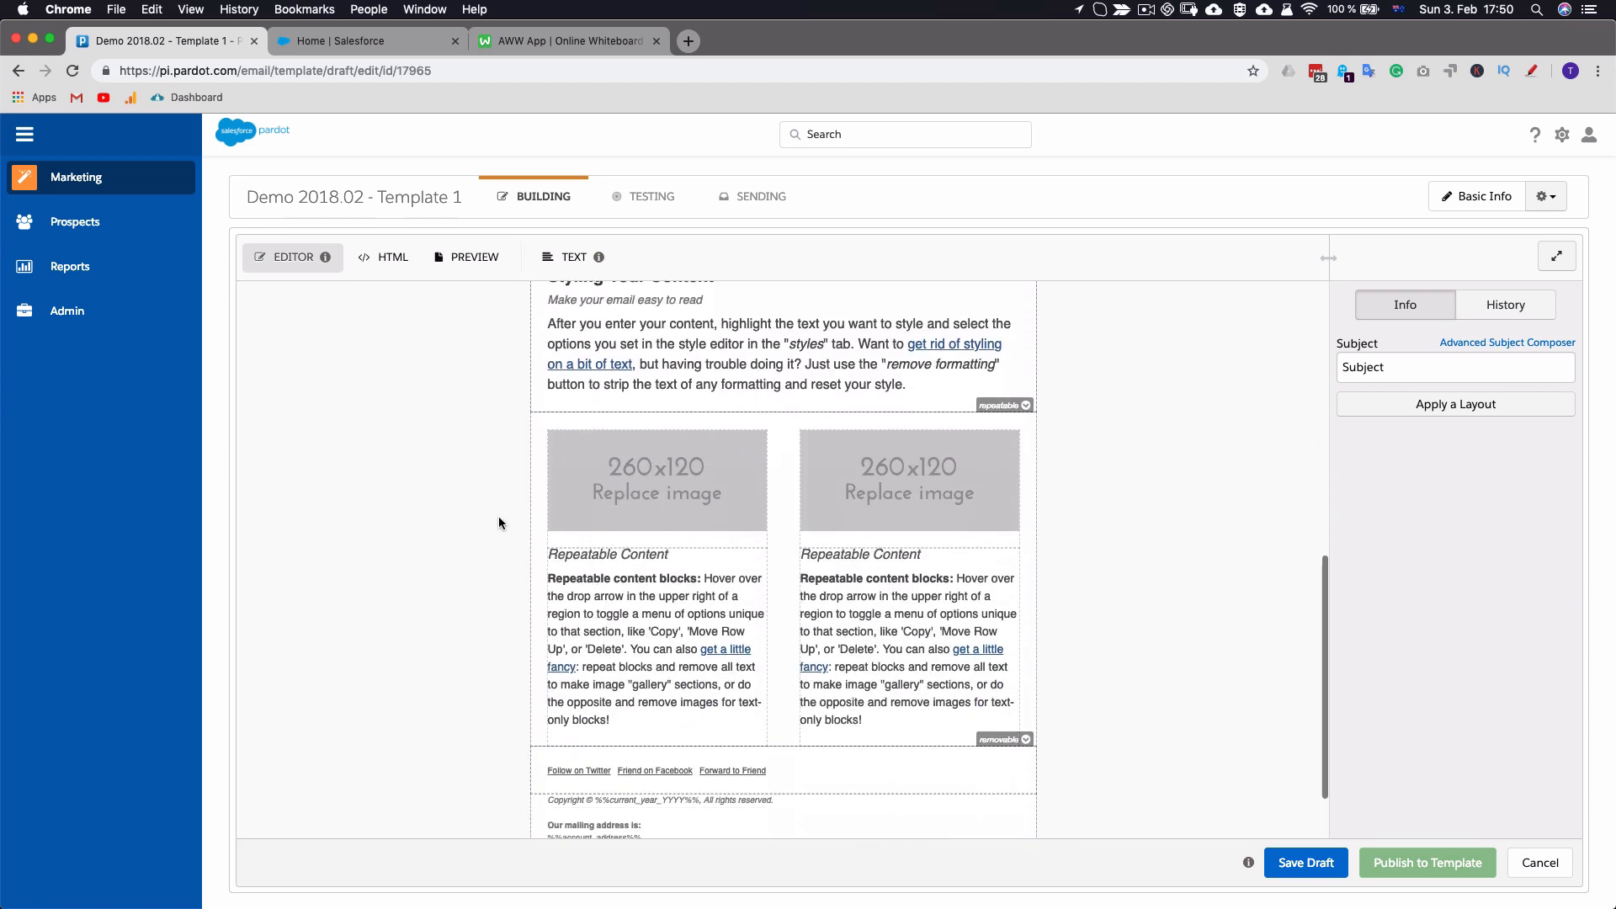
pyautogui.scroll(-1, 499, 517)
pyautogui.scroll(3, 502, 529)
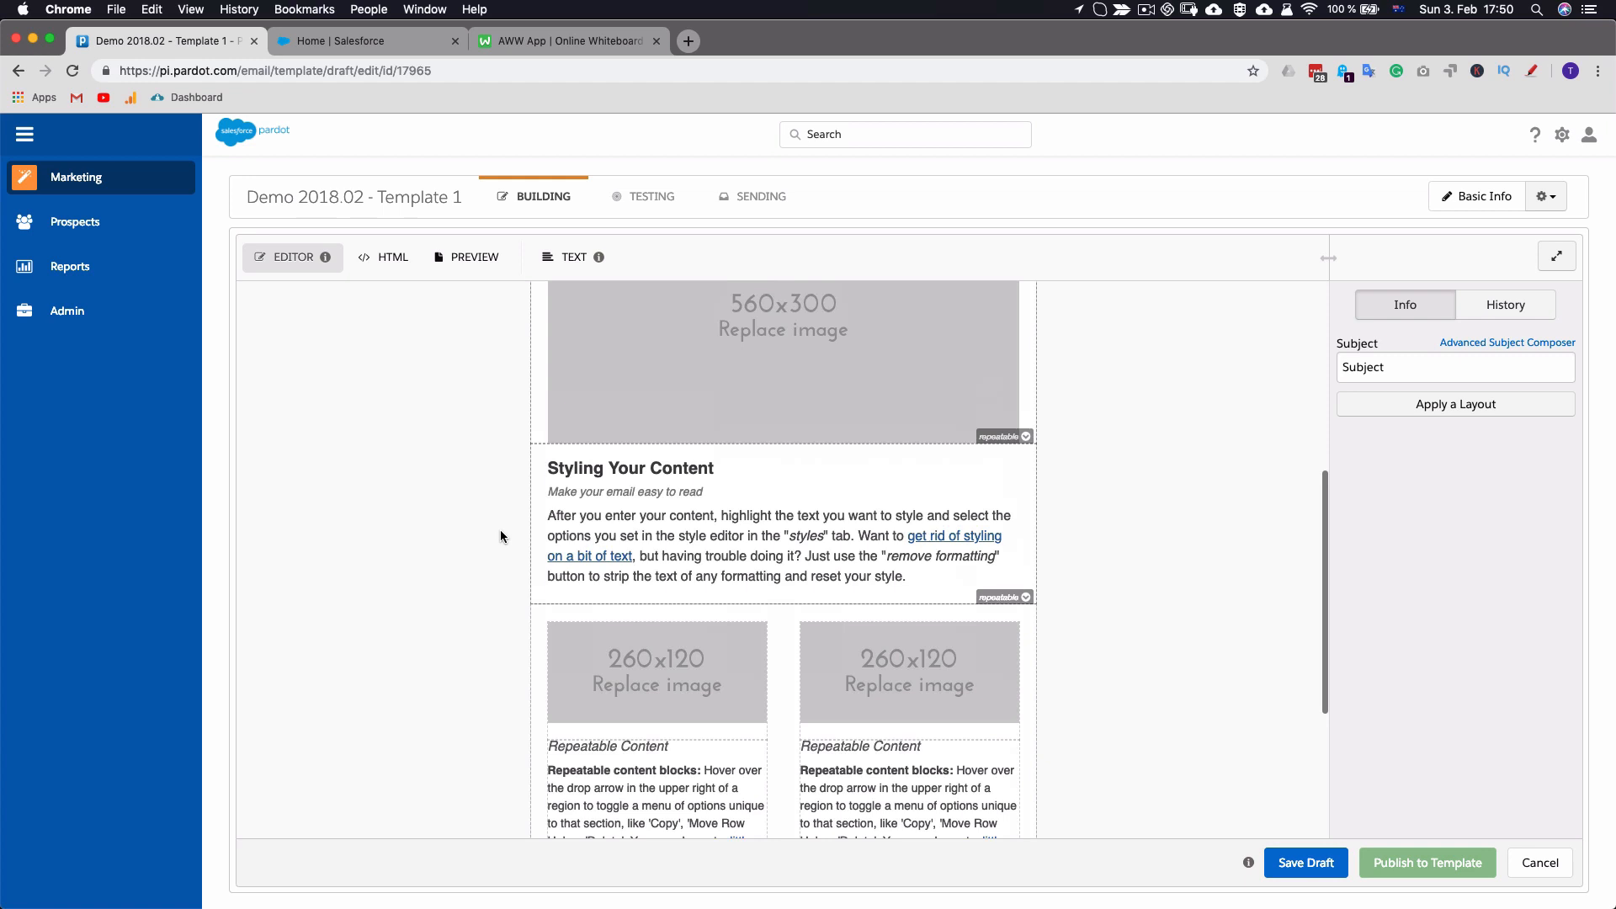
pyautogui.scroll(4, 496, 526)
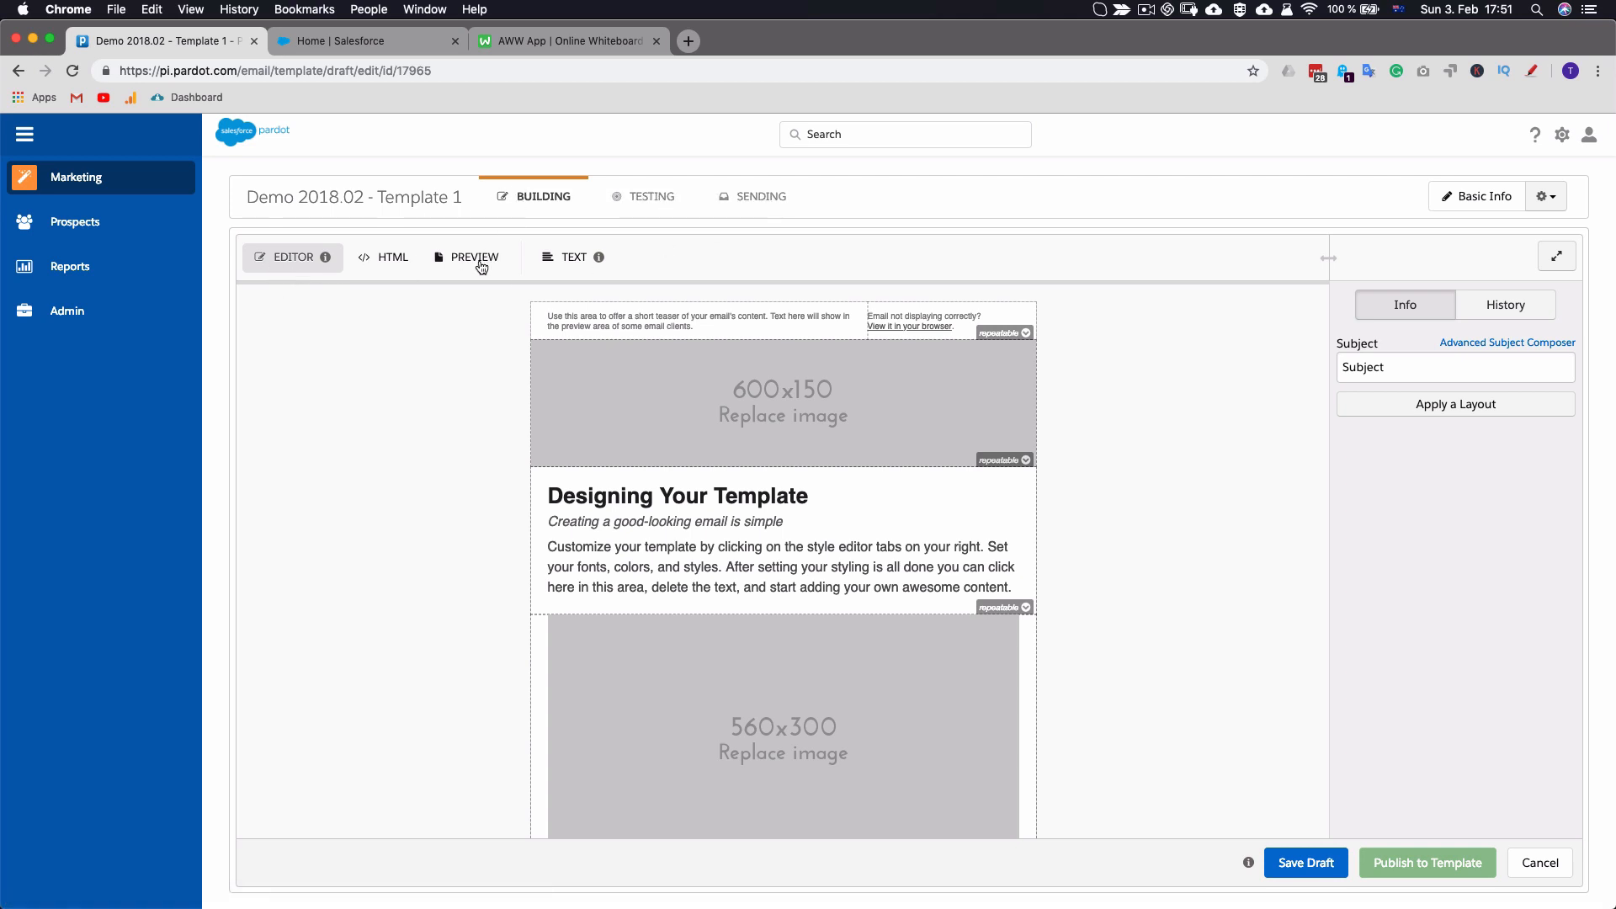
# Step: Show and dismiss the editor info tip a couple of times
pyautogui.click(325, 258)
pyautogui.click(598, 203)
pyautogui.click(325, 258)
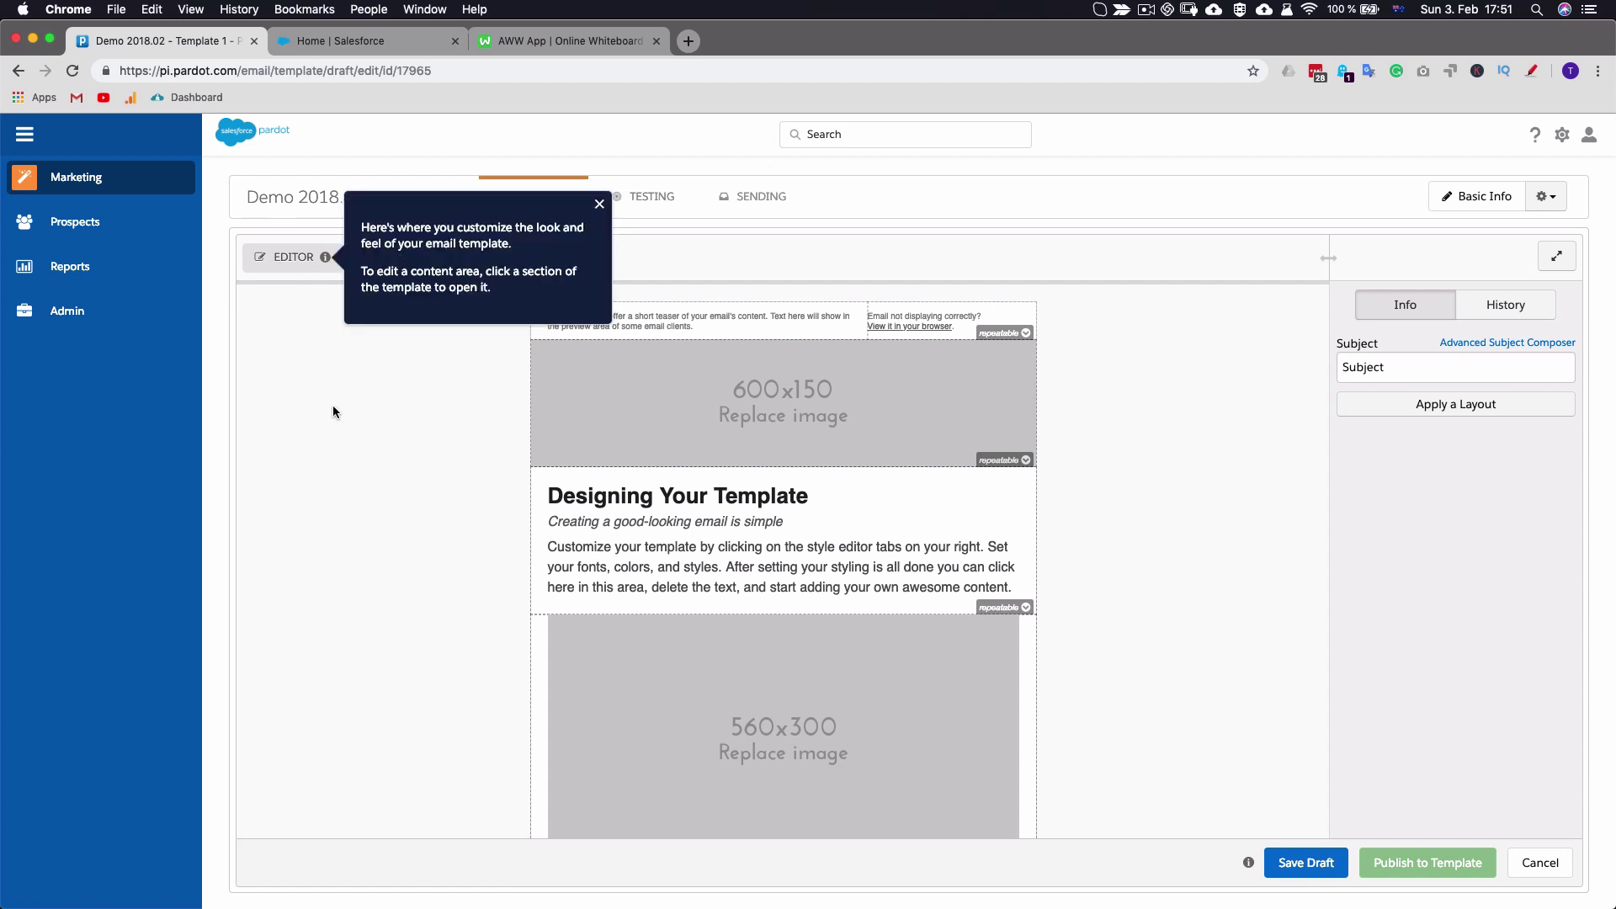
pyautogui.click(600, 205)
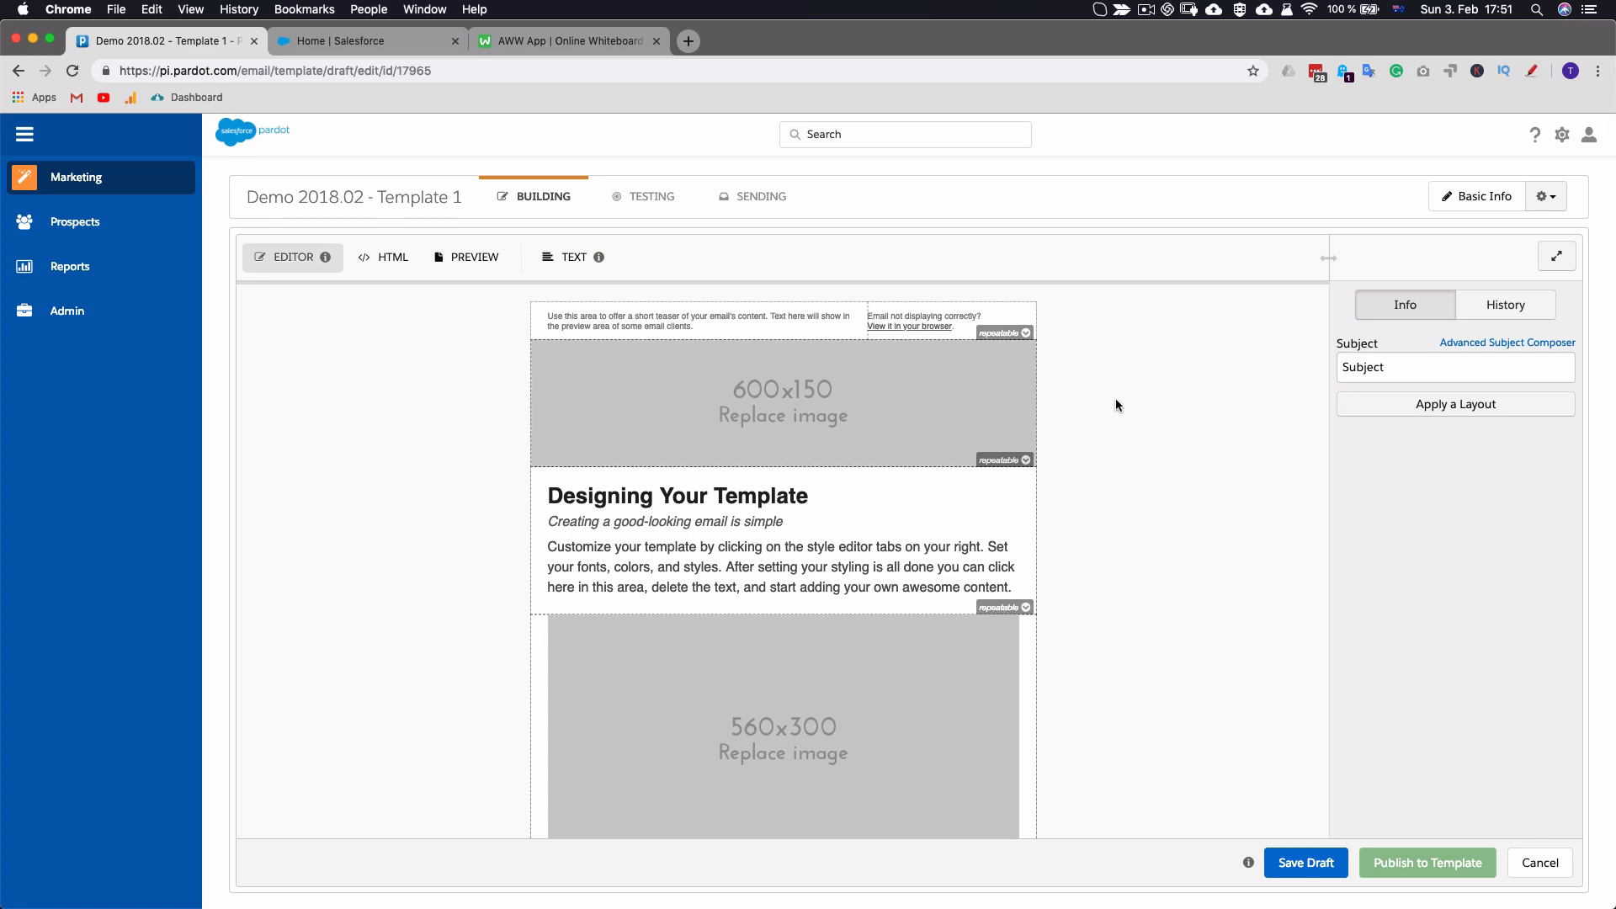
# Step: Select and clear the Subject placeholder, then view the draft's snapshot history
pyautogui.click(1396, 367)
pyautogui.moveTo(1396, 368); pyautogui.dragTo(1343, 367)
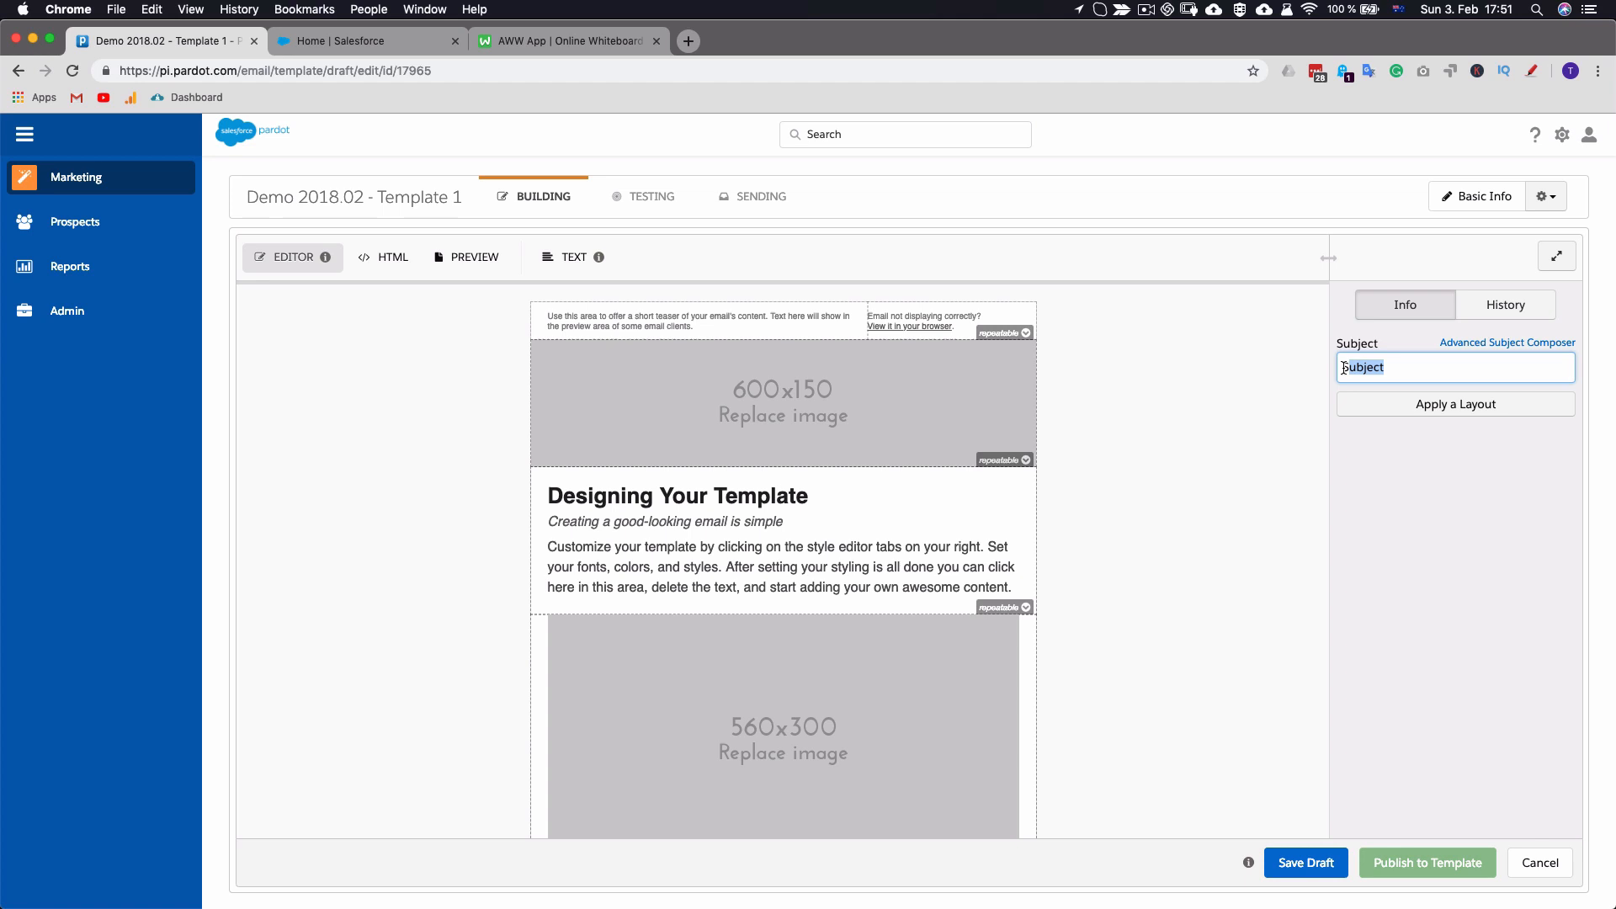
pyautogui.click(1446, 367)
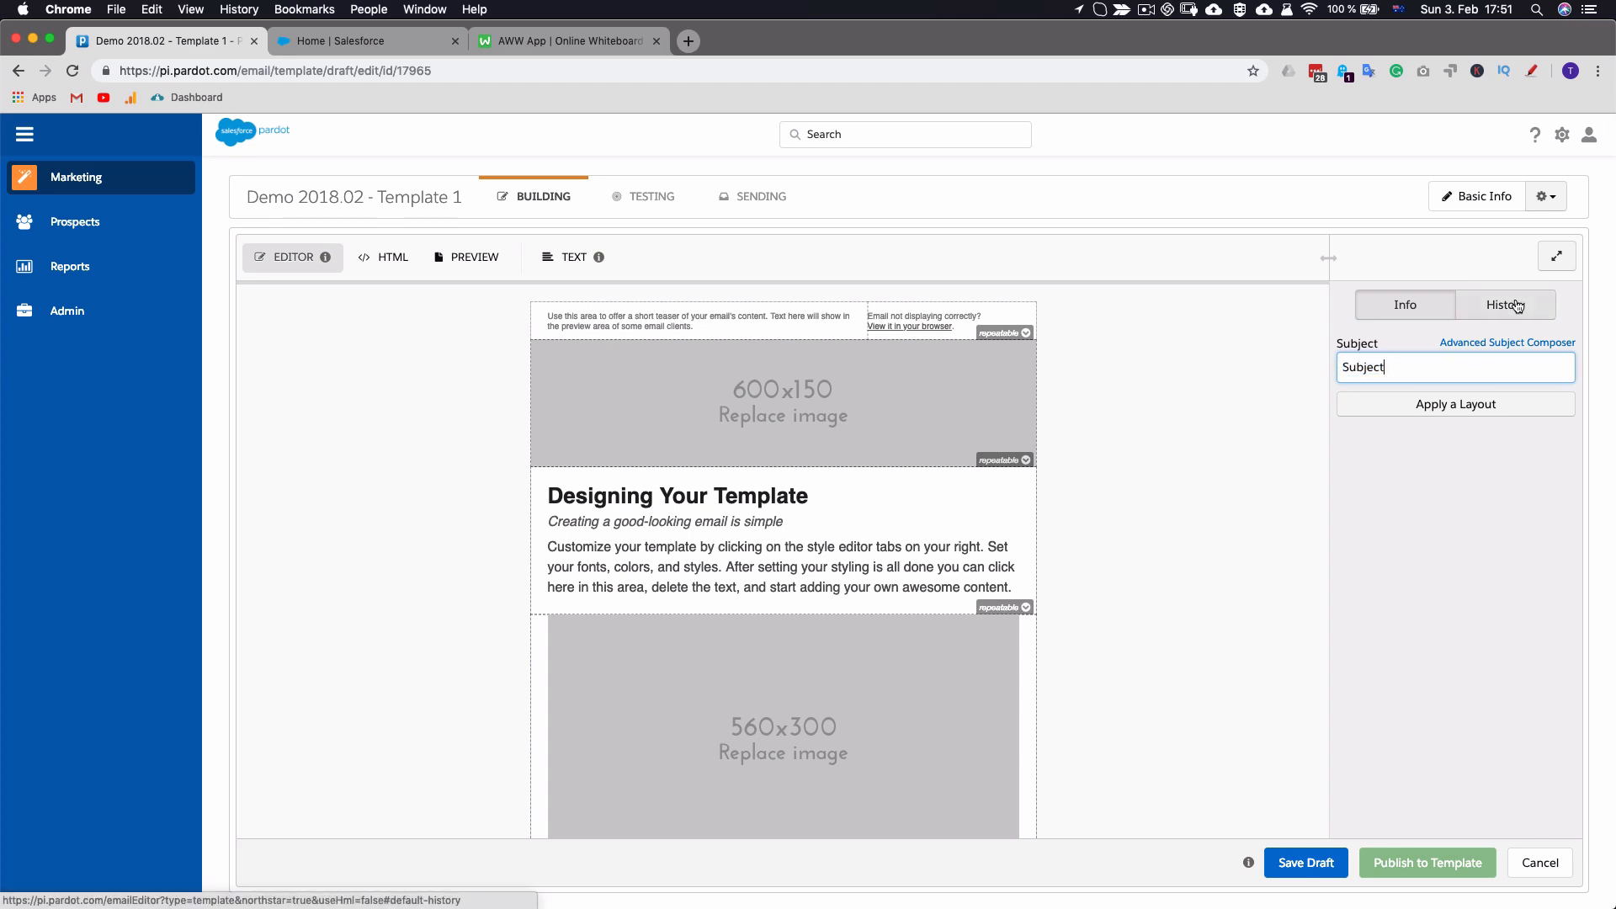
pyautogui.click(1472, 314)
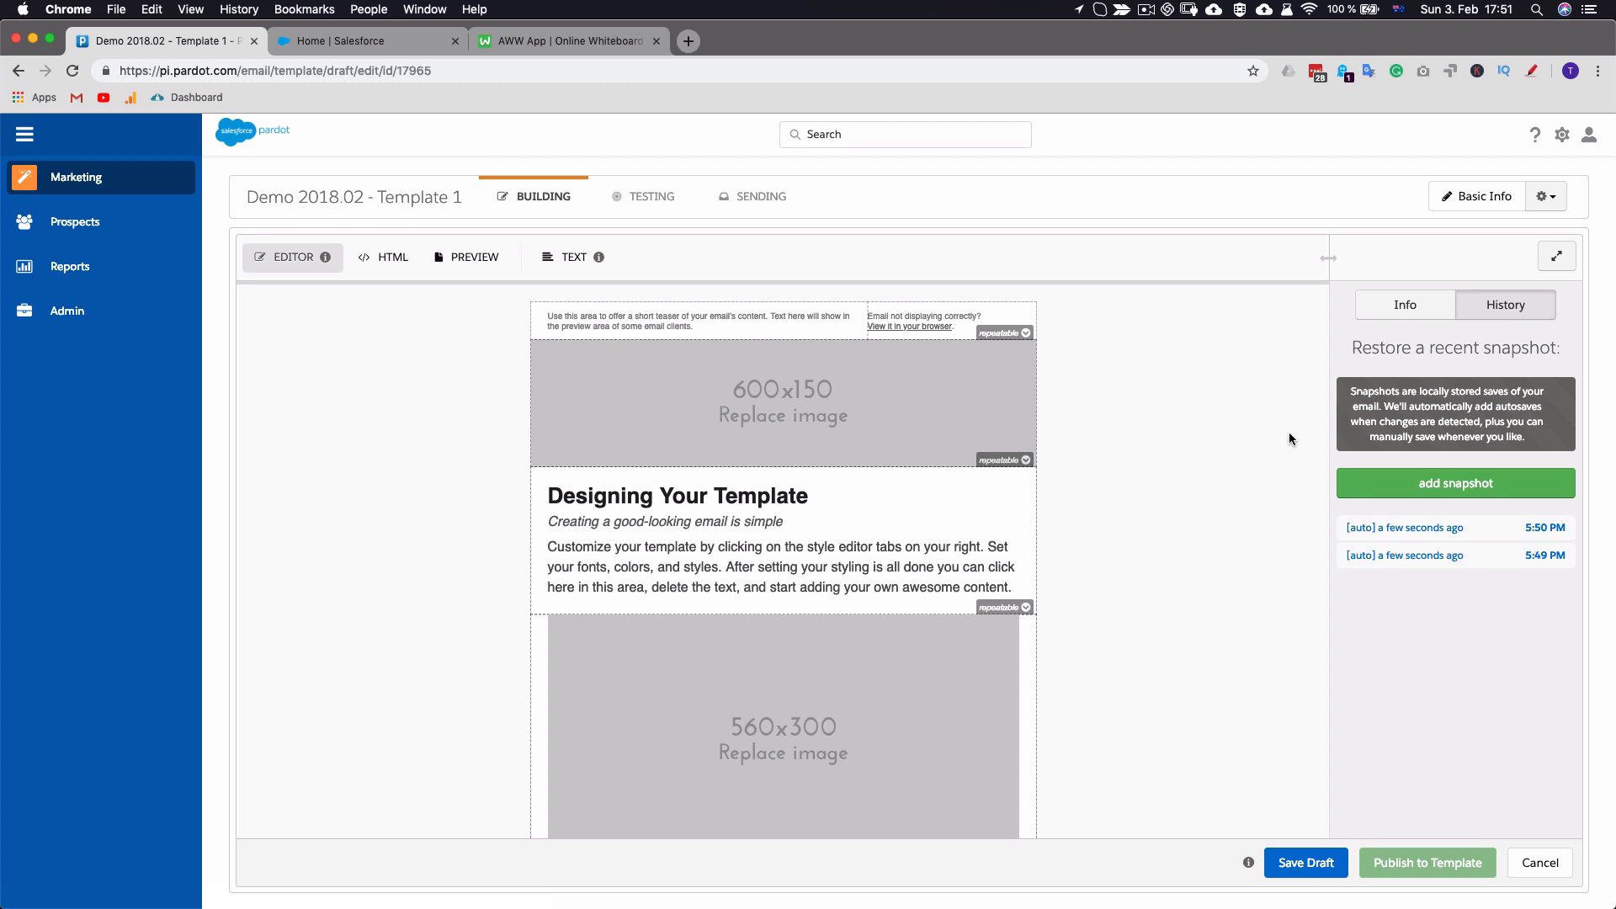
# Step: Widen the content editing area via the sidebar divider and select the 600x150 header image block
pyautogui.click(758, 530)
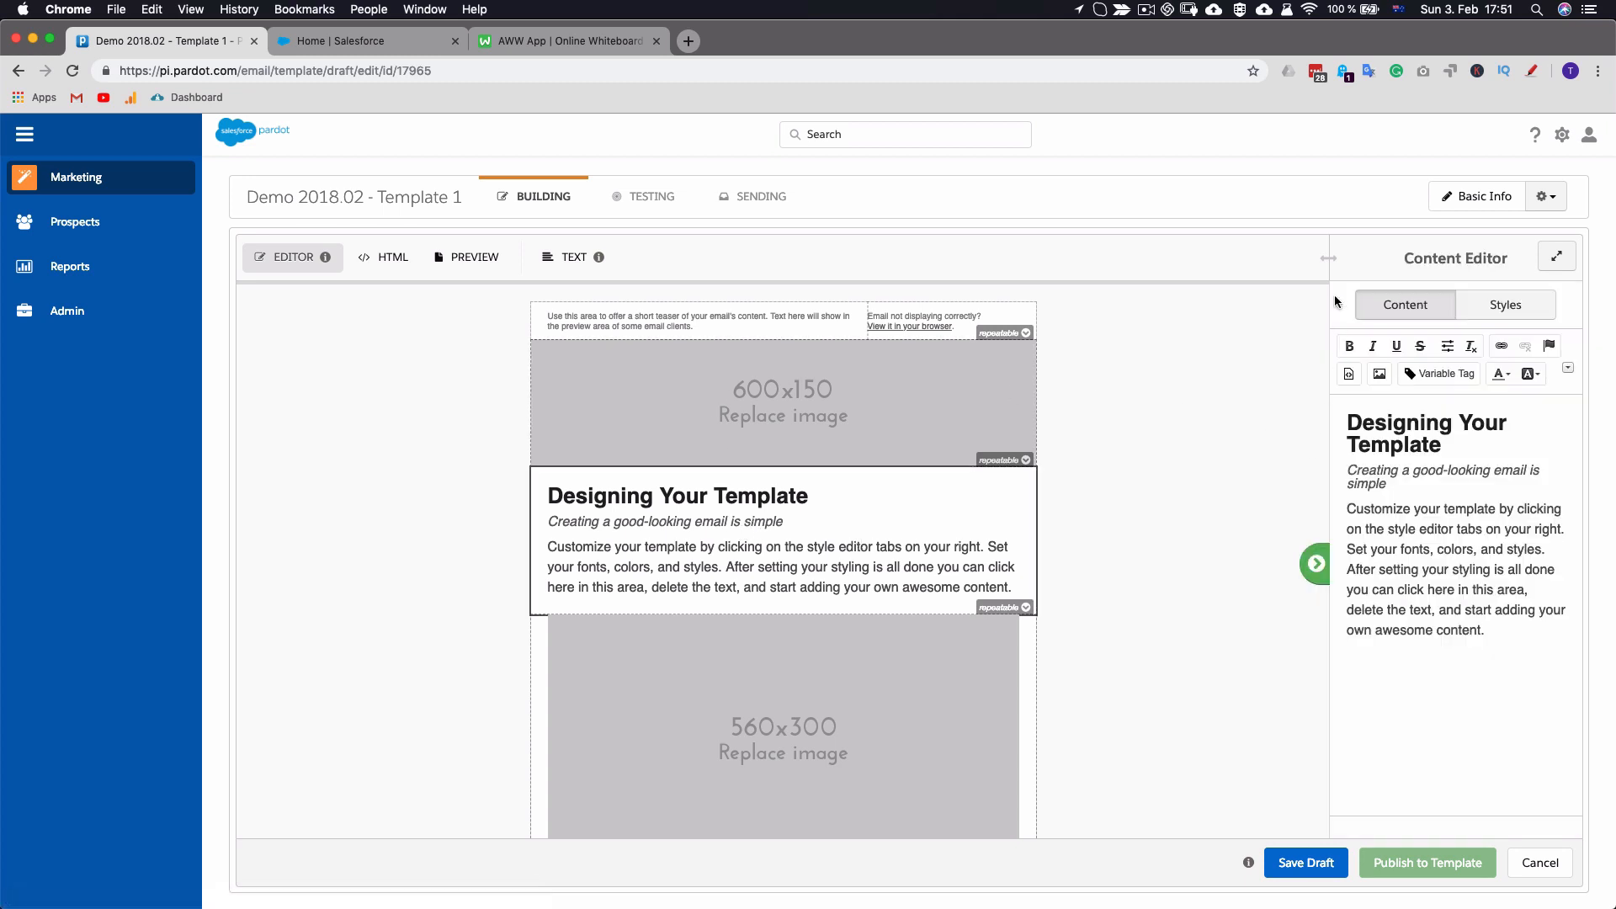
pyautogui.moveTo(1330, 256); pyautogui.dragTo(1062, 262)
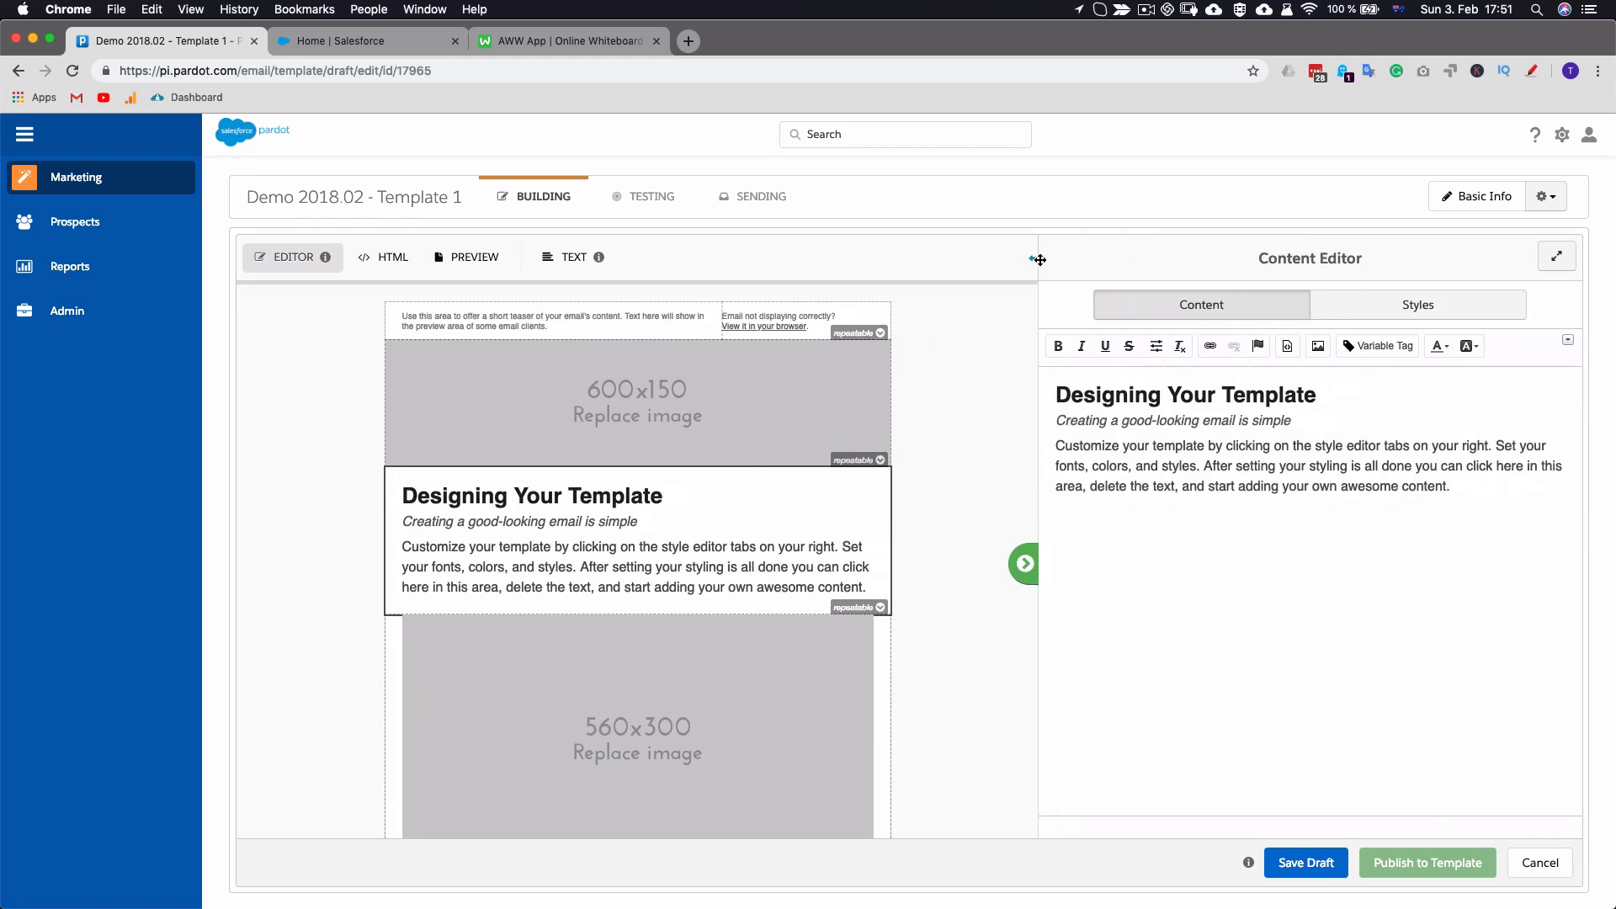
pyautogui.moveTo(1062, 261); pyautogui.dragTo(1040, 268)
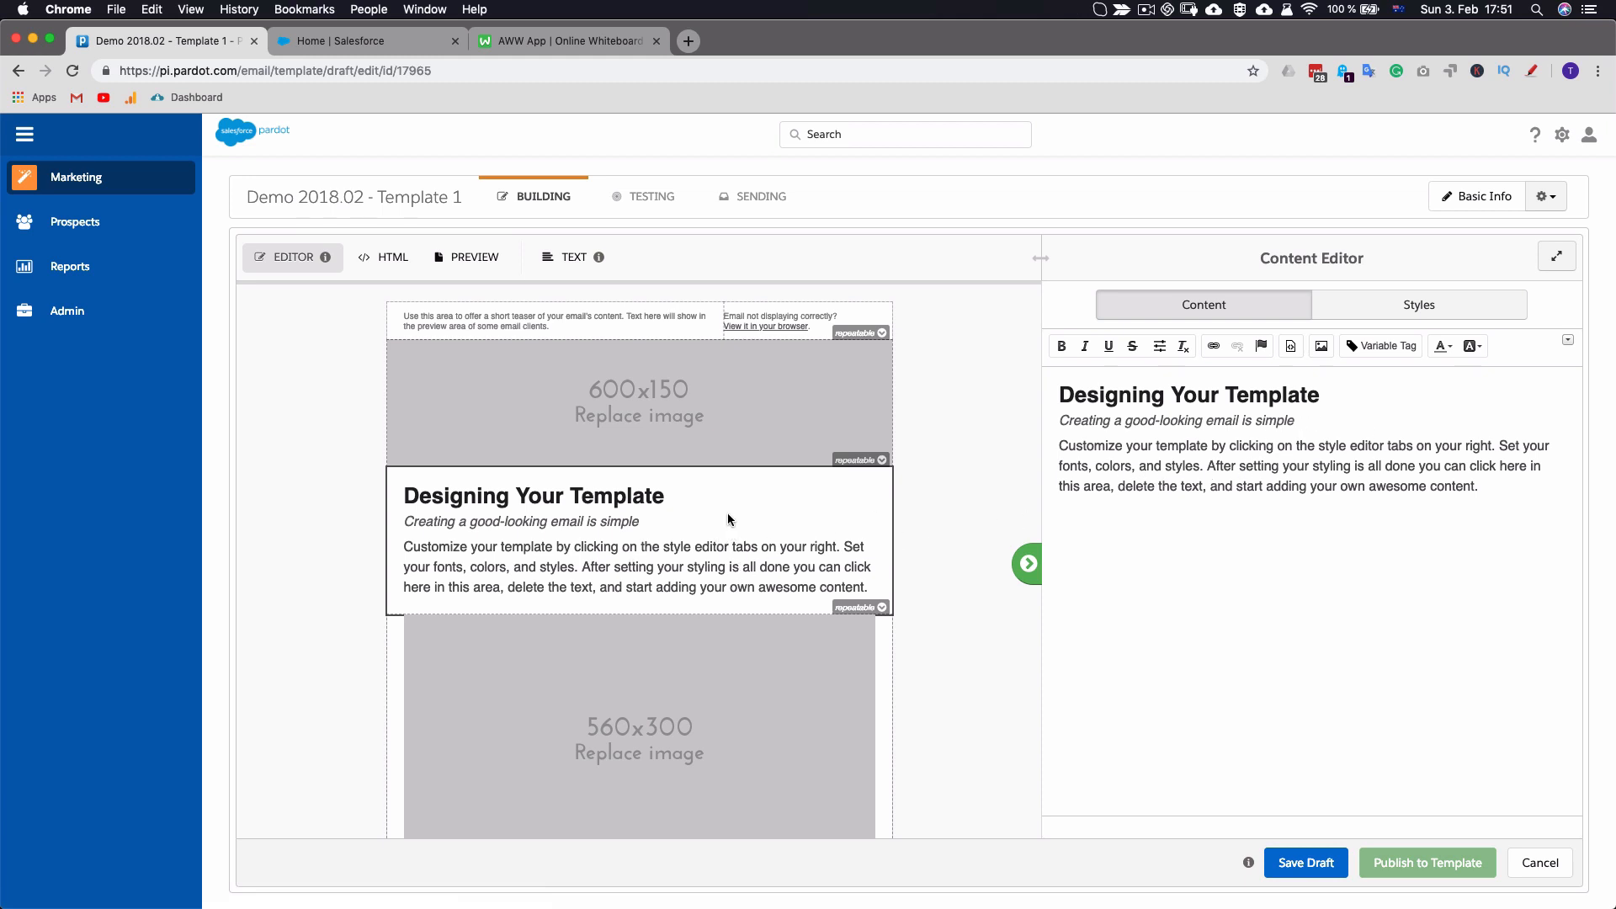
pyautogui.click(686, 394)
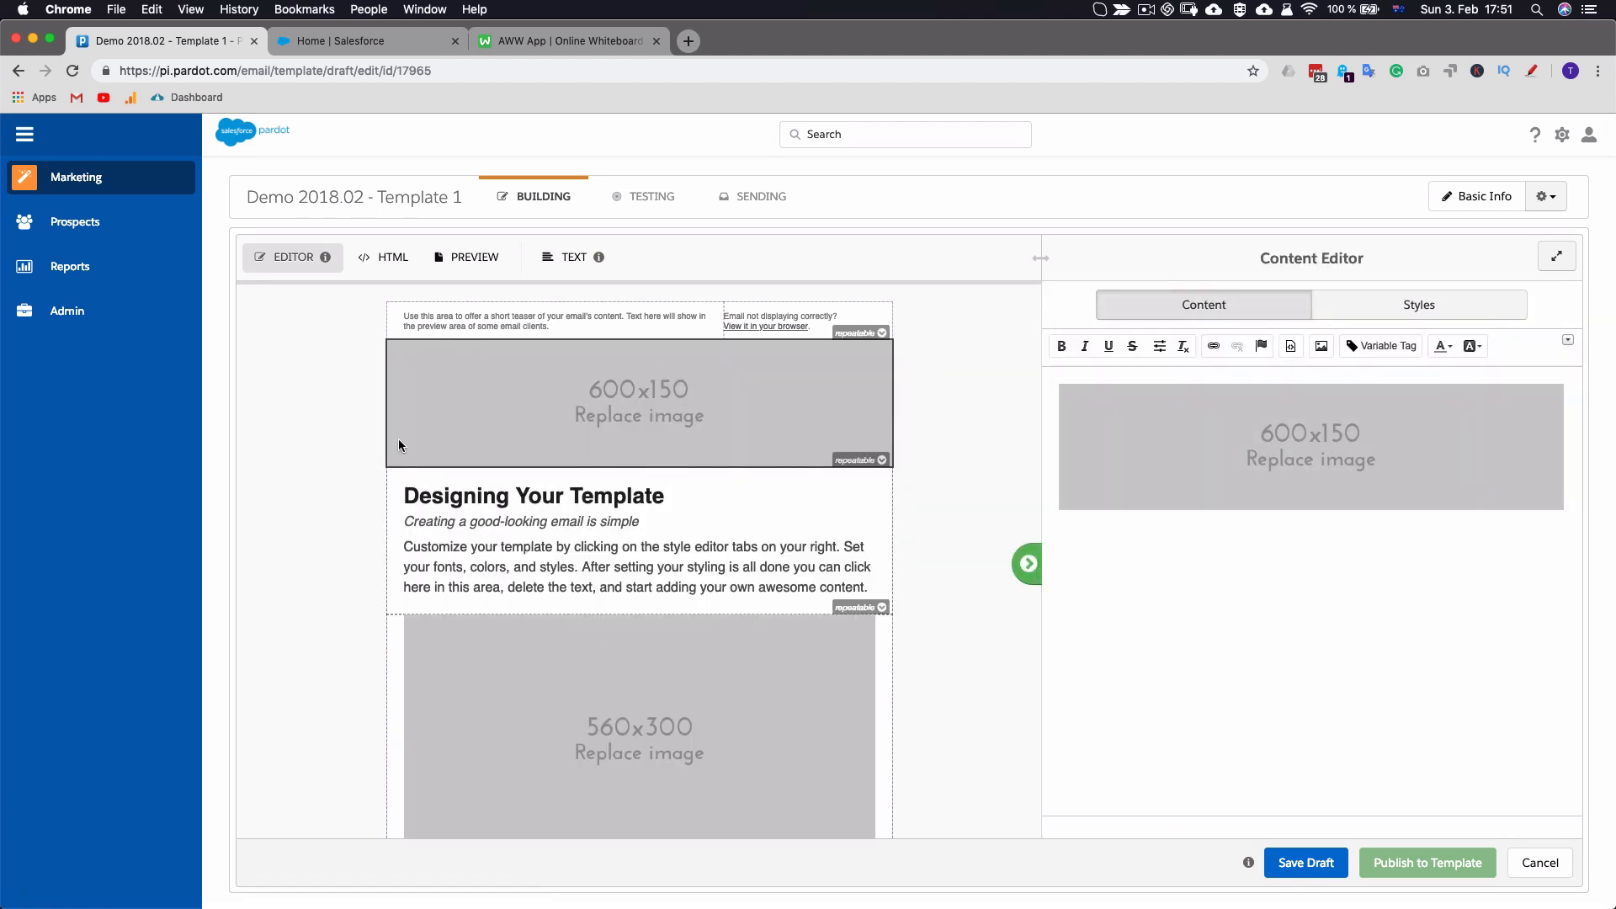
pyautogui.scroll(-2, 690, 476)
pyautogui.scroll(-3, 669, 477)
pyautogui.scroll(-2, 663, 477)
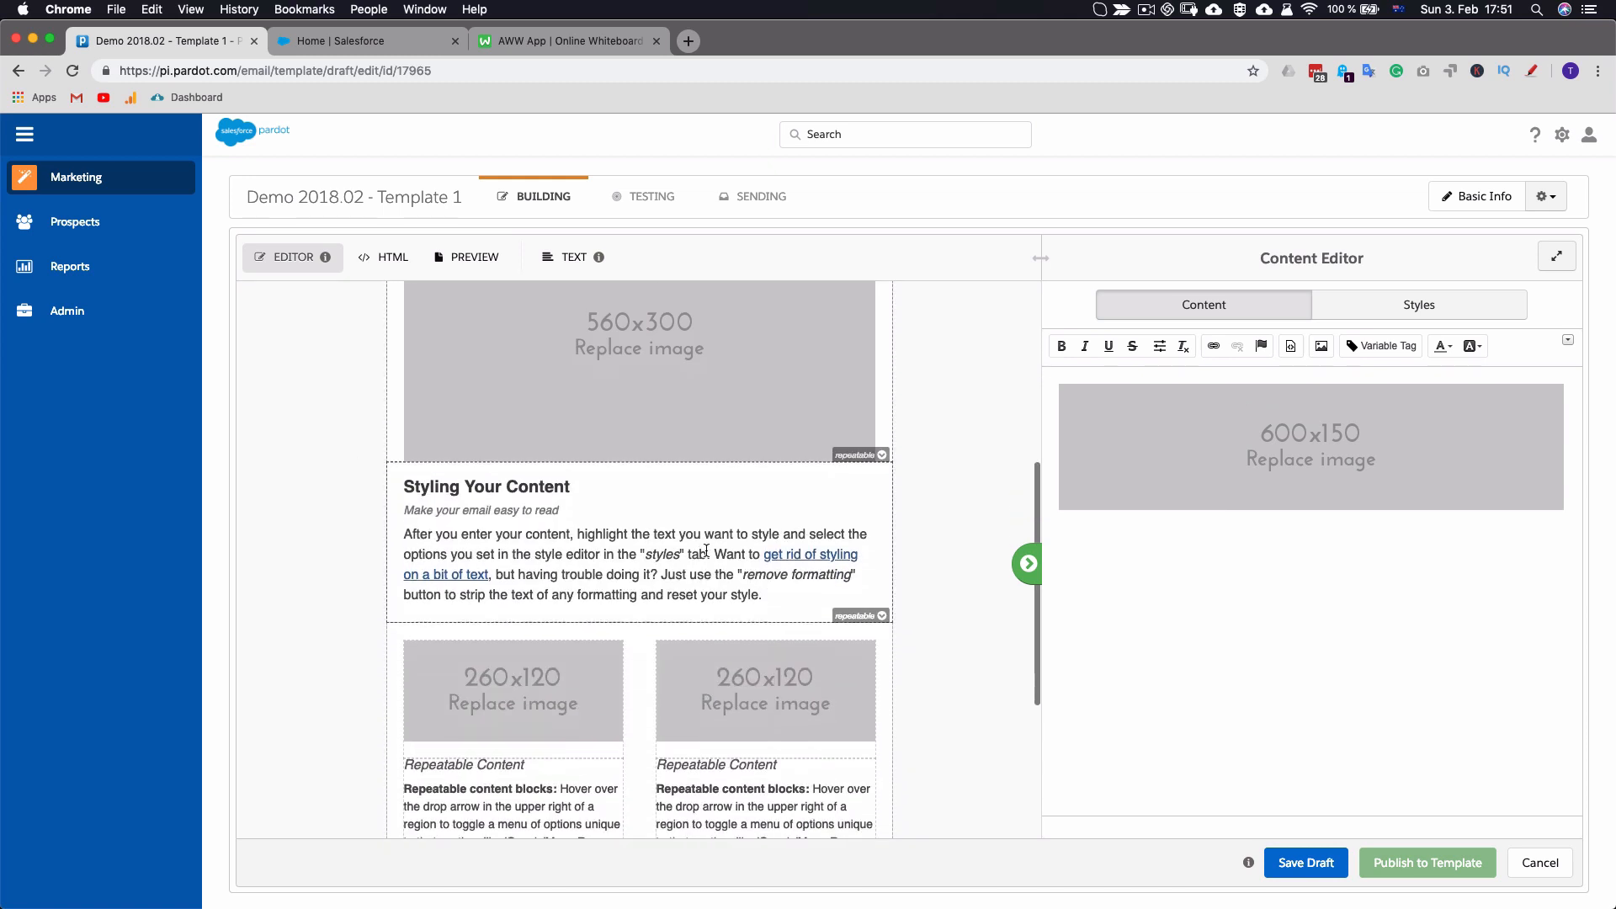
pyautogui.scroll(-3, 682, 519)
pyautogui.scroll(2, 693, 539)
# Step: Move the Styling Your Content row up and back down, then remove it
pyautogui.click(874, 432)
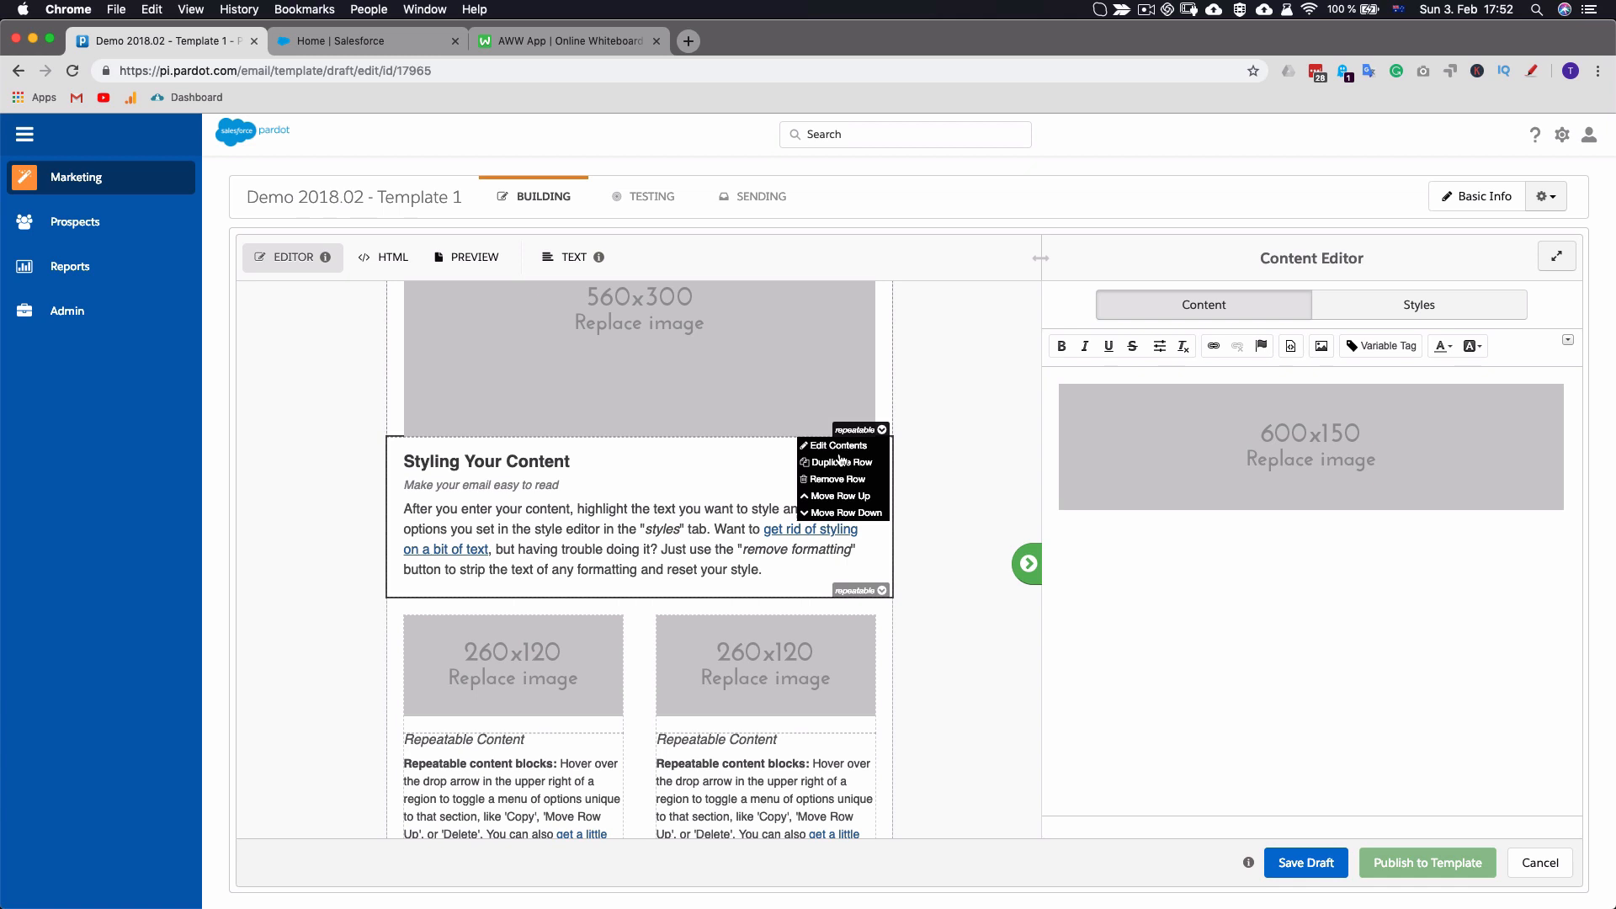
pyautogui.click(833, 502)
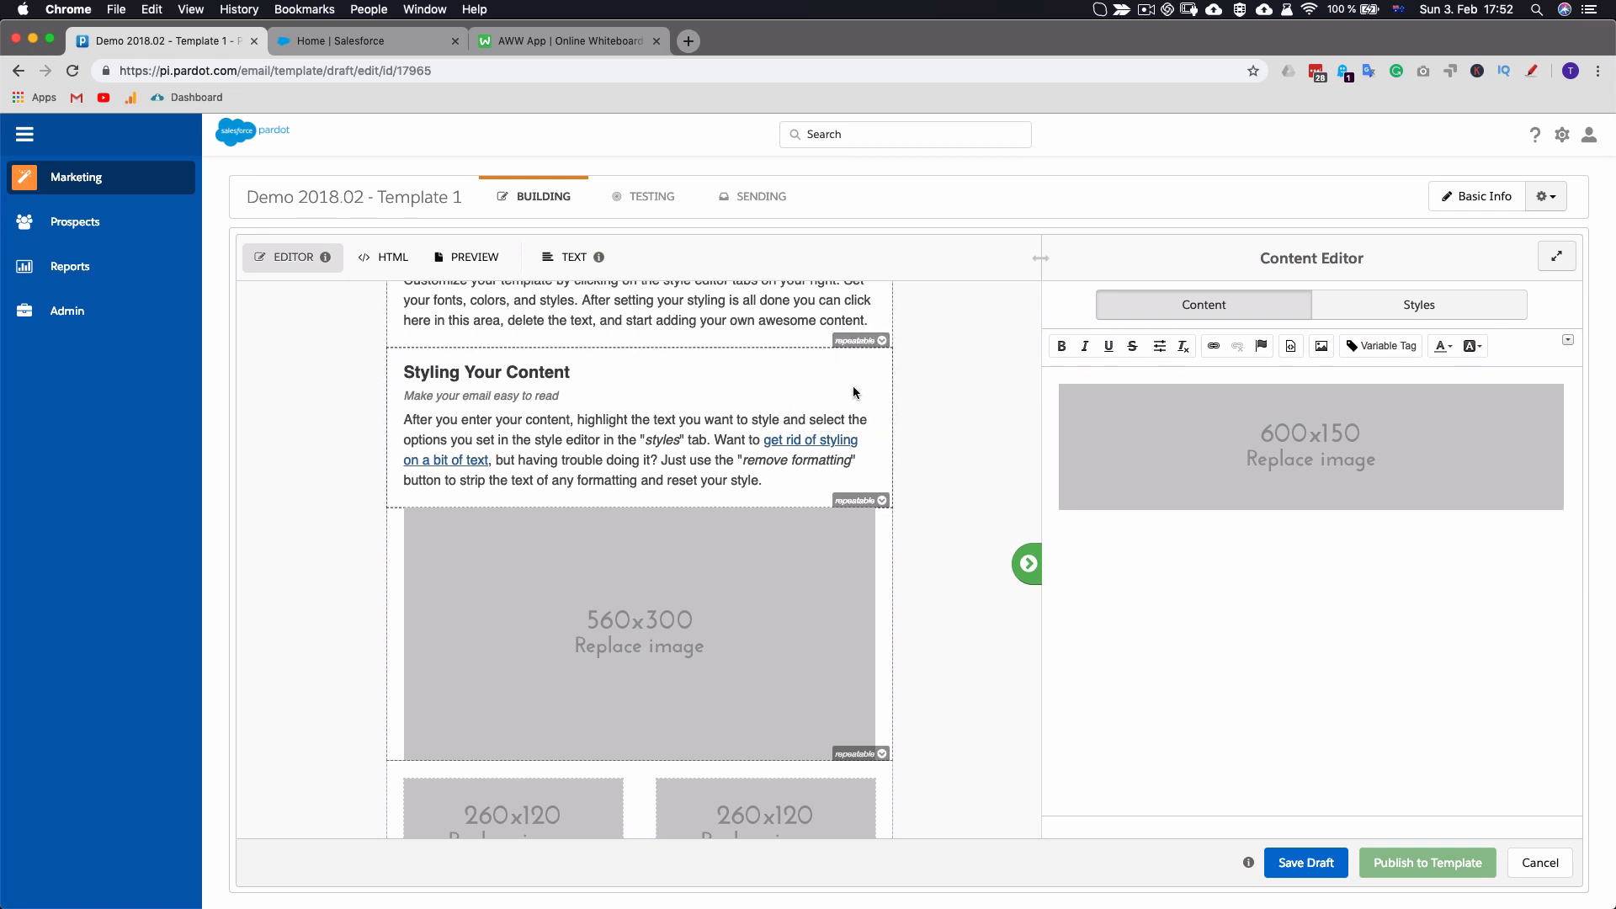
pyautogui.click(863, 343)
pyautogui.click(849, 427)
pyautogui.scroll(-3, 763, 451)
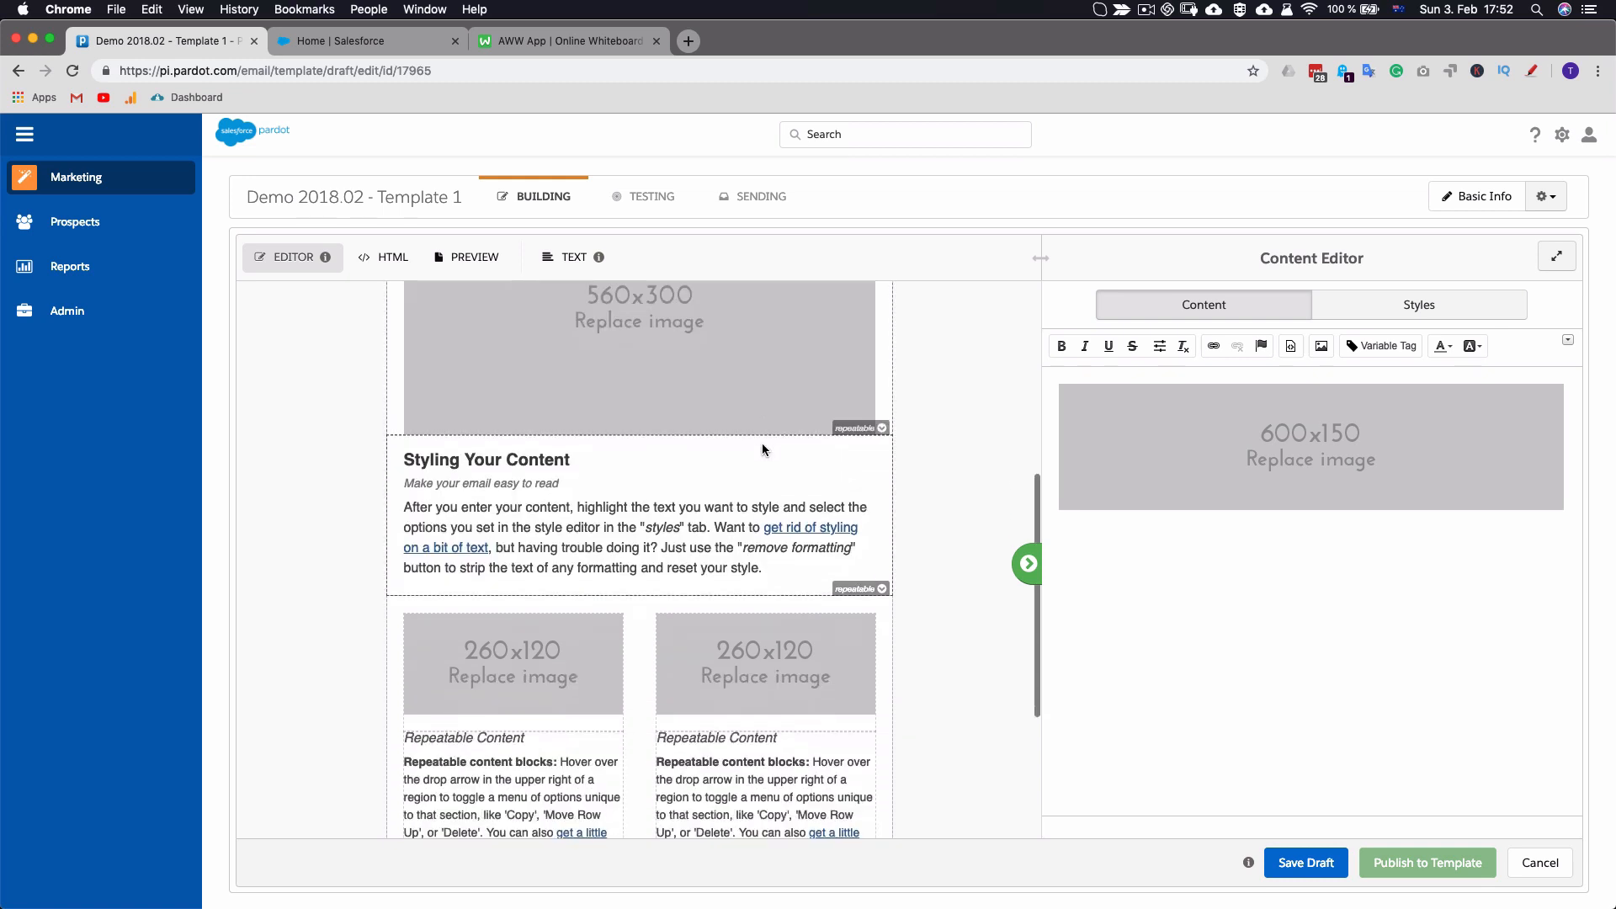
pyautogui.click(872, 427)
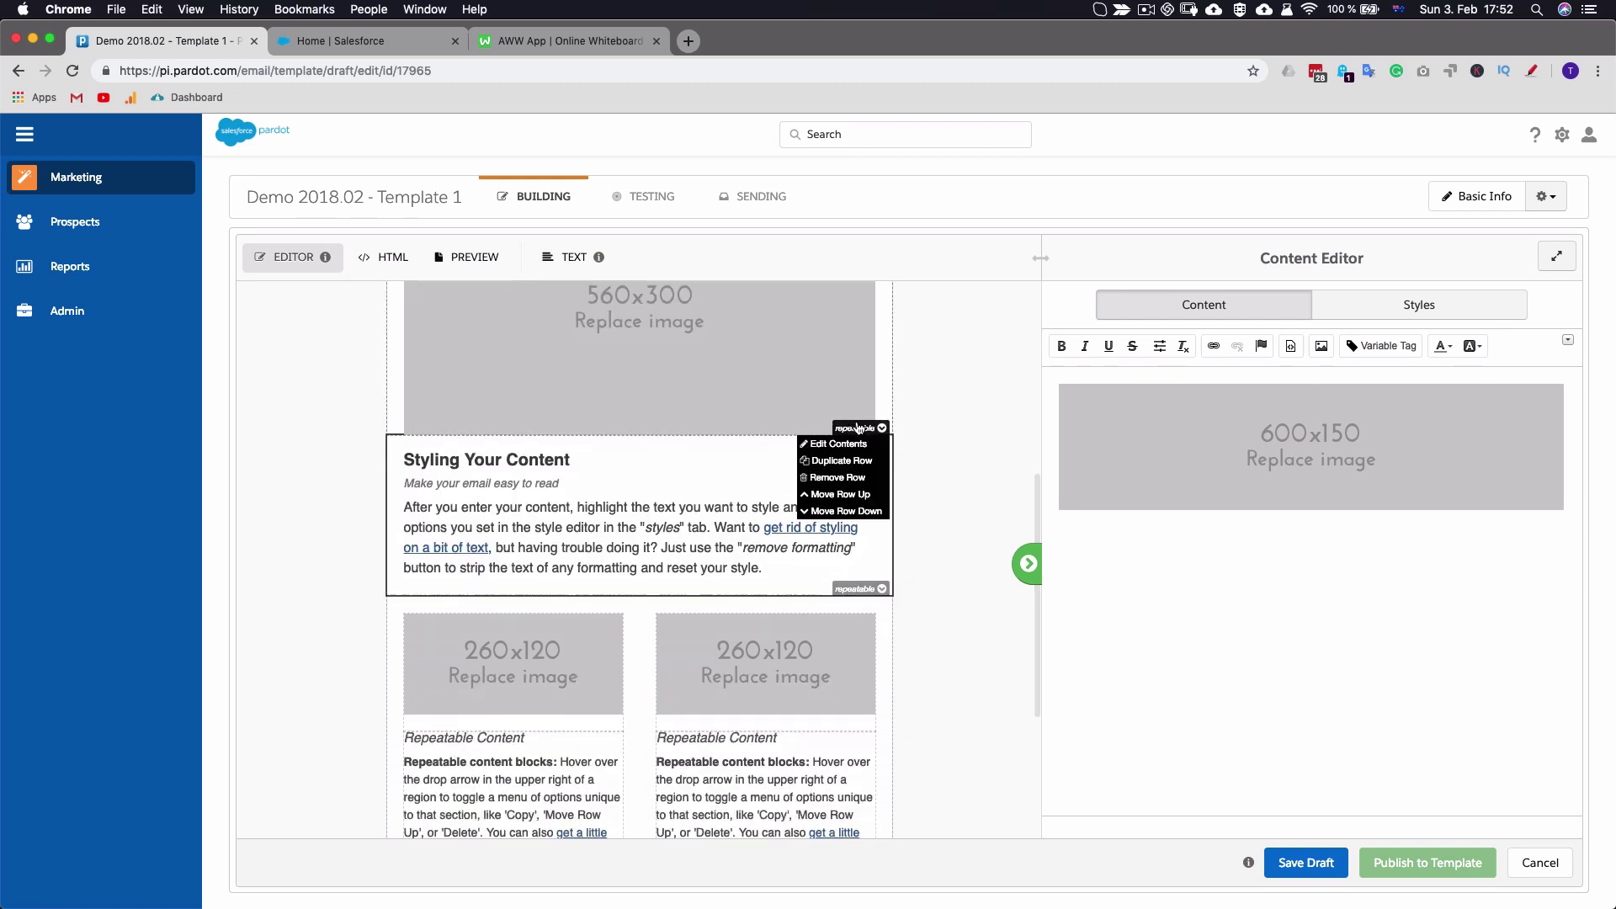
pyautogui.click(835, 480)
pyautogui.scroll(5, 720, 476)
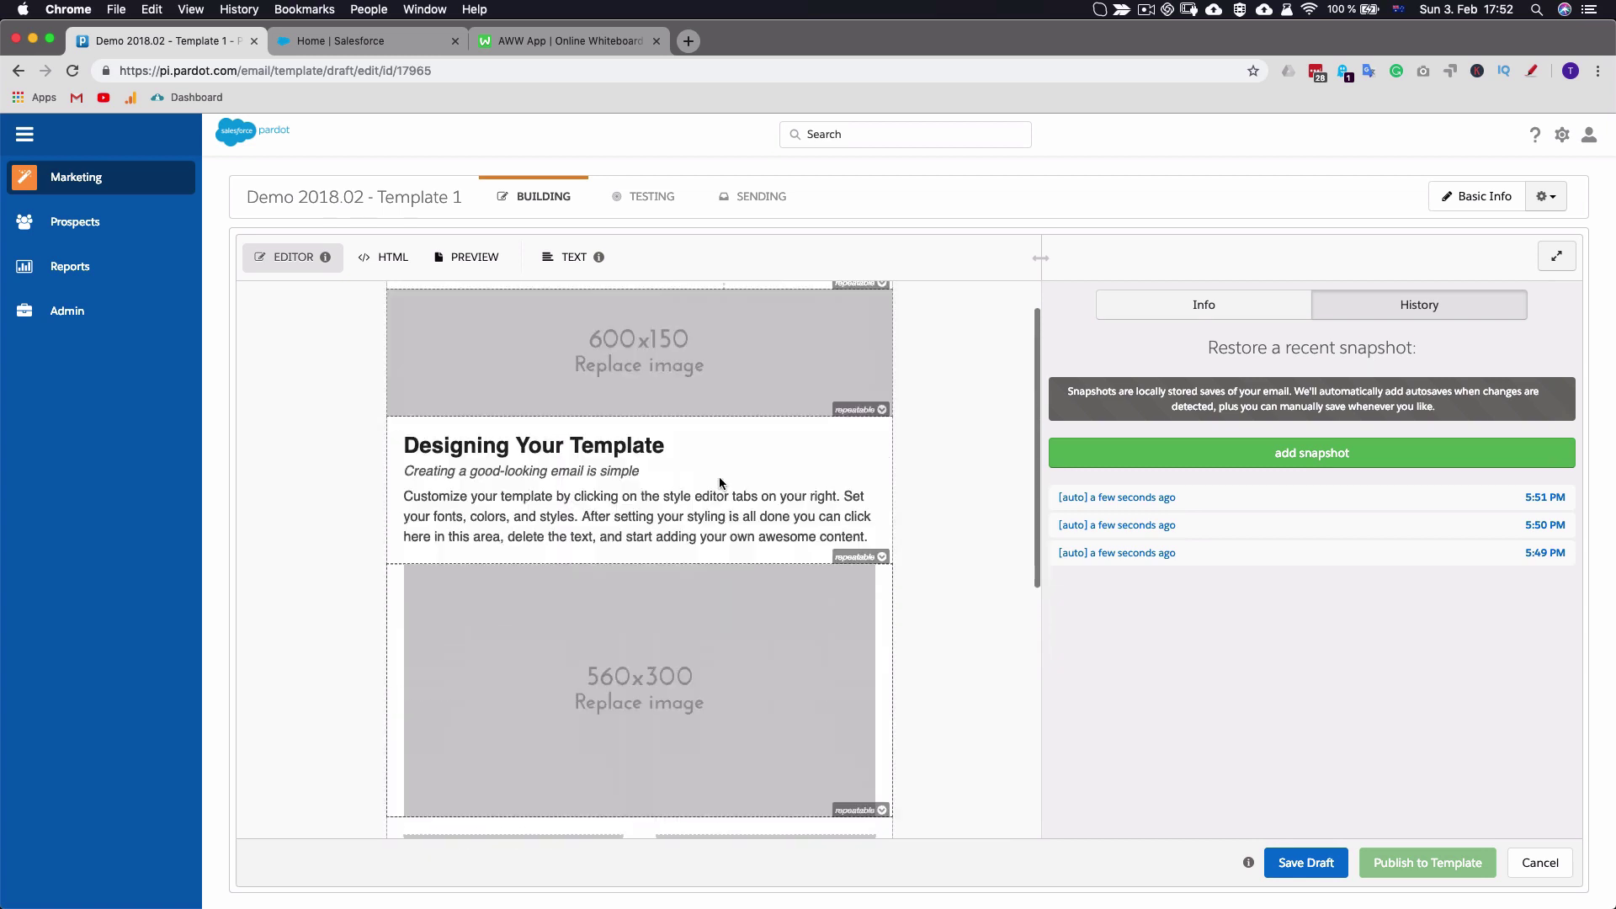
# Step: Duplicate the Designing Your Template section from its row options
pyautogui.click(764, 512)
pyautogui.click(861, 458)
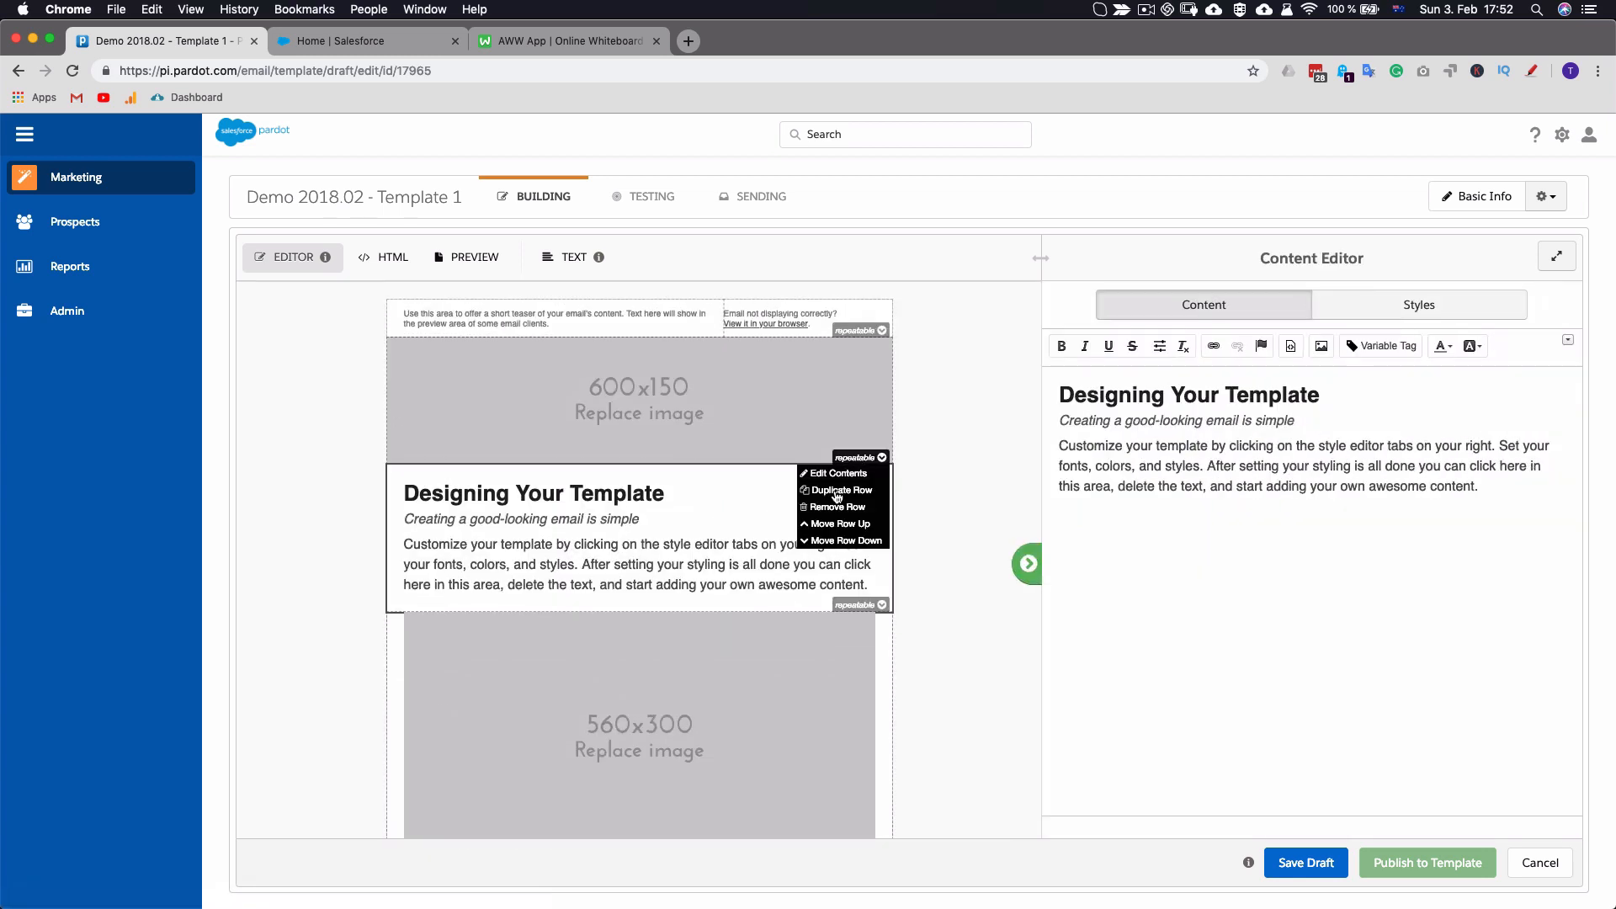
pyautogui.click(836, 497)
pyautogui.scroll(-1, 695, 531)
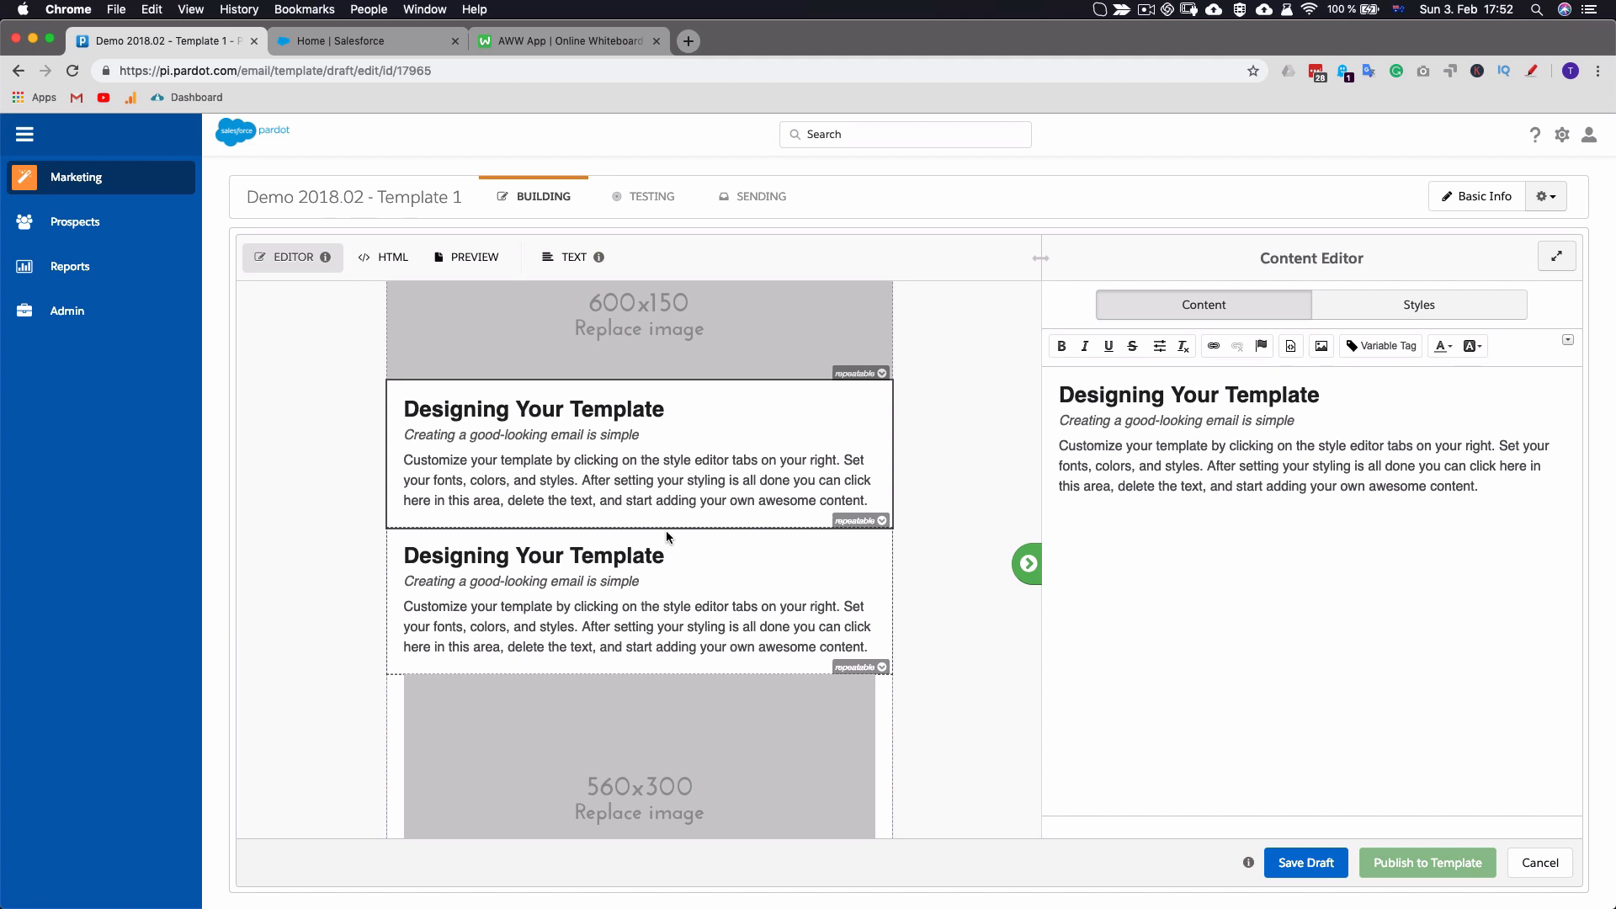
pyautogui.scroll(-1, 665, 560)
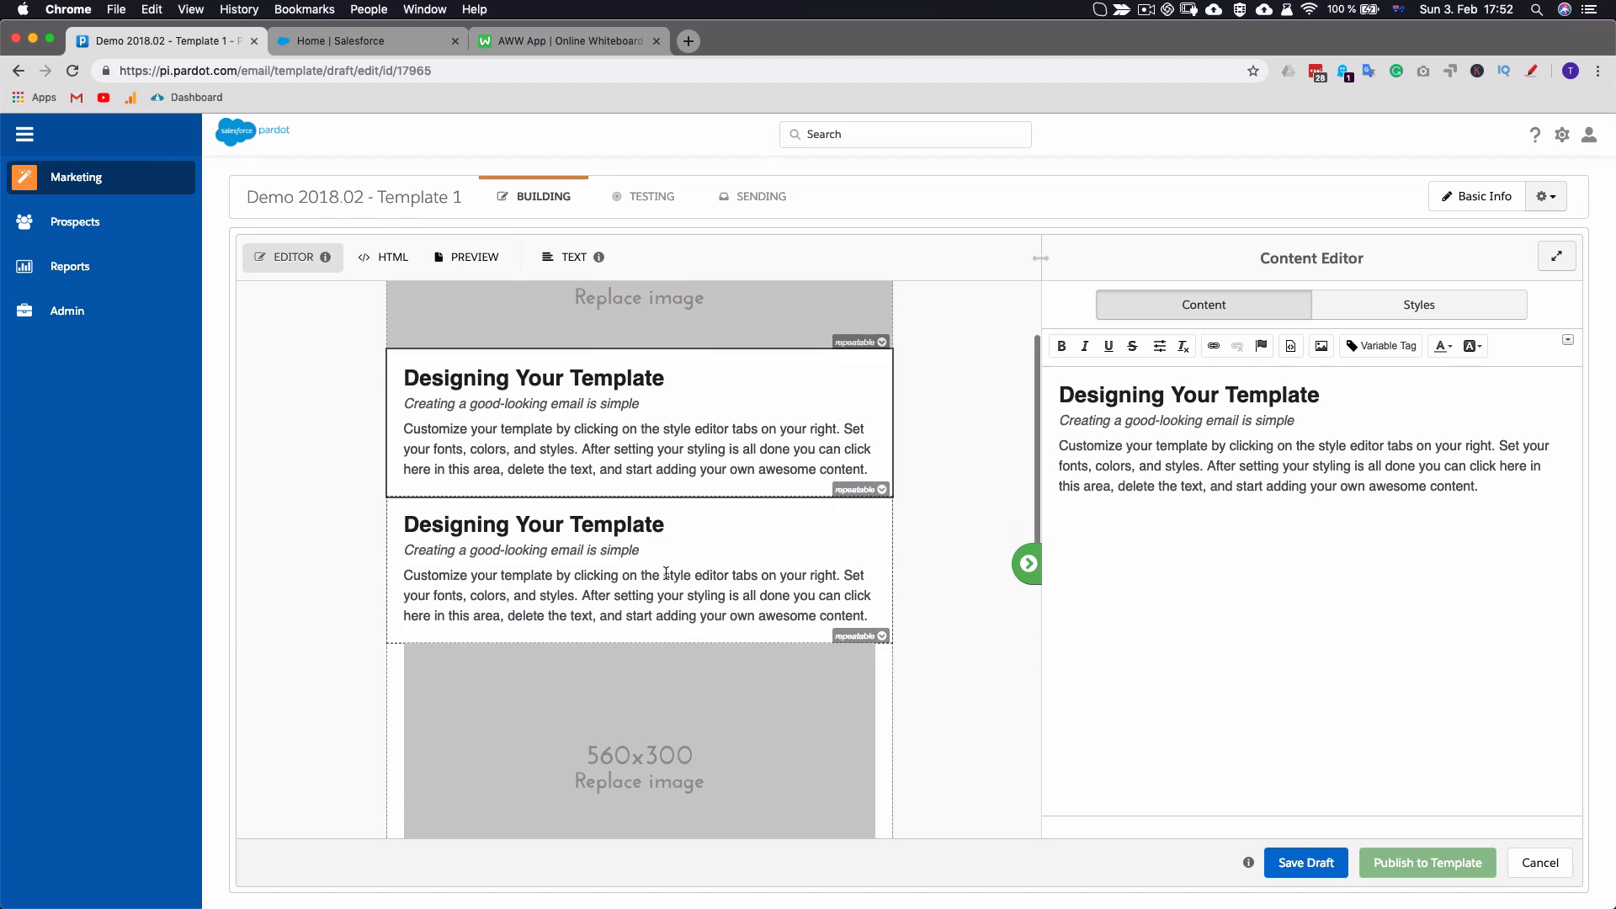
pyautogui.scroll(-1, 729, 589)
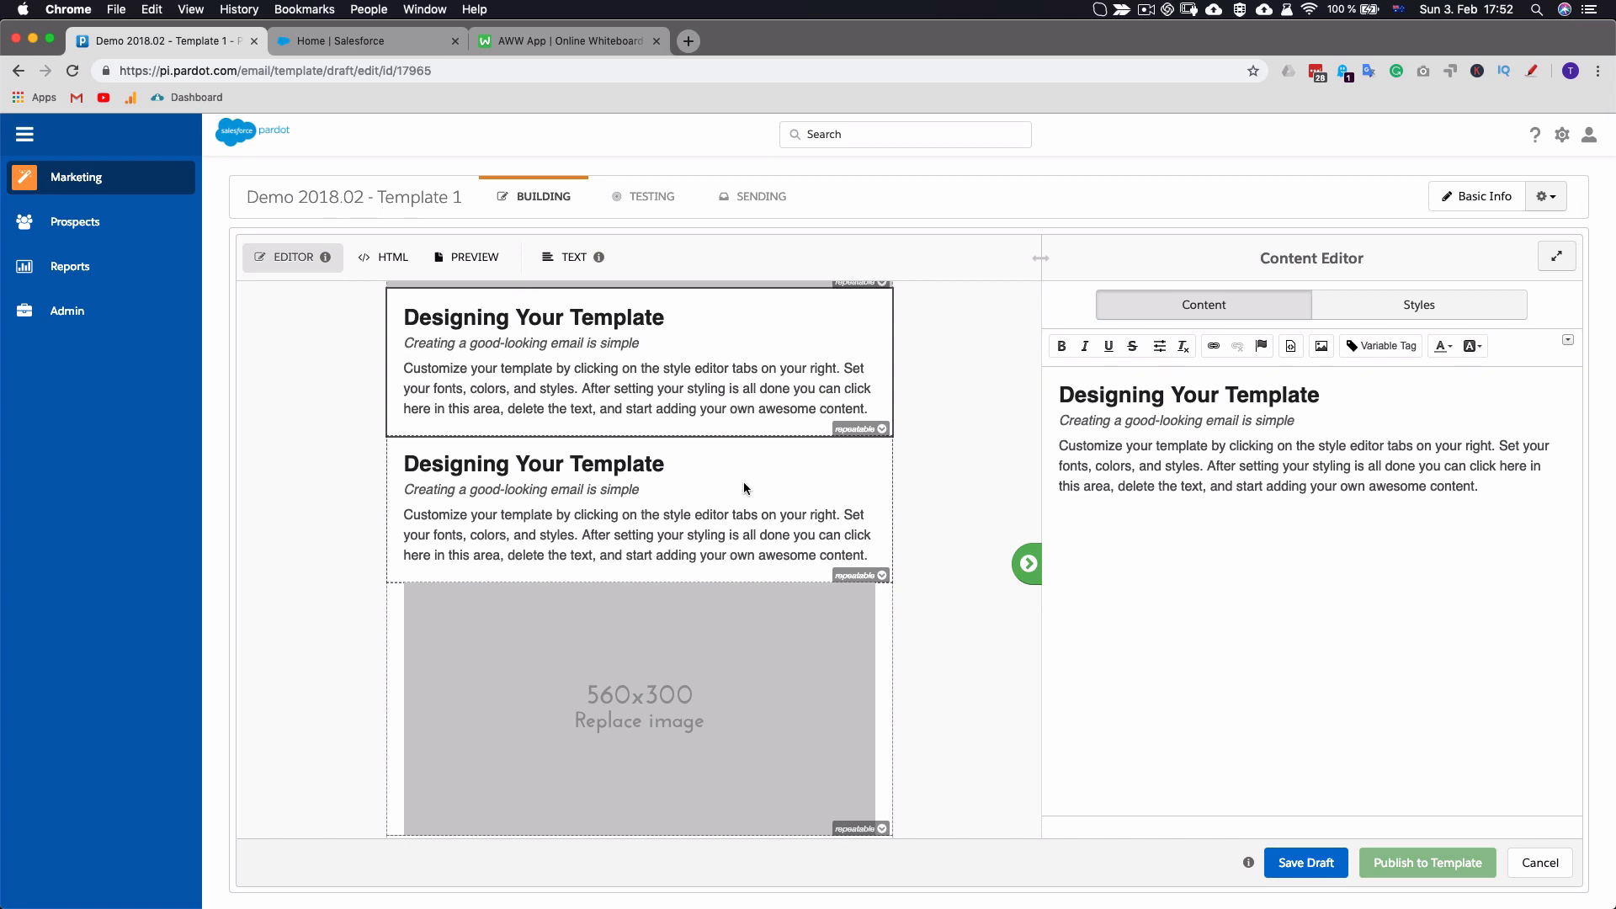
pyautogui.scroll(2, 751, 482)
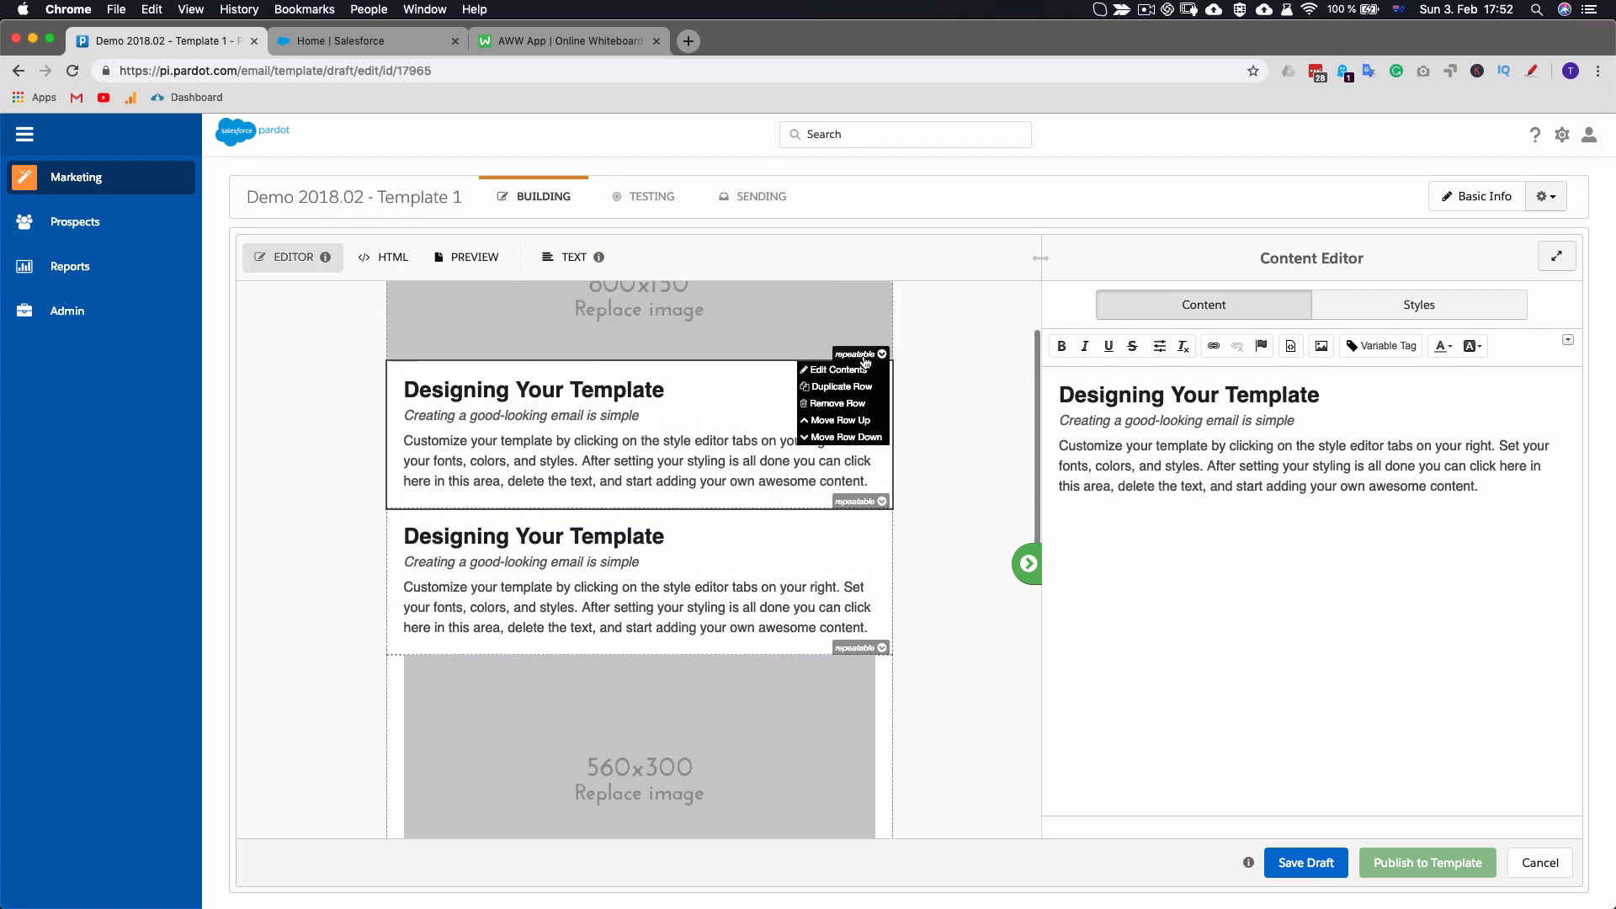
pyautogui.scroll(1, 665, 436)
pyautogui.scroll(2, 721, 447)
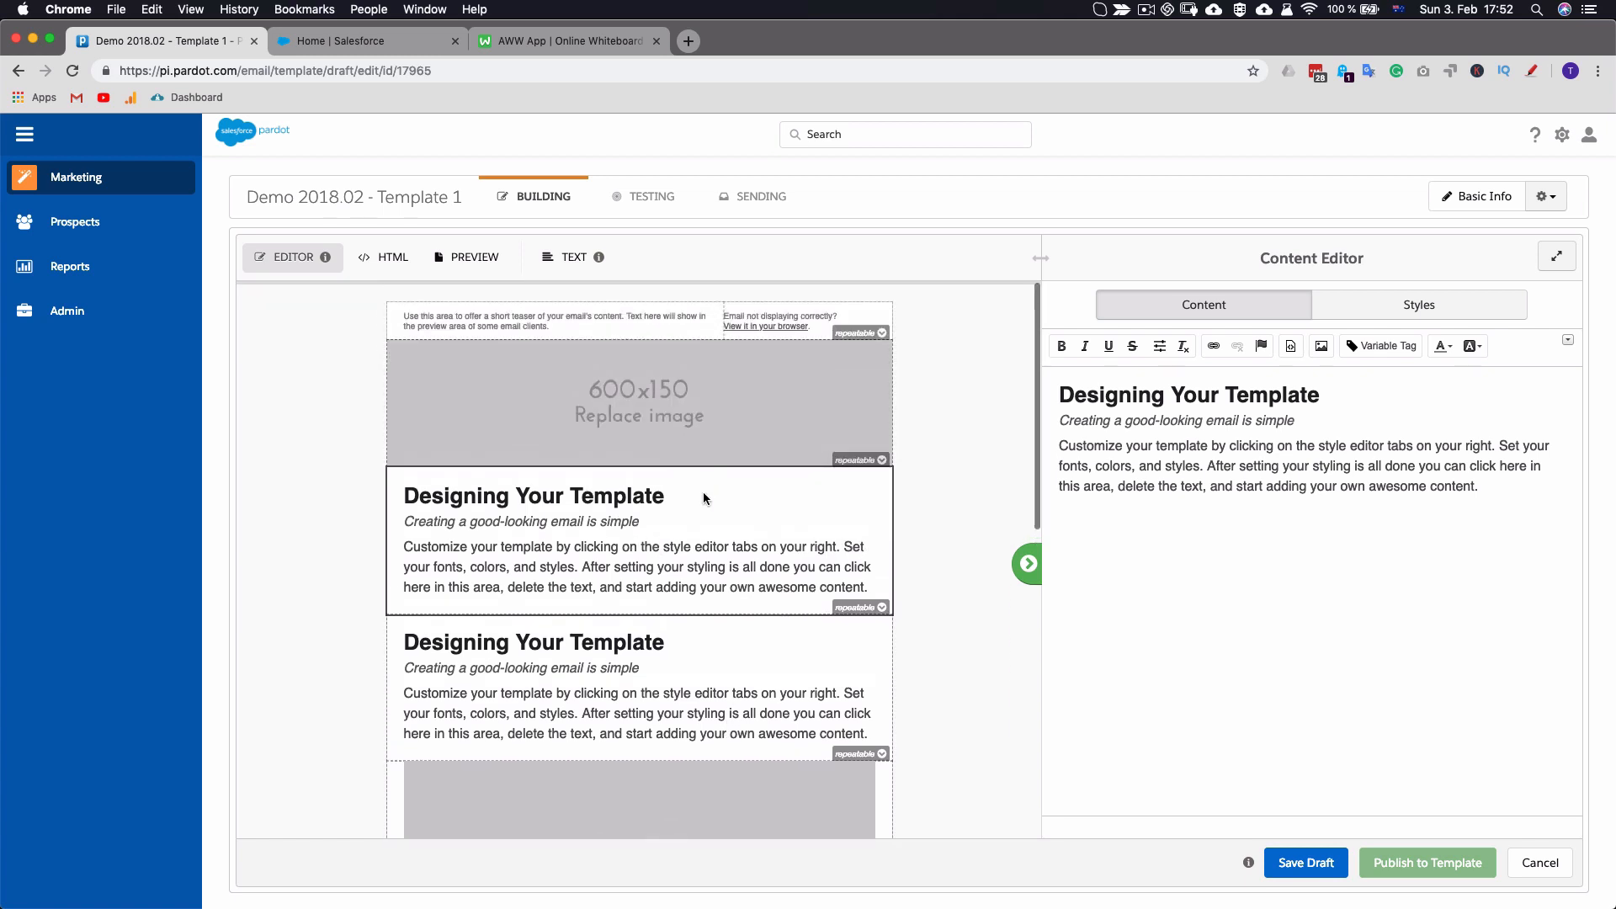
# Step: Start editing the section body with the full formatting toolbar shown and the editor panel widened
pyautogui.click(1477, 487)
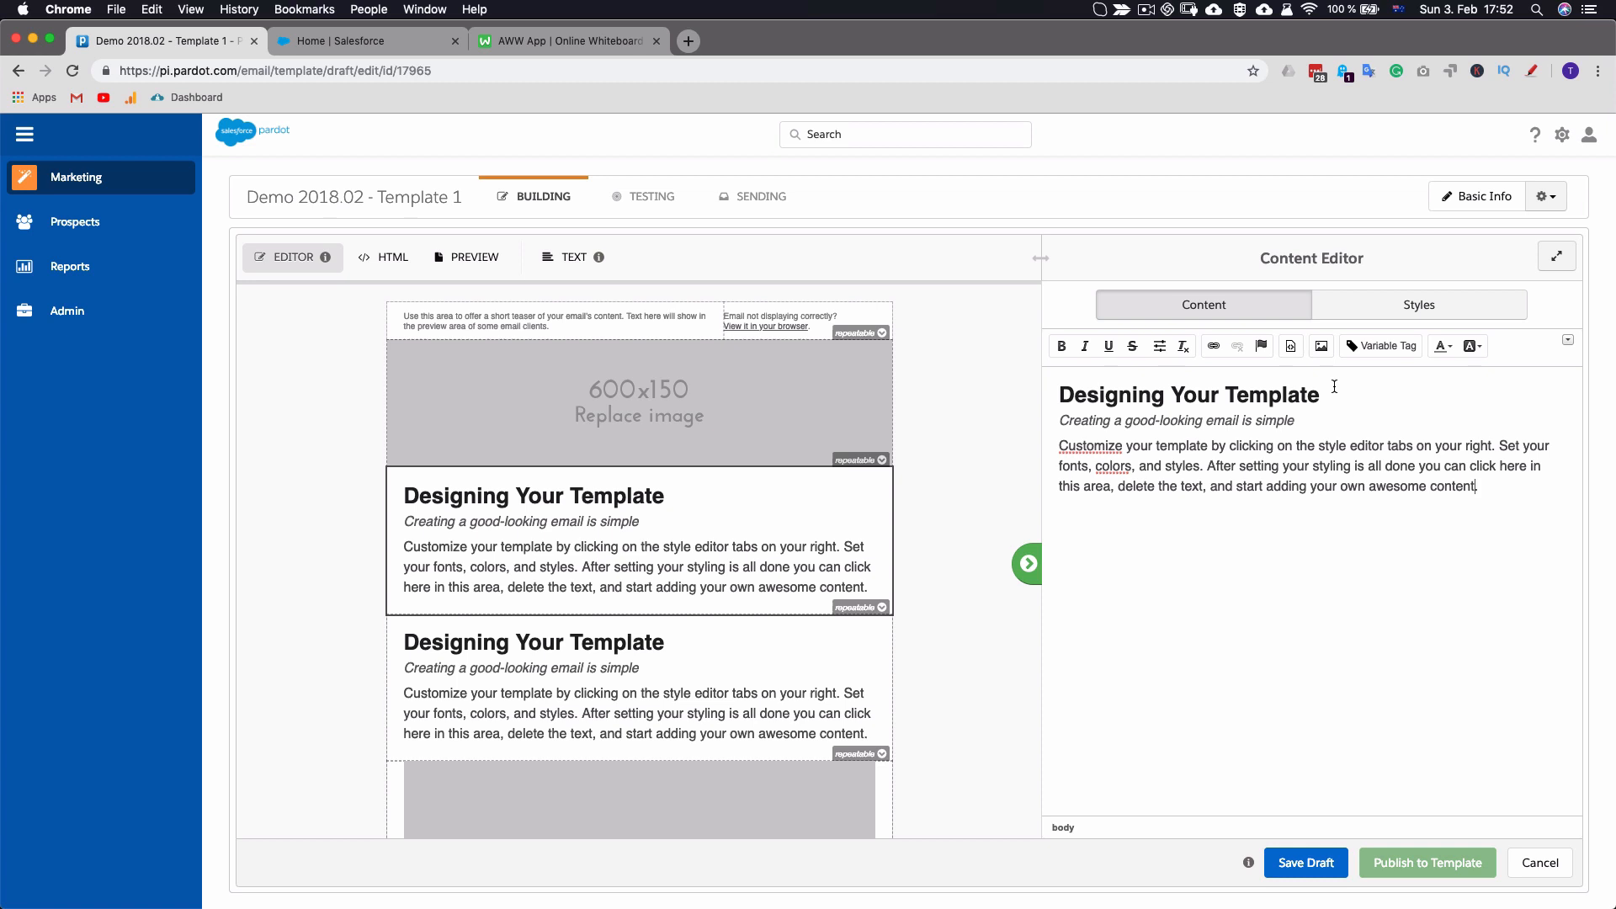
pyautogui.click(1568, 345)
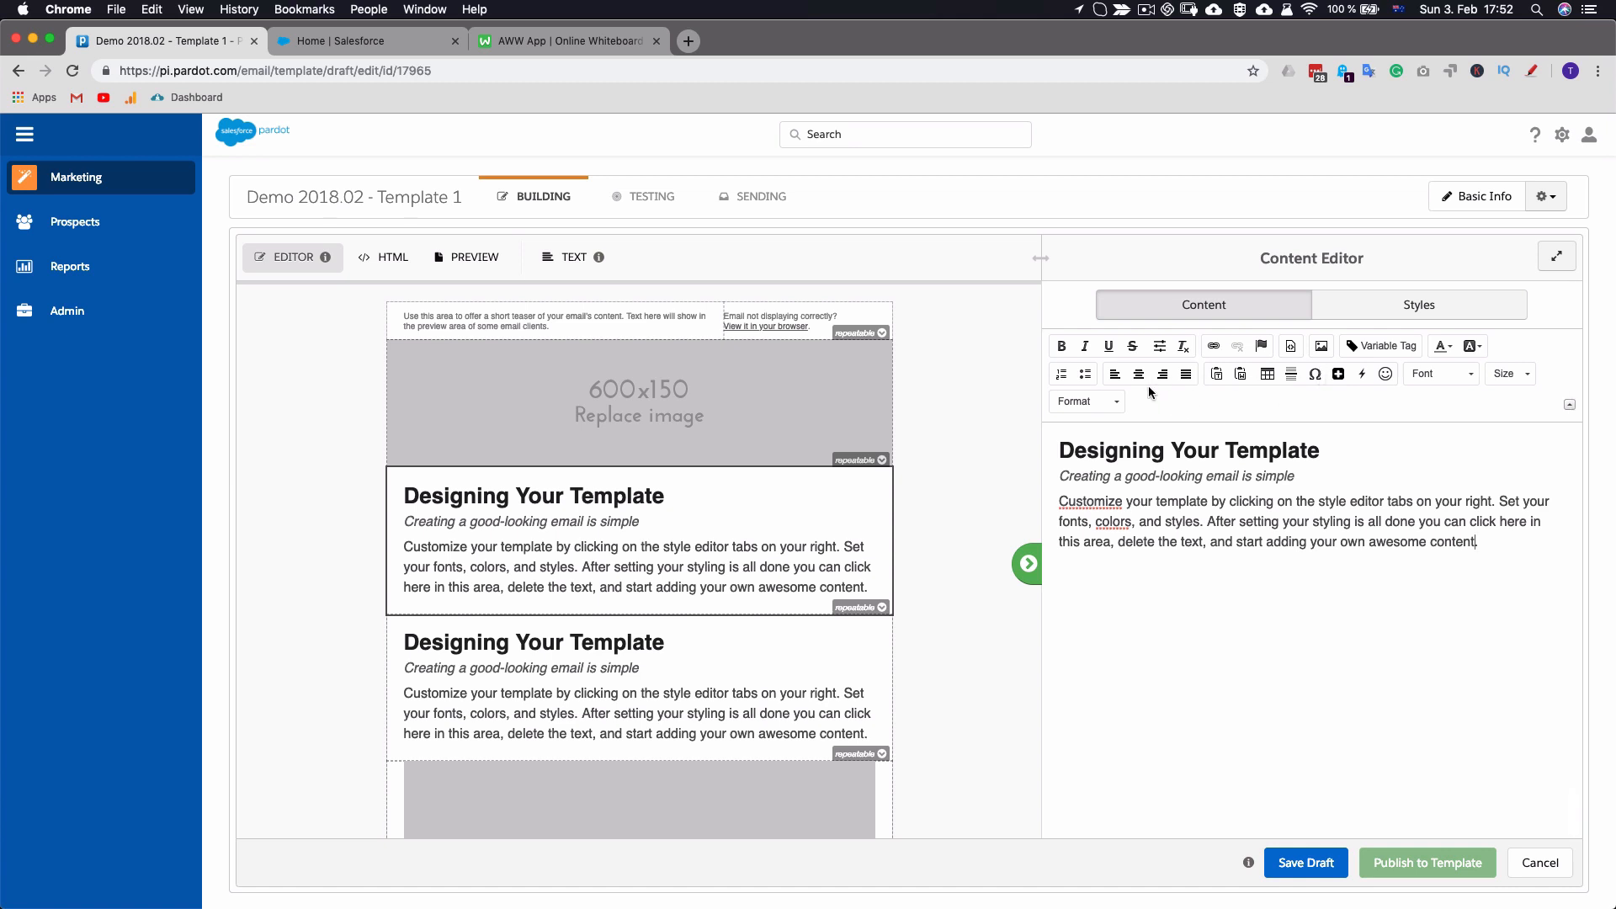
pyautogui.moveTo(1042, 259); pyautogui.dragTo(969, 260)
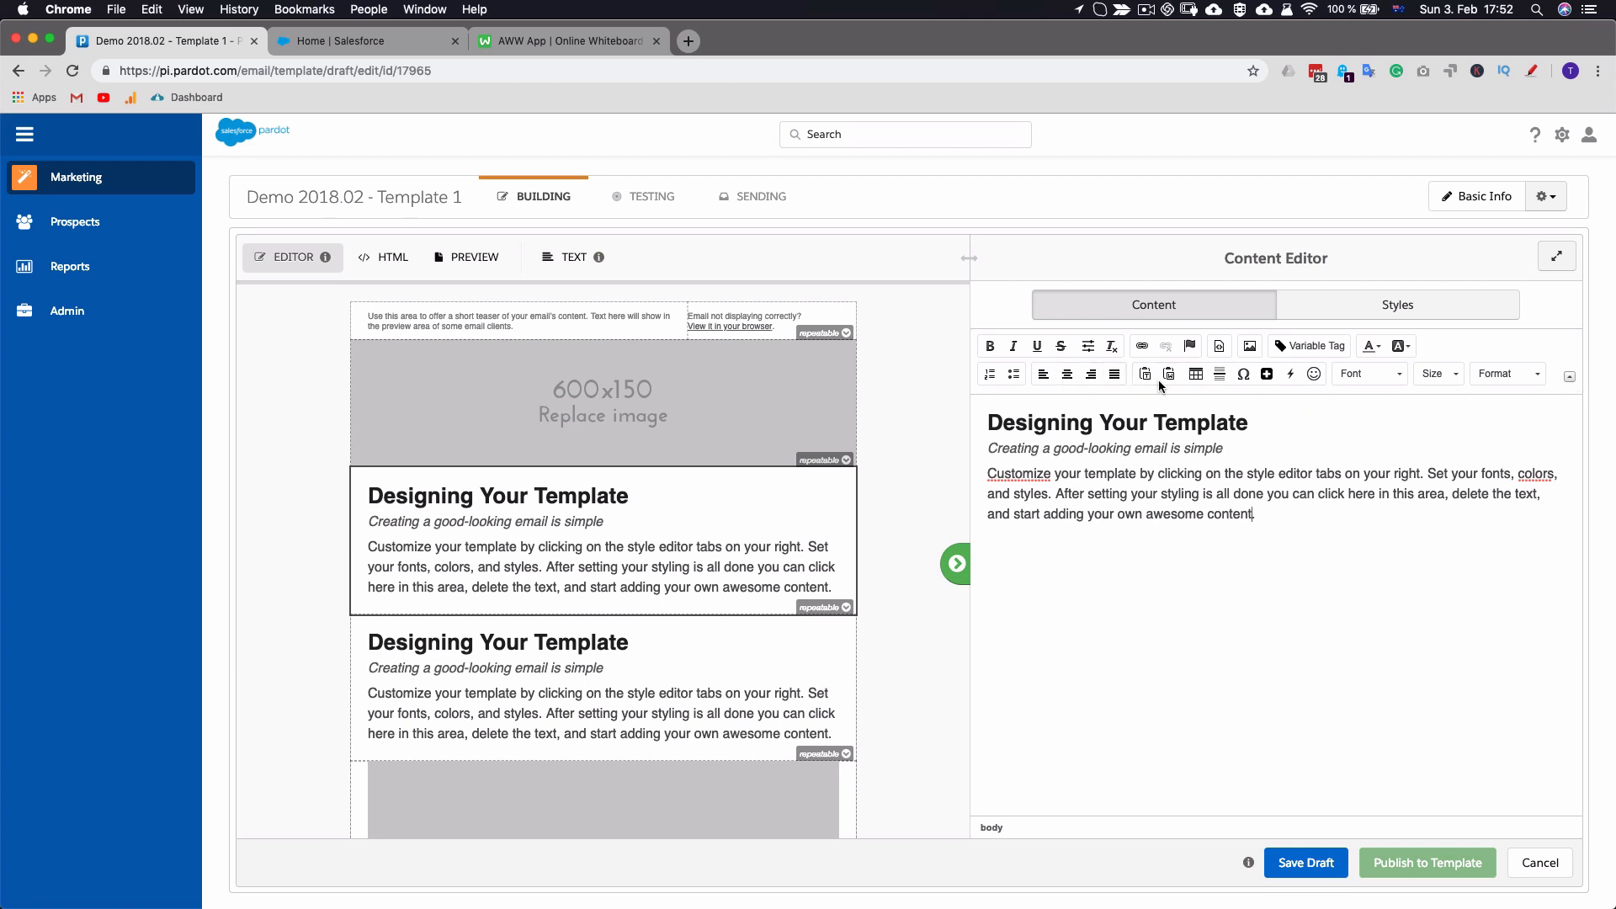
pyautogui.click(1566, 377)
pyautogui.click(1570, 348)
# Step: Delete the latter half of the first Designing Your Template paragraph, then select the heading word 'Template'
pyautogui.moveTo(1257, 512); pyautogui.dragTo(1013, 489)
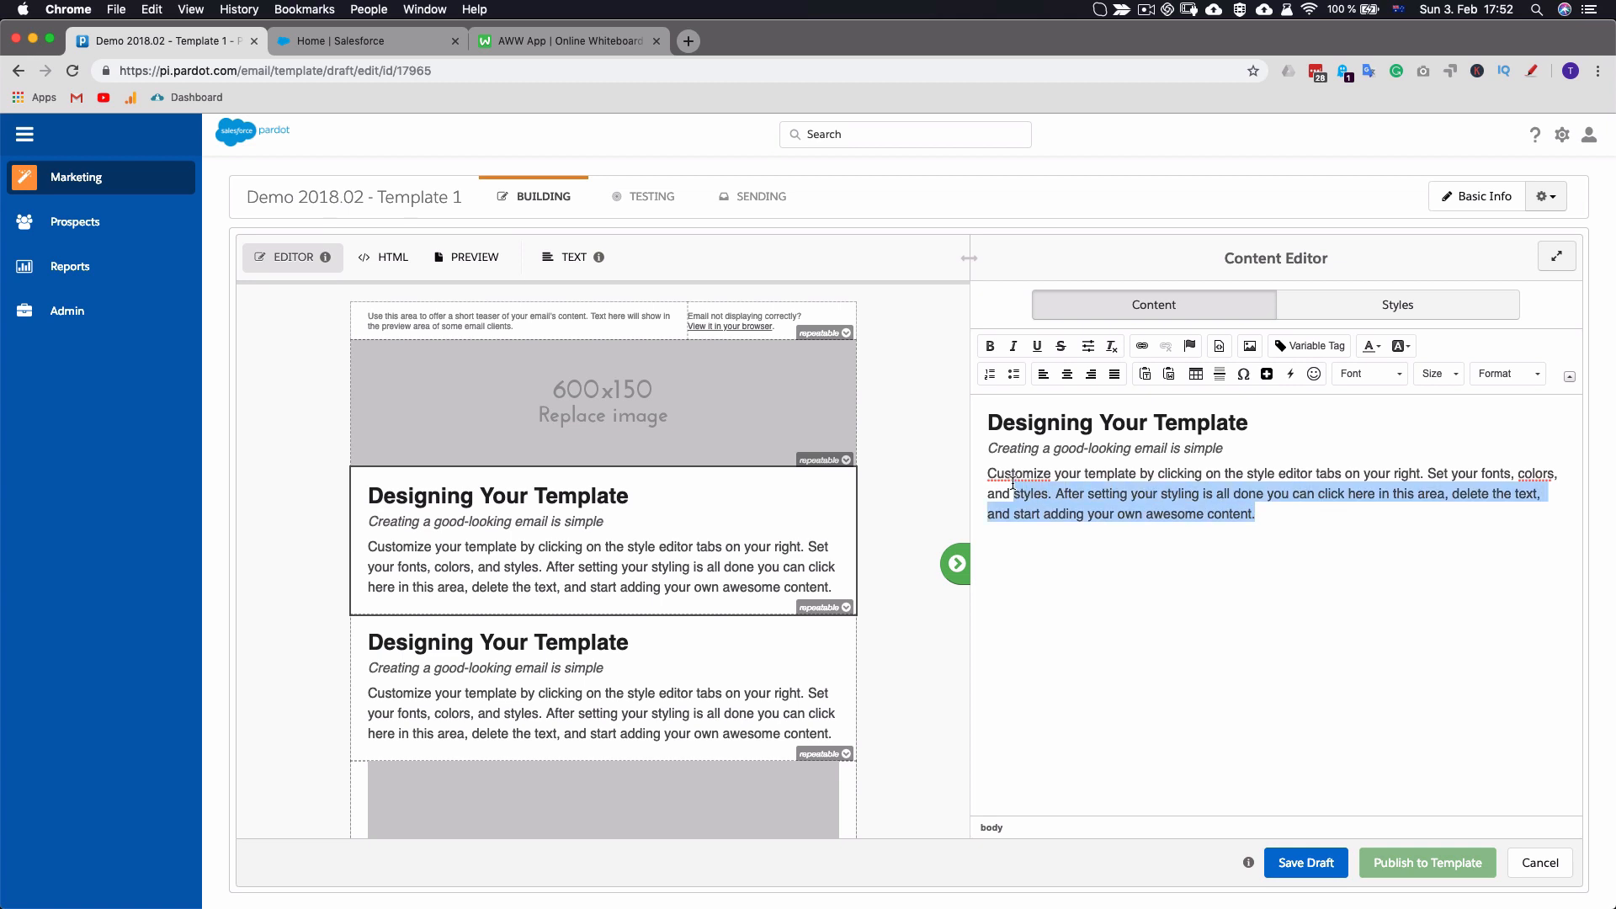
pyautogui.press('BackSpace')
pyautogui.write('asdfsdf')
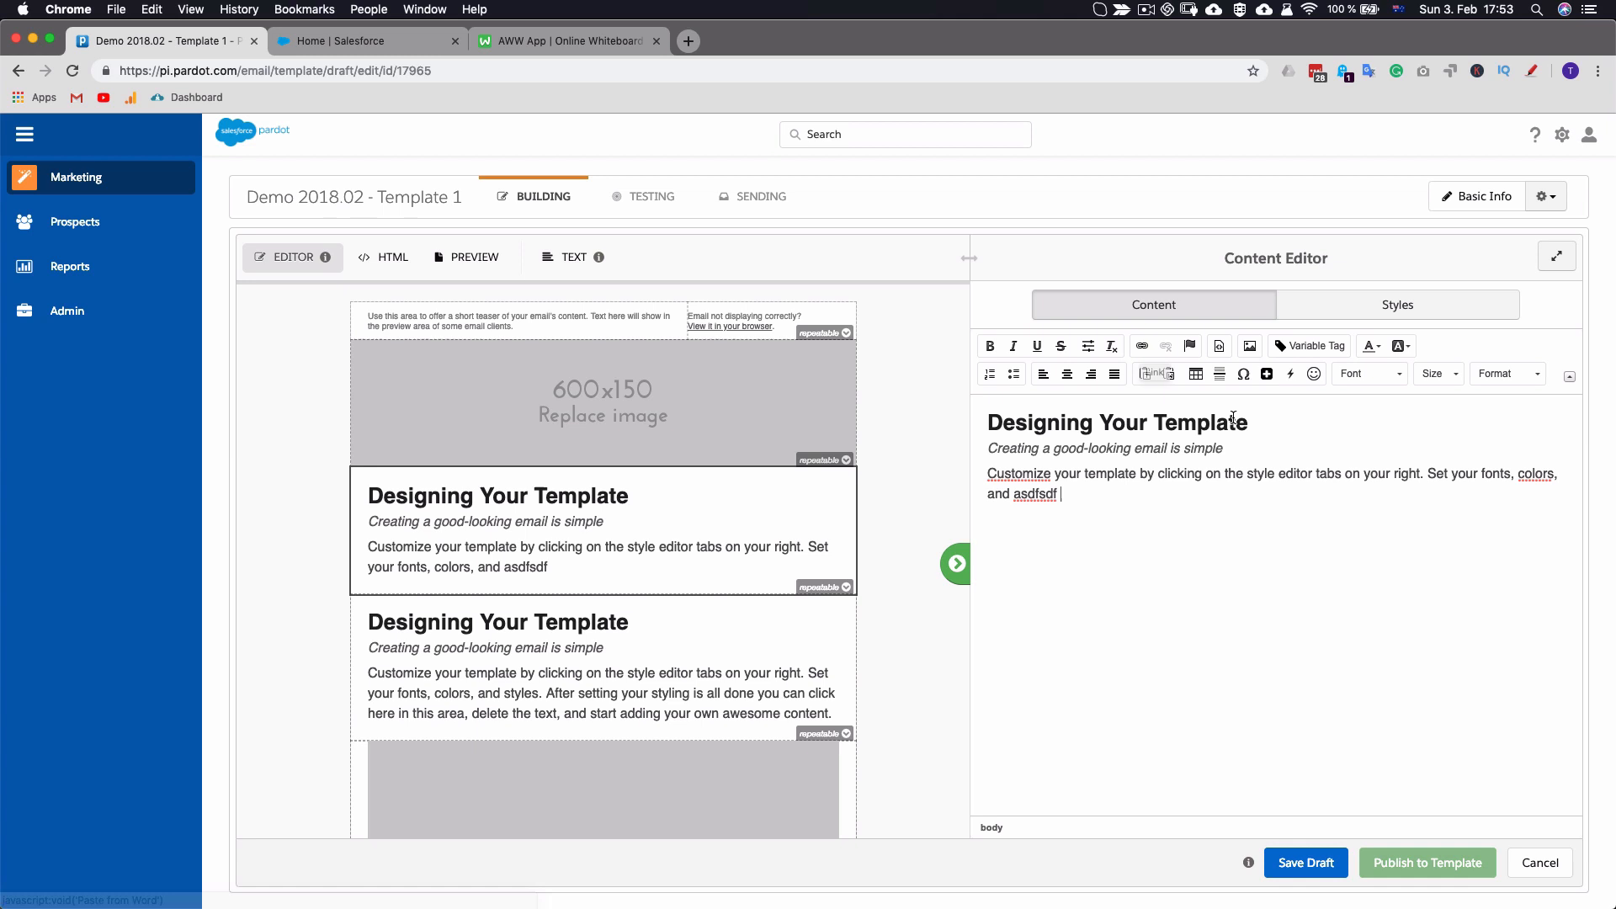
pyautogui.moveTo(1250, 424); pyautogui.dragTo(1151, 424)
pyautogui.click(1142, 346)
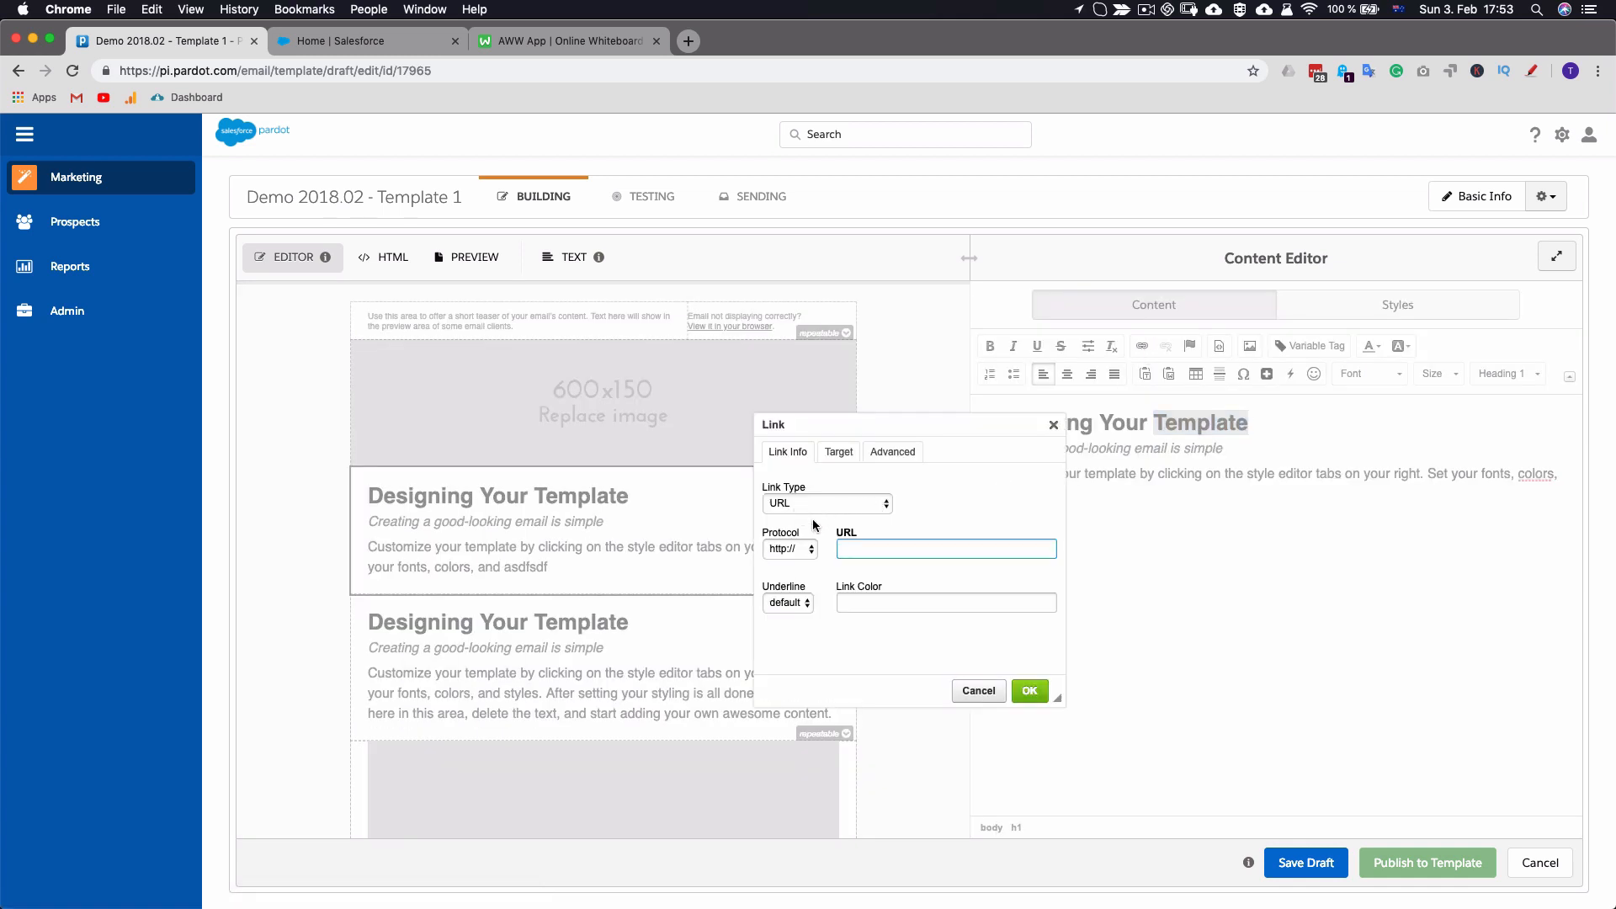
pyautogui.click(857, 512)
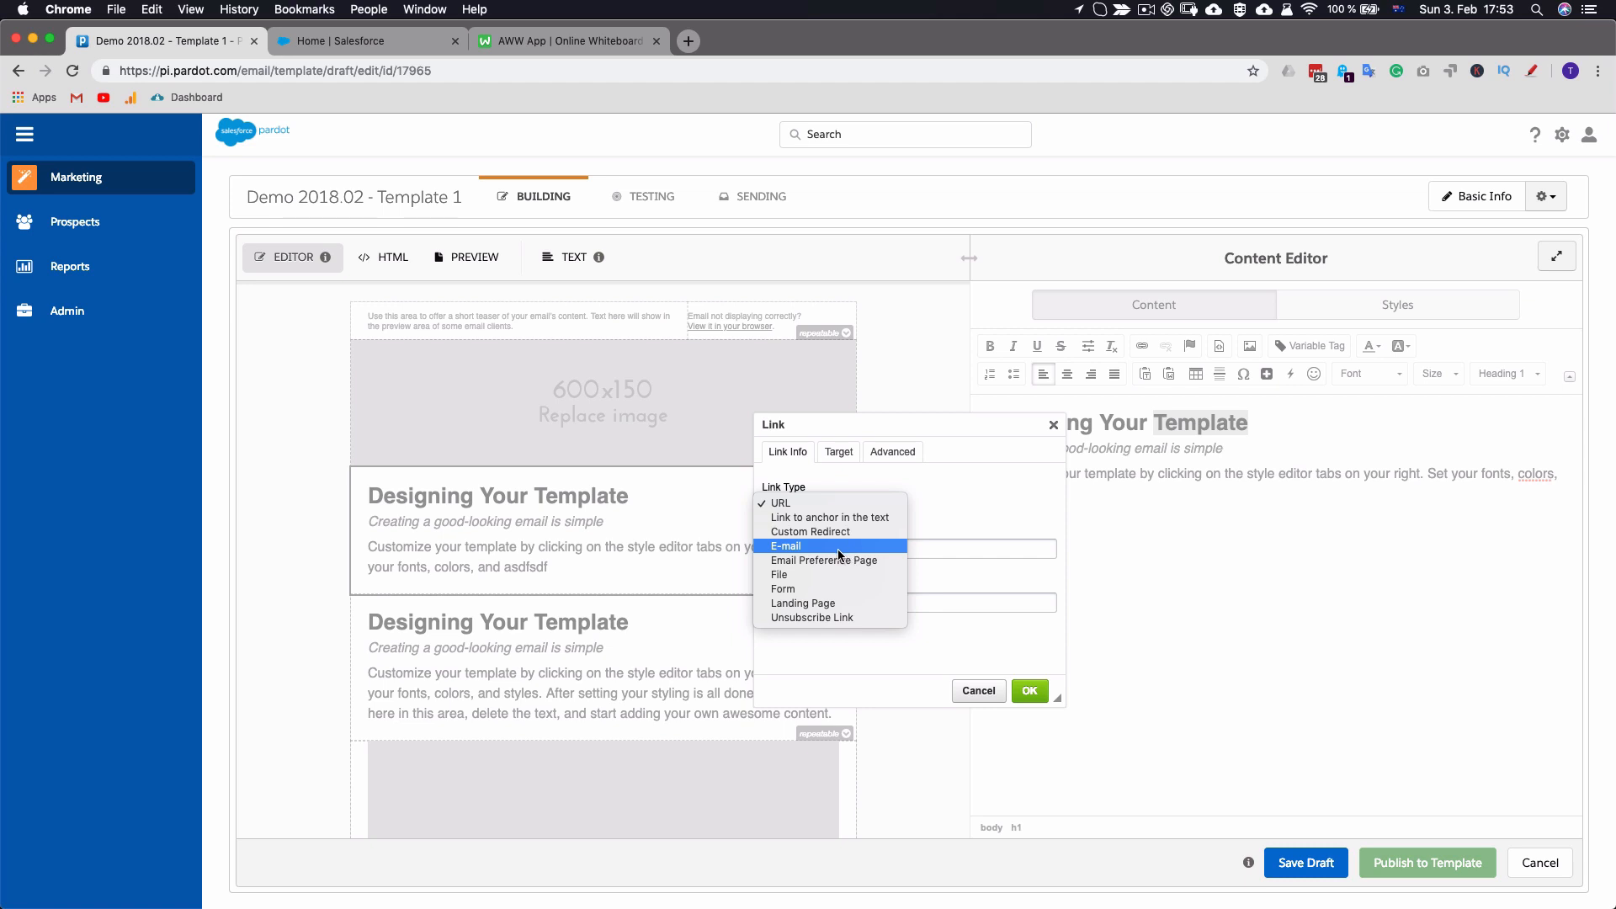
pyautogui.click(841, 549)
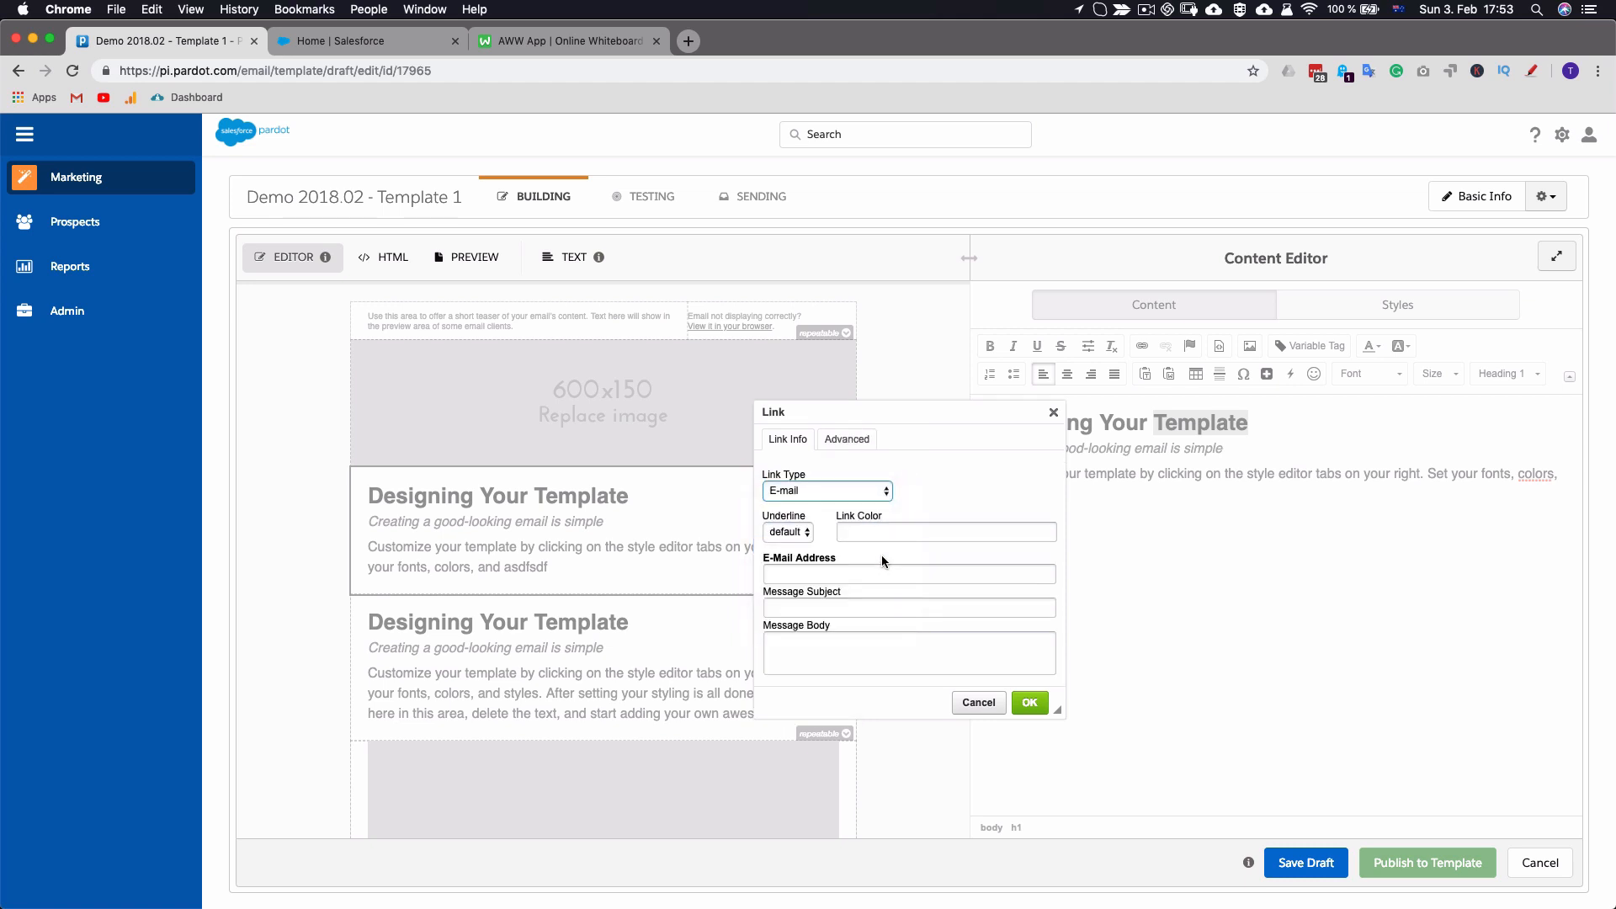
pyautogui.click(807, 571)
pyautogui.click(833, 607)
pyautogui.click(873, 652)
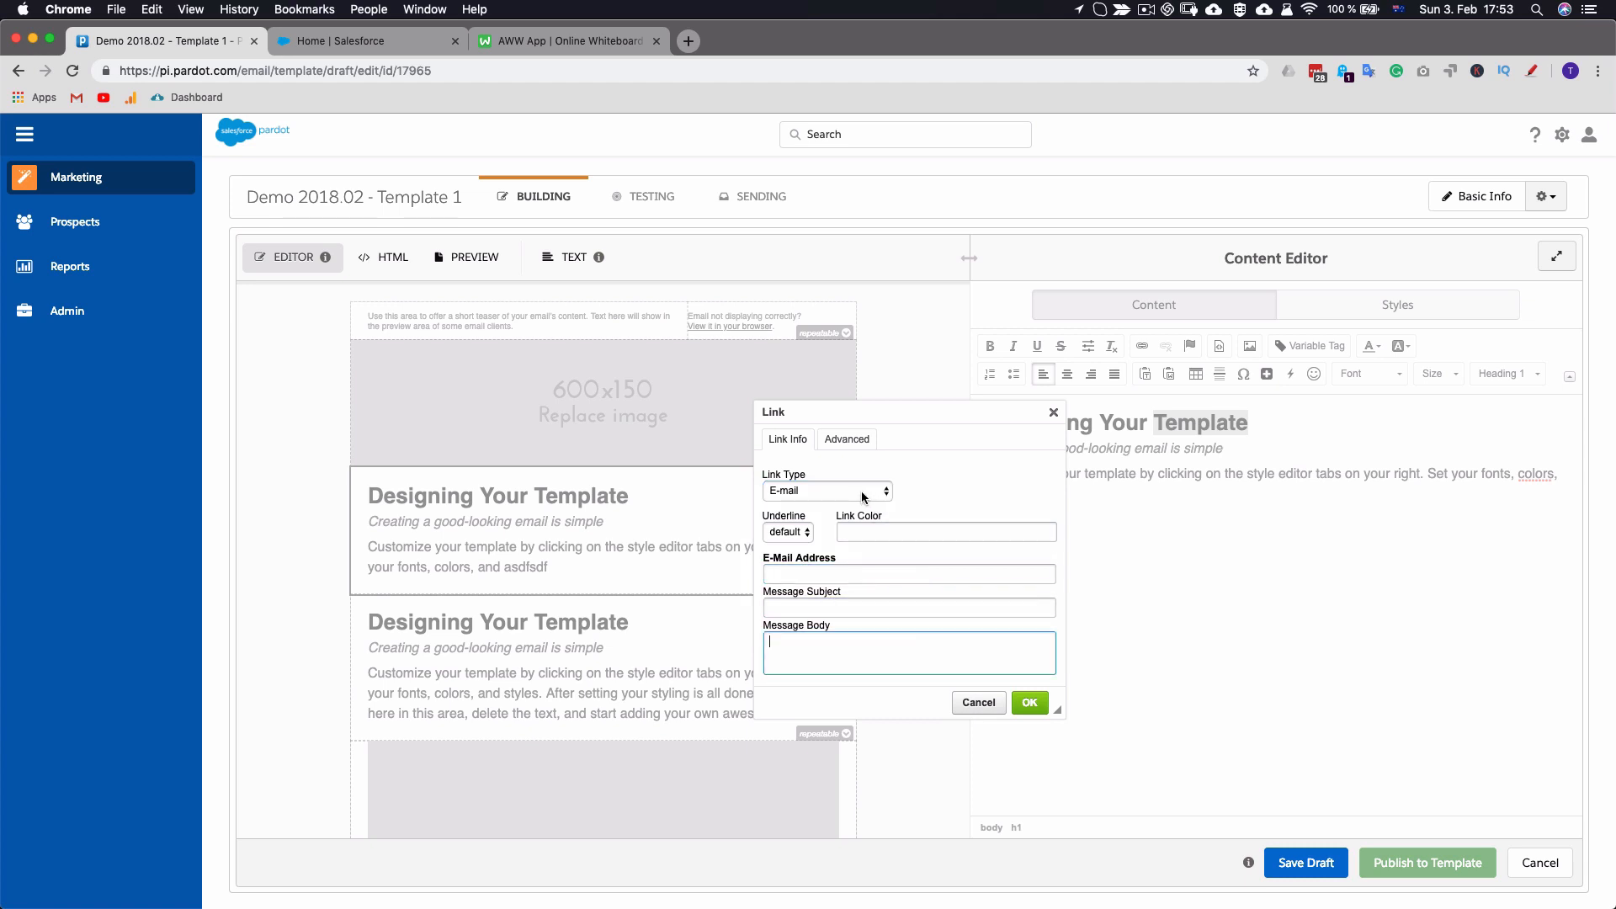
pyautogui.click(862, 492)
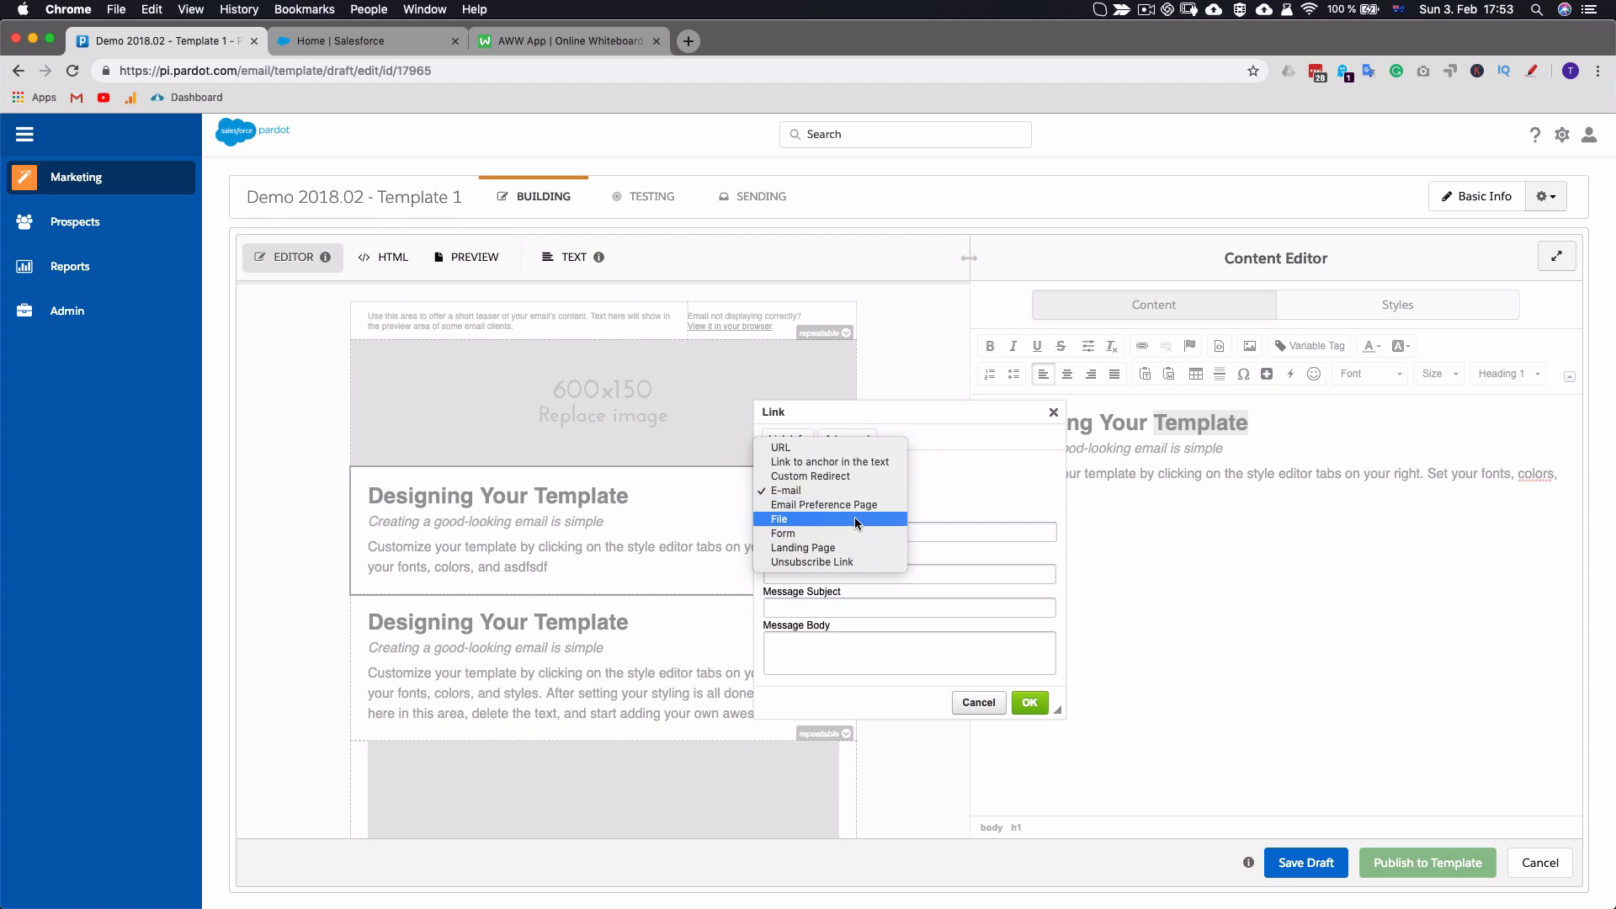
pyautogui.click(855, 519)
pyautogui.click(863, 540)
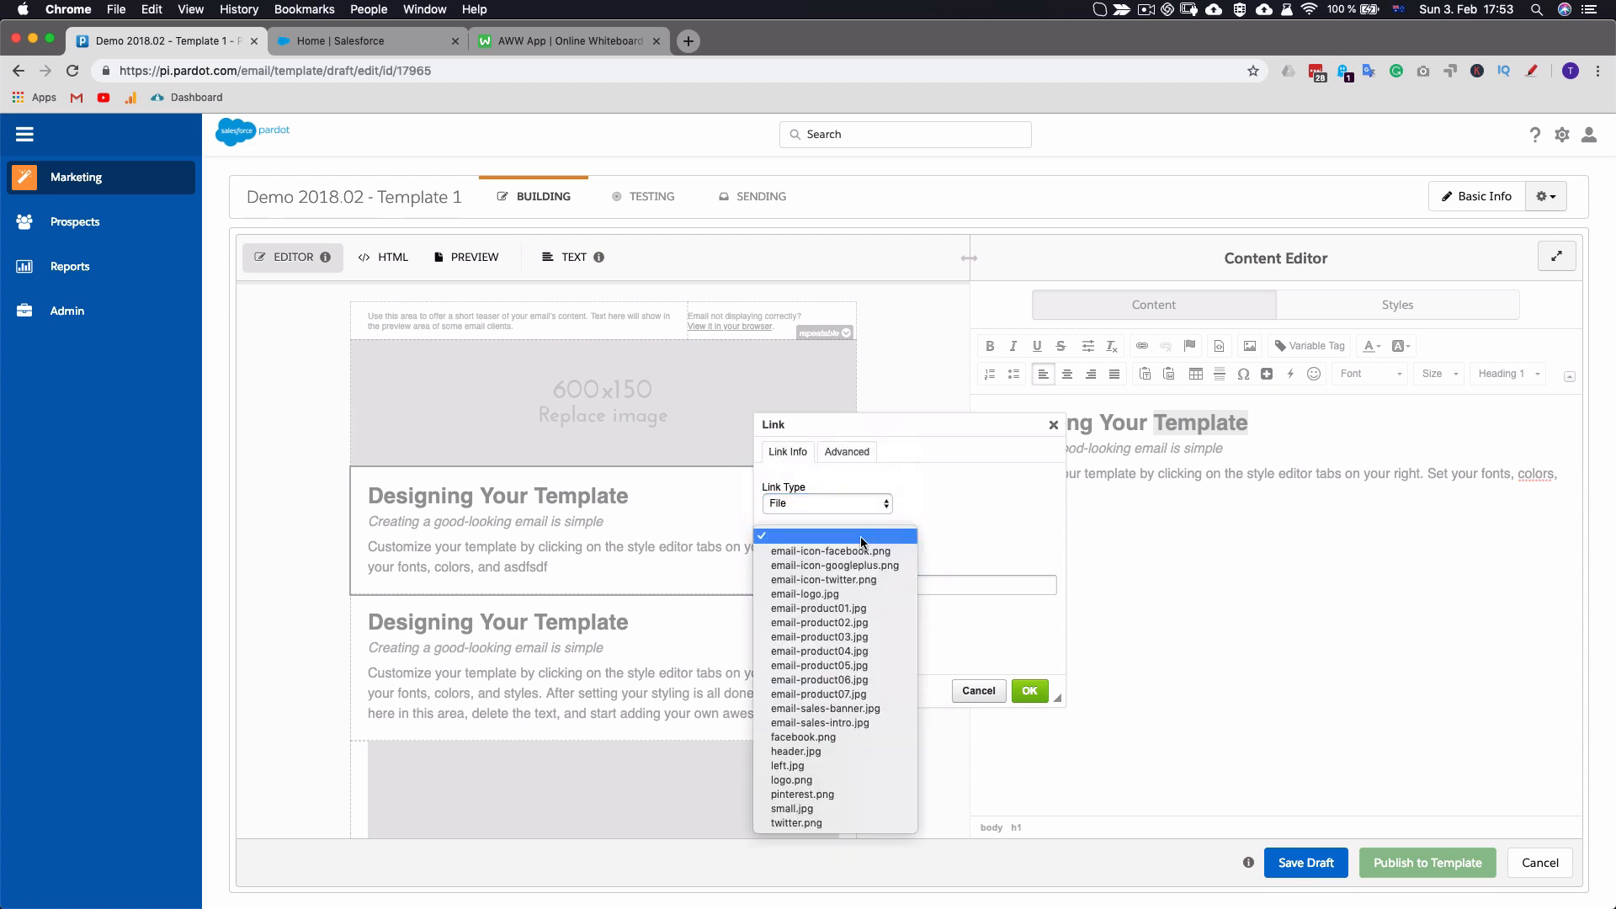
pyautogui.click(962, 547)
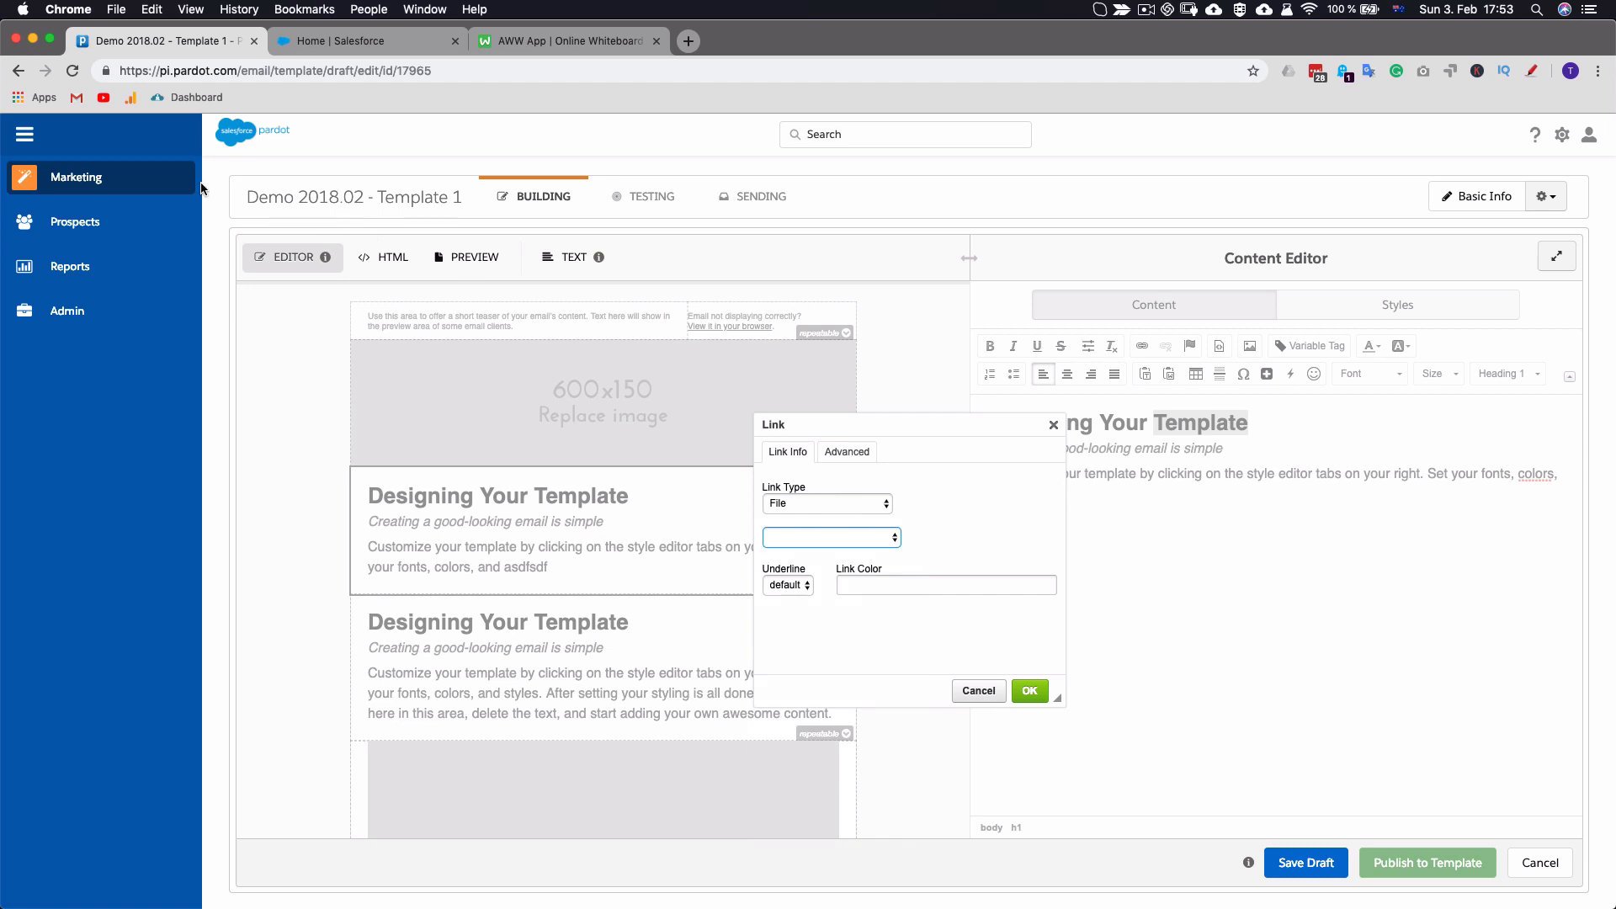
pyautogui.moveTo(233, 302)
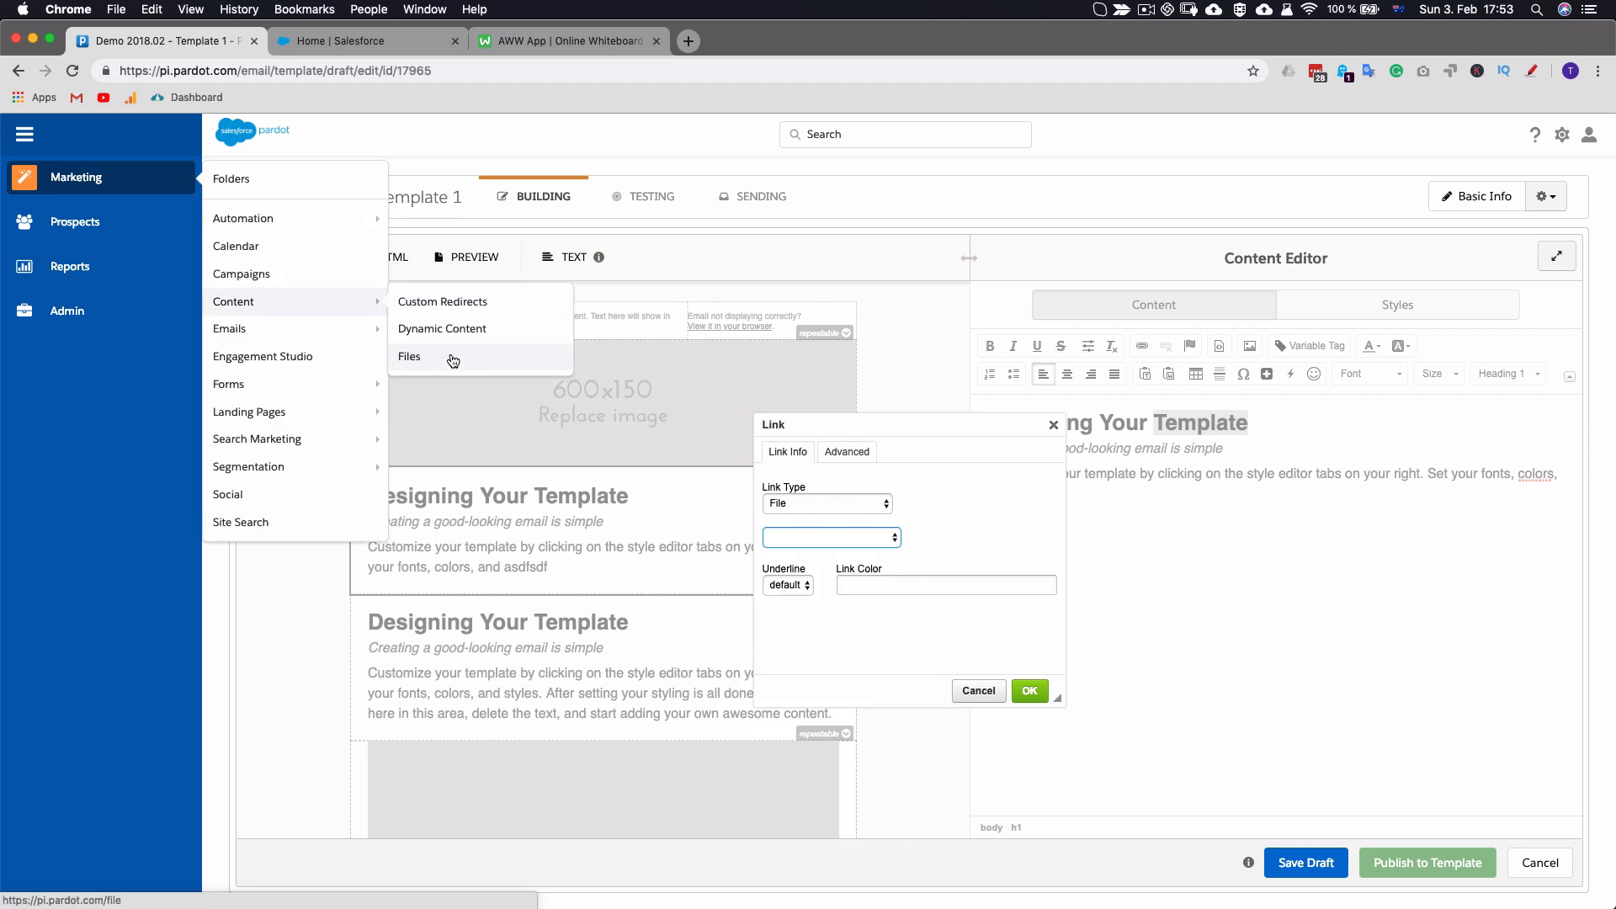
pyautogui.click(873, 503)
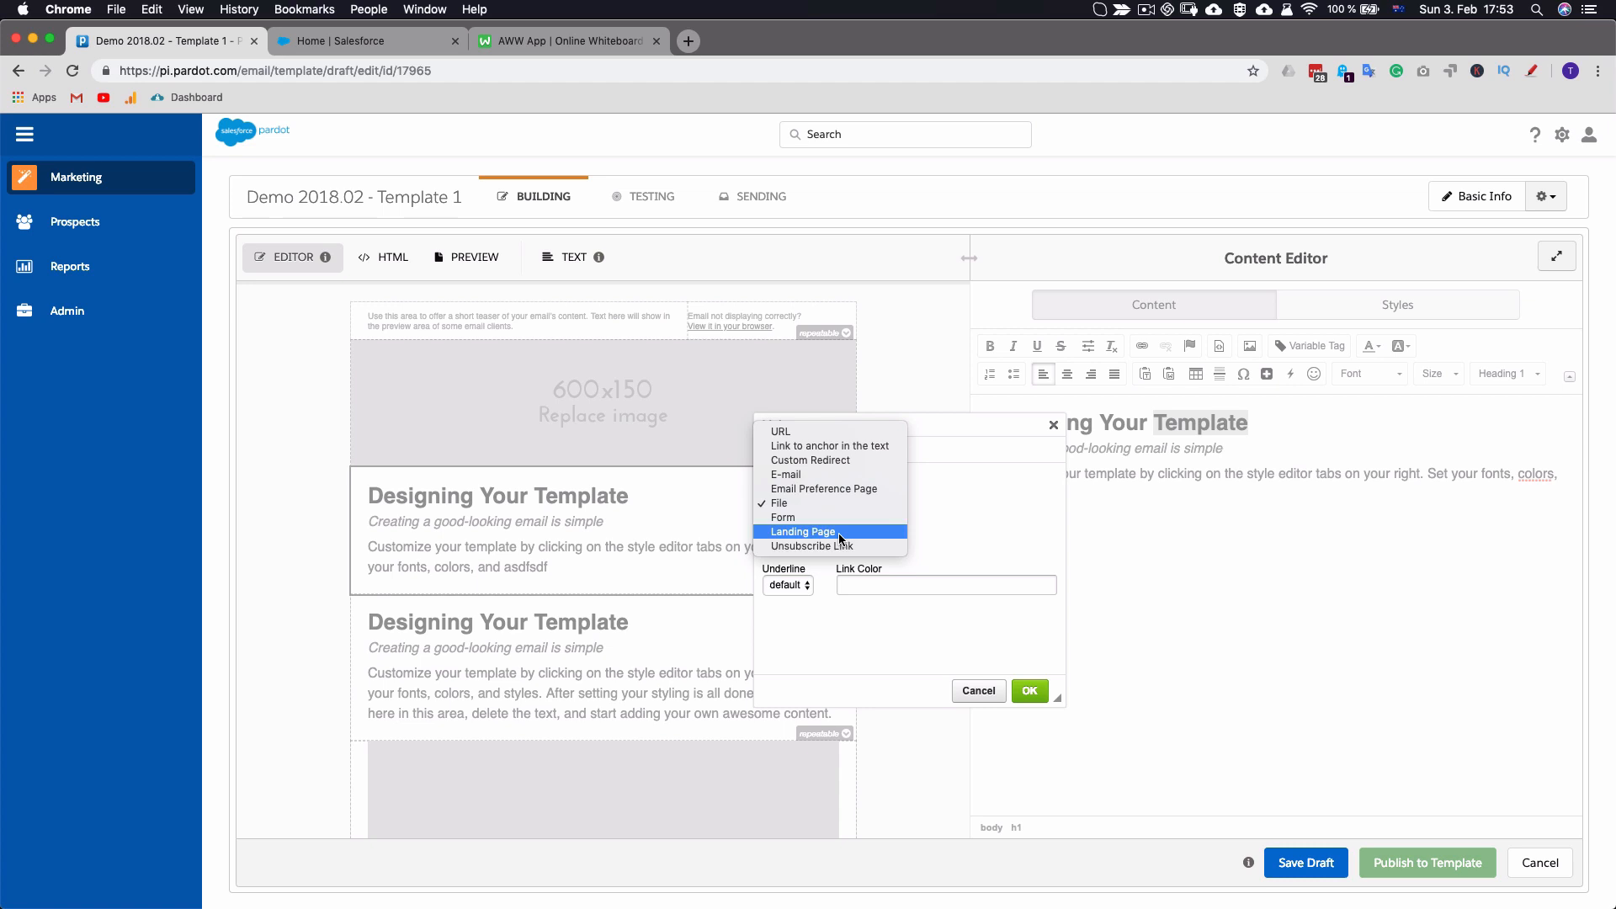
pyautogui.click(971, 501)
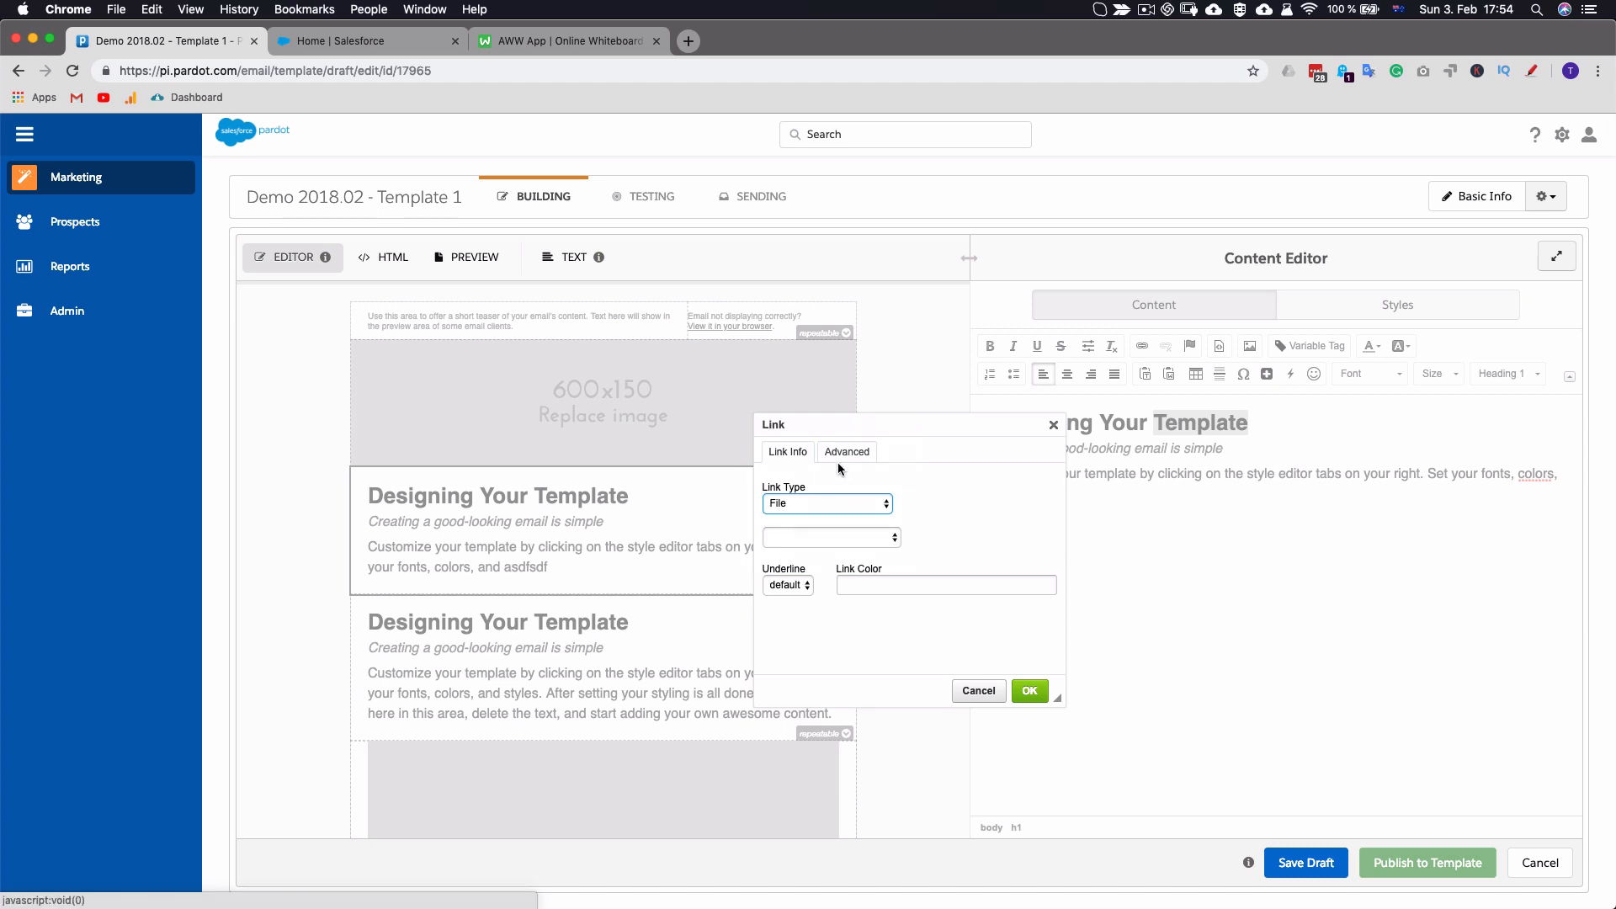
pyautogui.click(1054, 425)
pyautogui.click(953, 184)
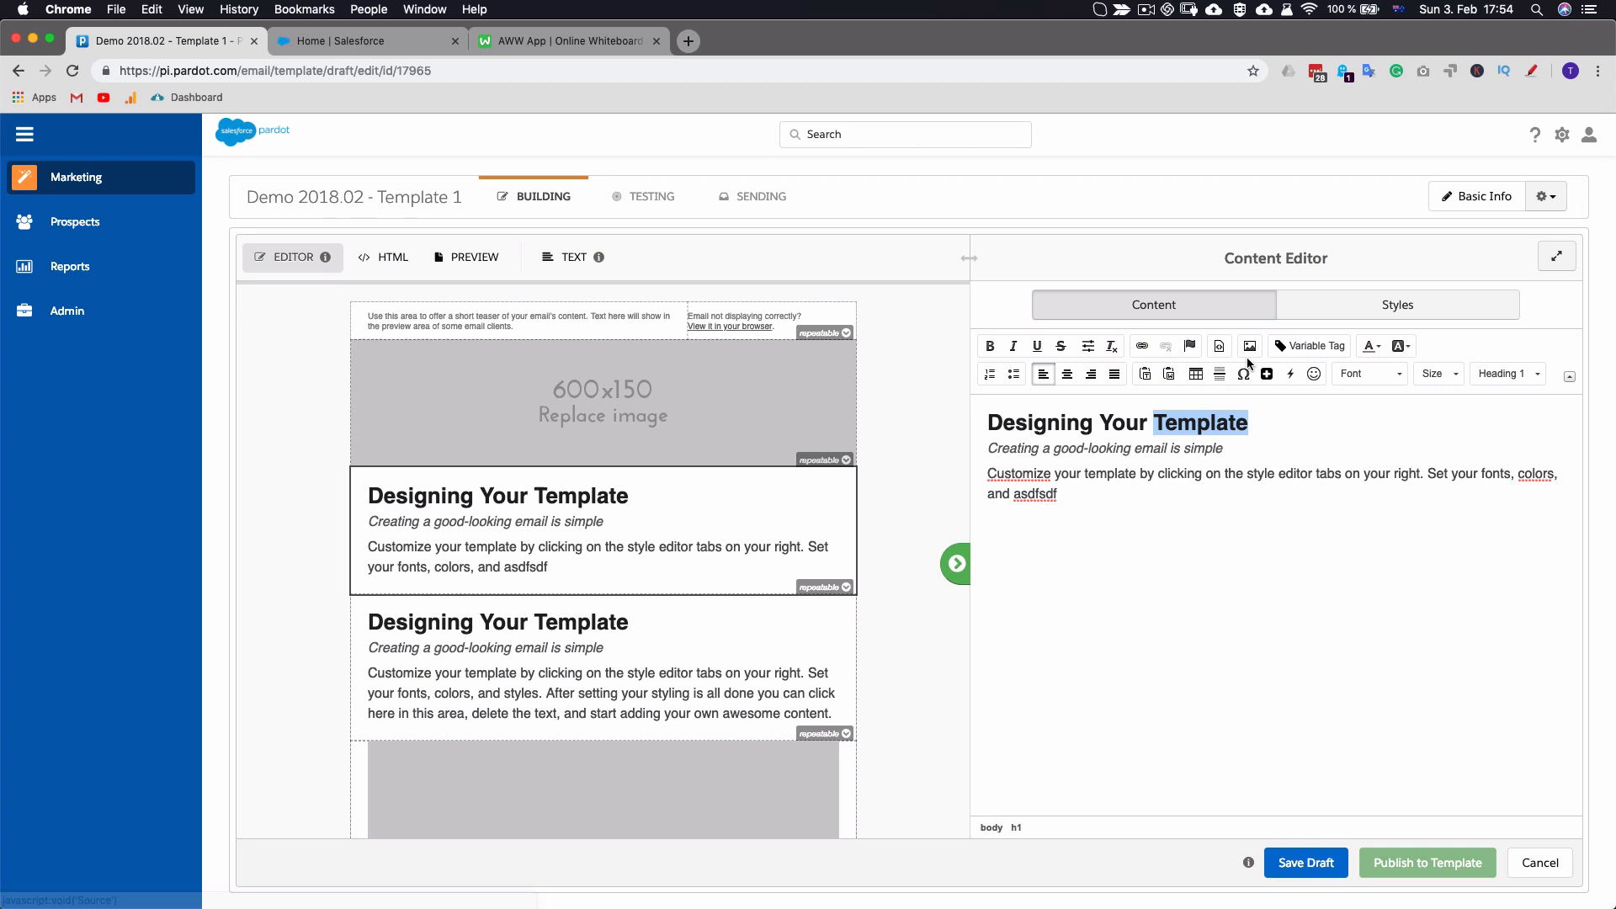
# Step: Deselect the heading text and bring up the Image Properties dialog for the text section
pyautogui.click(1094, 512)
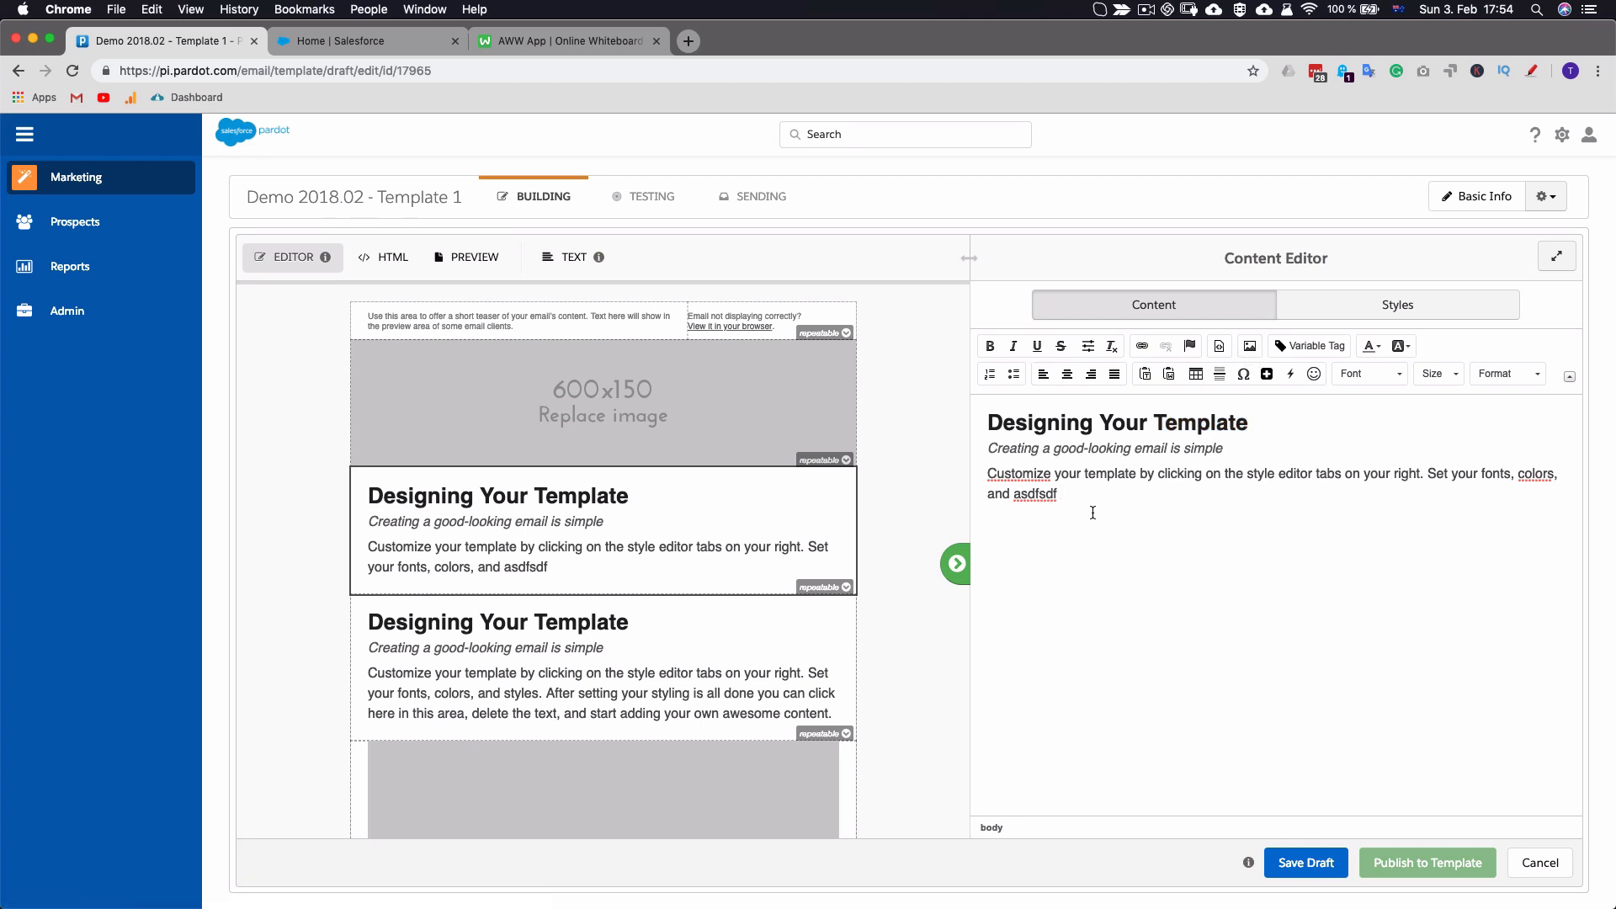
pyautogui.click(1250, 346)
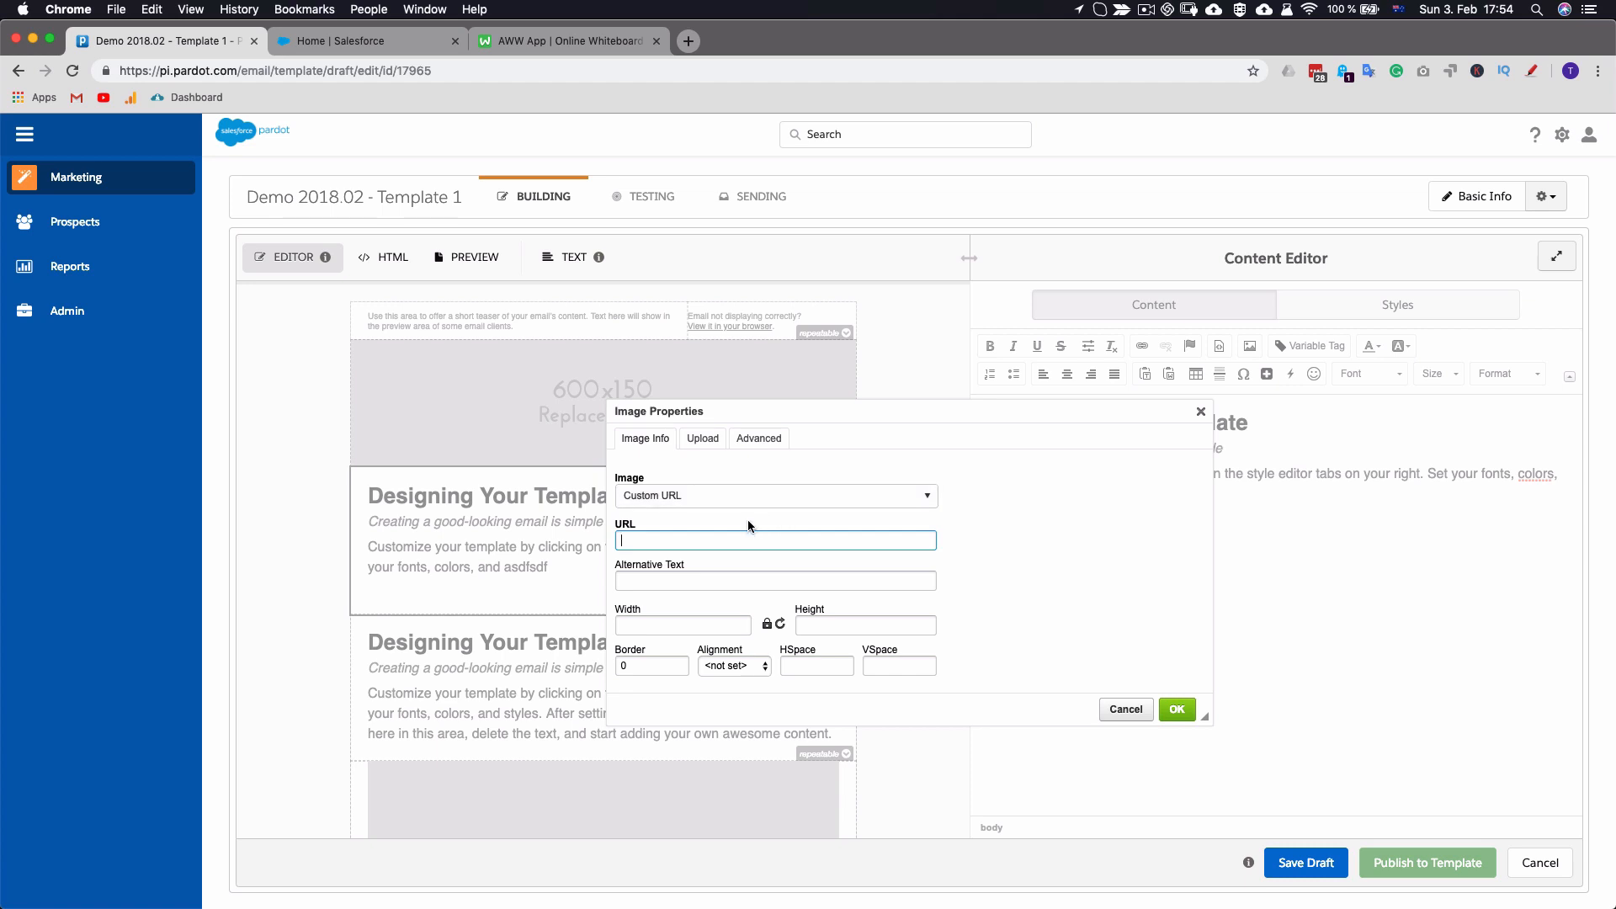
# Step: Keep the image source as Custom URL, glance at the Upload option, and return to Image Info ready for a URL
pyautogui.click(765, 498)
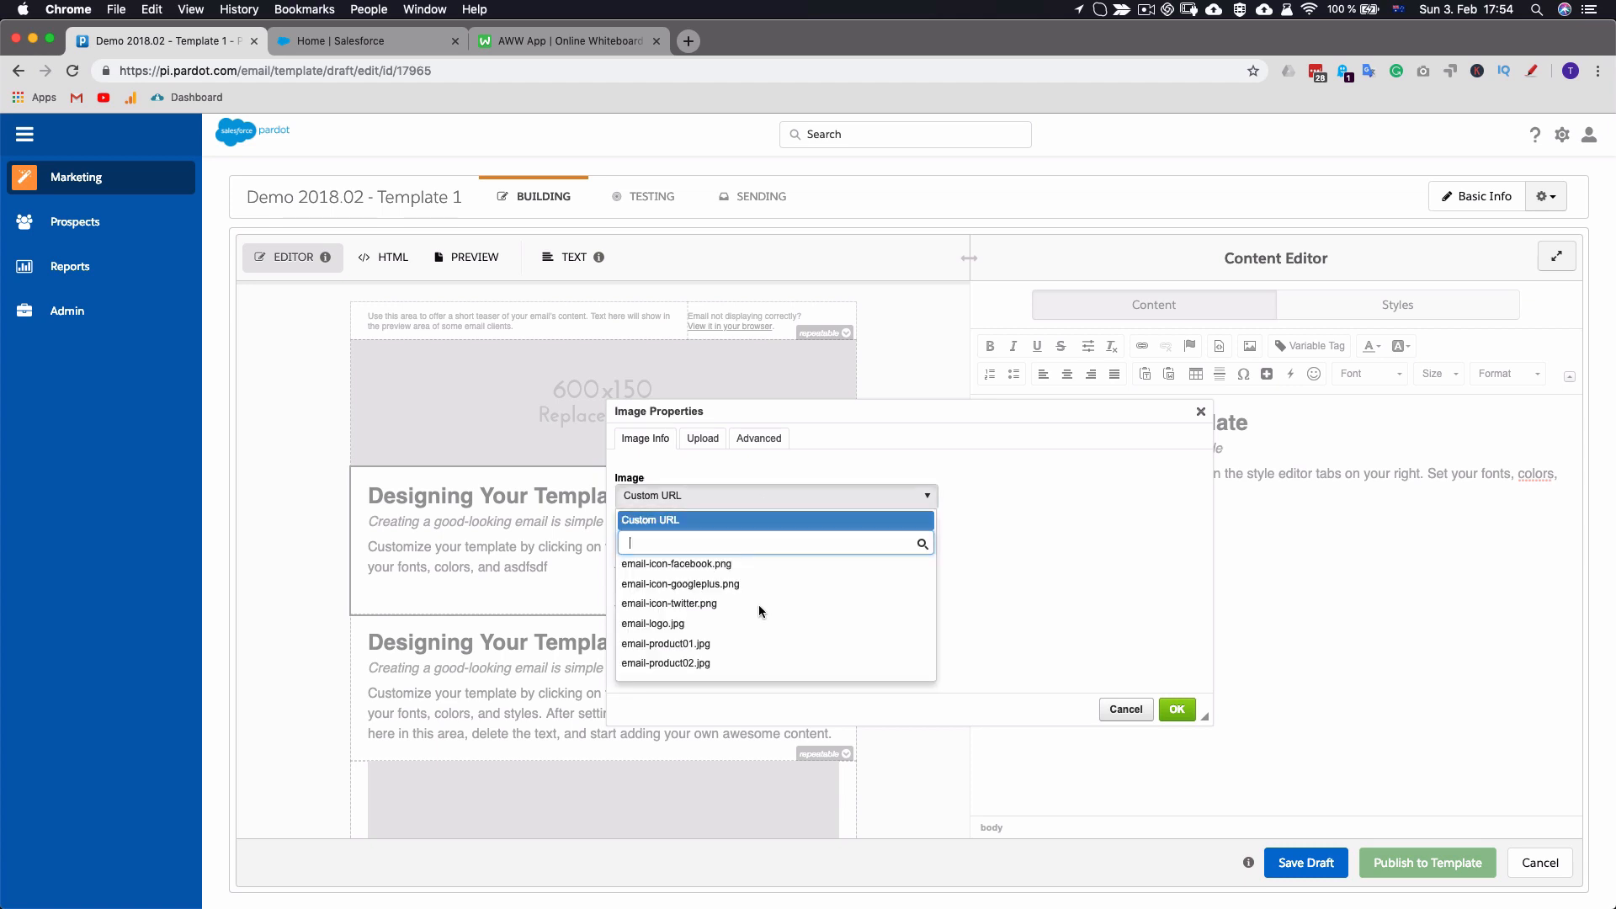
pyautogui.scroll(-3, 771, 633)
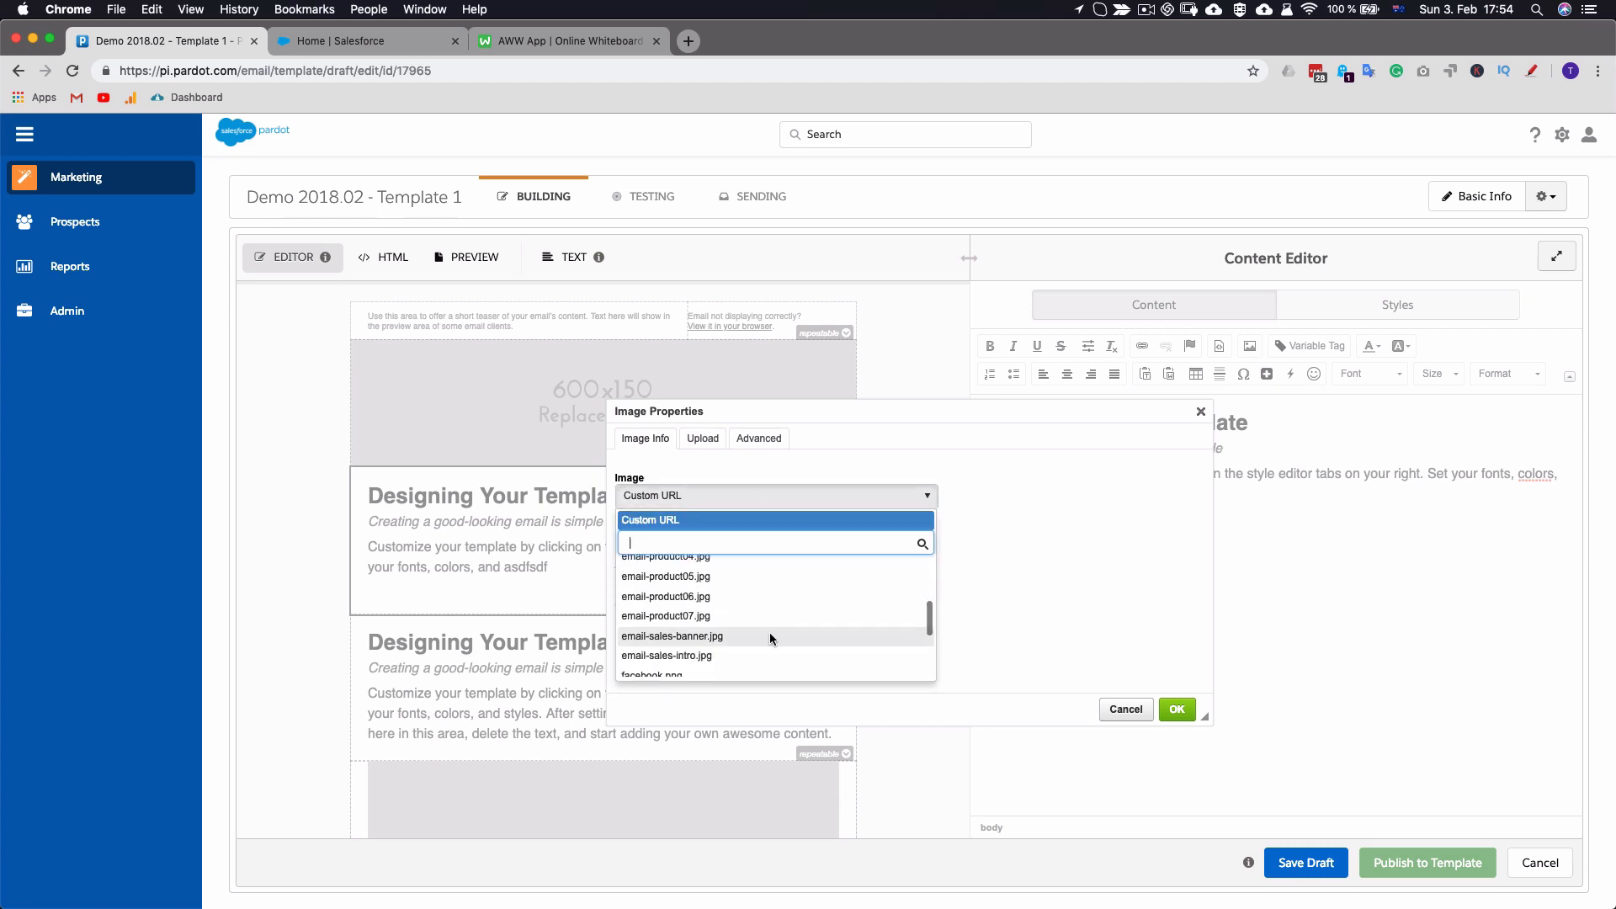
pyautogui.scroll(-3, 769, 633)
pyautogui.scroll(-2, 769, 633)
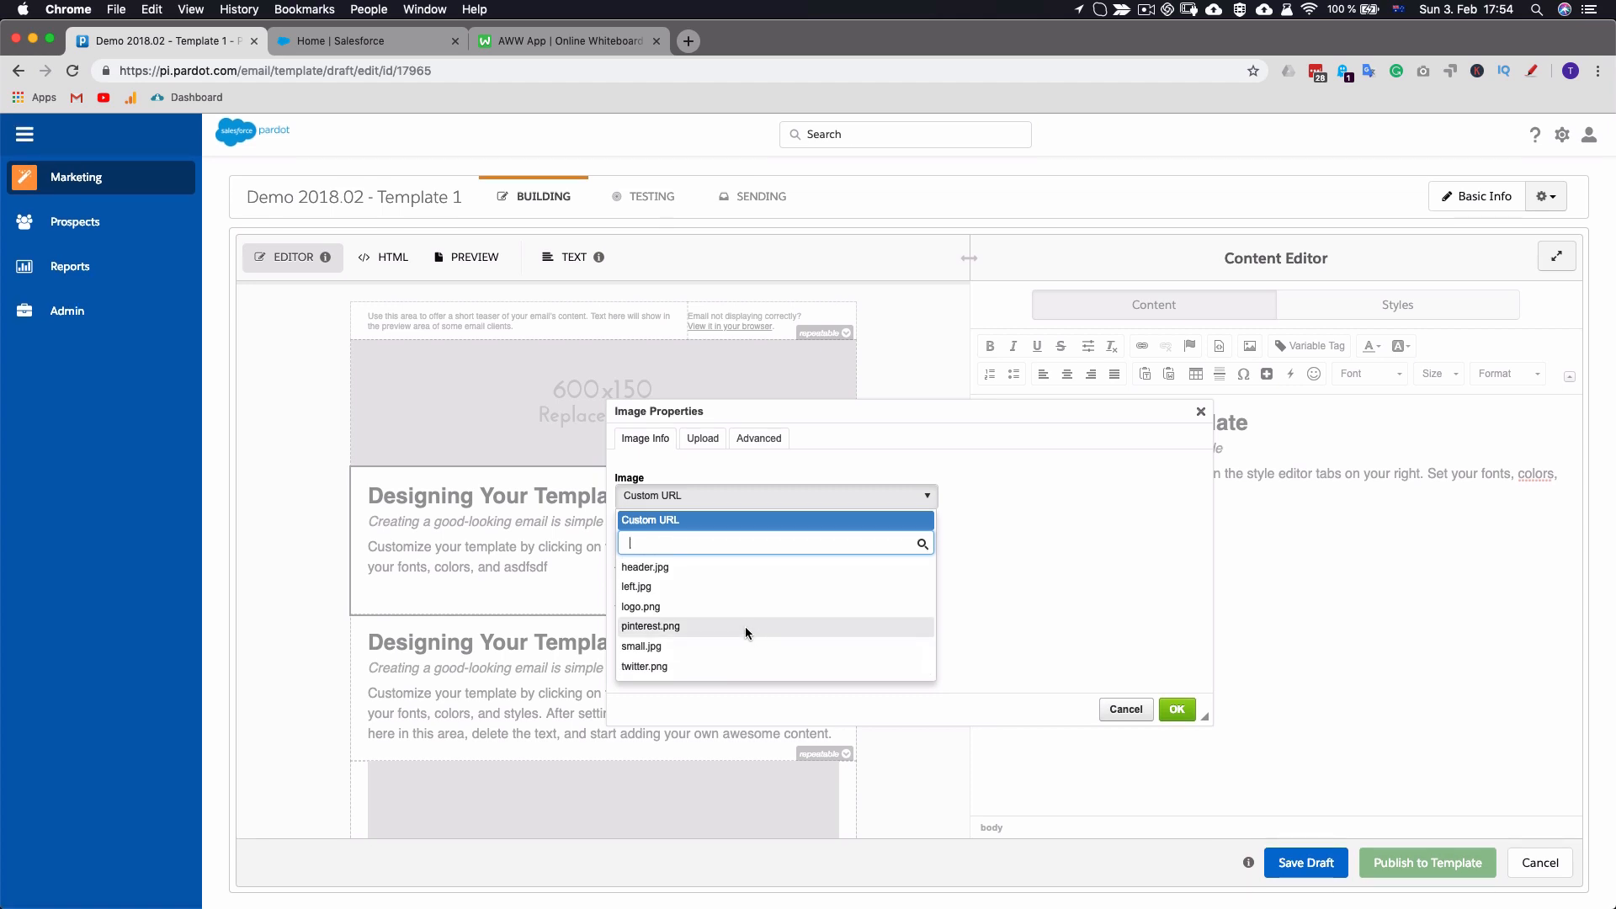
pyautogui.scroll(3, 750, 636)
pyautogui.scroll(2, 762, 625)
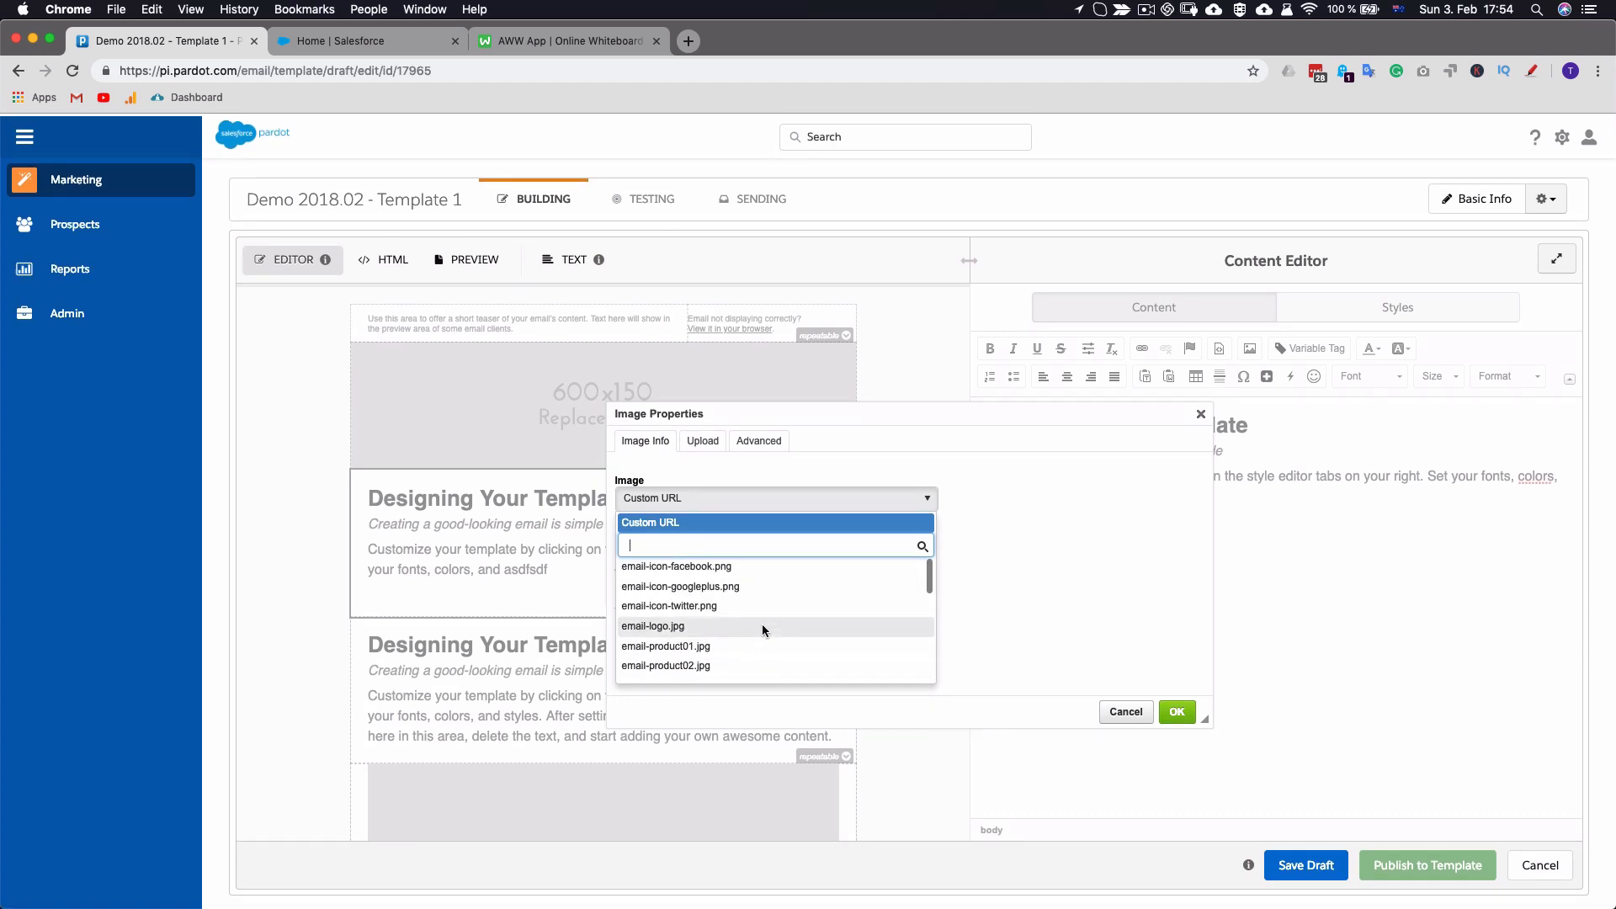
pyautogui.click(863, 498)
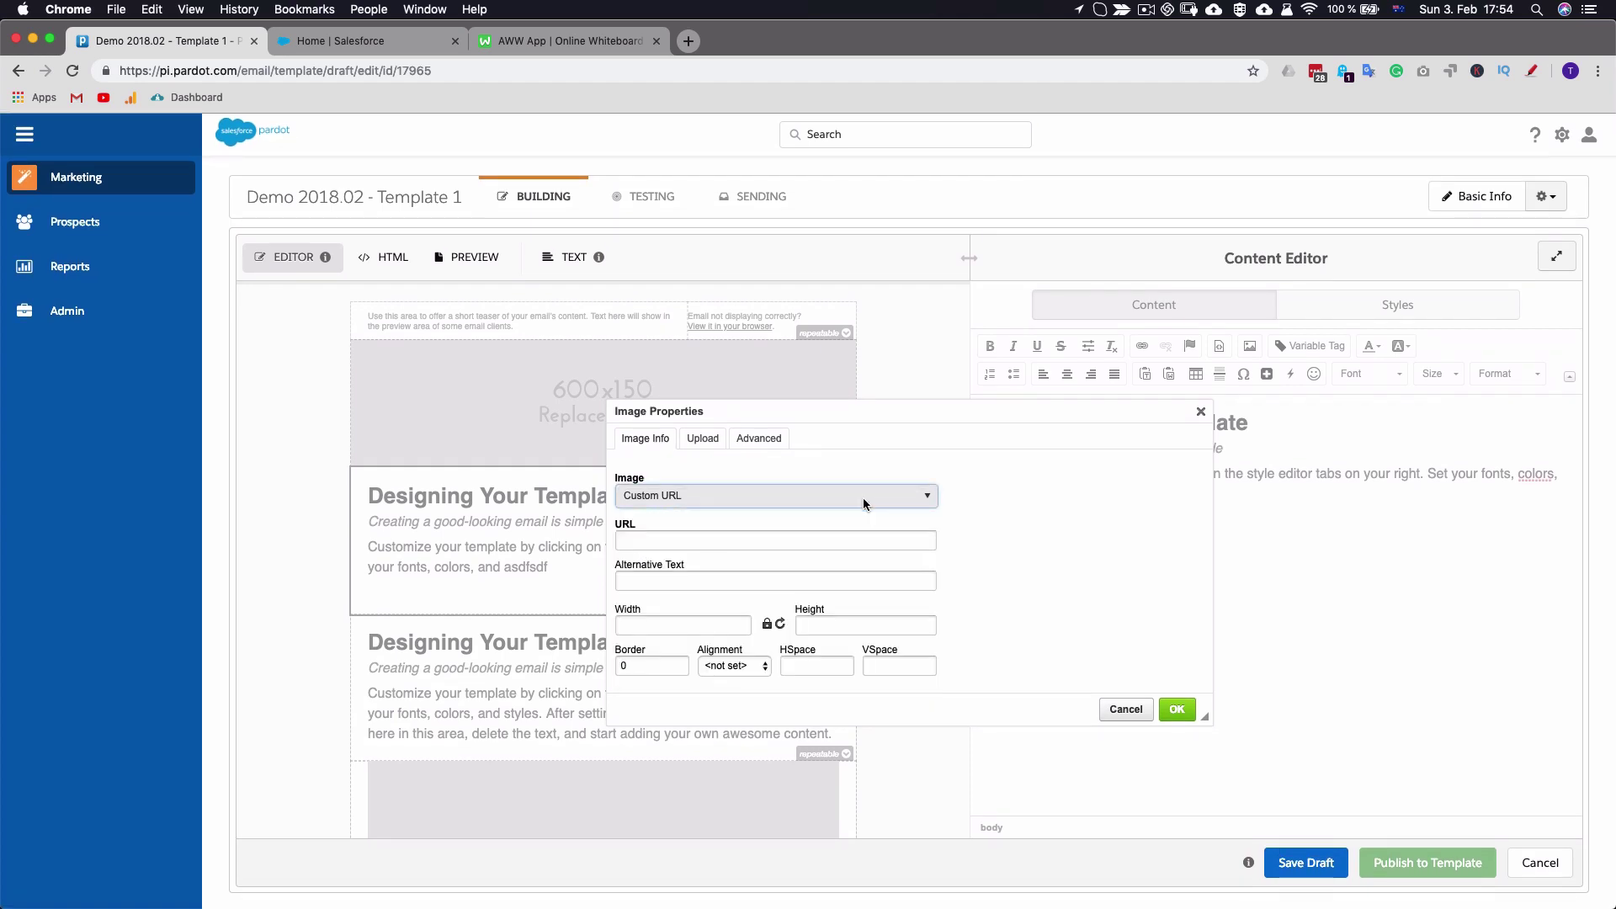
pyautogui.click(704, 438)
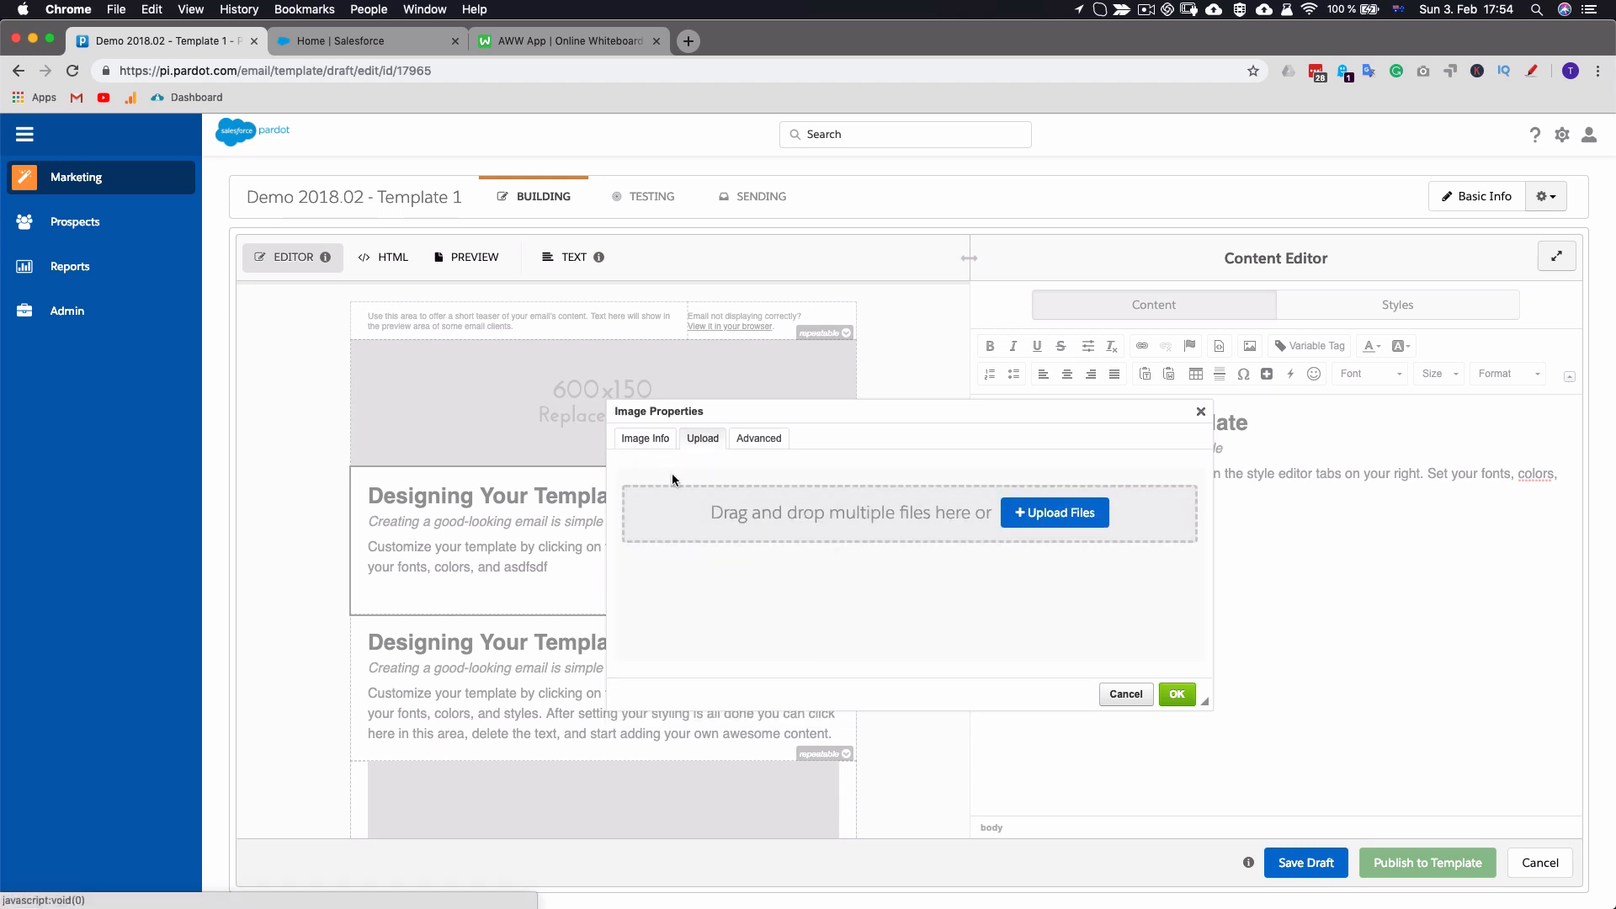
pyautogui.click(651, 441)
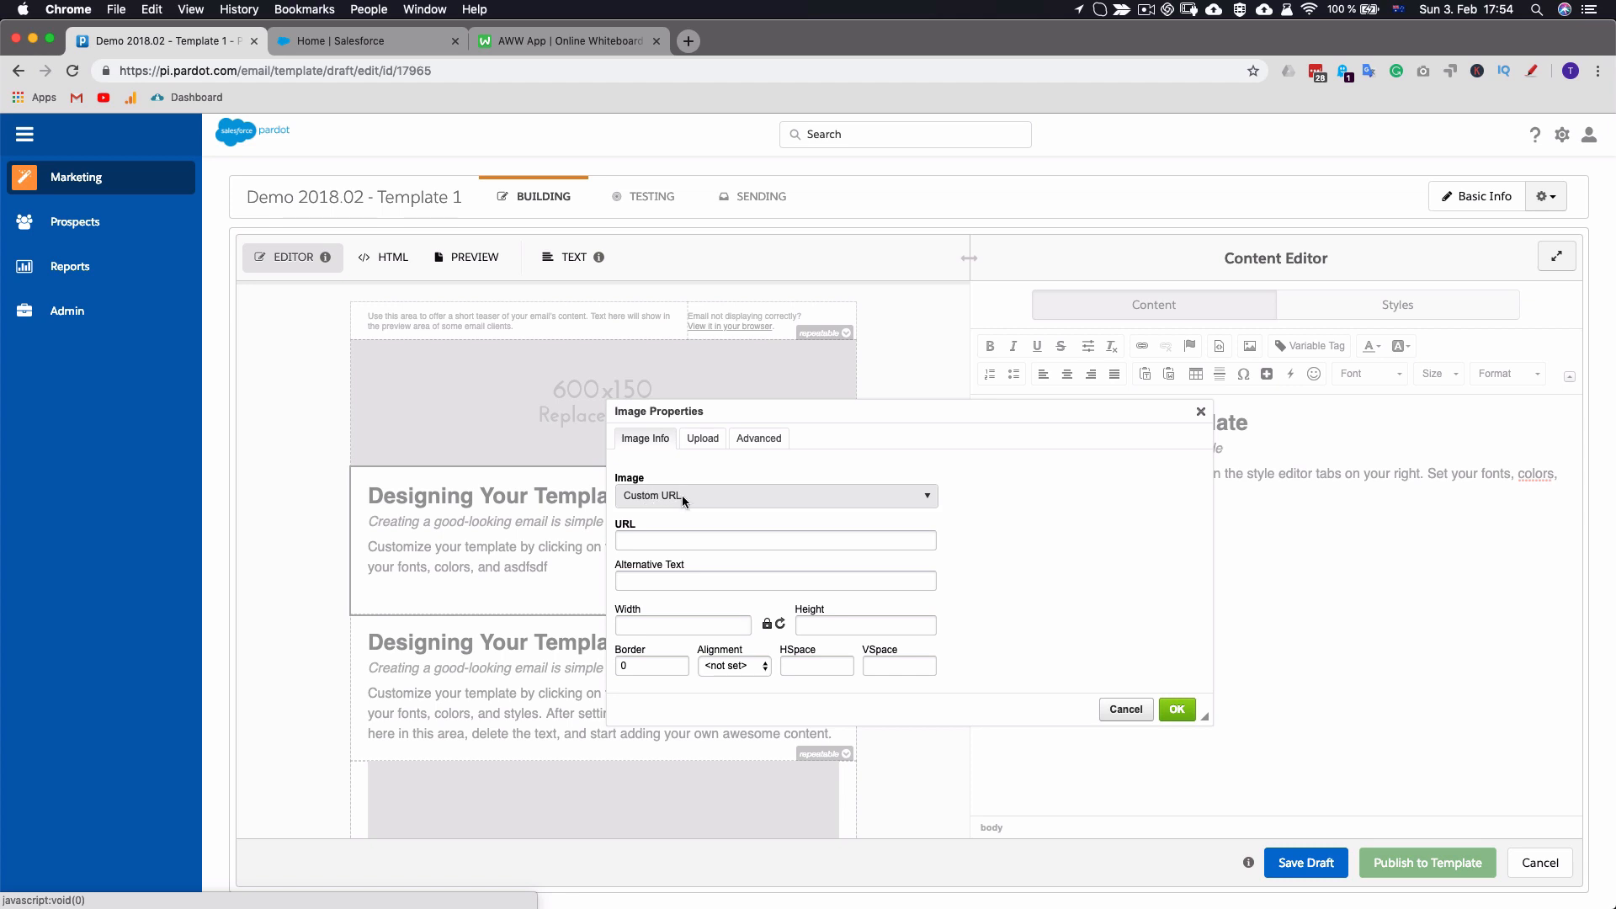
pyautogui.click(695, 542)
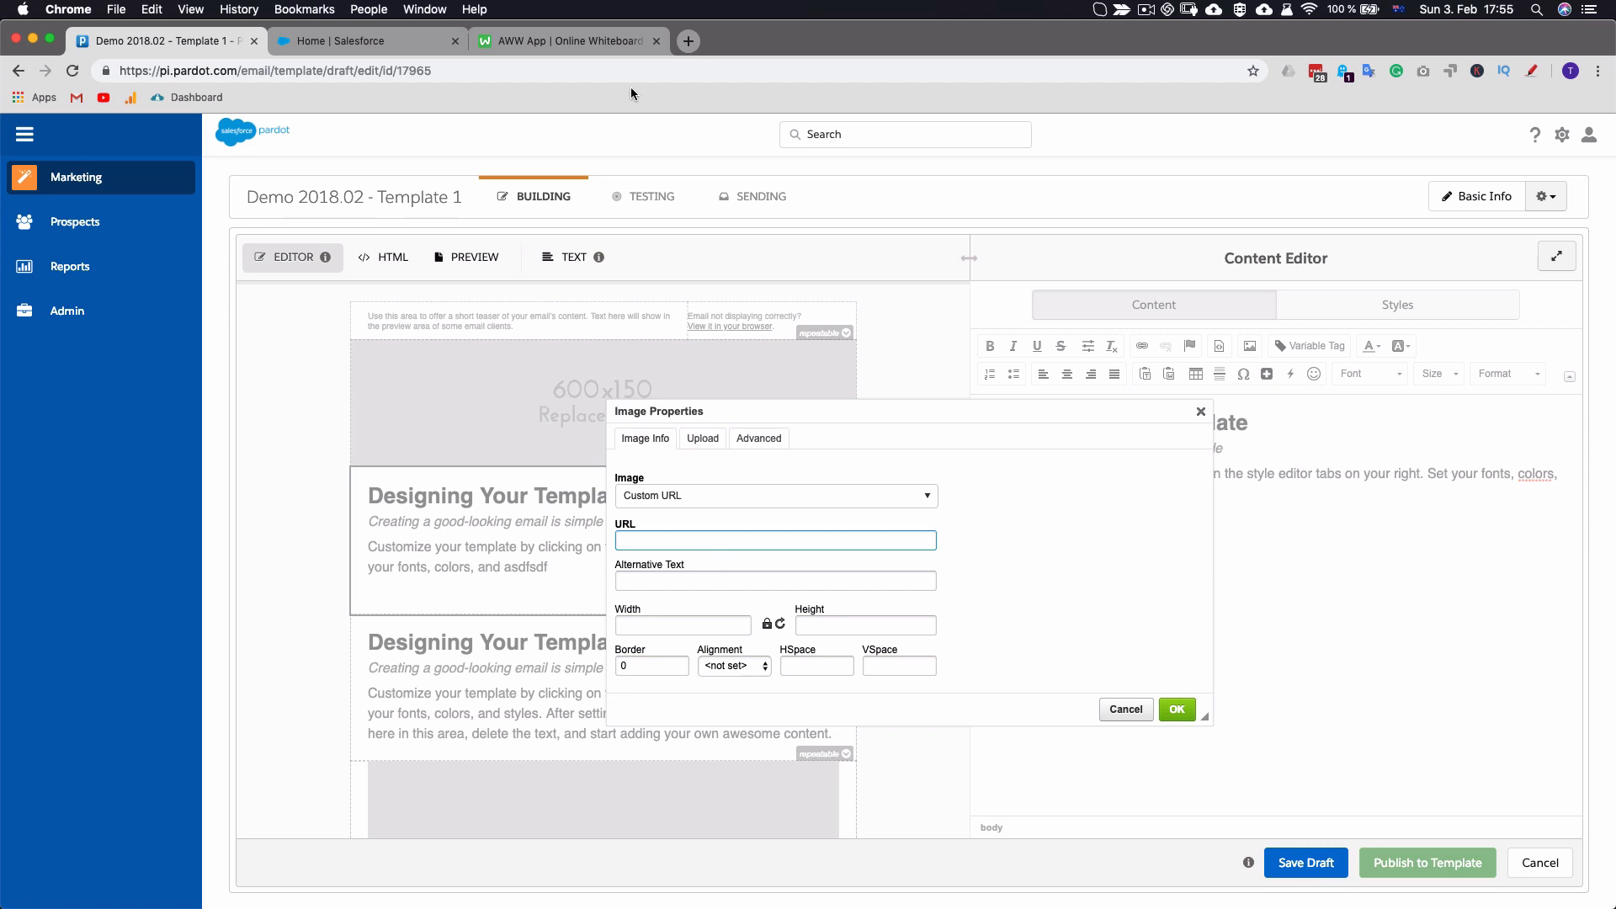
# Step: Visit implementation.guru in a new tab and open the site's logo image on its own
pyautogui.click(689, 41)
pyautogui.write('imopl')
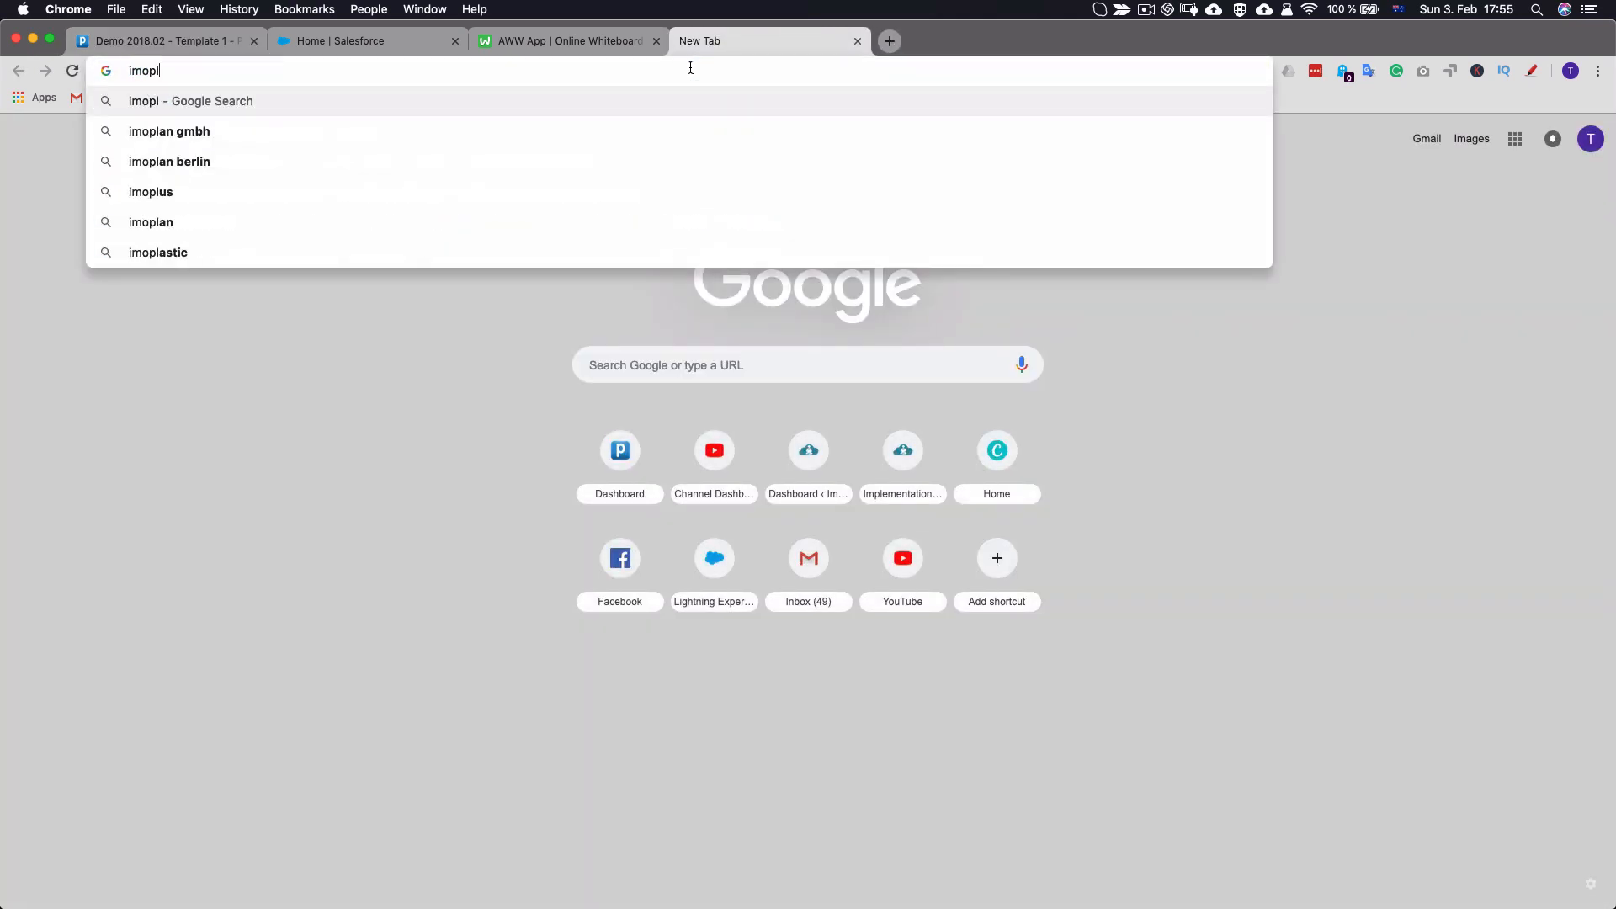
pyautogui.press('BackSpace')
pyautogui.press('BackSpace')
pyautogui.write('p')
pyautogui.press('Return')
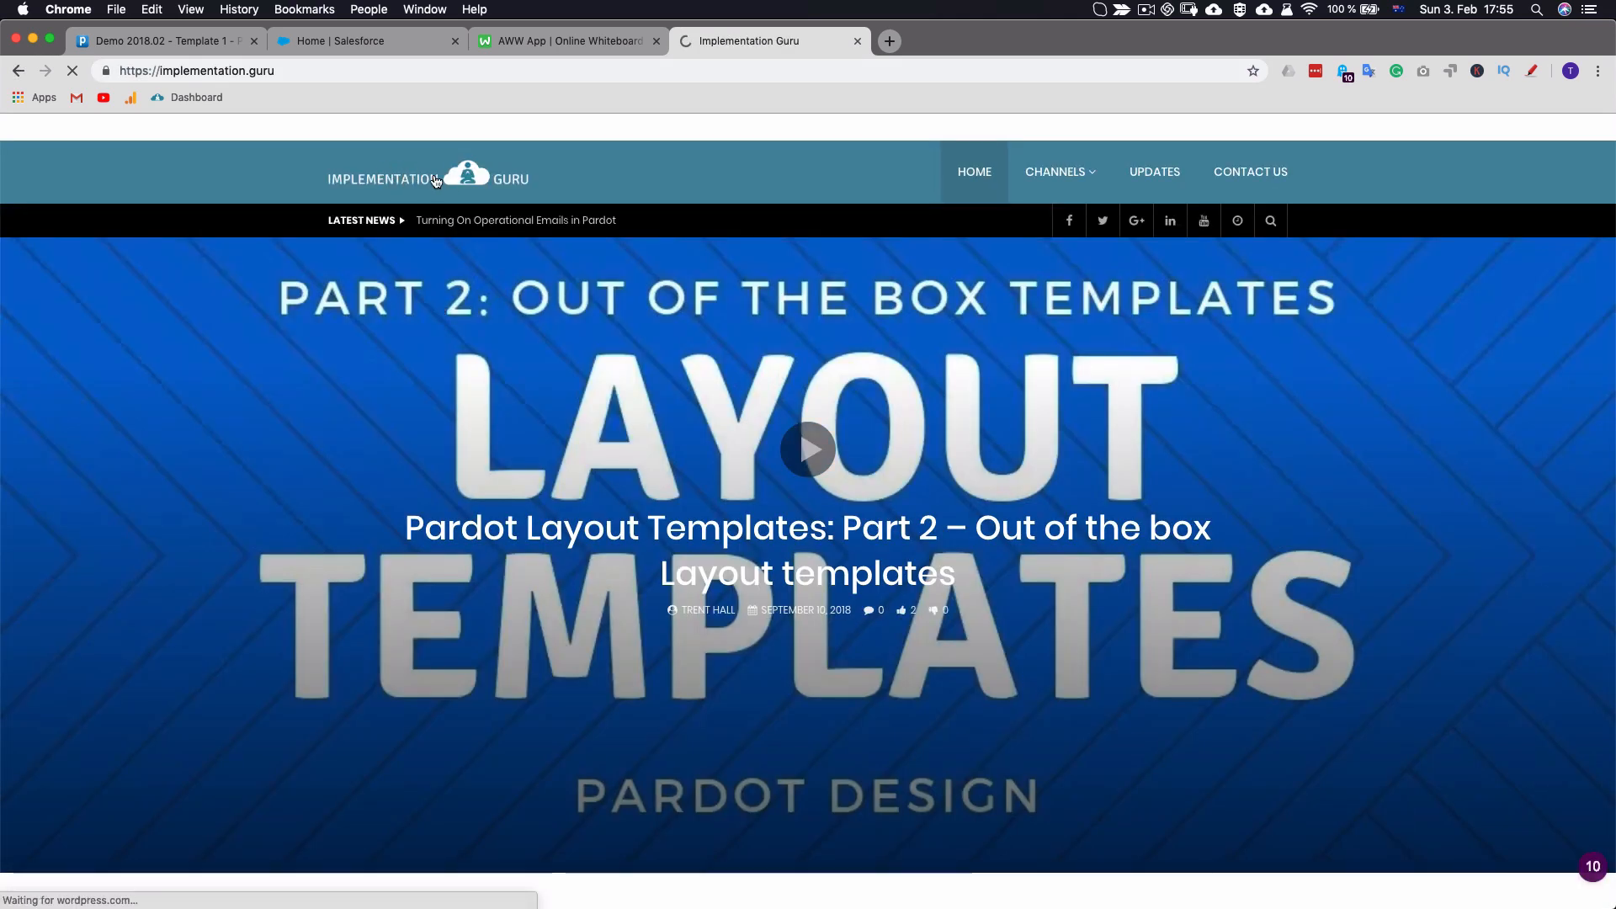
pyautogui.rightClick(436, 180)
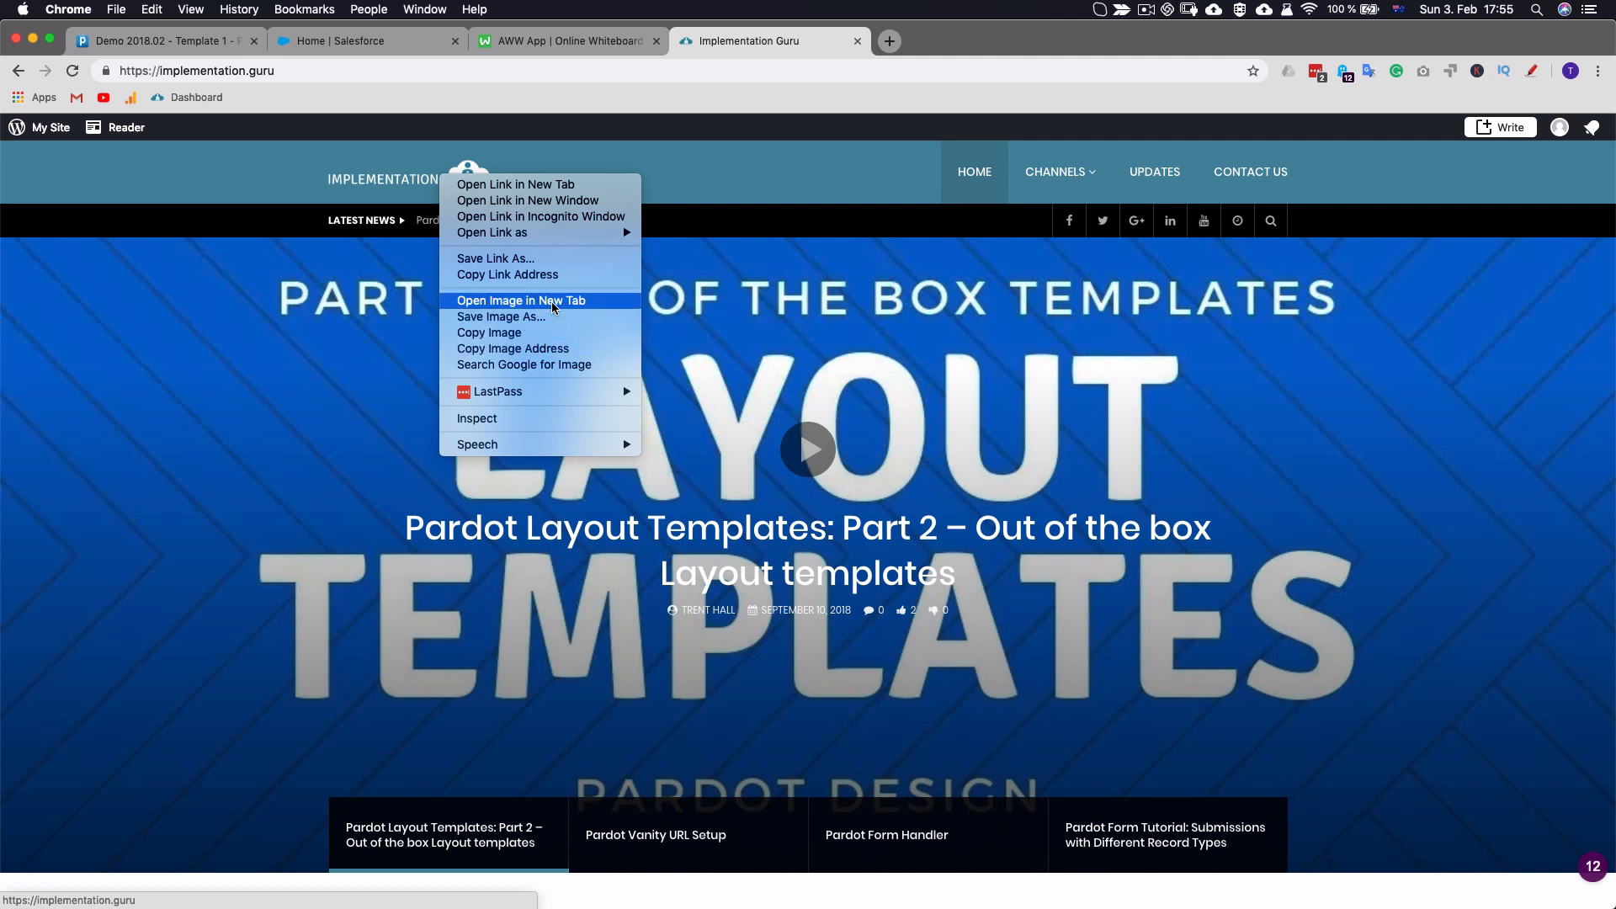
pyautogui.click(553, 307)
# Step: Copy the logo's farm-to-table.png web address and paste it into the Pardot image URL field
pyautogui.click(941, 47)
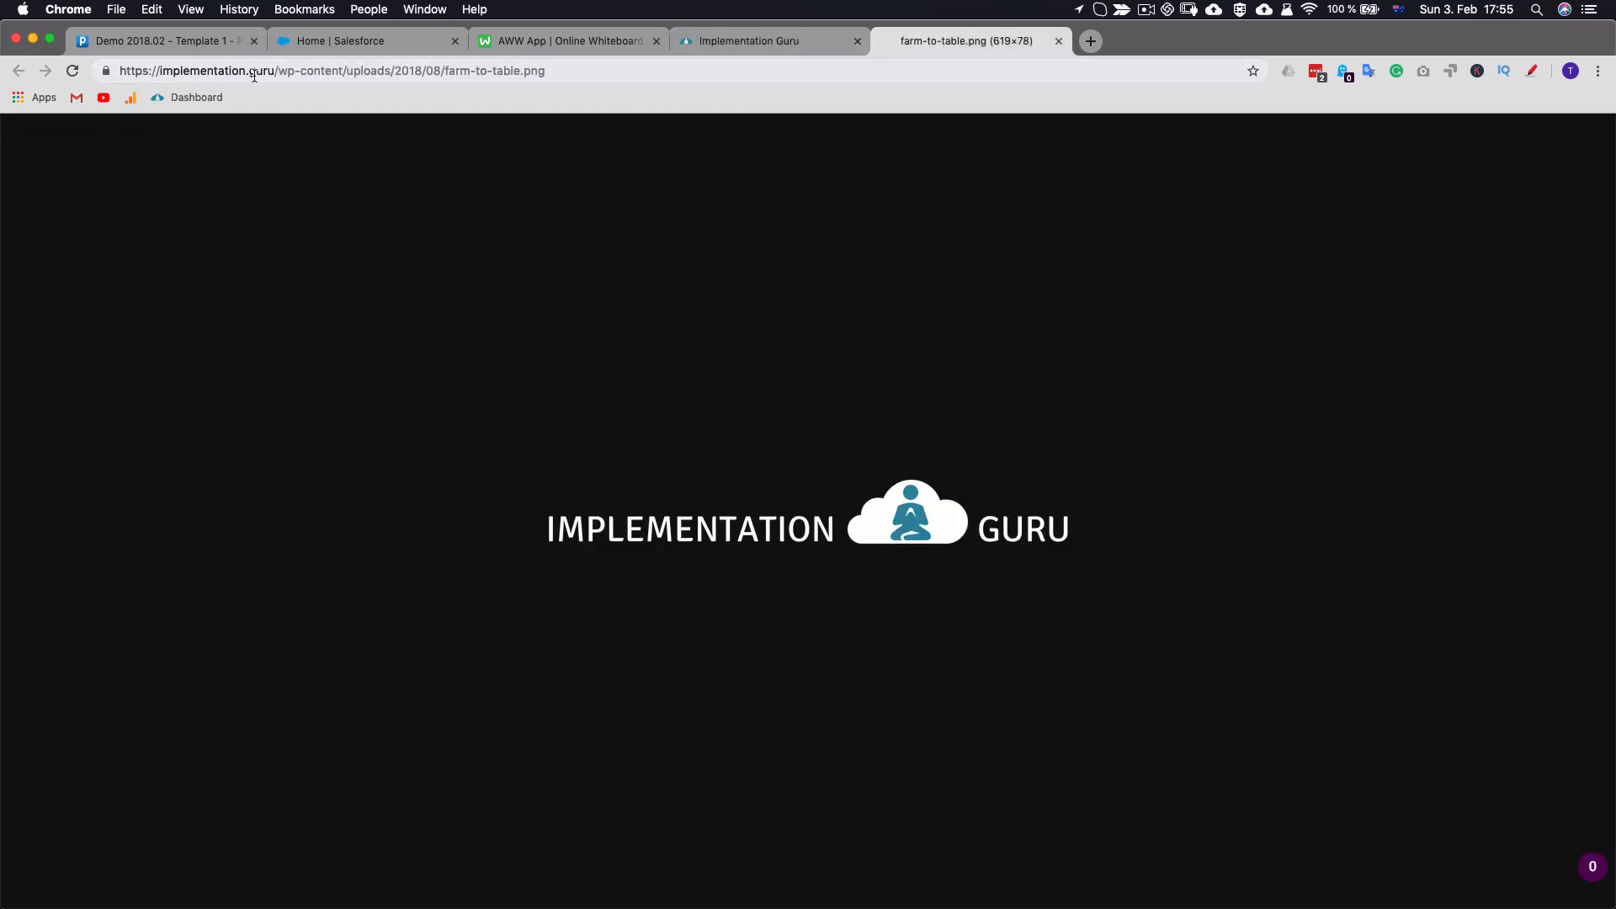
pyautogui.click(614, 71)
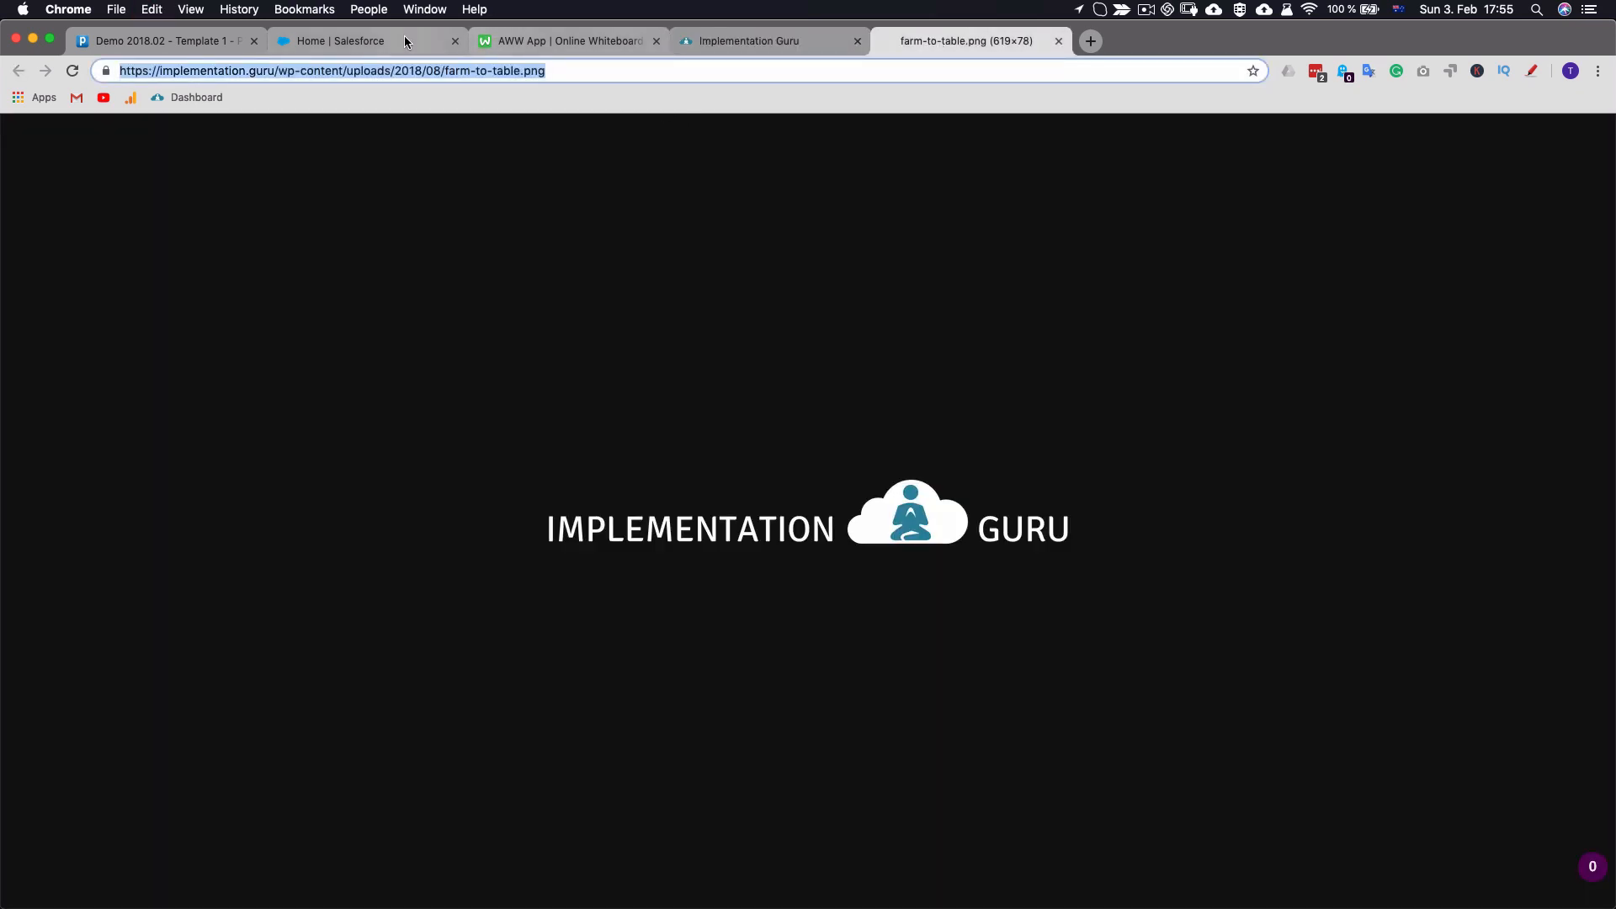
pyautogui.click(165, 49)
pyautogui.press('super+v')
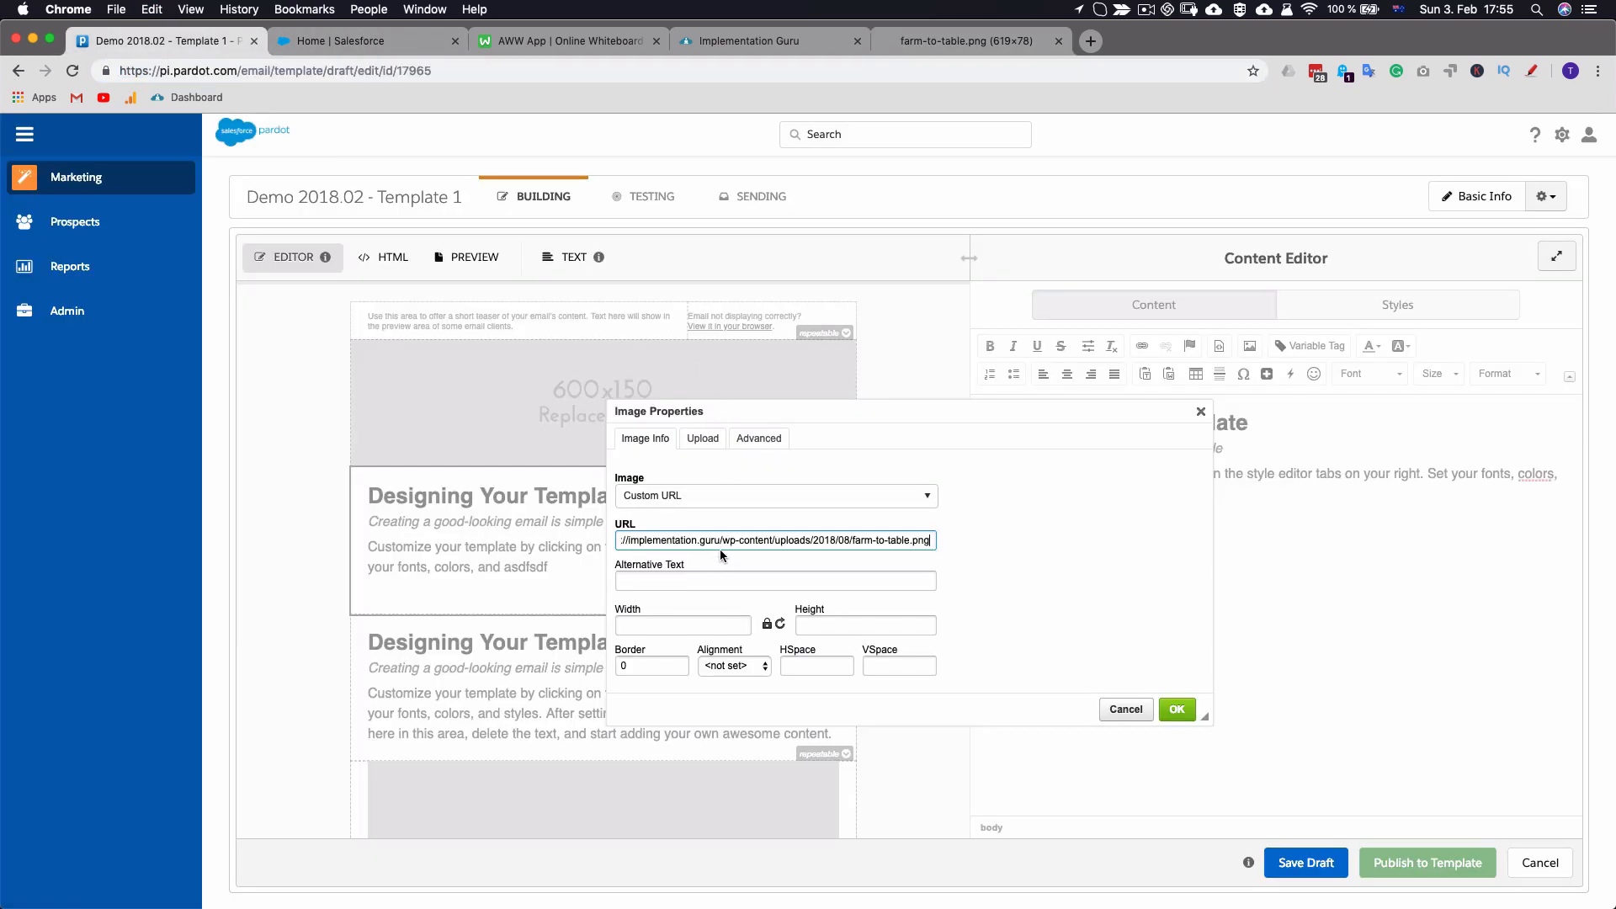
# Step: Insert the Implementation Guru logo into the first content block, select it, then deselect it
pyautogui.click(1178, 710)
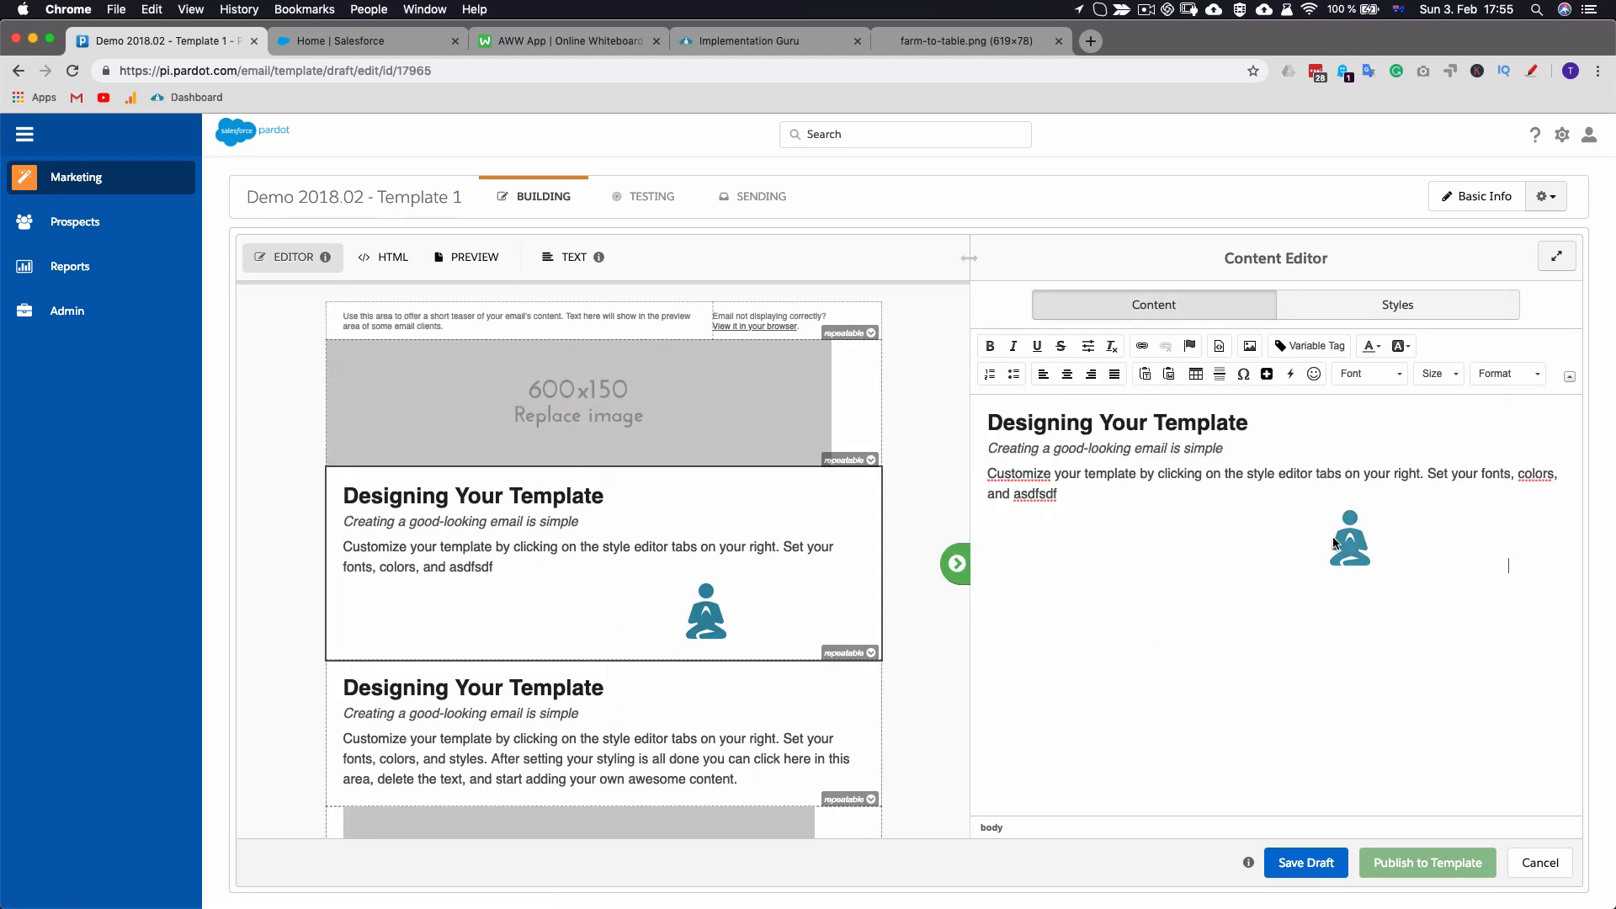
pyautogui.moveTo(1335, 543); pyautogui.dragTo(1314, 551)
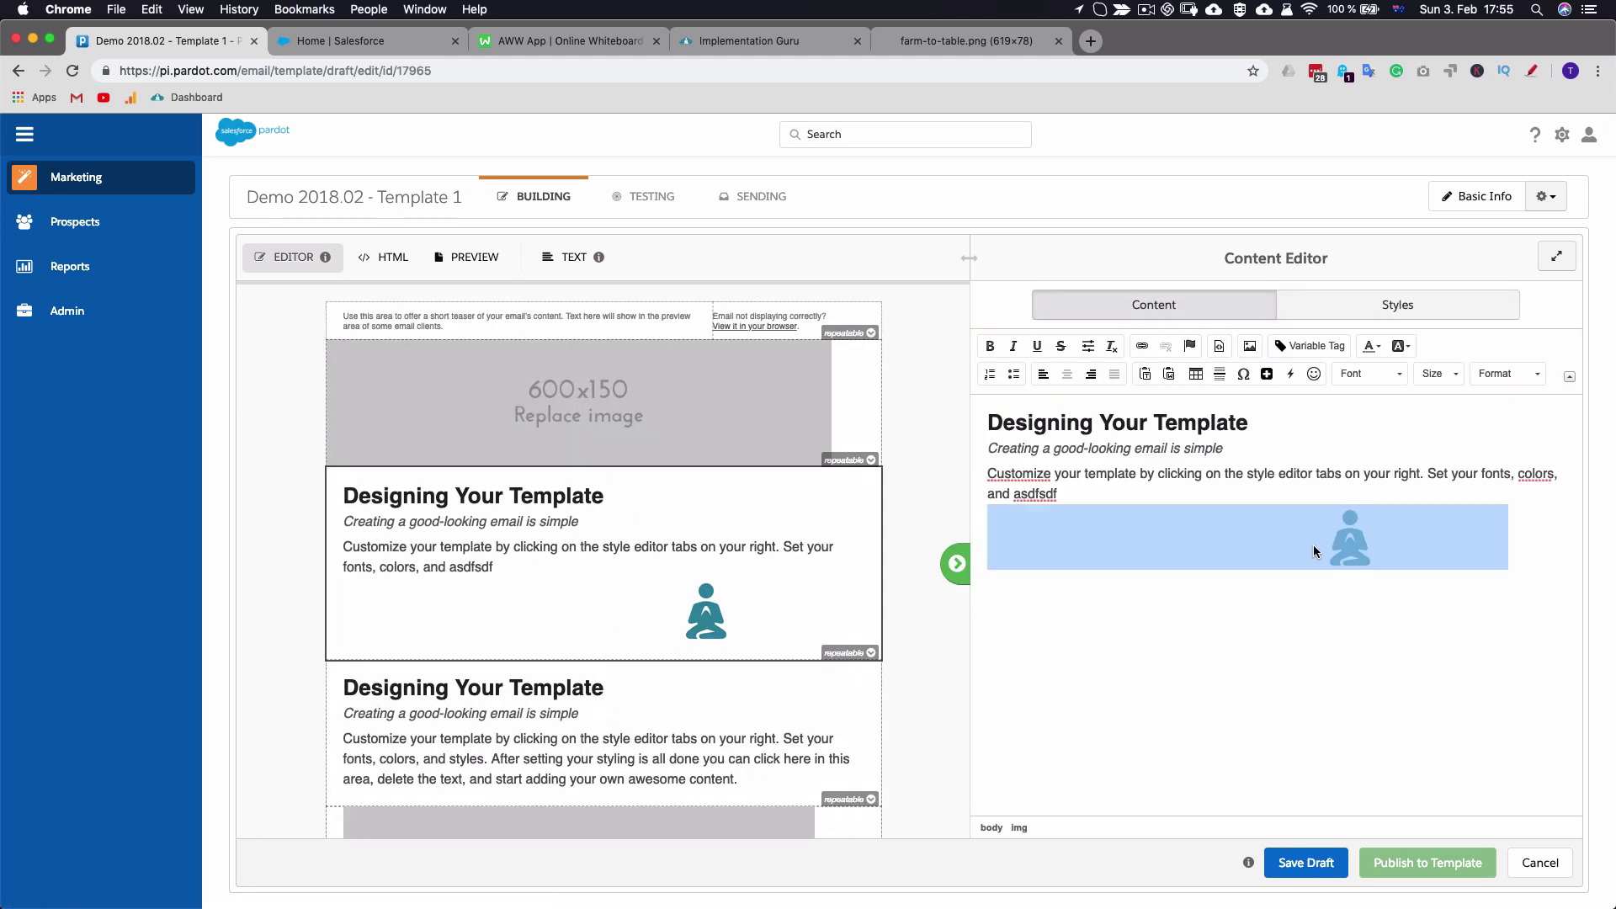
pyautogui.click(1236, 593)
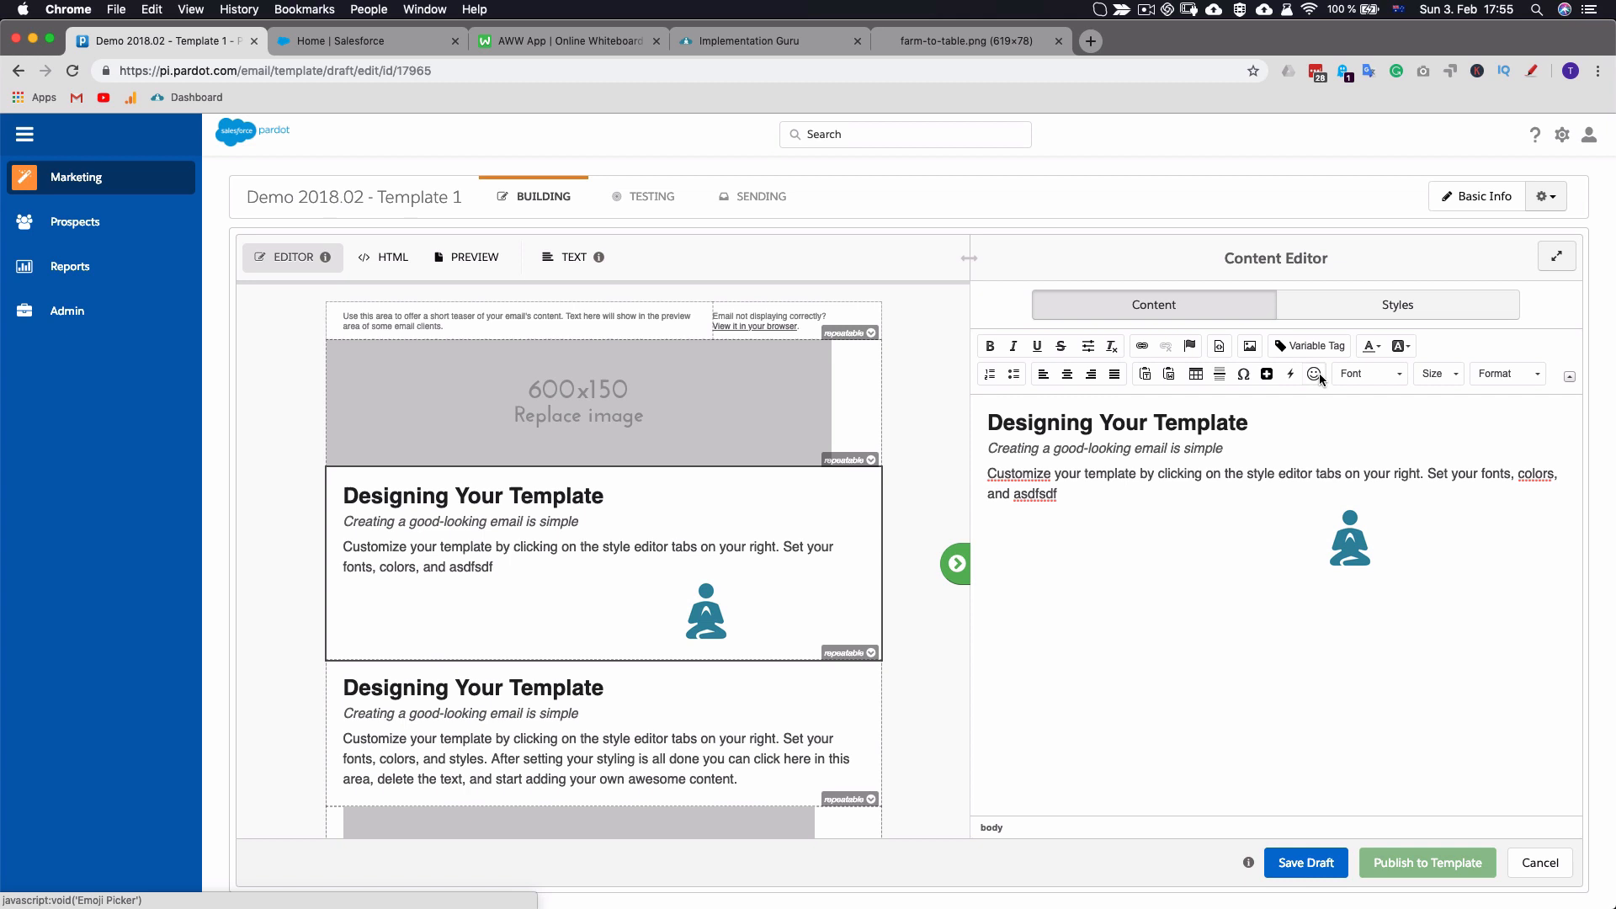
# Step: Browse the font list without changing anything, then add two new lines below the heading
pyautogui.click(1394, 379)
pyautogui.scroll(-3, 1396, 480)
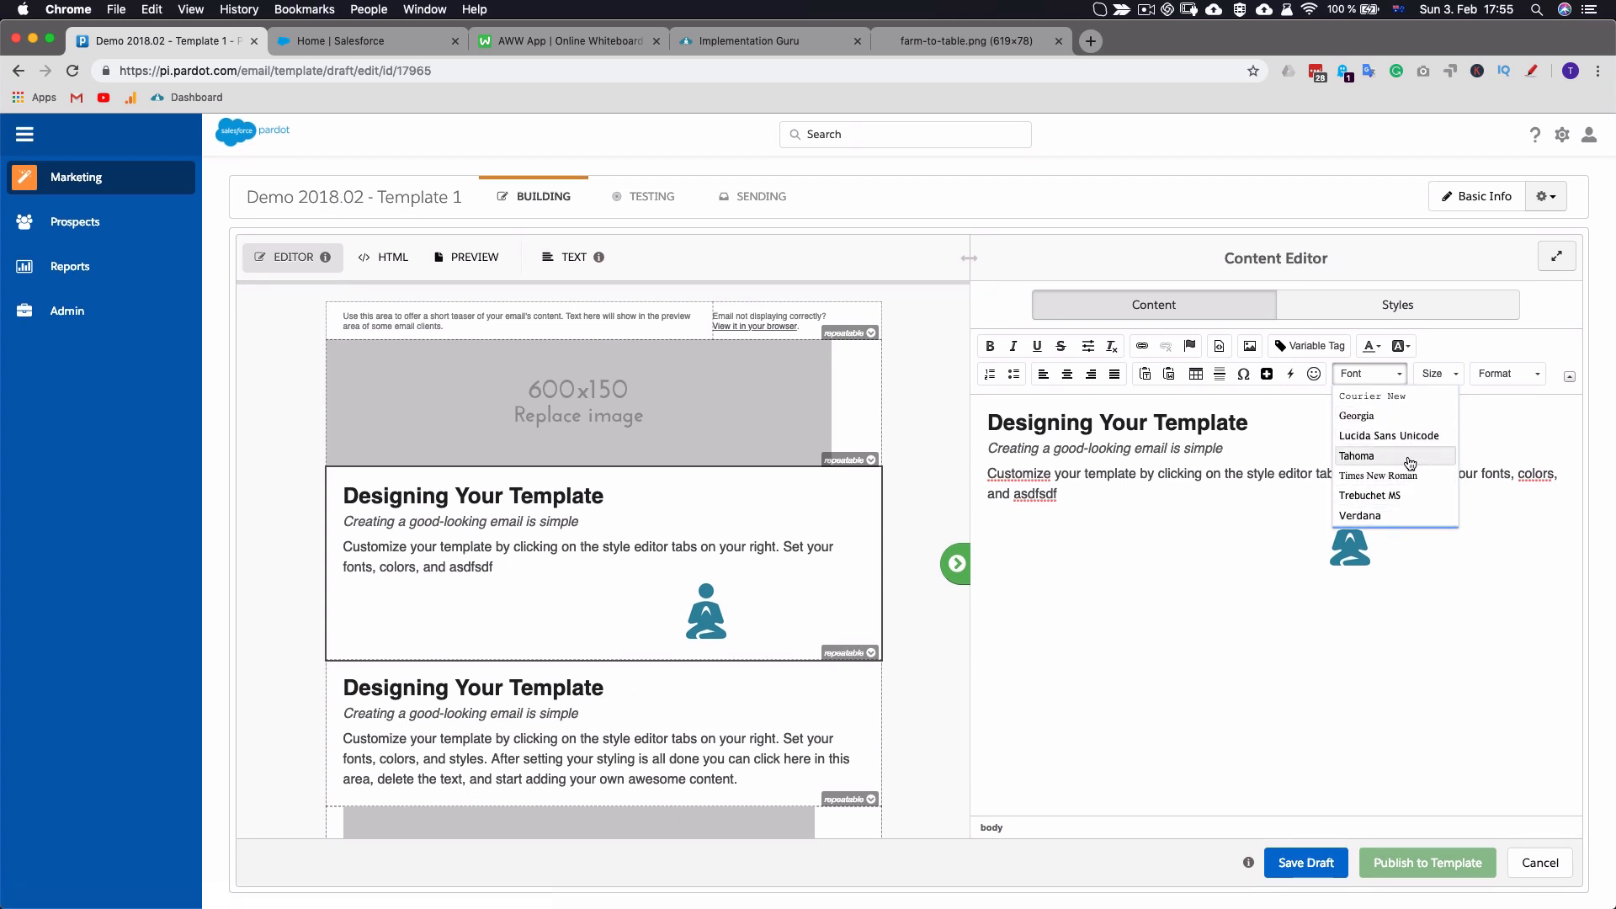
pyautogui.scroll(3, 1353, 453)
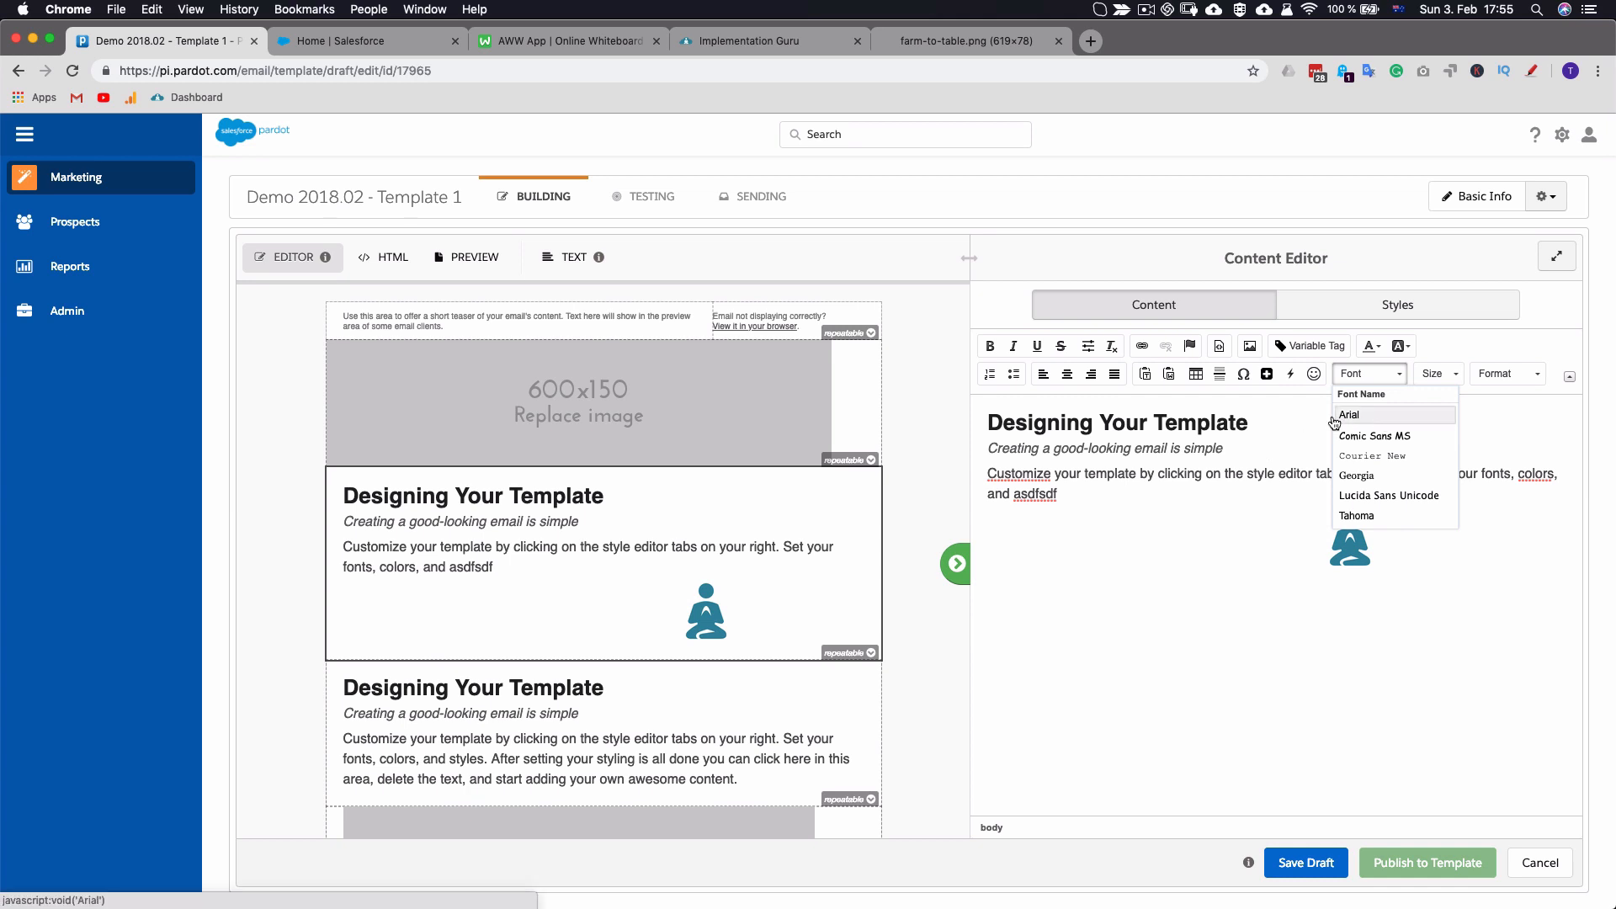
pyautogui.click(1296, 439)
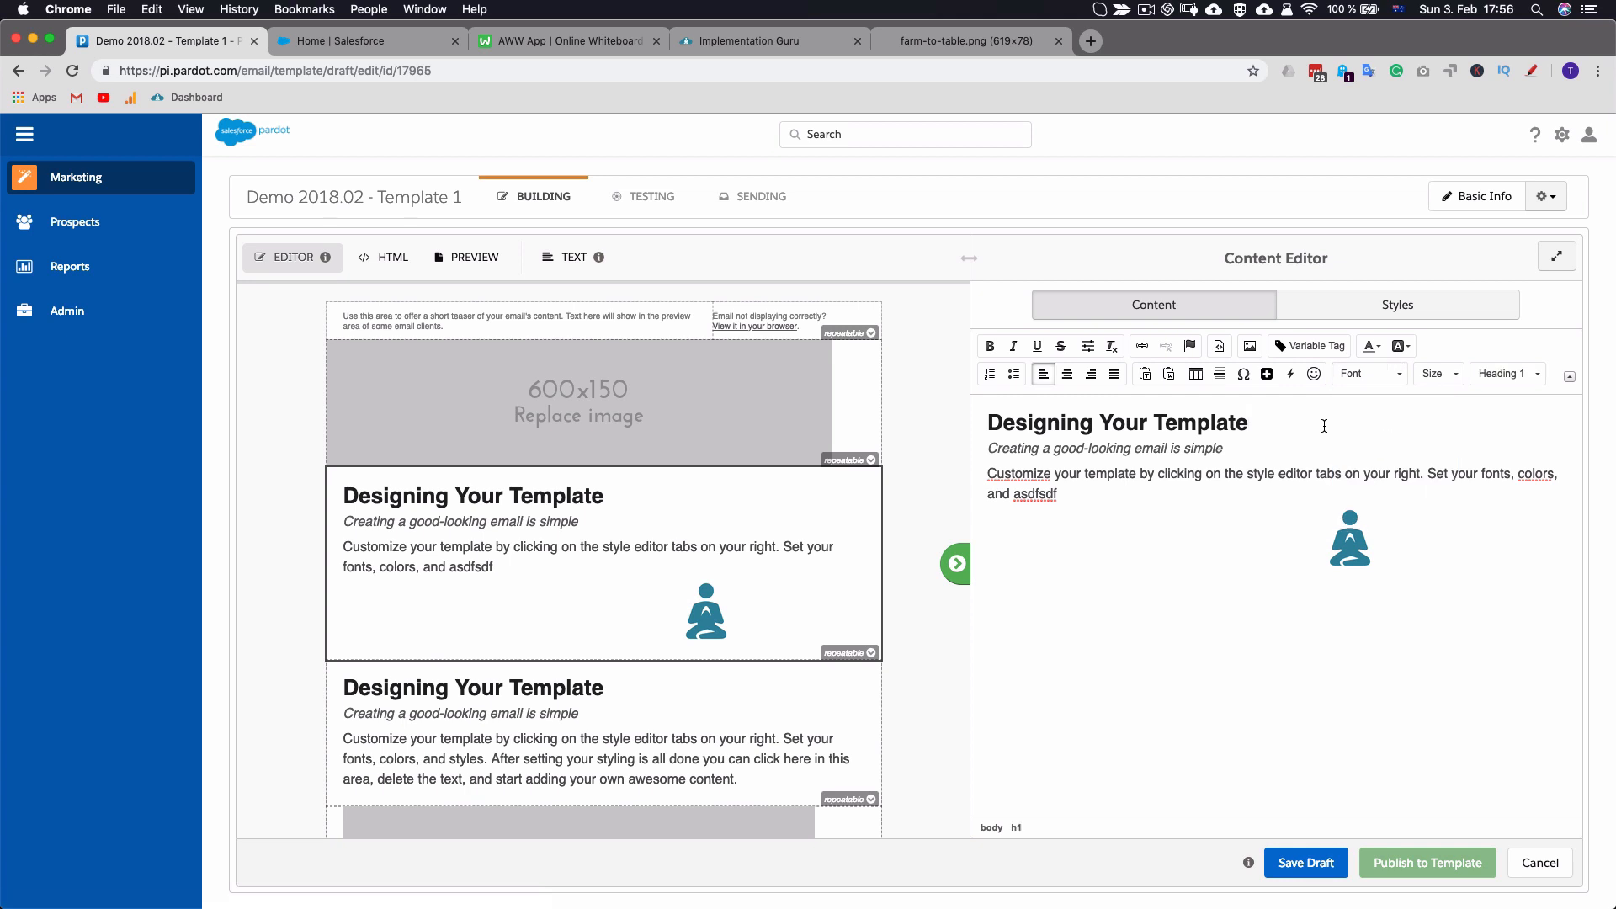
pyautogui.click(1372, 375)
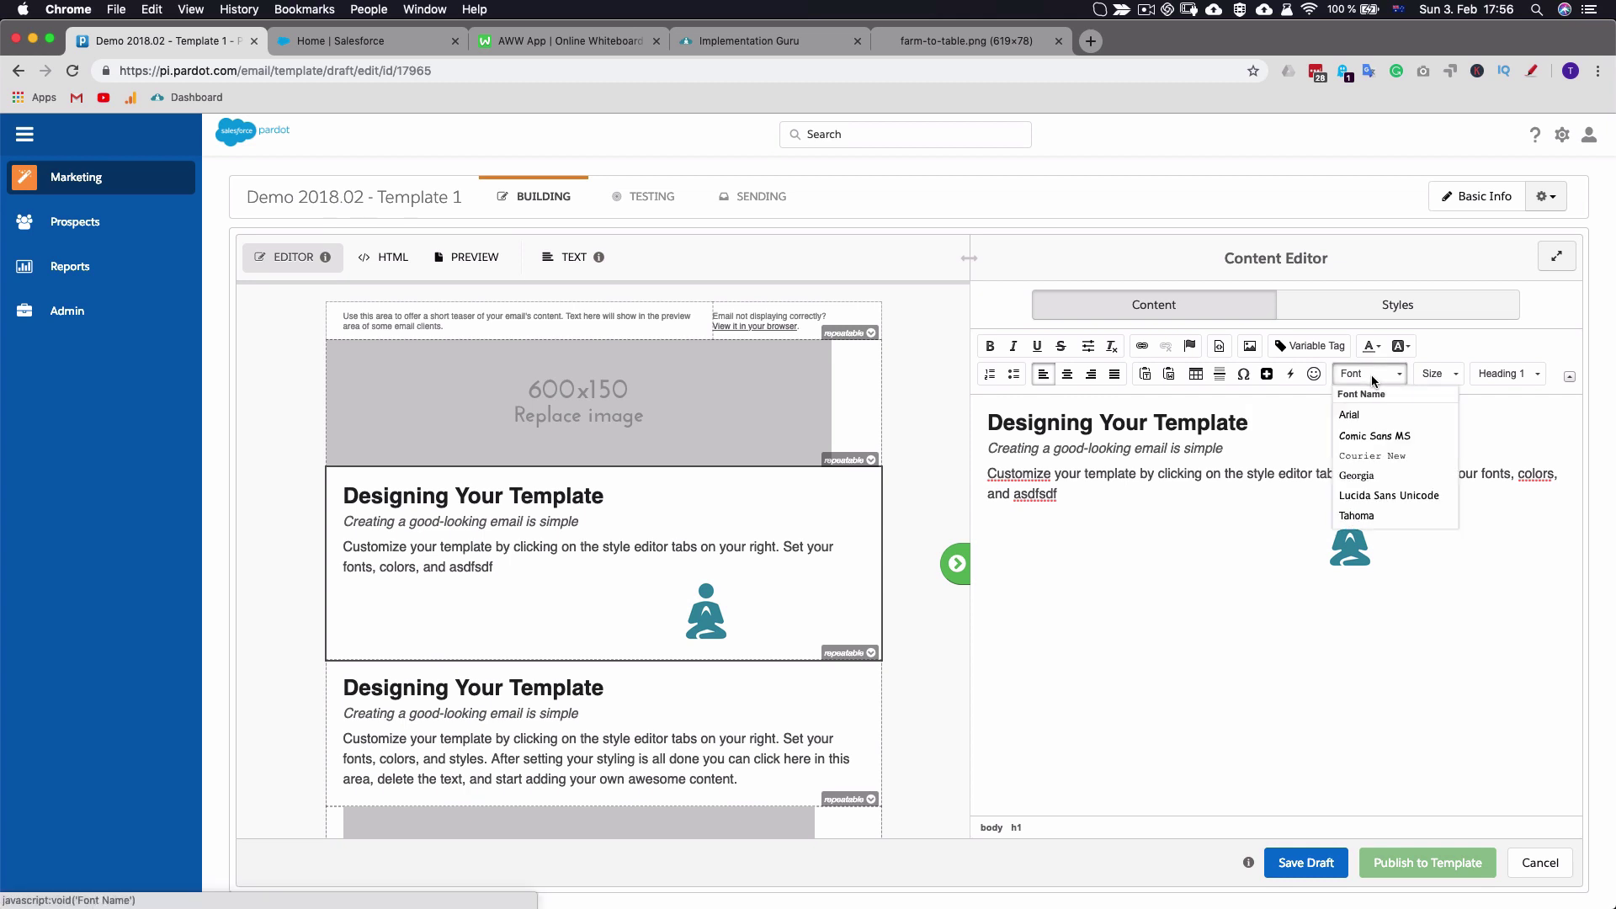
pyautogui.click(1286, 435)
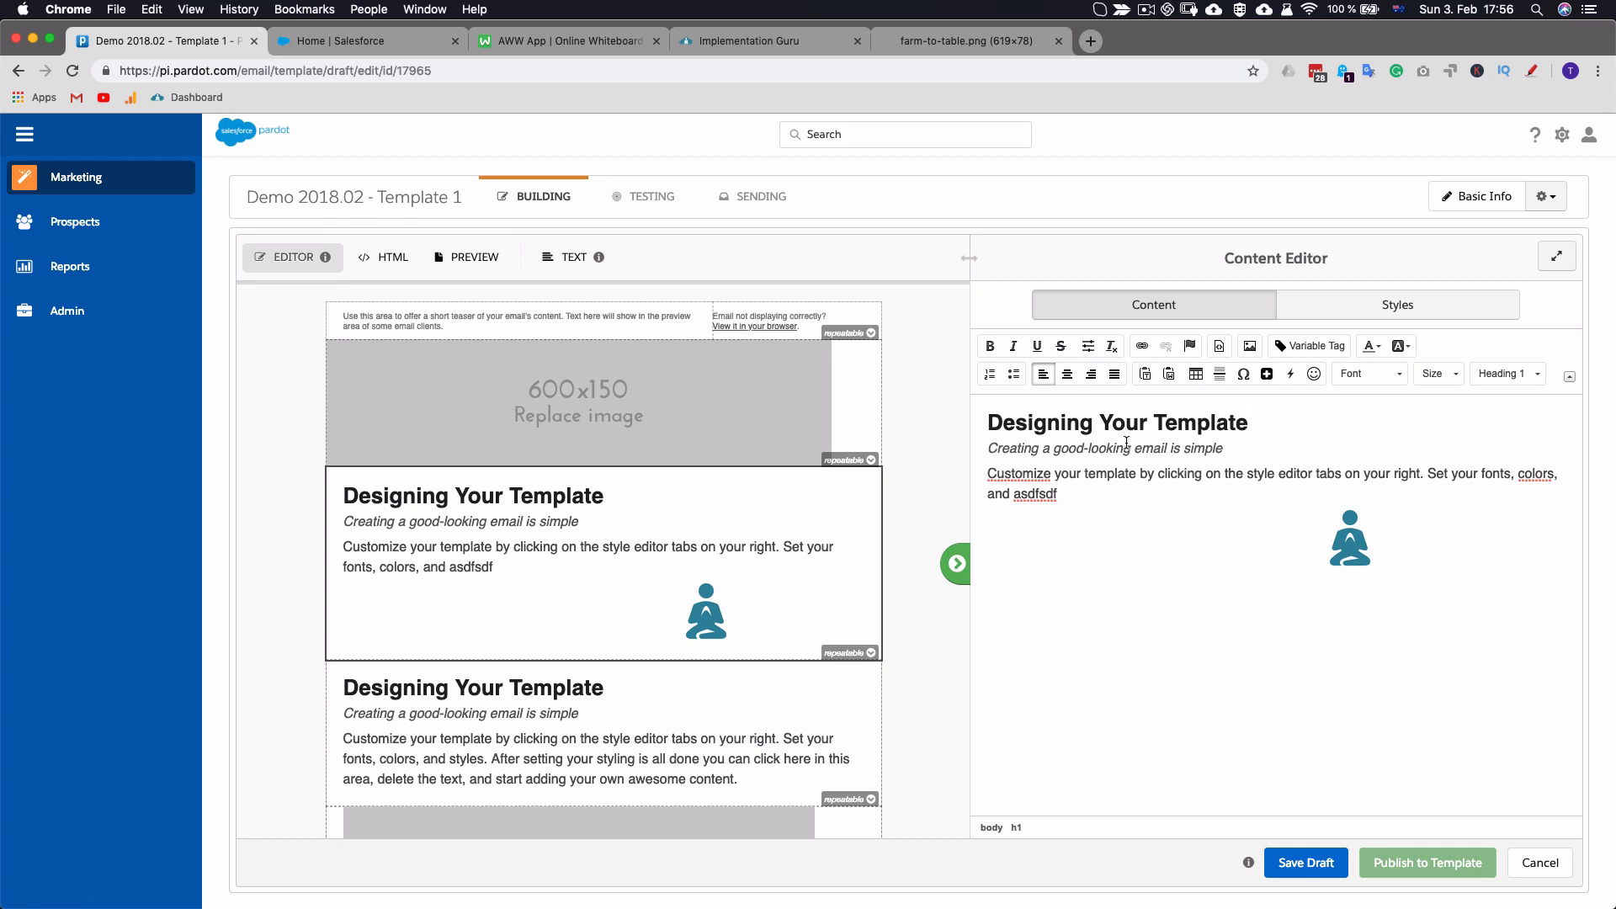
pyautogui.press('Return')
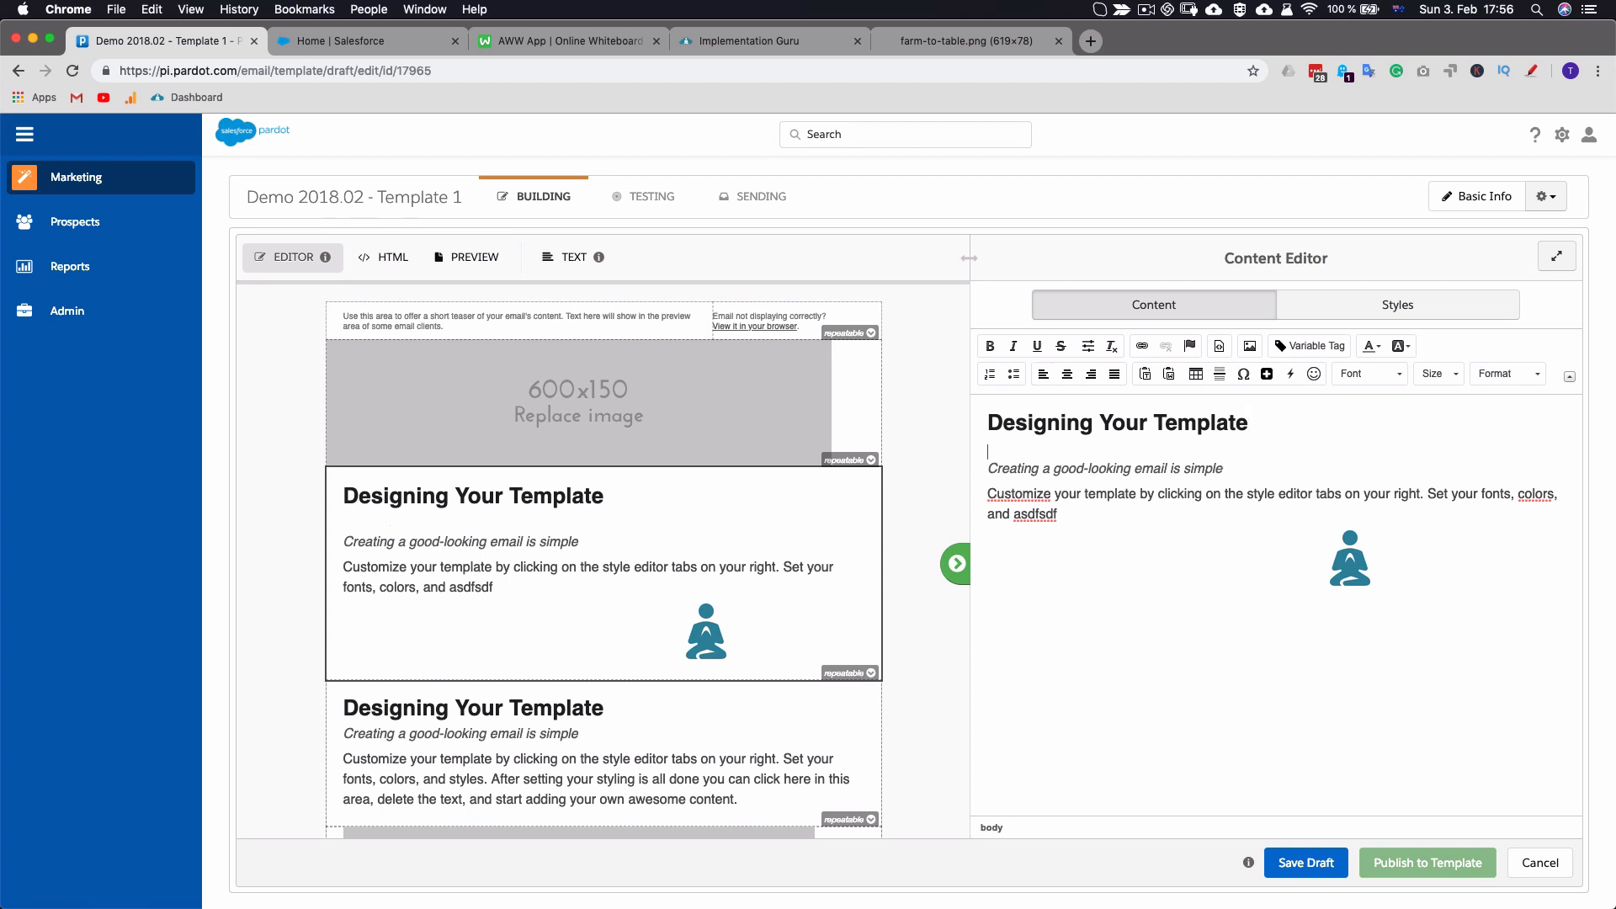
pyautogui.press('Return')
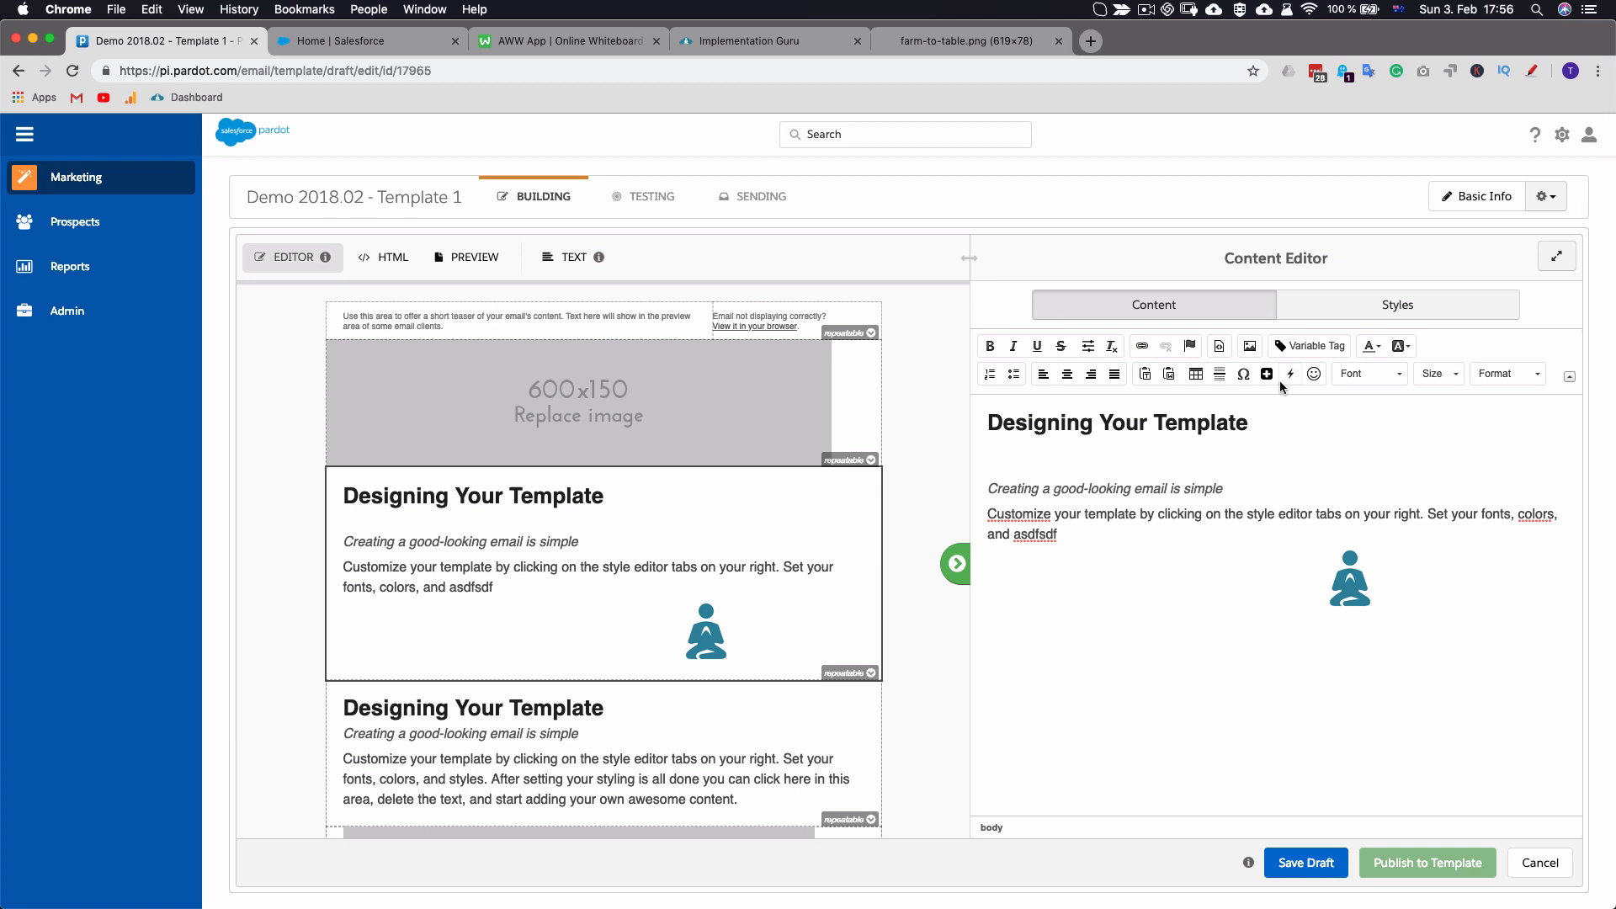
# Step: Insert the %%first_name%% variable tag beneath the heading, followed by a new line
pyautogui.click(1313, 345)
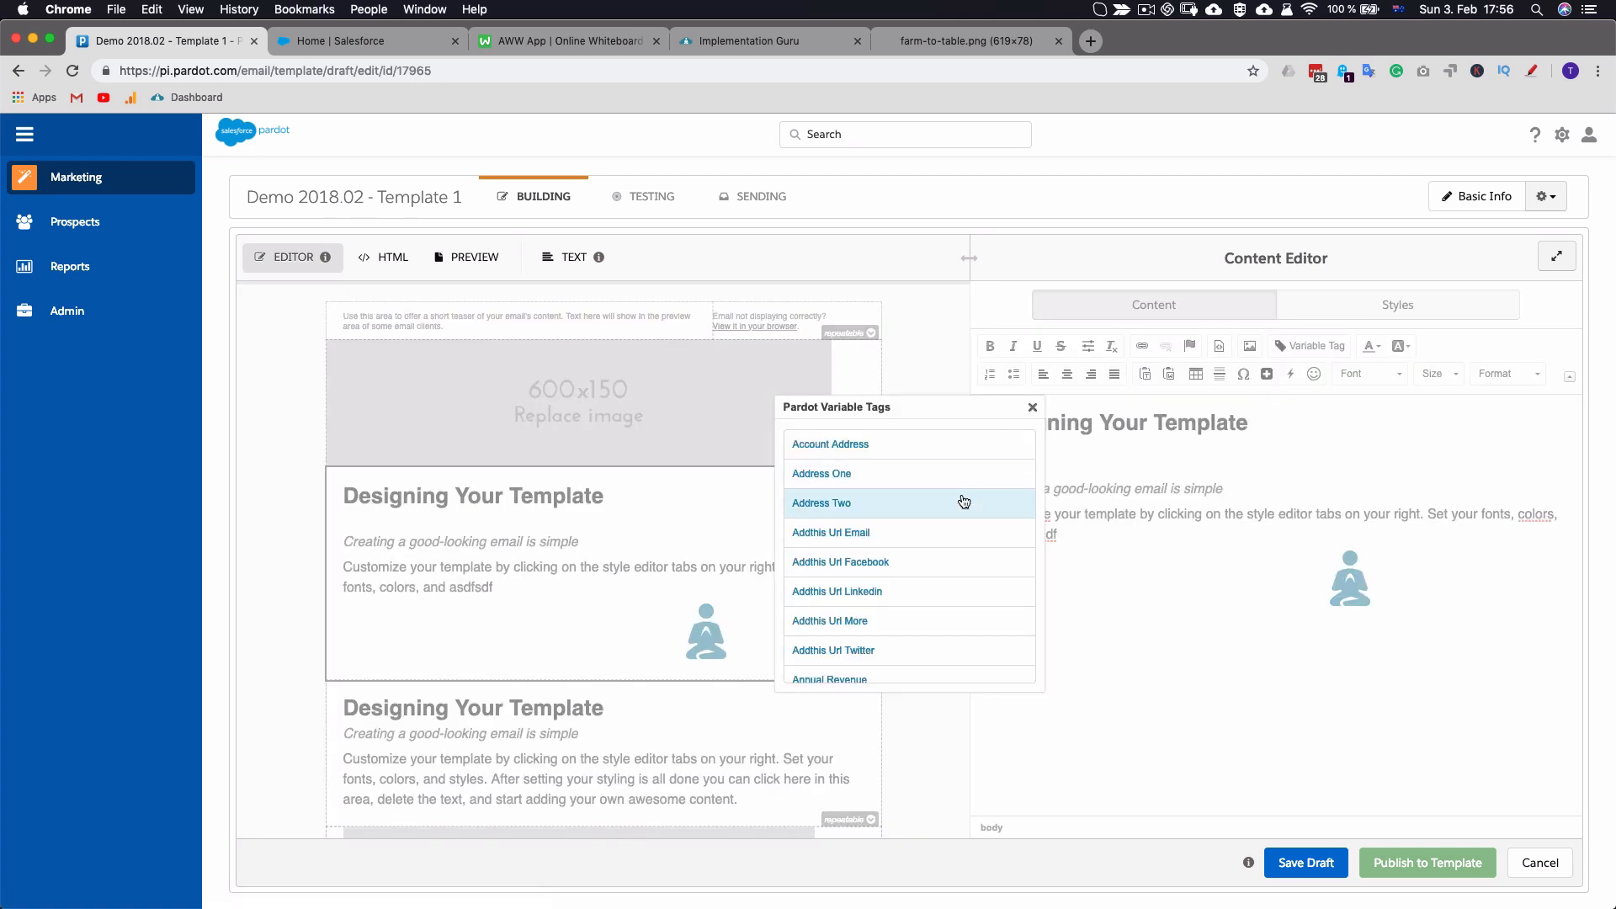
pyautogui.scroll(-3, 960, 501)
pyautogui.scroll(-3, 961, 502)
pyautogui.scroll(-2, 962, 500)
pyautogui.scroll(-3, 959, 501)
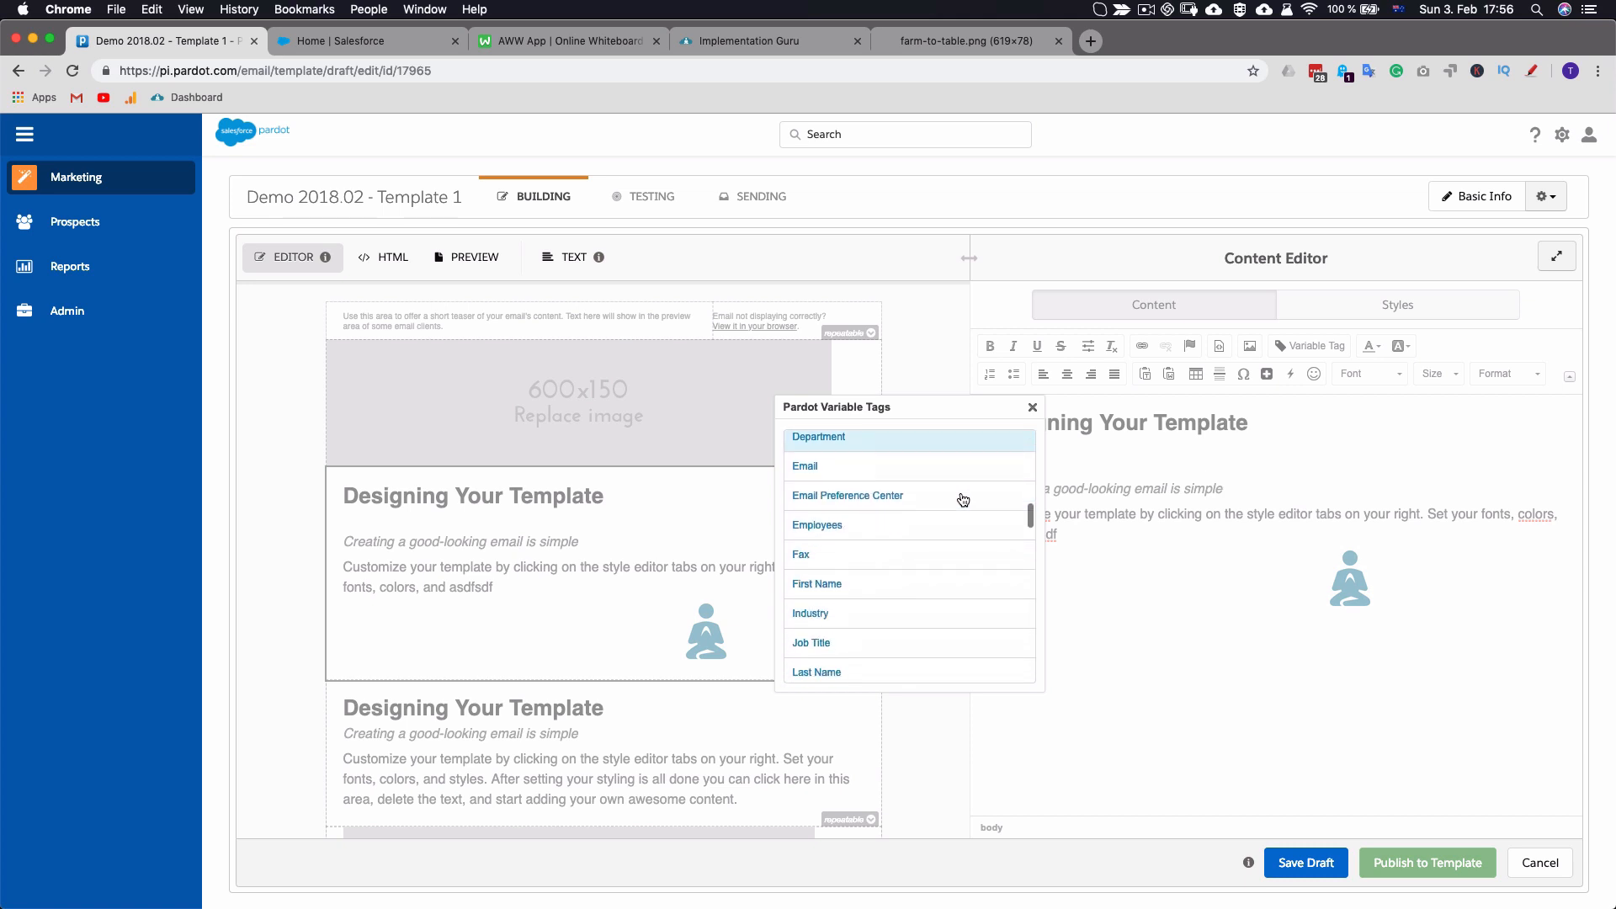
pyautogui.scroll(-1, 931, 559)
pyautogui.scroll(-1, 938, 557)
pyautogui.scroll(-1, 935, 531)
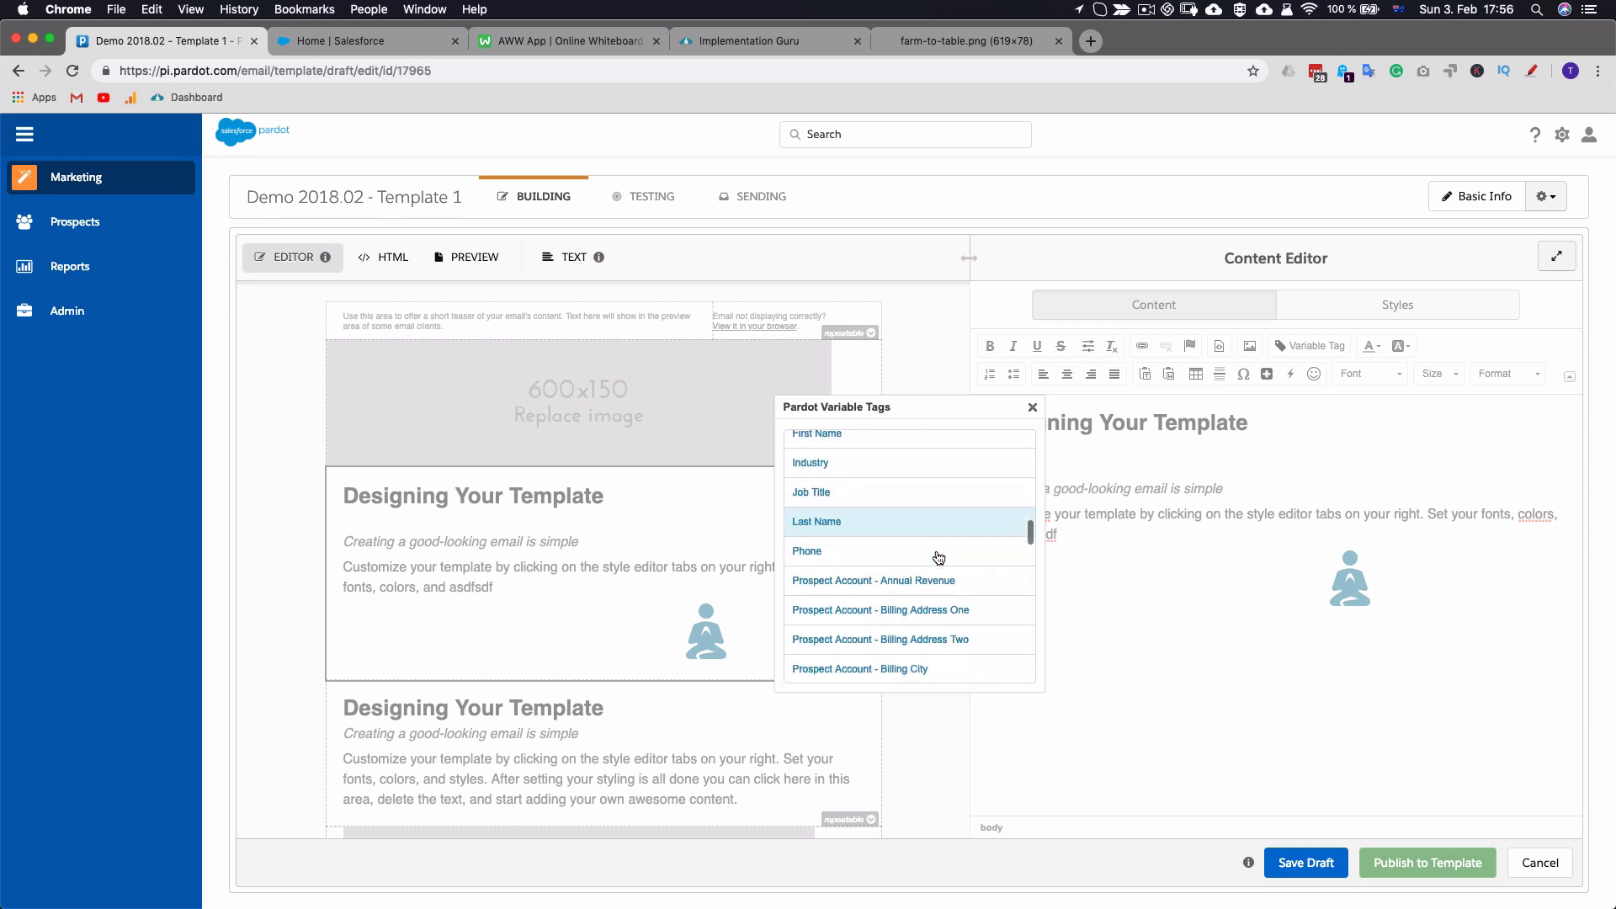
pyautogui.click(912, 493)
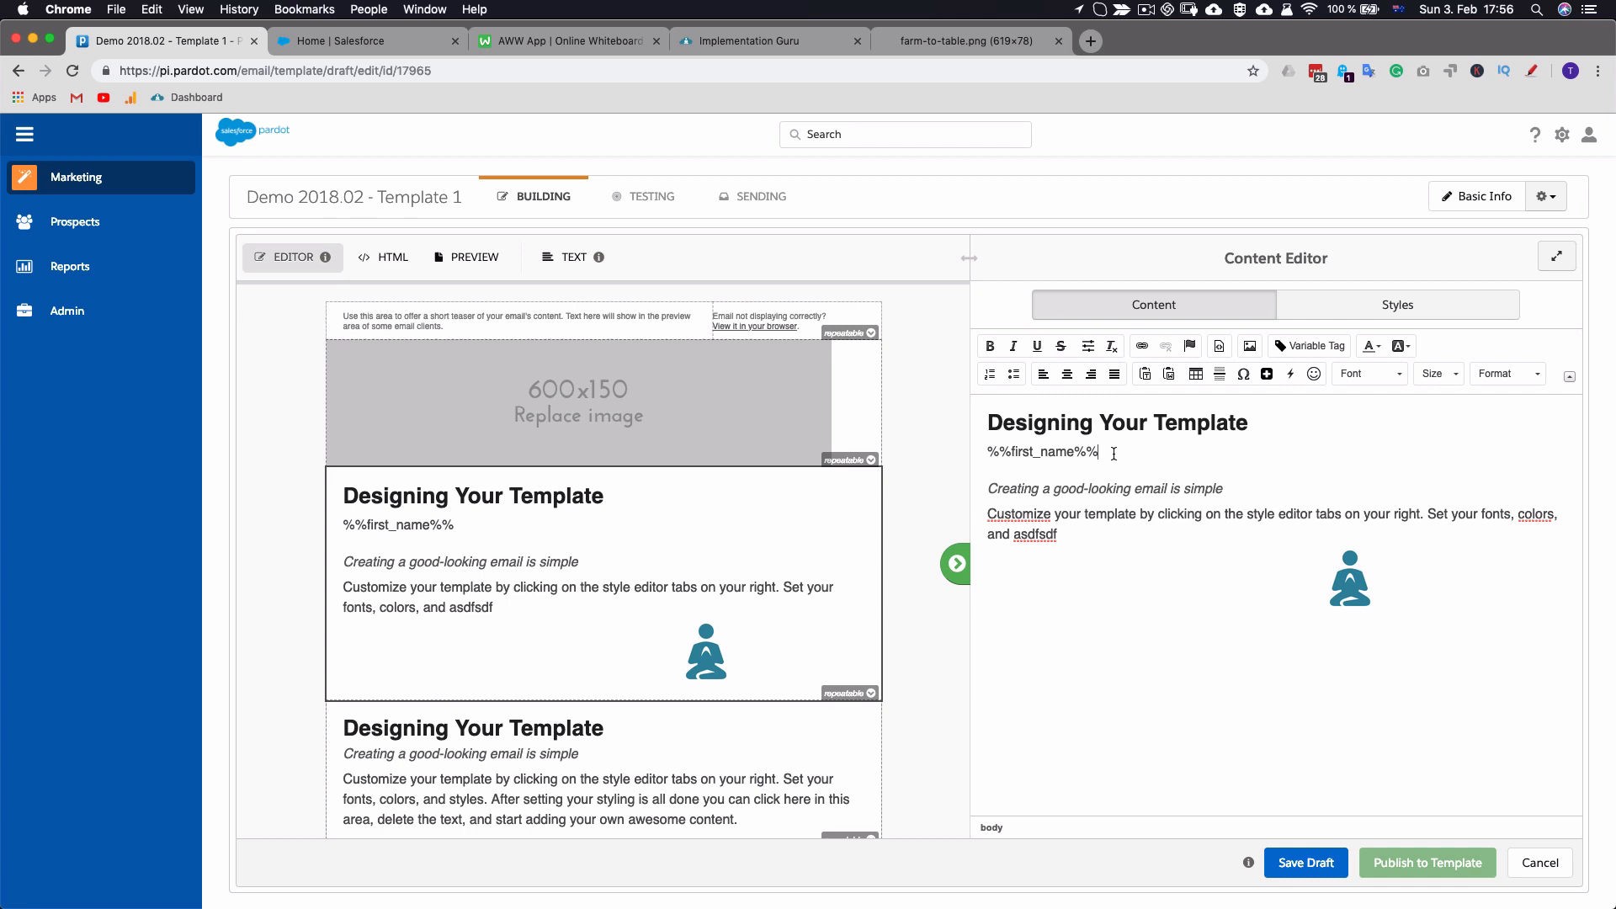
pyautogui.press('Return')
# Step: Insert the %%user_name%% variable tag on the next line, followed by a new line
pyautogui.click(1306, 357)
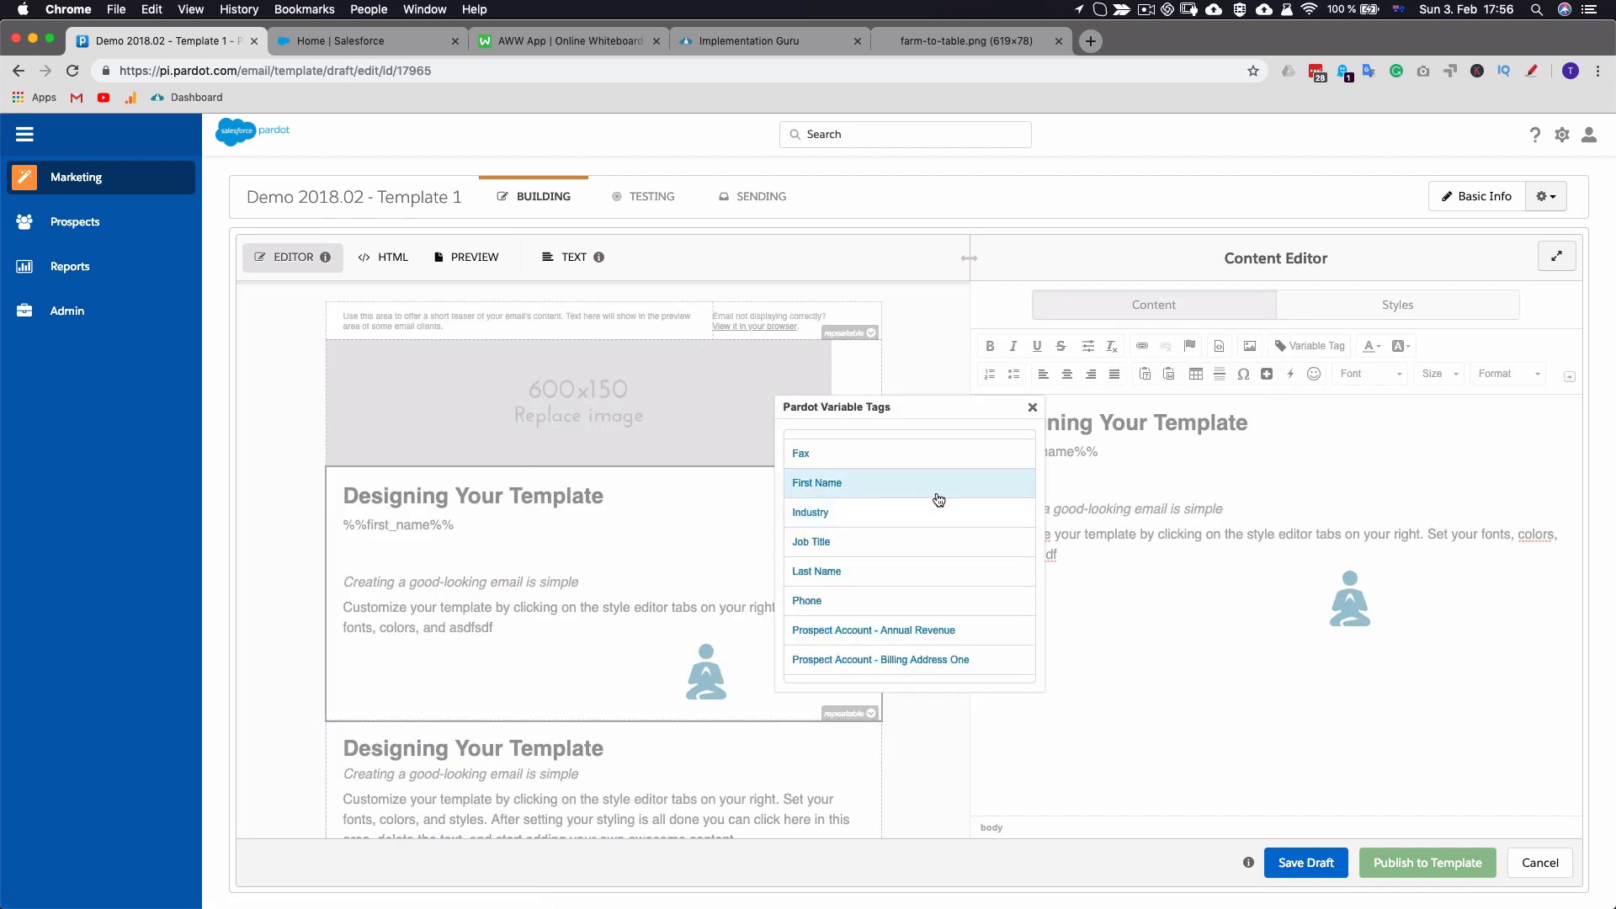
pyautogui.scroll(-1, 891, 568)
pyautogui.scroll(-1, 890, 534)
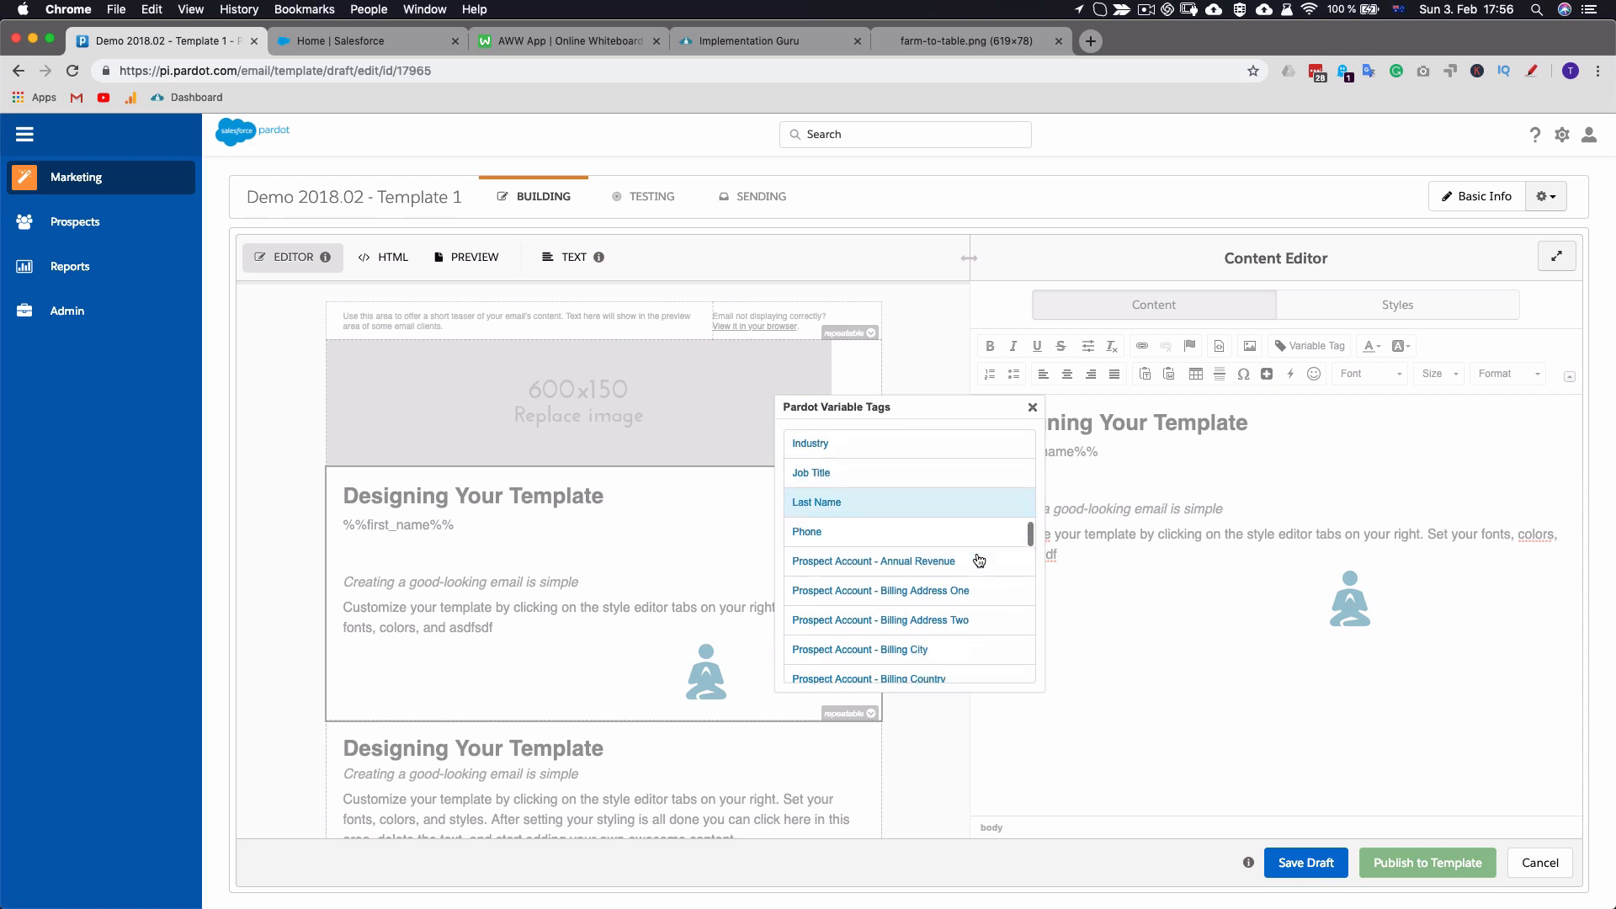
pyautogui.scroll(-1, 974, 563)
pyautogui.scroll(-3, 979, 552)
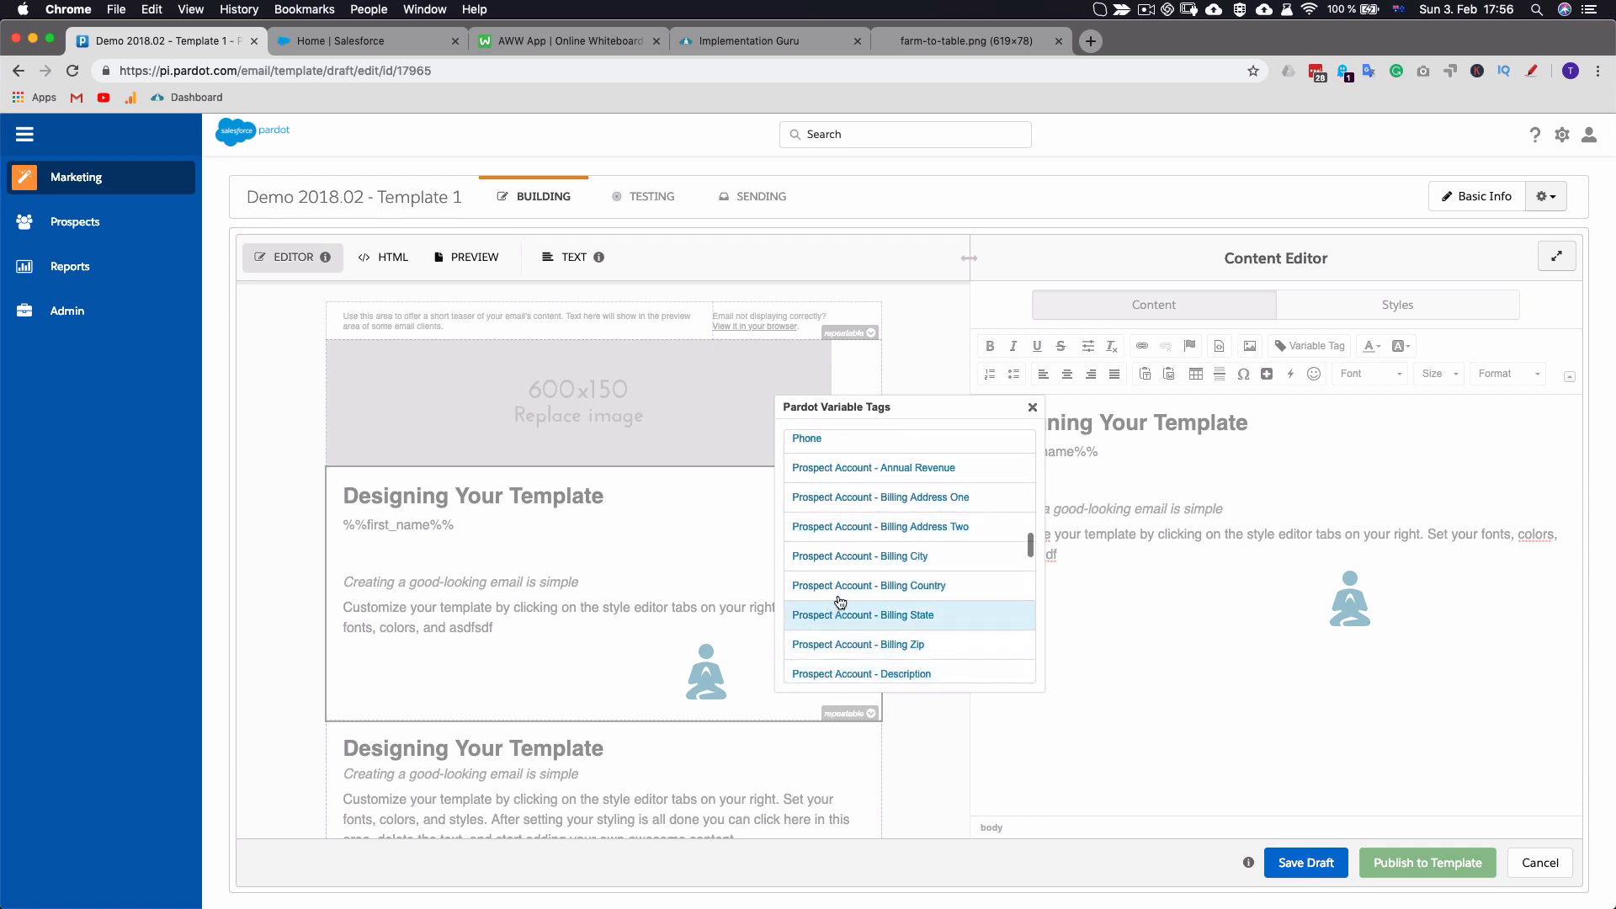
pyautogui.scroll(-1, 866, 567)
pyautogui.scroll(-5, 867, 567)
pyautogui.scroll(-5, 869, 569)
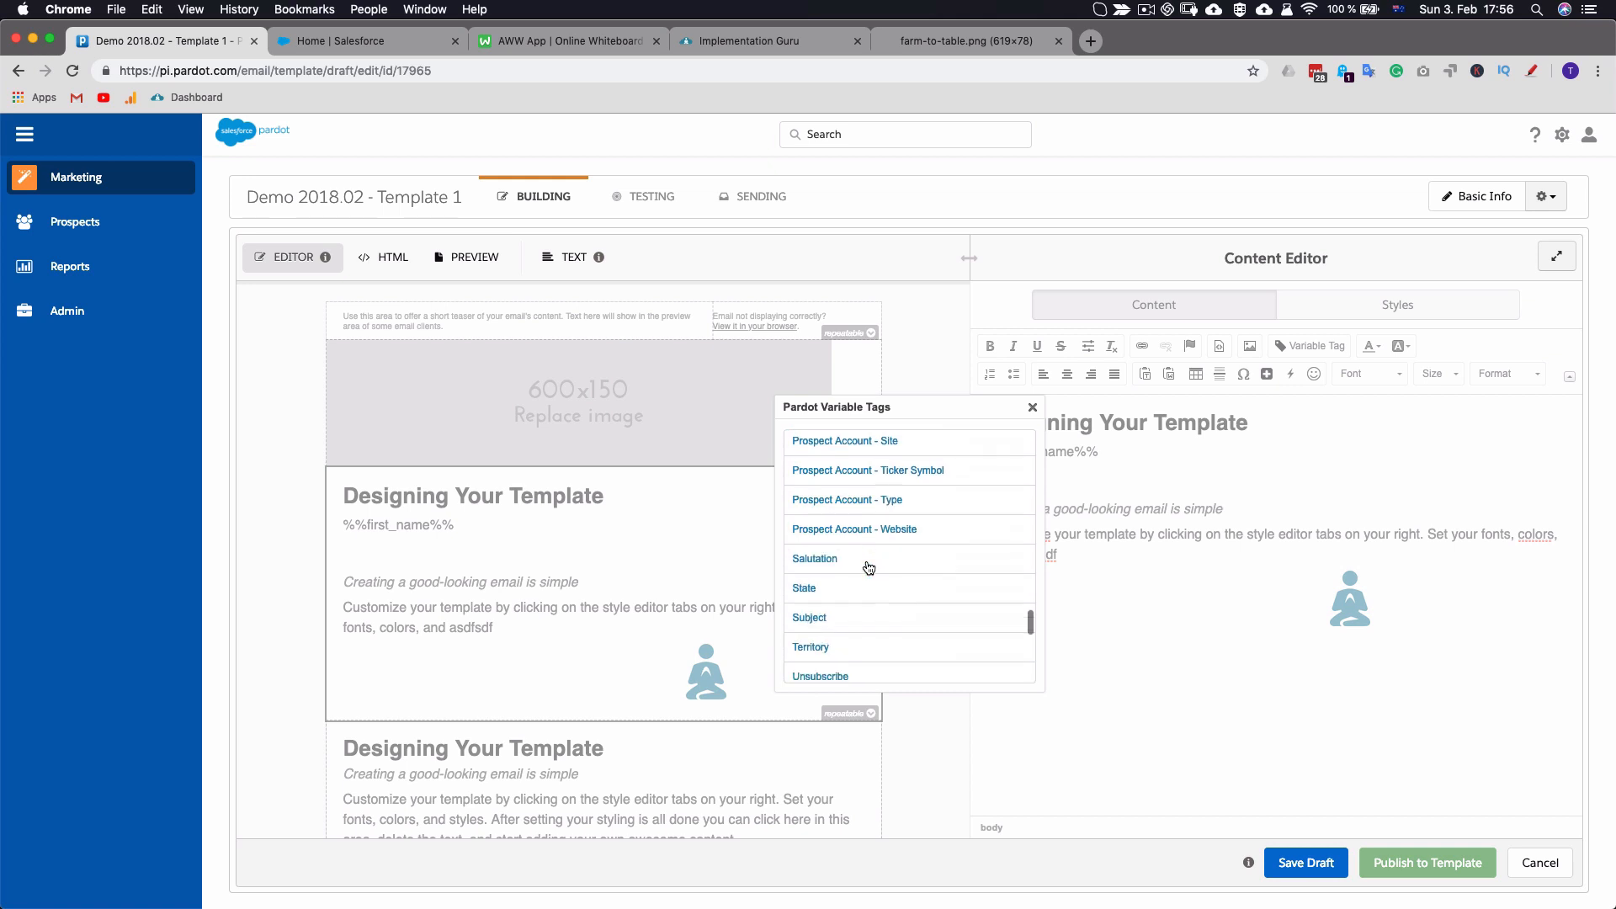
pyautogui.scroll(-3, 869, 568)
pyautogui.scroll(-2, 869, 562)
pyautogui.scroll(-1, 869, 556)
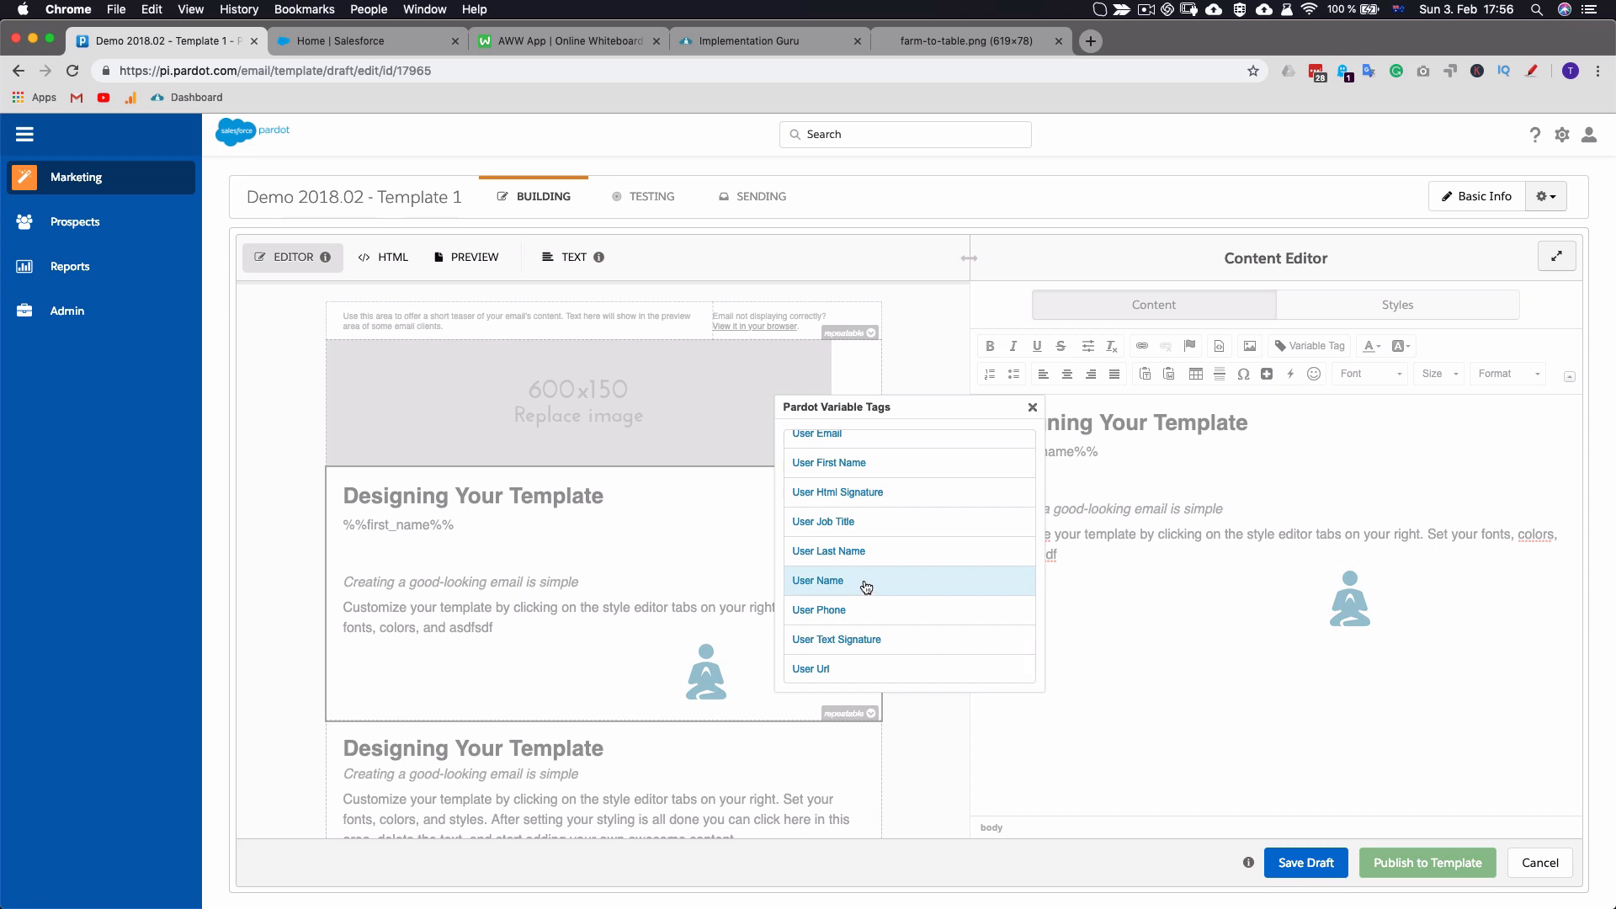
pyautogui.click(914, 590)
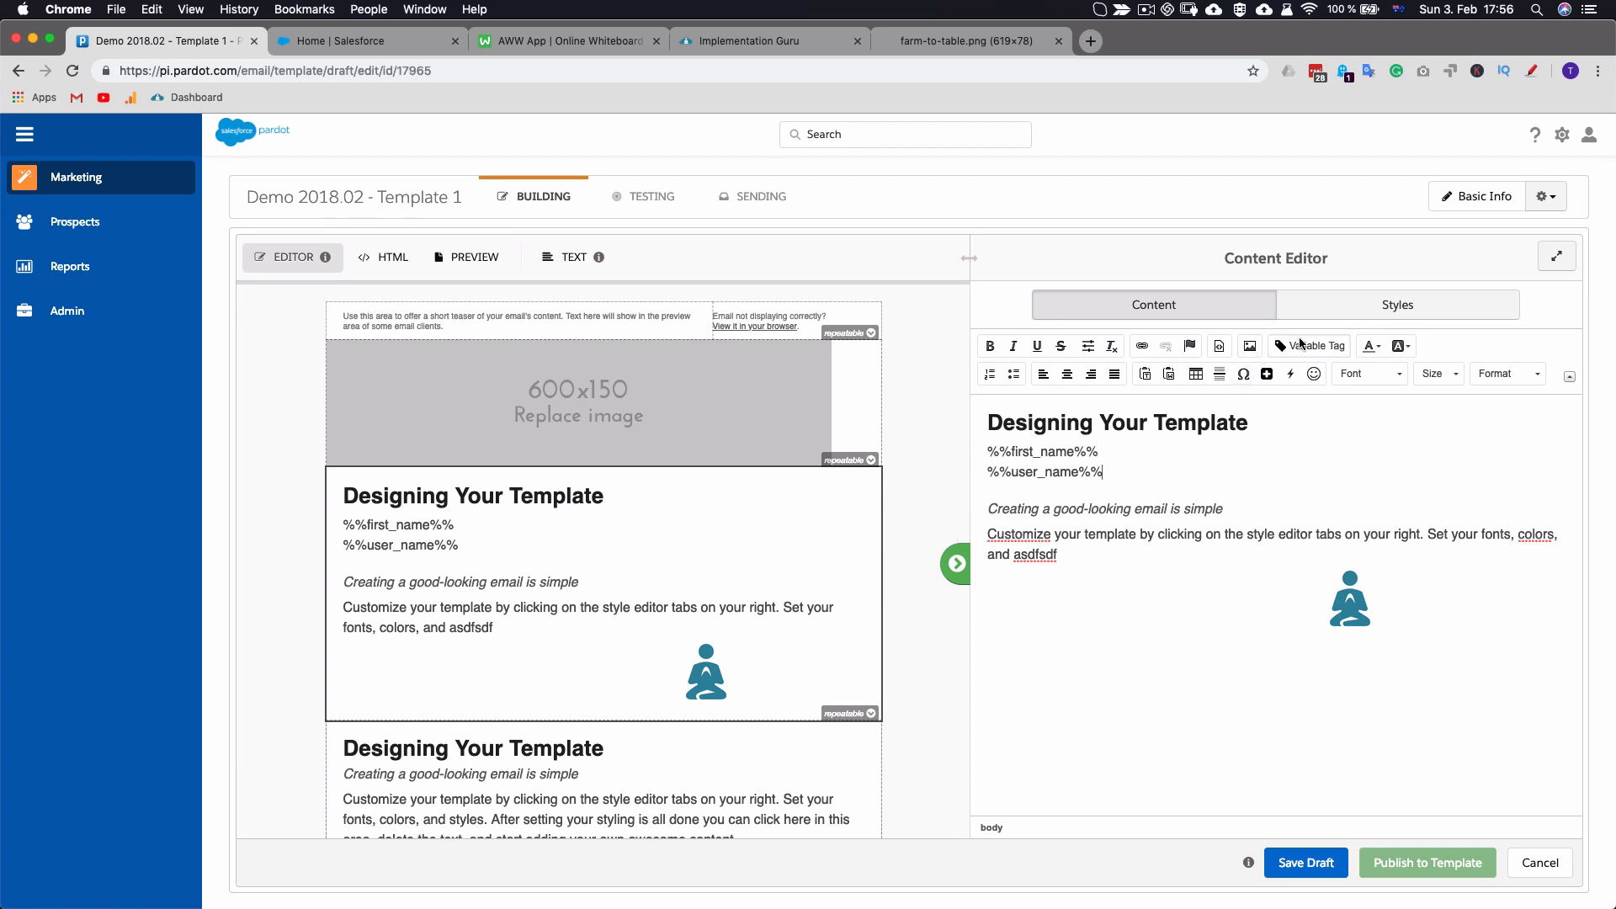
pyautogui.press('Return')
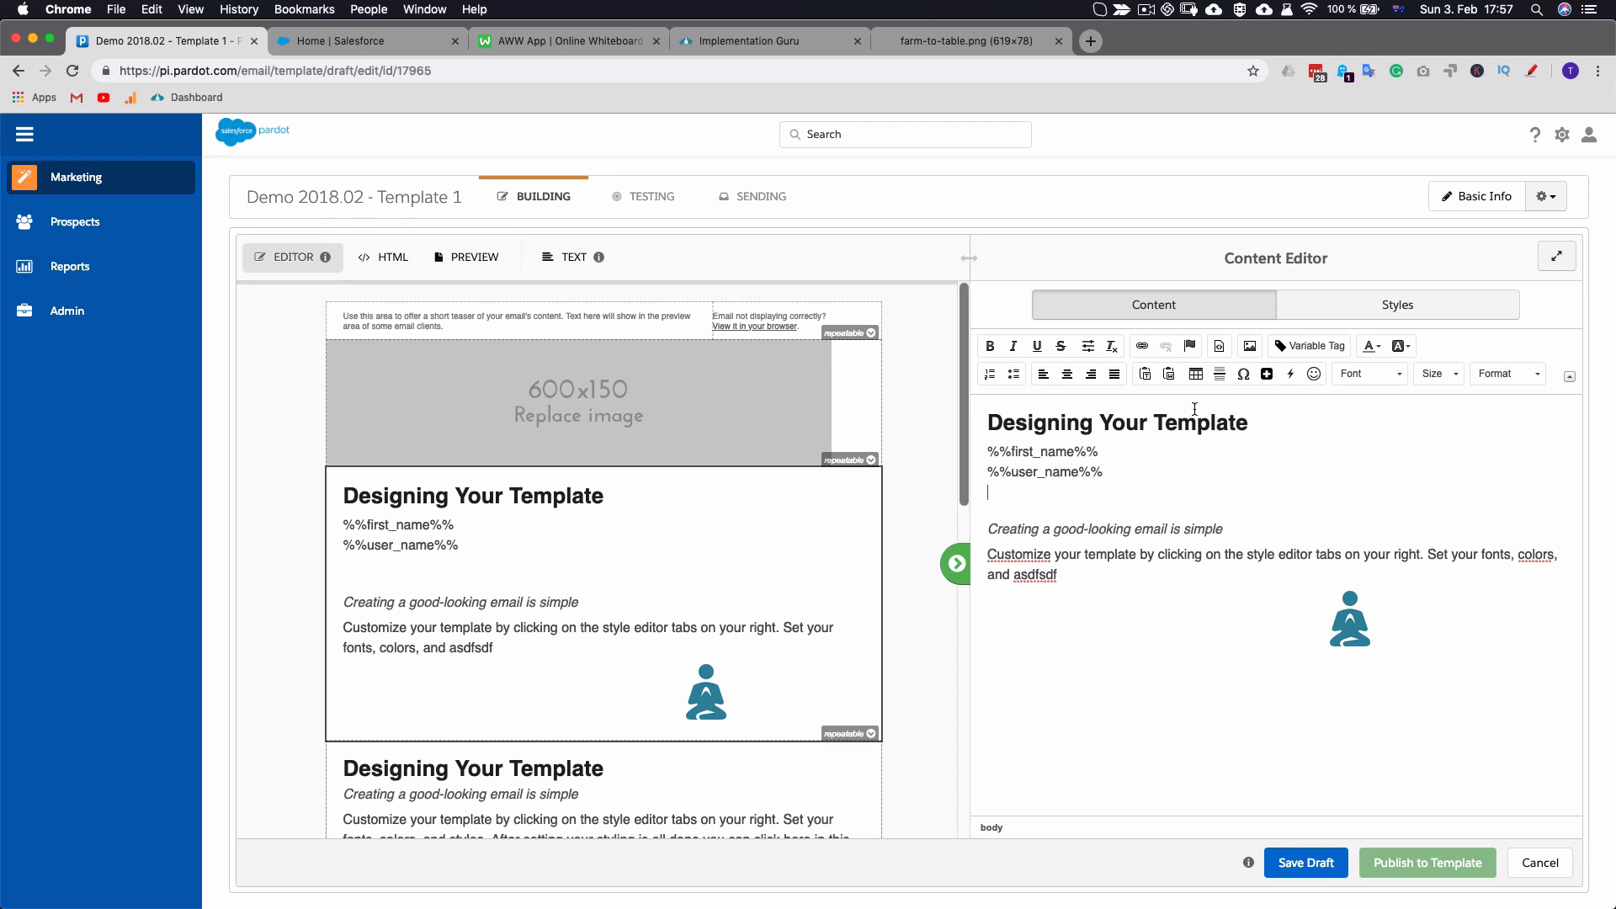
pyautogui.click(1312, 344)
pyautogui.scroll(10, 949, 519)
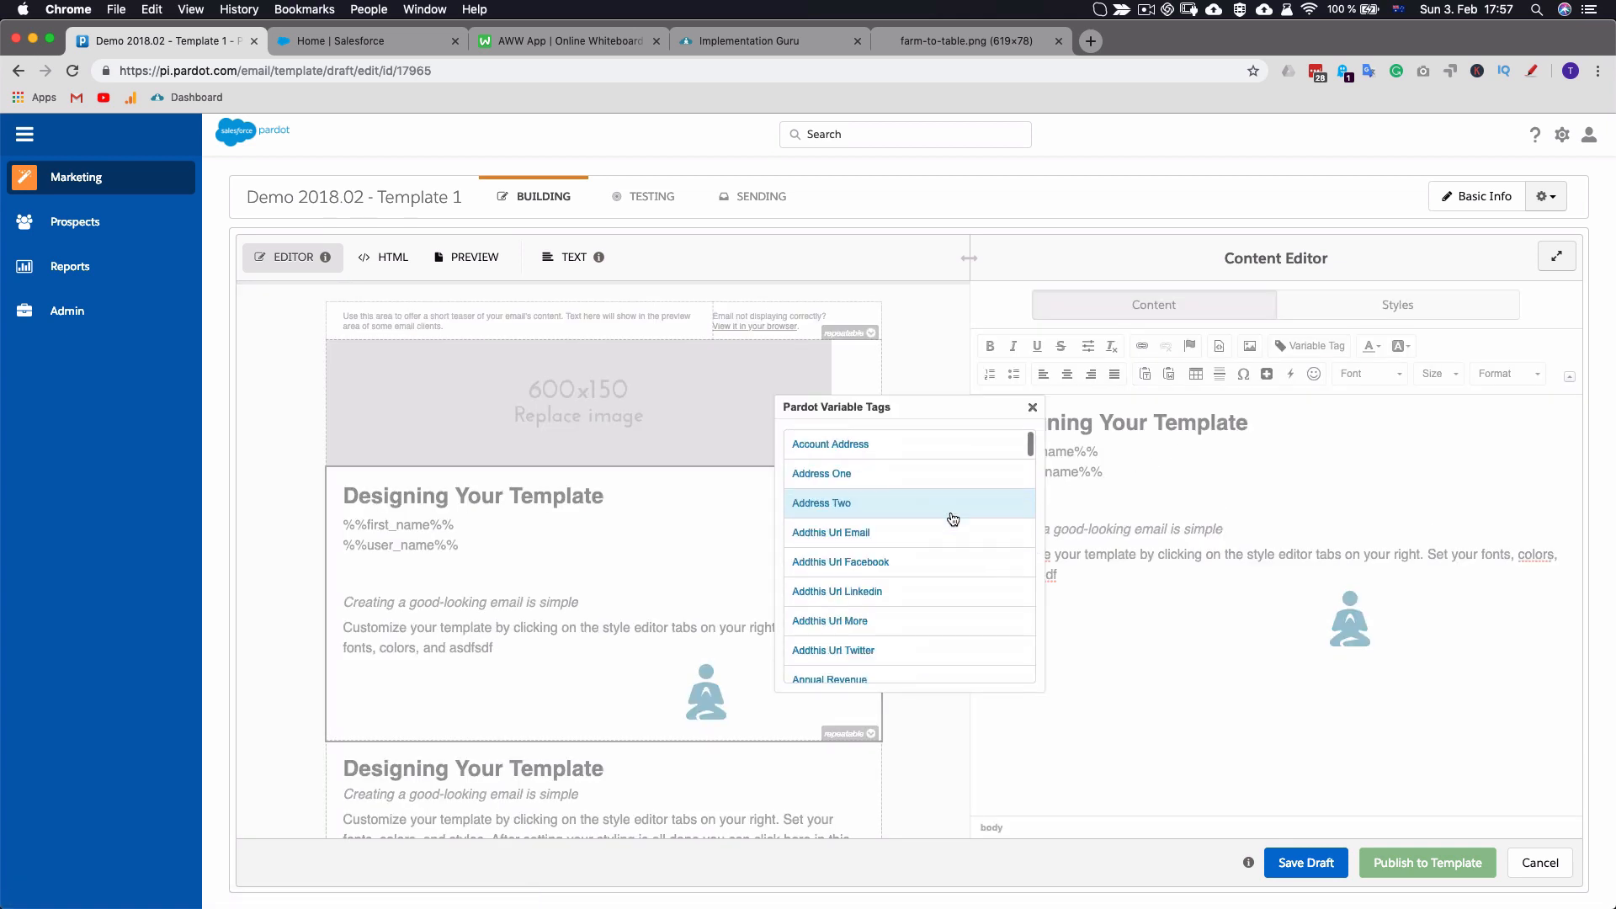
pyautogui.scroll(-2, 953, 524)
pyautogui.scroll(-2, 952, 523)
pyautogui.scroll(-3, 952, 524)
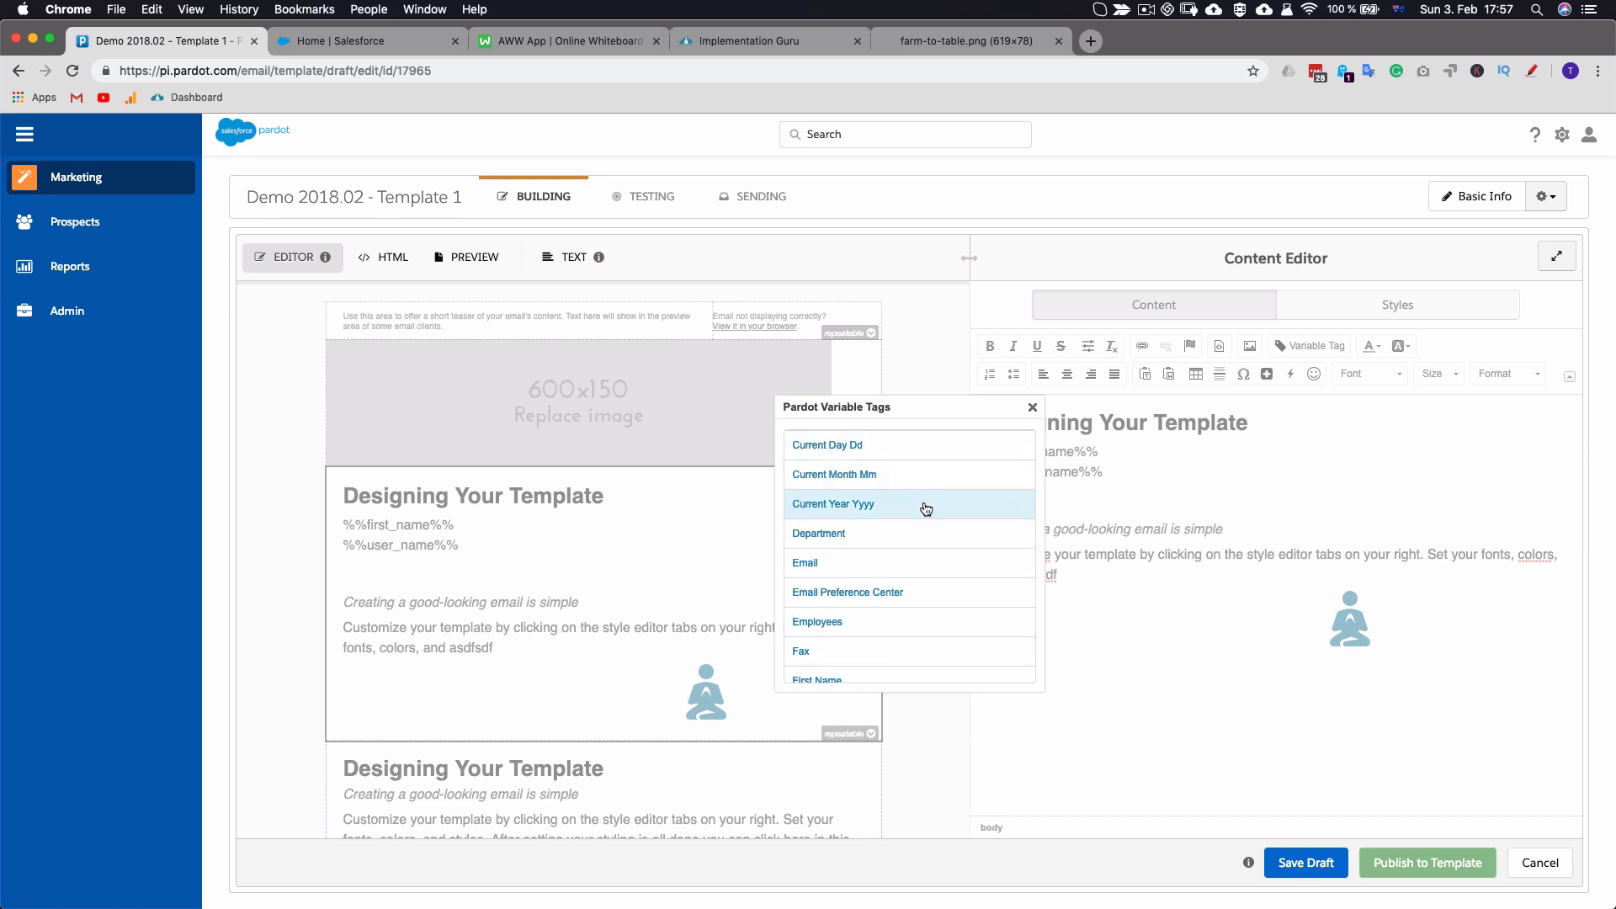
pyautogui.scroll(2, 942, 539)
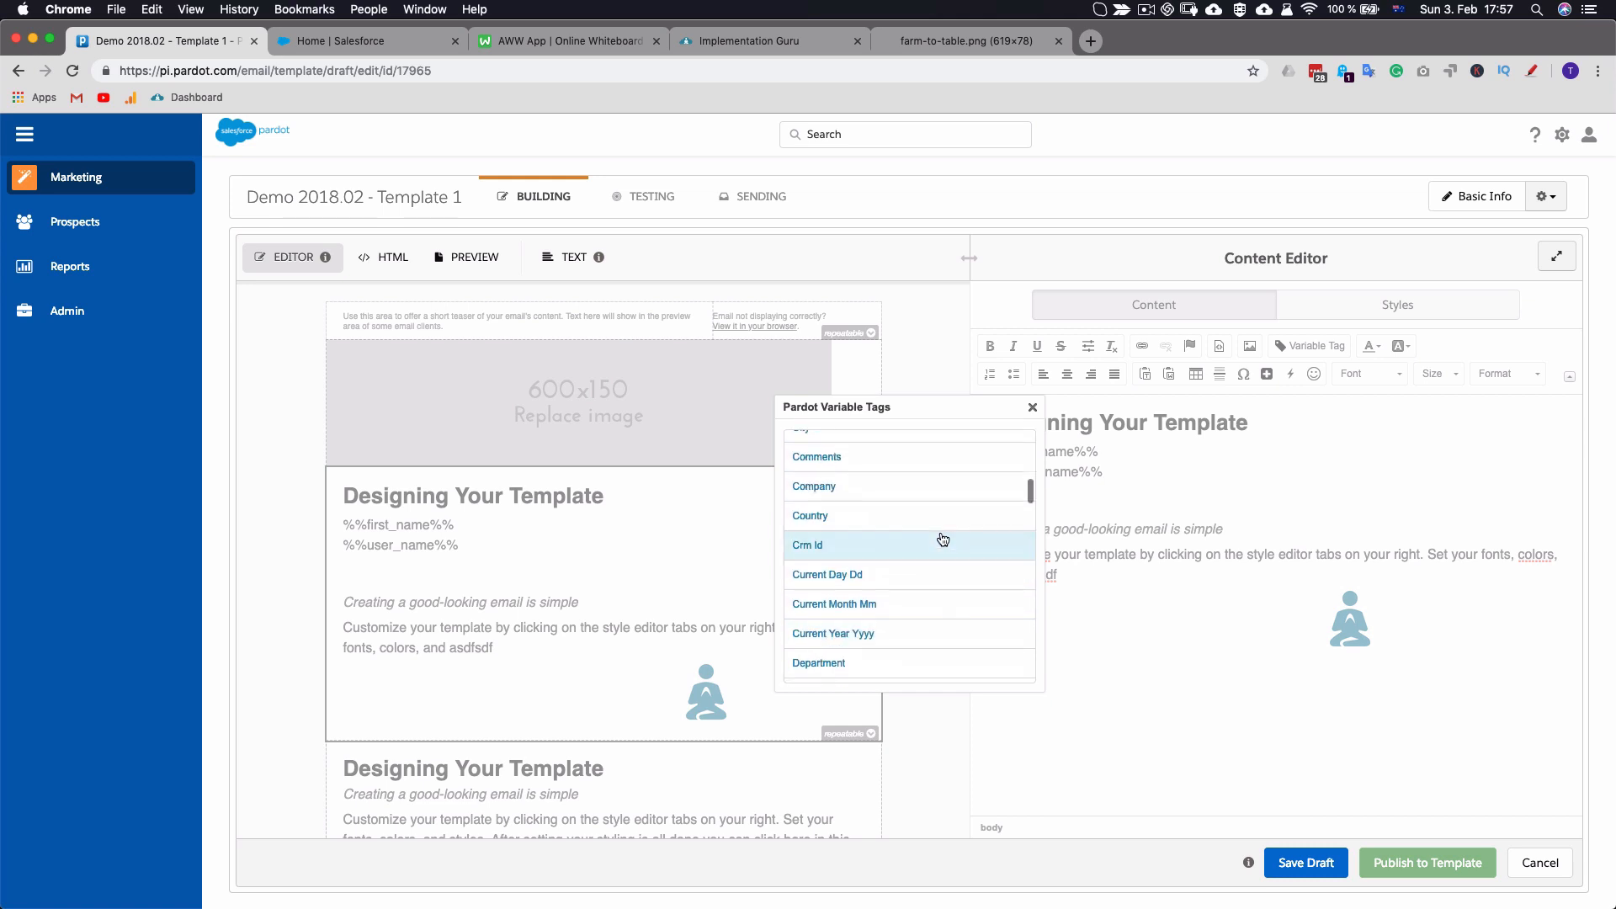
pyautogui.scroll(1, 932, 547)
pyautogui.scroll(2, 931, 546)
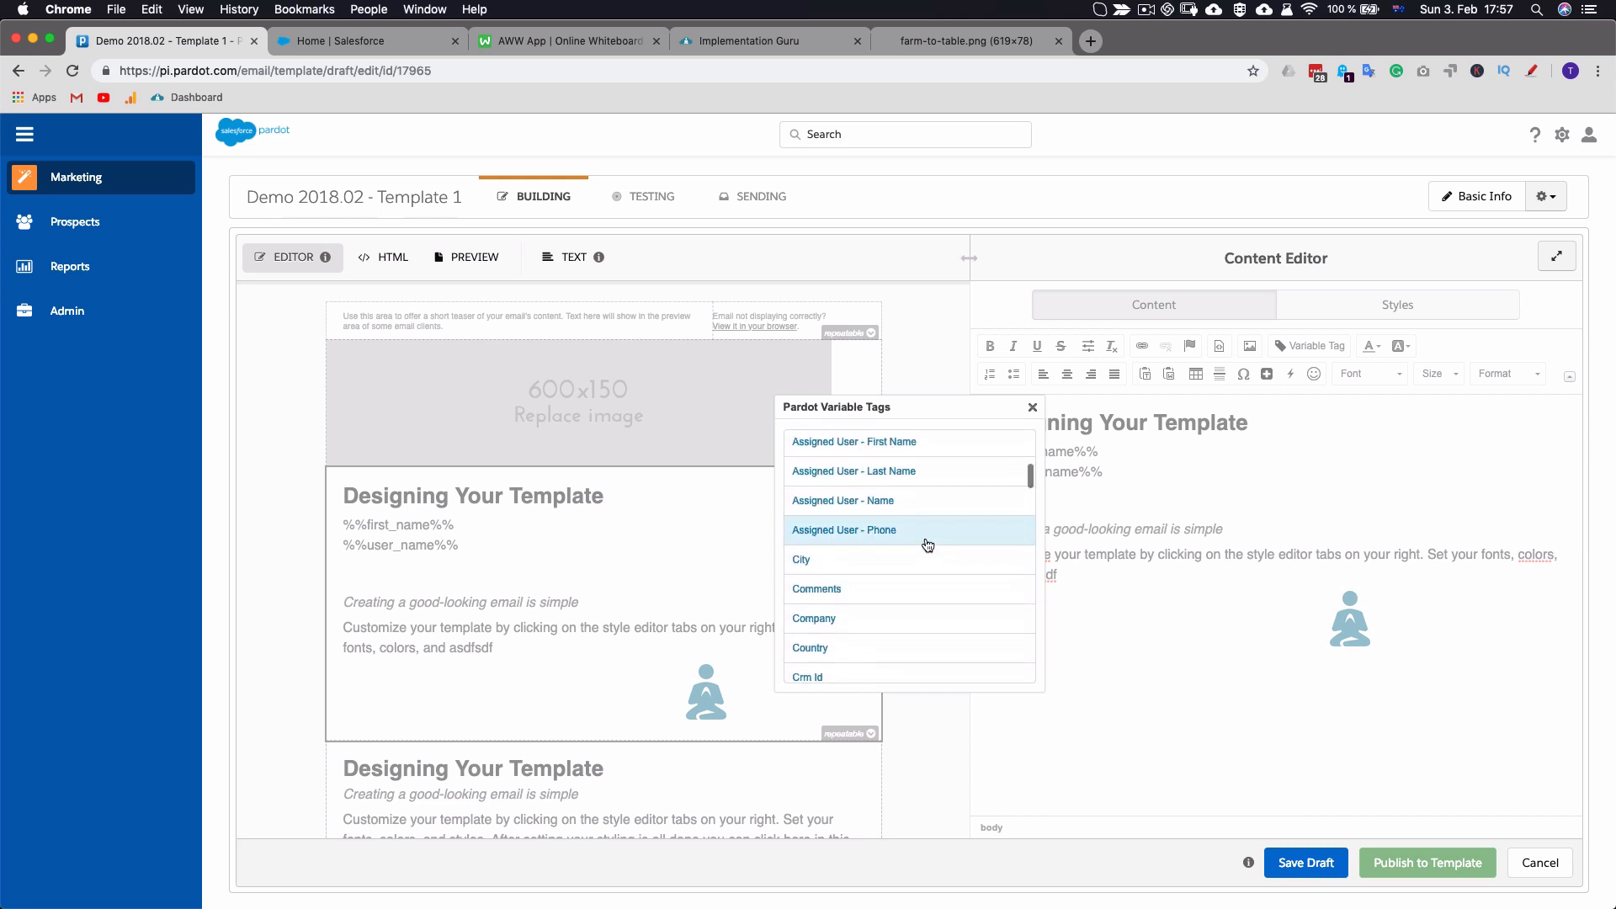
pyautogui.scroll(1, 930, 546)
pyautogui.scroll(4, 927, 546)
pyautogui.scroll(2, 928, 546)
pyautogui.scroll(2, 927, 544)
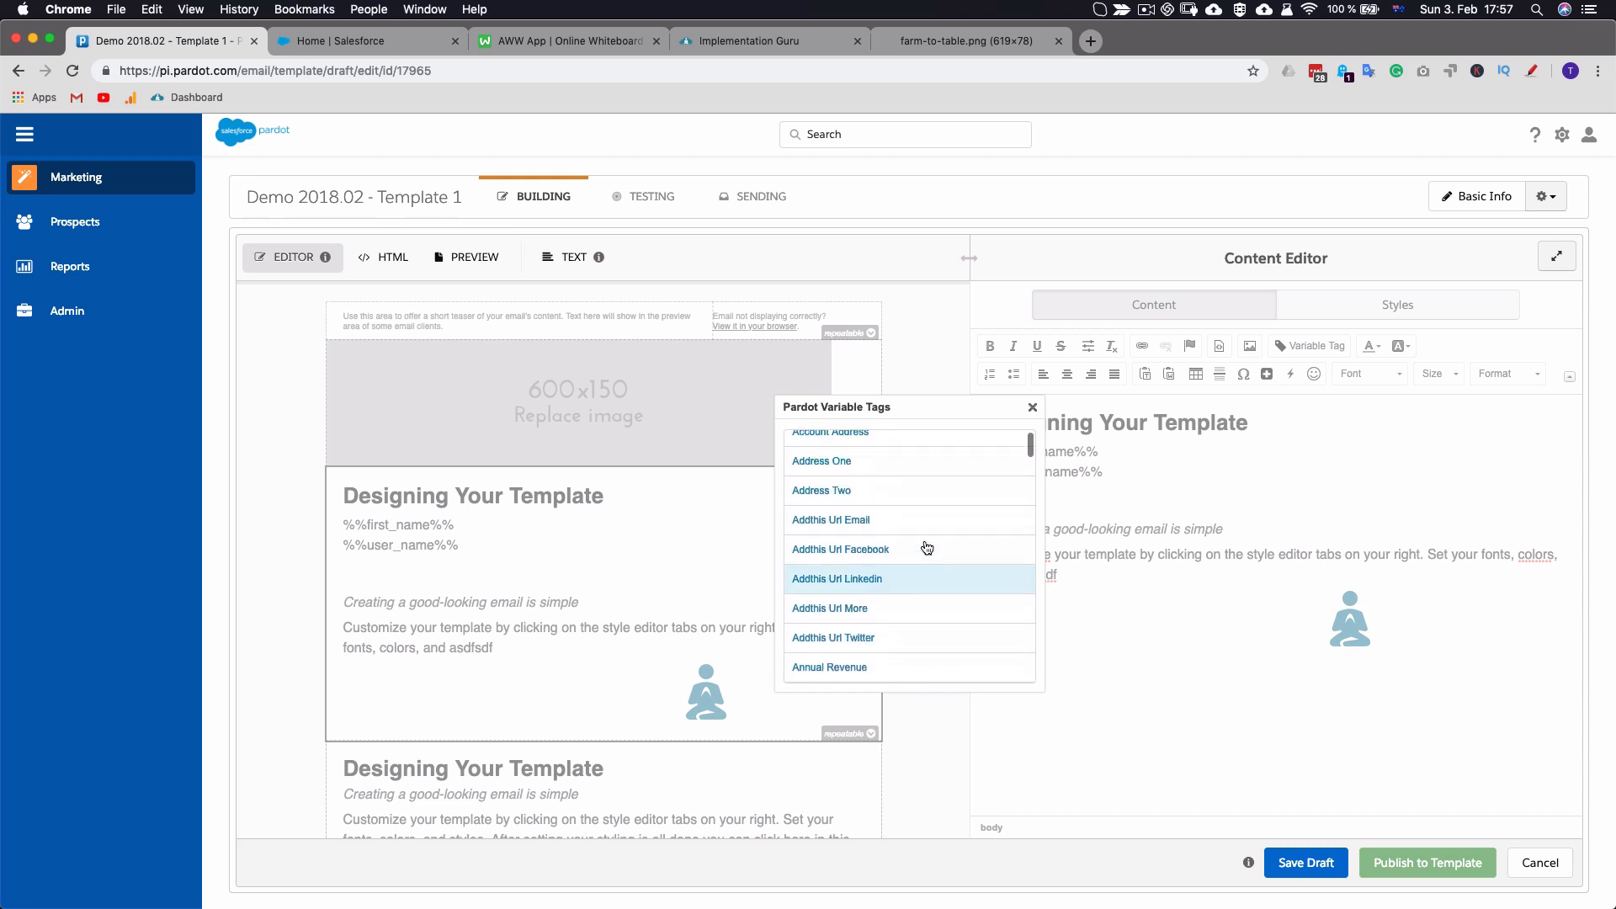
pyautogui.scroll(1, 923, 560)
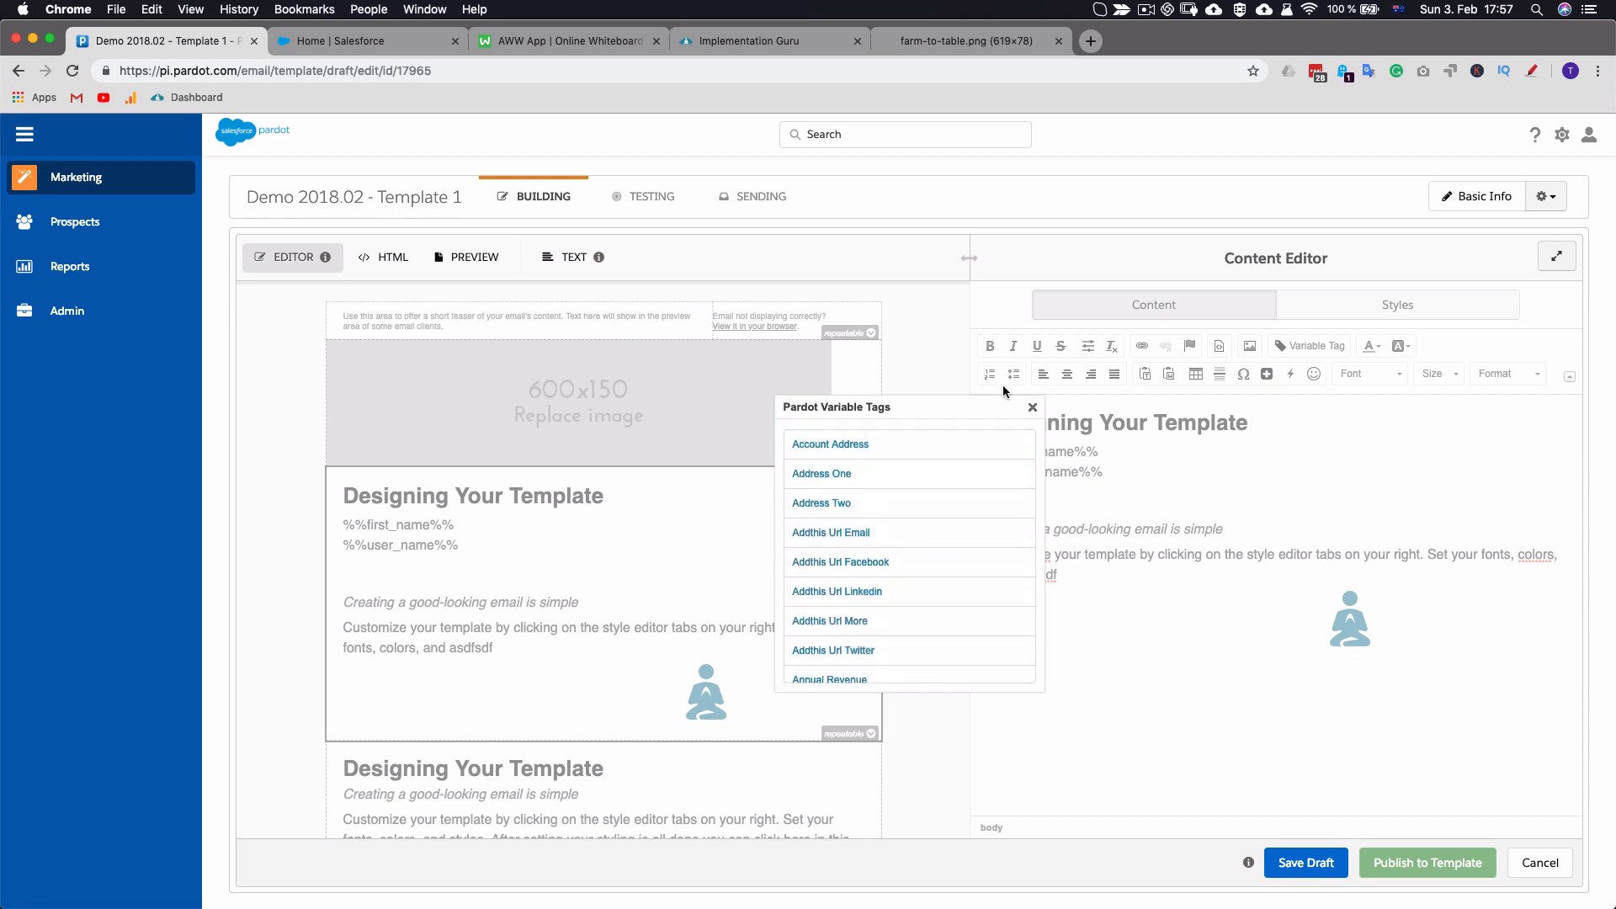
pyautogui.scroll(-5, 960, 511)
pyautogui.scroll(-3, 957, 513)
pyautogui.scroll(-3, 957, 513)
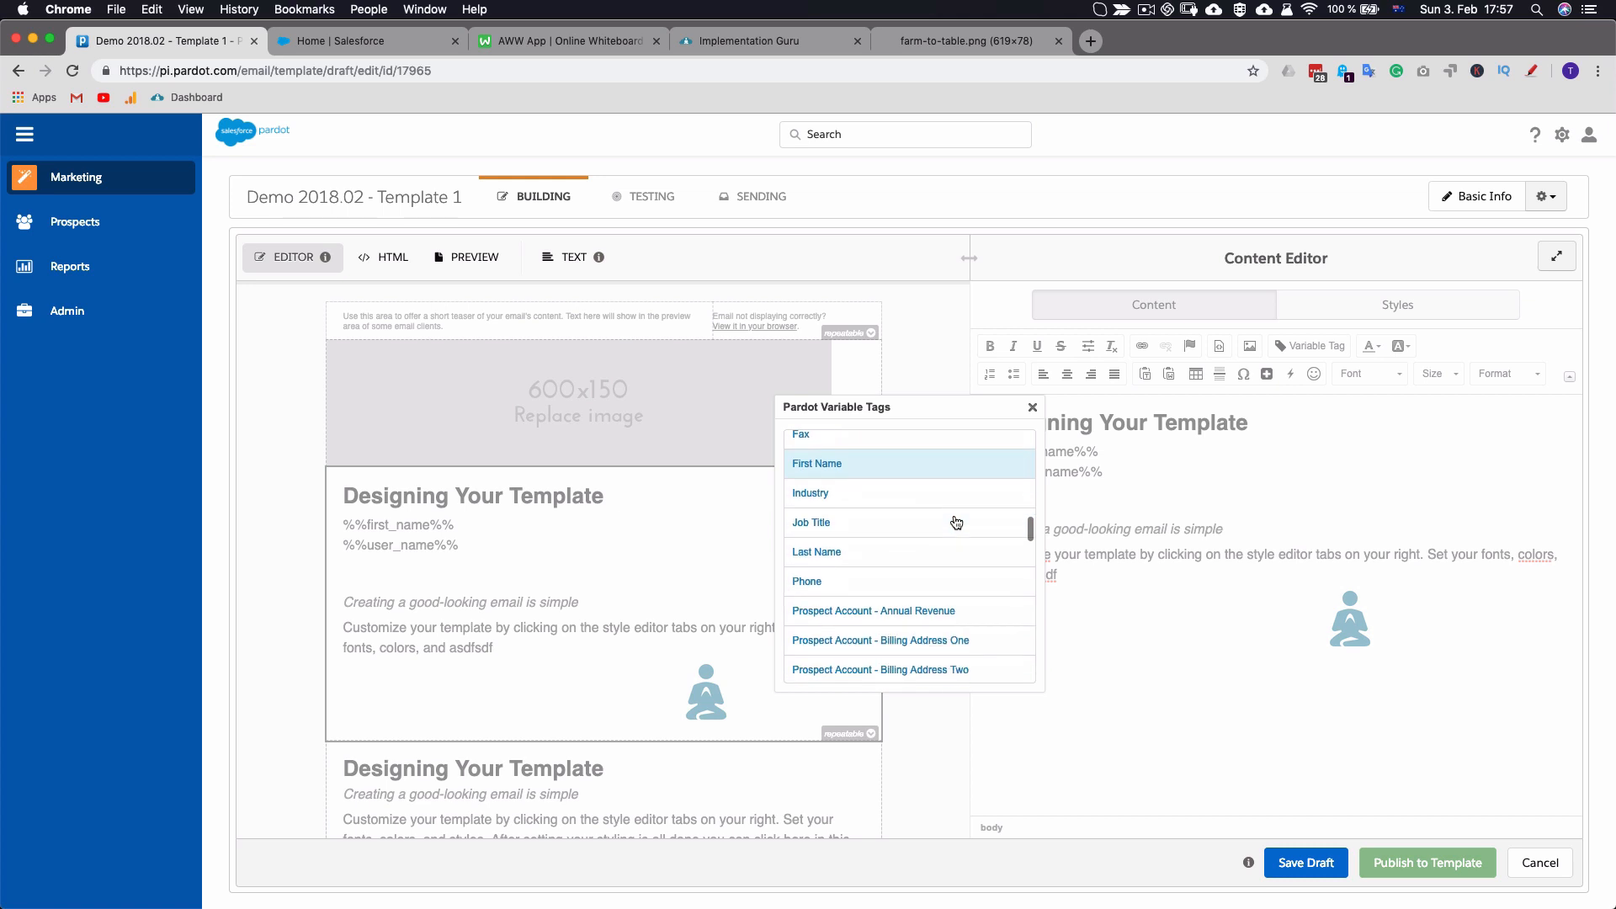
pyautogui.scroll(-2, 953, 527)
pyautogui.scroll(-2, 953, 531)
pyautogui.scroll(-2, 954, 533)
pyautogui.scroll(-2, 954, 535)
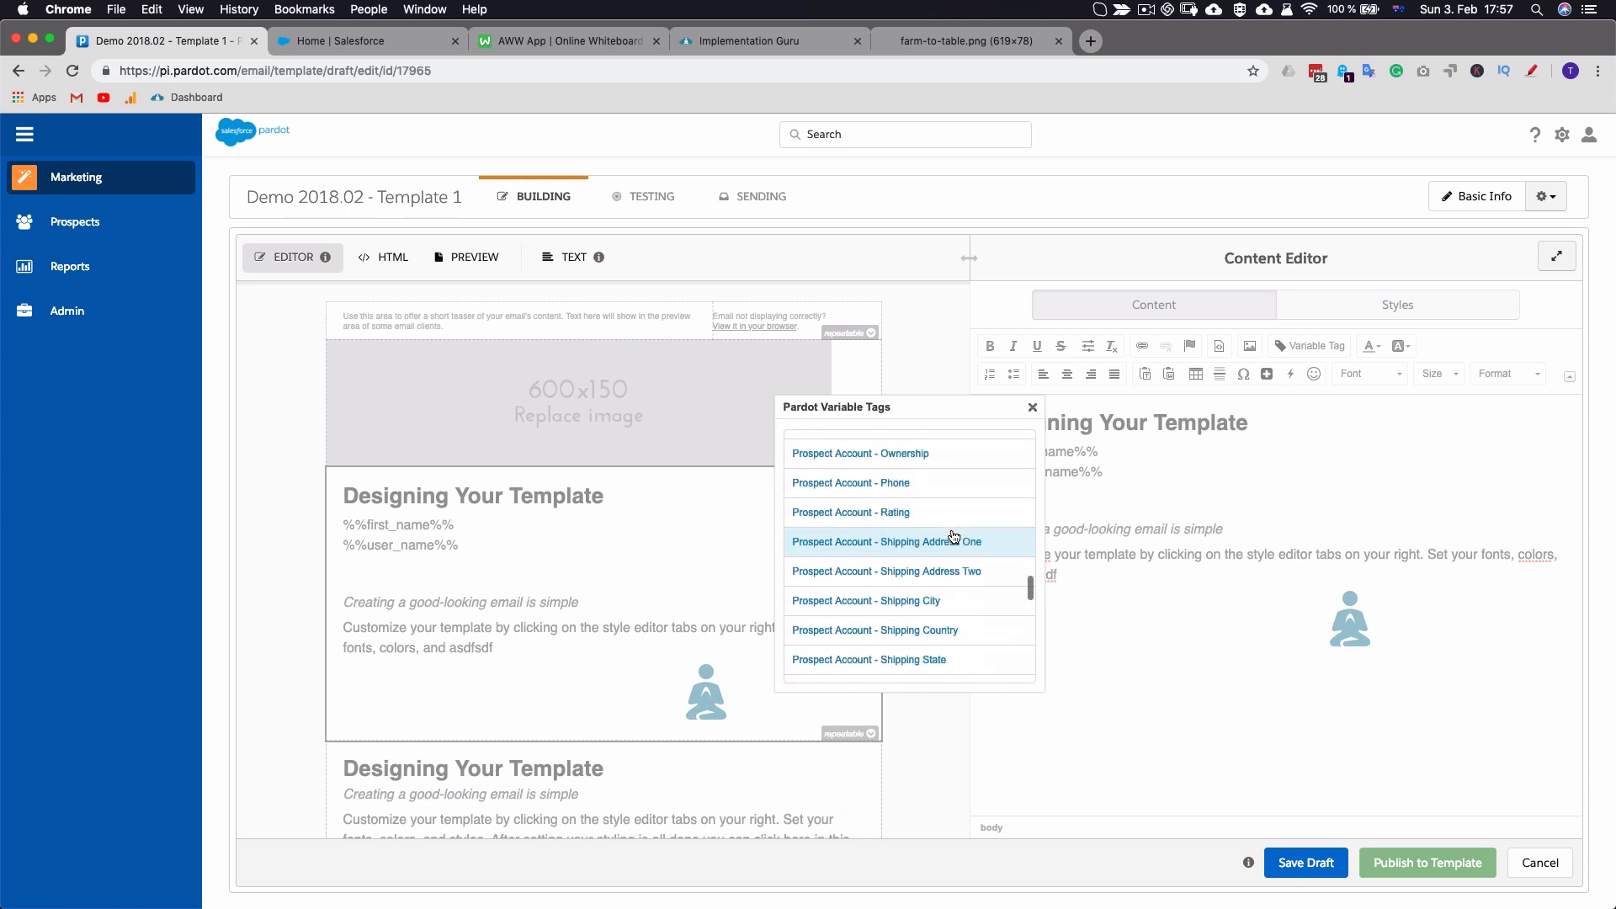
pyautogui.scroll(-2, 954, 539)
pyautogui.scroll(-1, 954, 537)
pyautogui.scroll(3, 952, 535)
pyautogui.scroll(3, 952, 537)
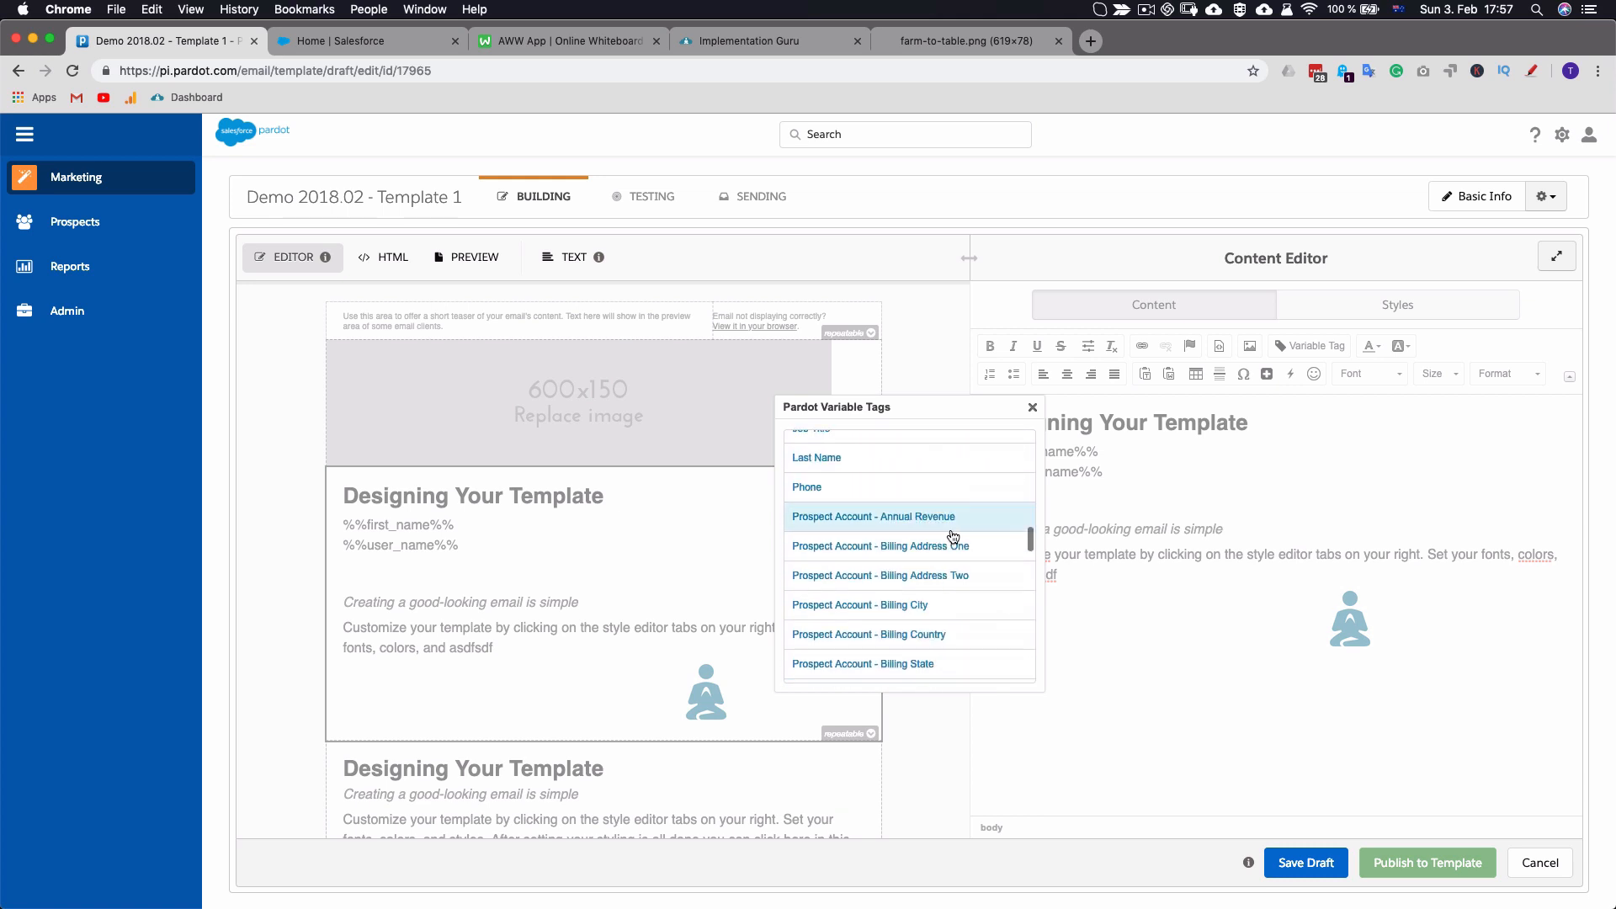
pyautogui.scroll(3, 952, 539)
pyautogui.scroll(3, 952, 536)
pyautogui.scroll(1, 952, 537)
pyautogui.click(1032, 407)
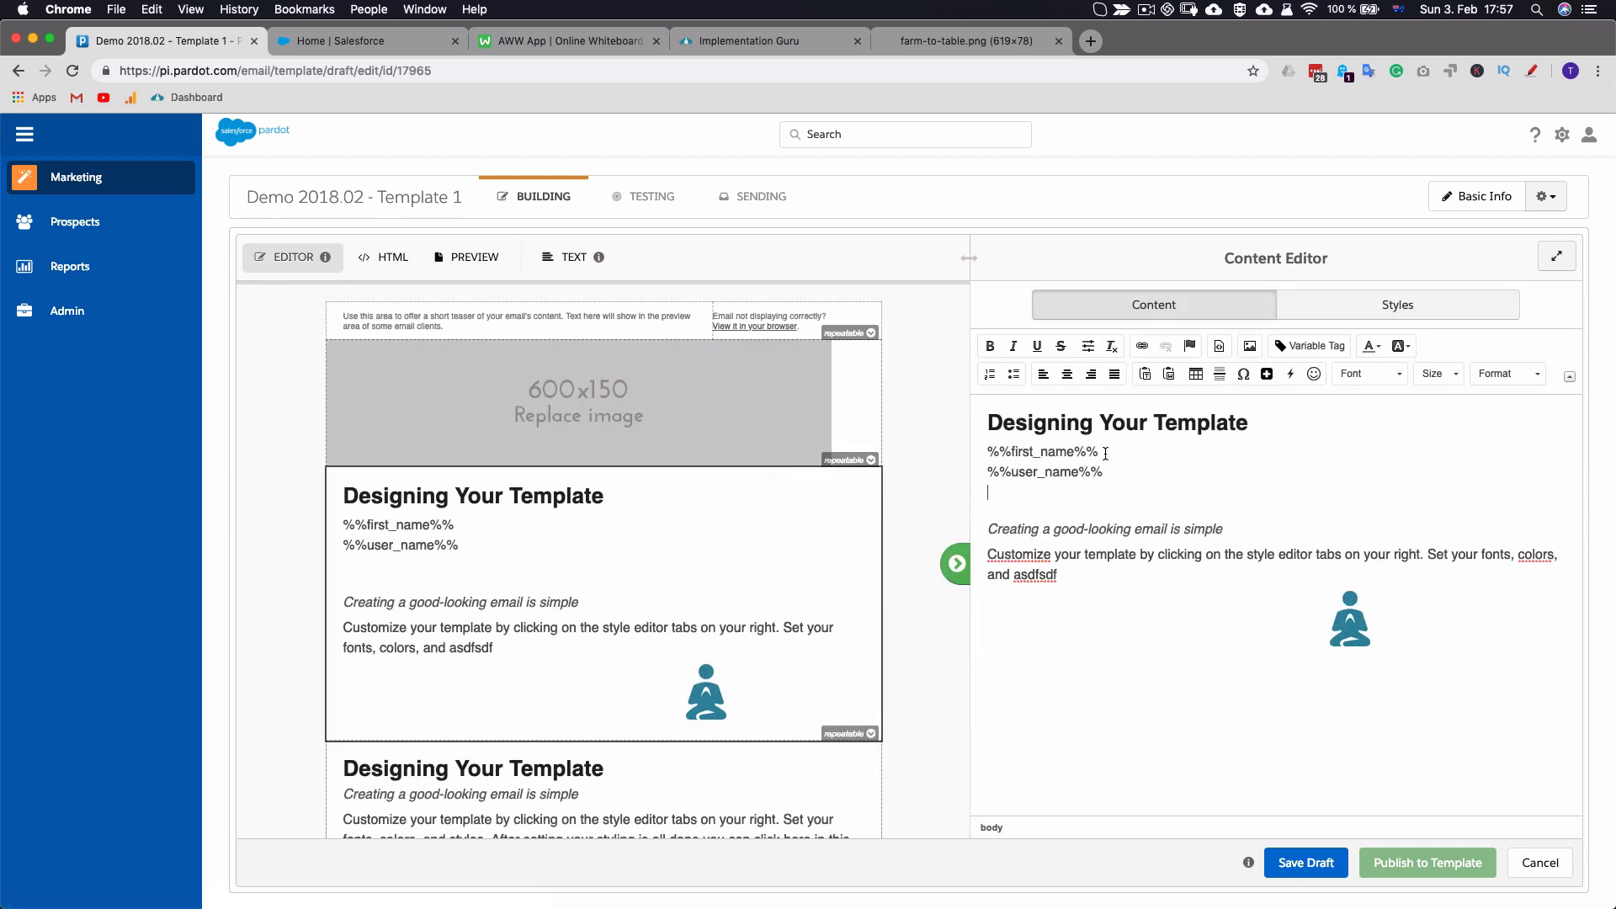
pyautogui.moveTo(1100, 452); pyautogui.dragTo(985, 452)
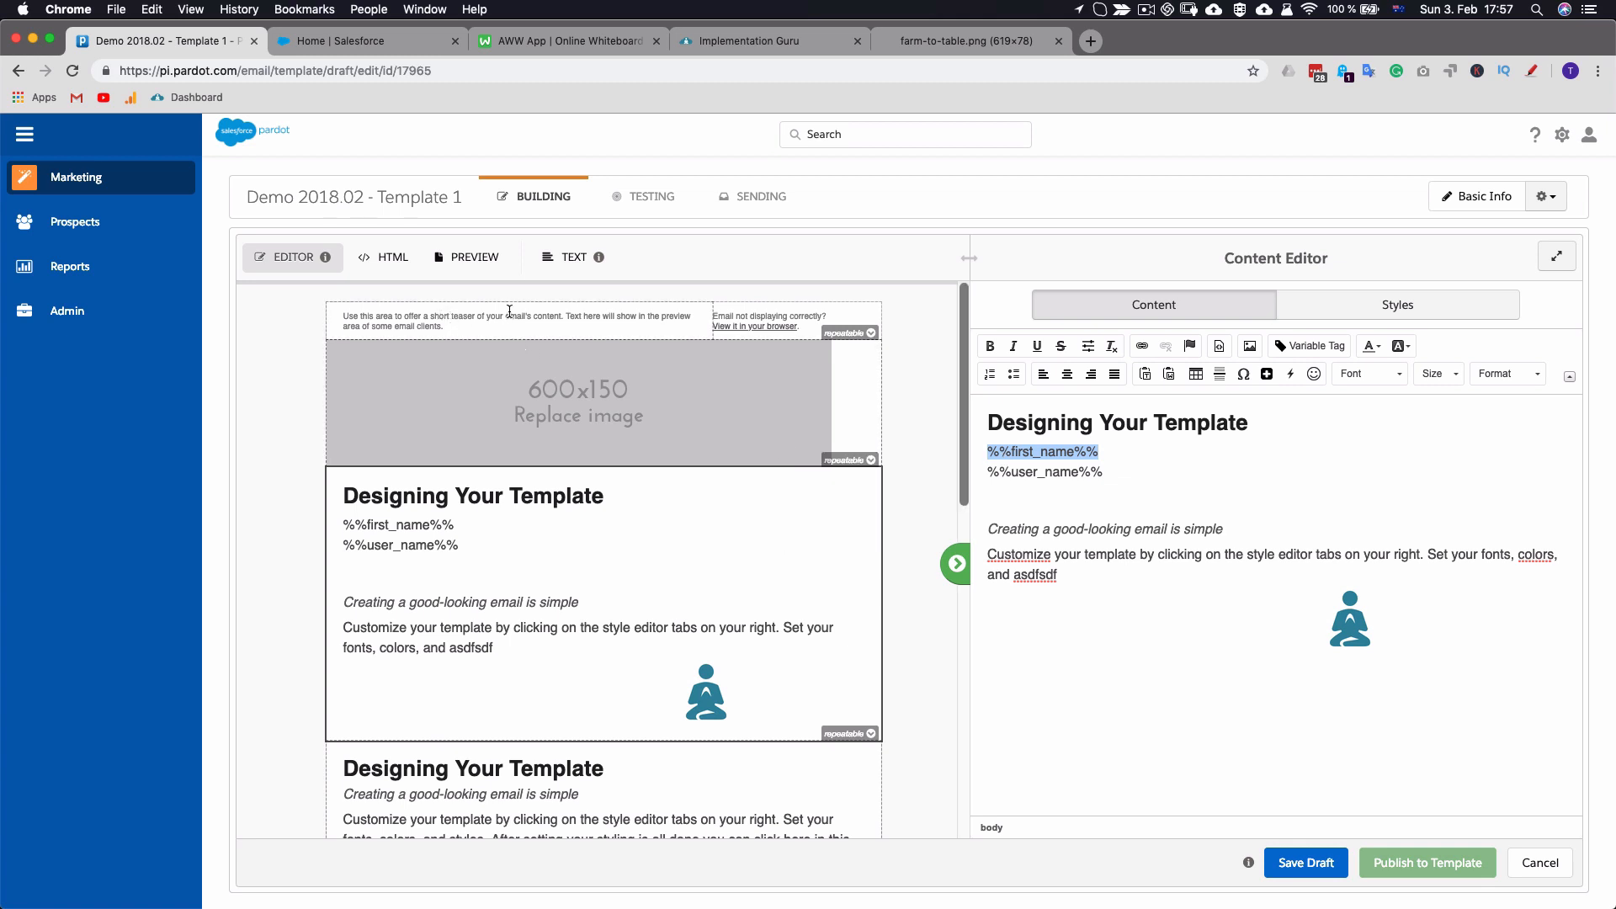
pyautogui.click(463, 260)
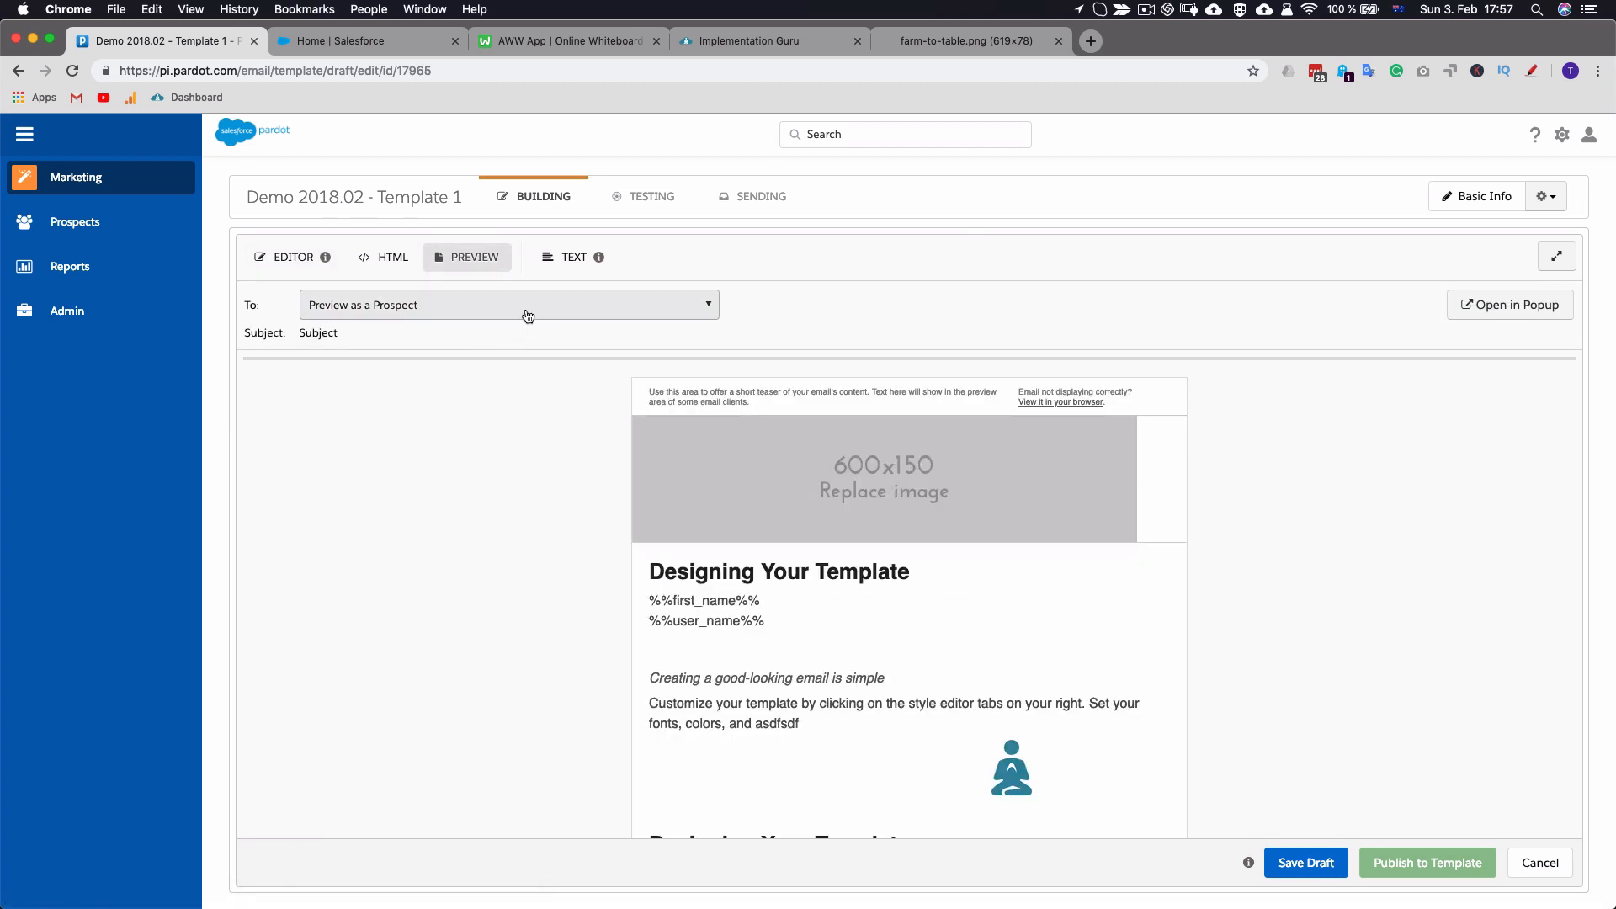
pyautogui.click(384, 310)
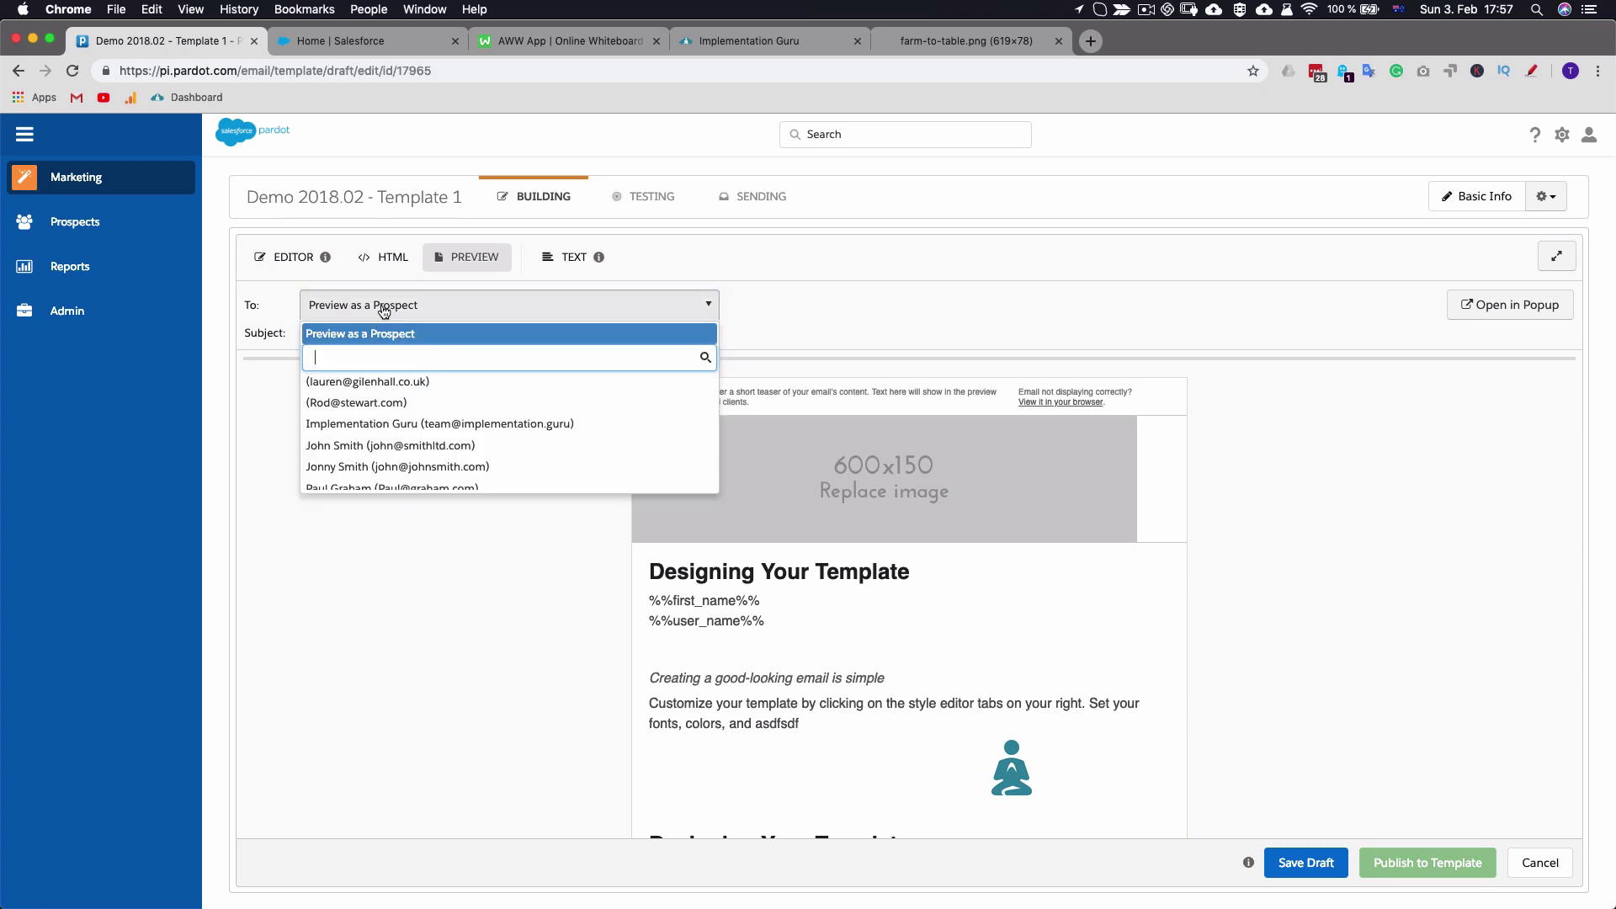
pyautogui.click(424, 445)
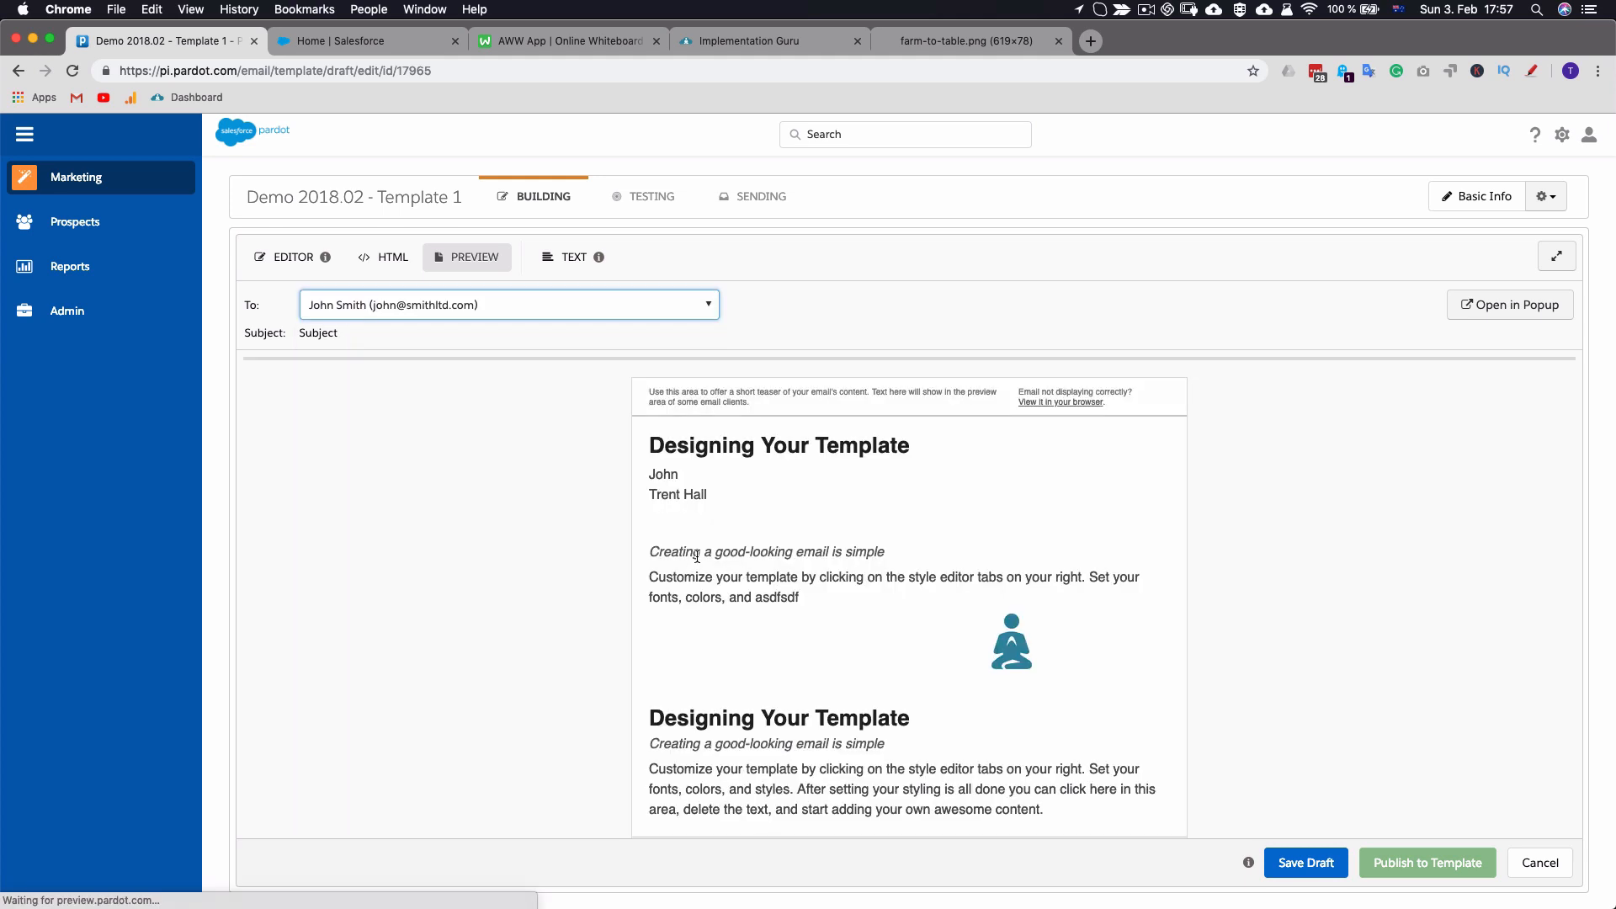
pyautogui.moveTo(640, 600)
pyautogui.mouseDown()
pyautogui.moveTo(700, 602)
pyautogui.moveTo(651, 620)
pyautogui.mouseUp()
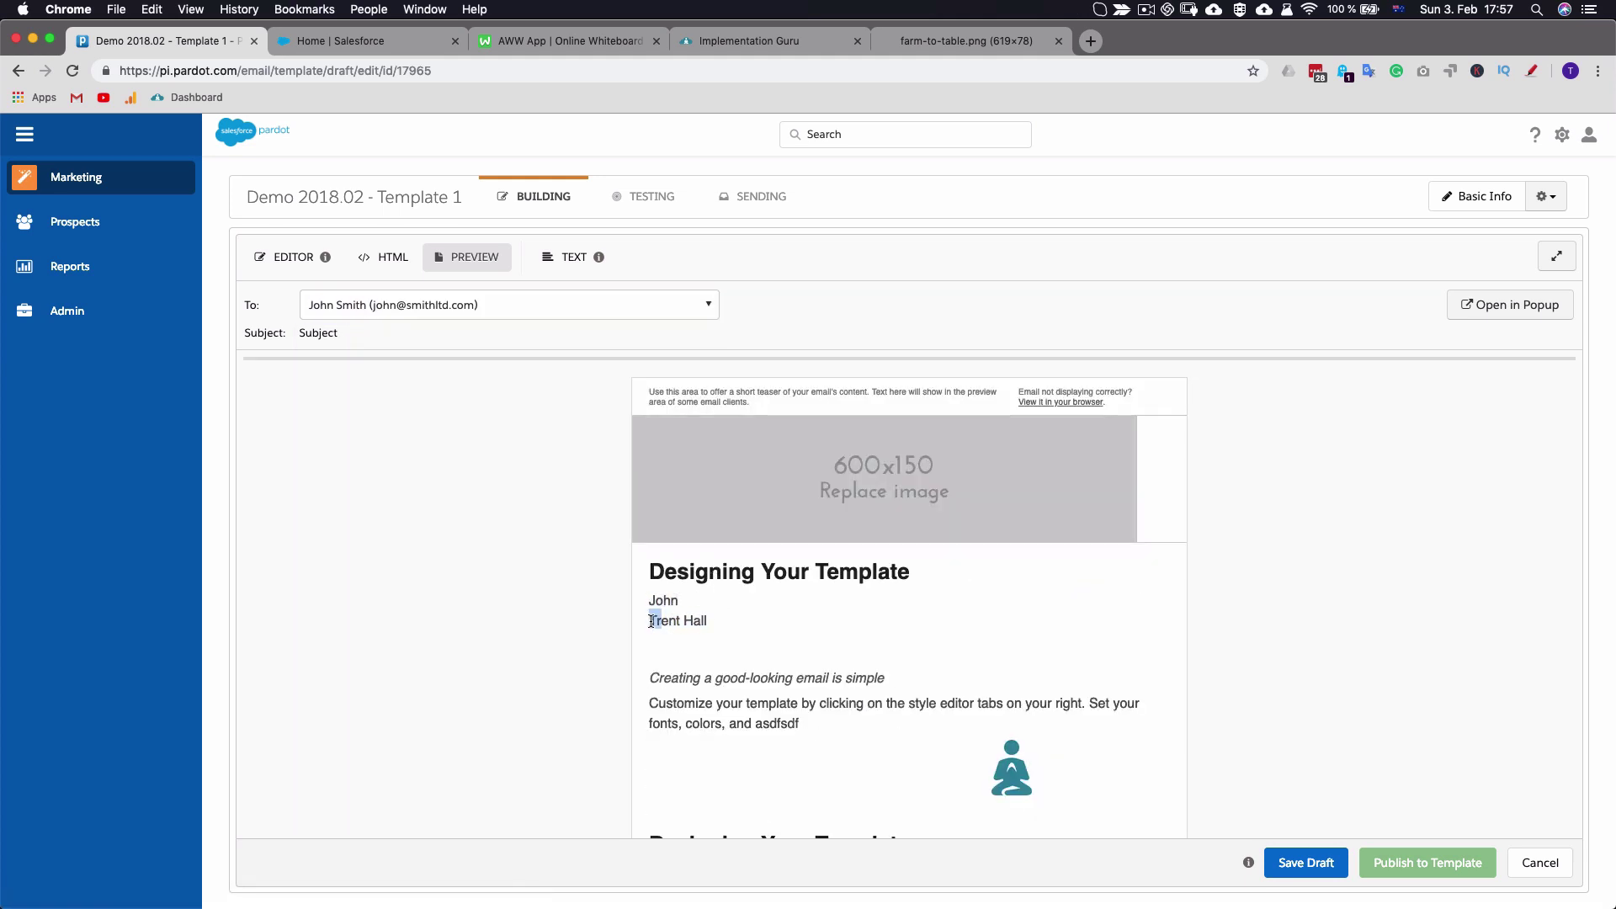
# Step: Render the preview again for a prospect without a first name
pyautogui.click(490, 304)
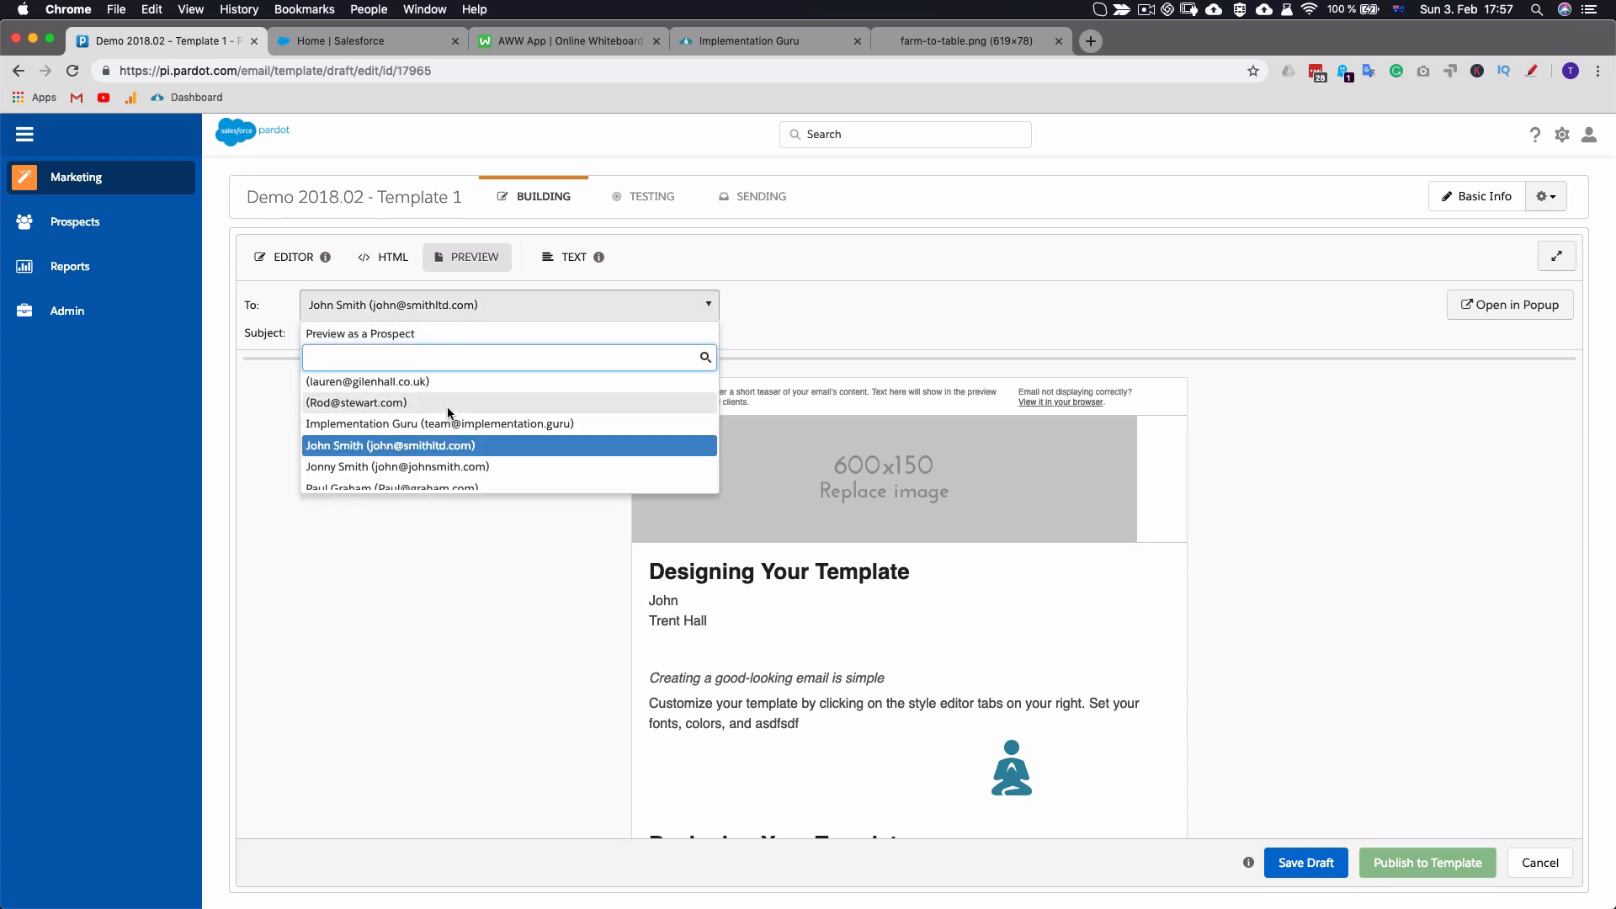
pyautogui.click(331, 403)
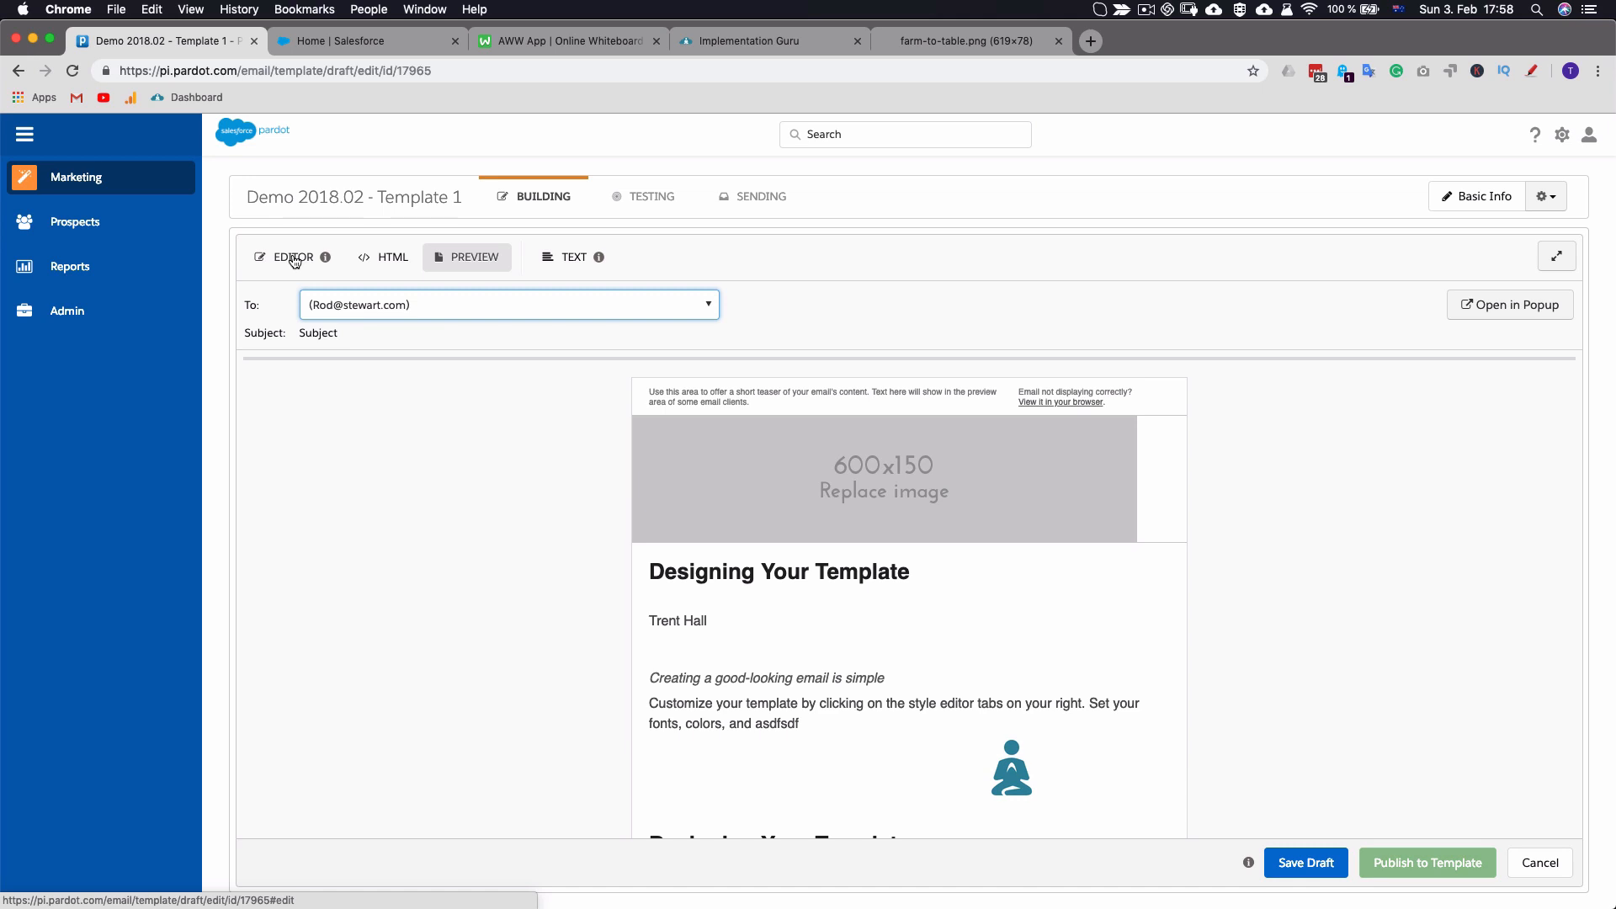
# Step: Return to the template editor and bring up the Prospect Fields settings in a new browser tab
pyautogui.click(295, 258)
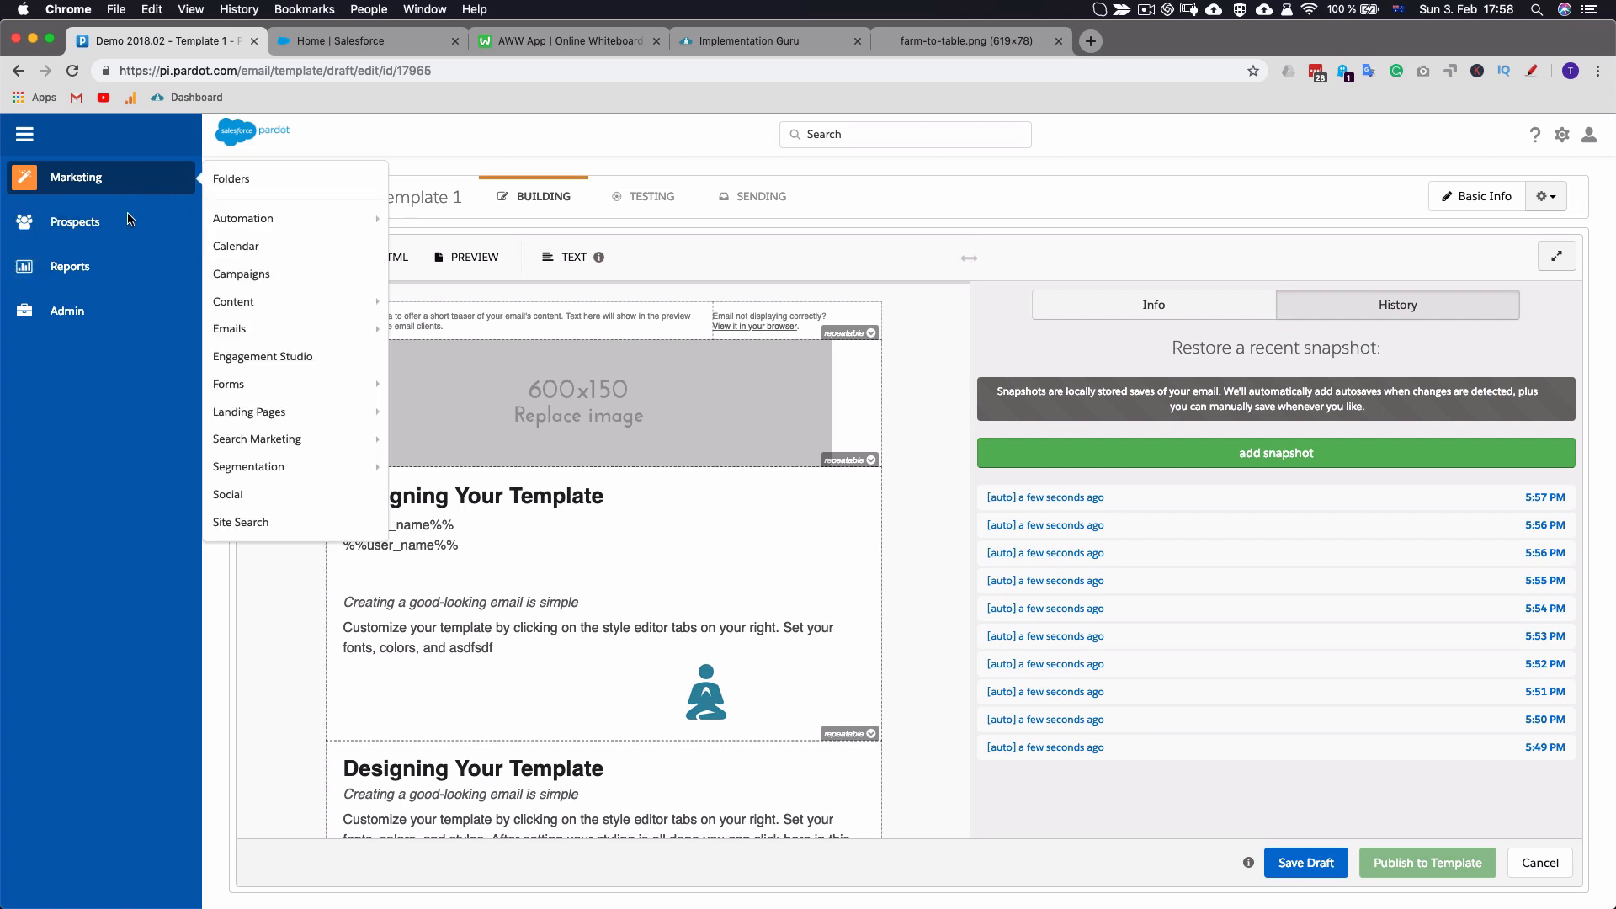
pyautogui.moveTo(67, 311)
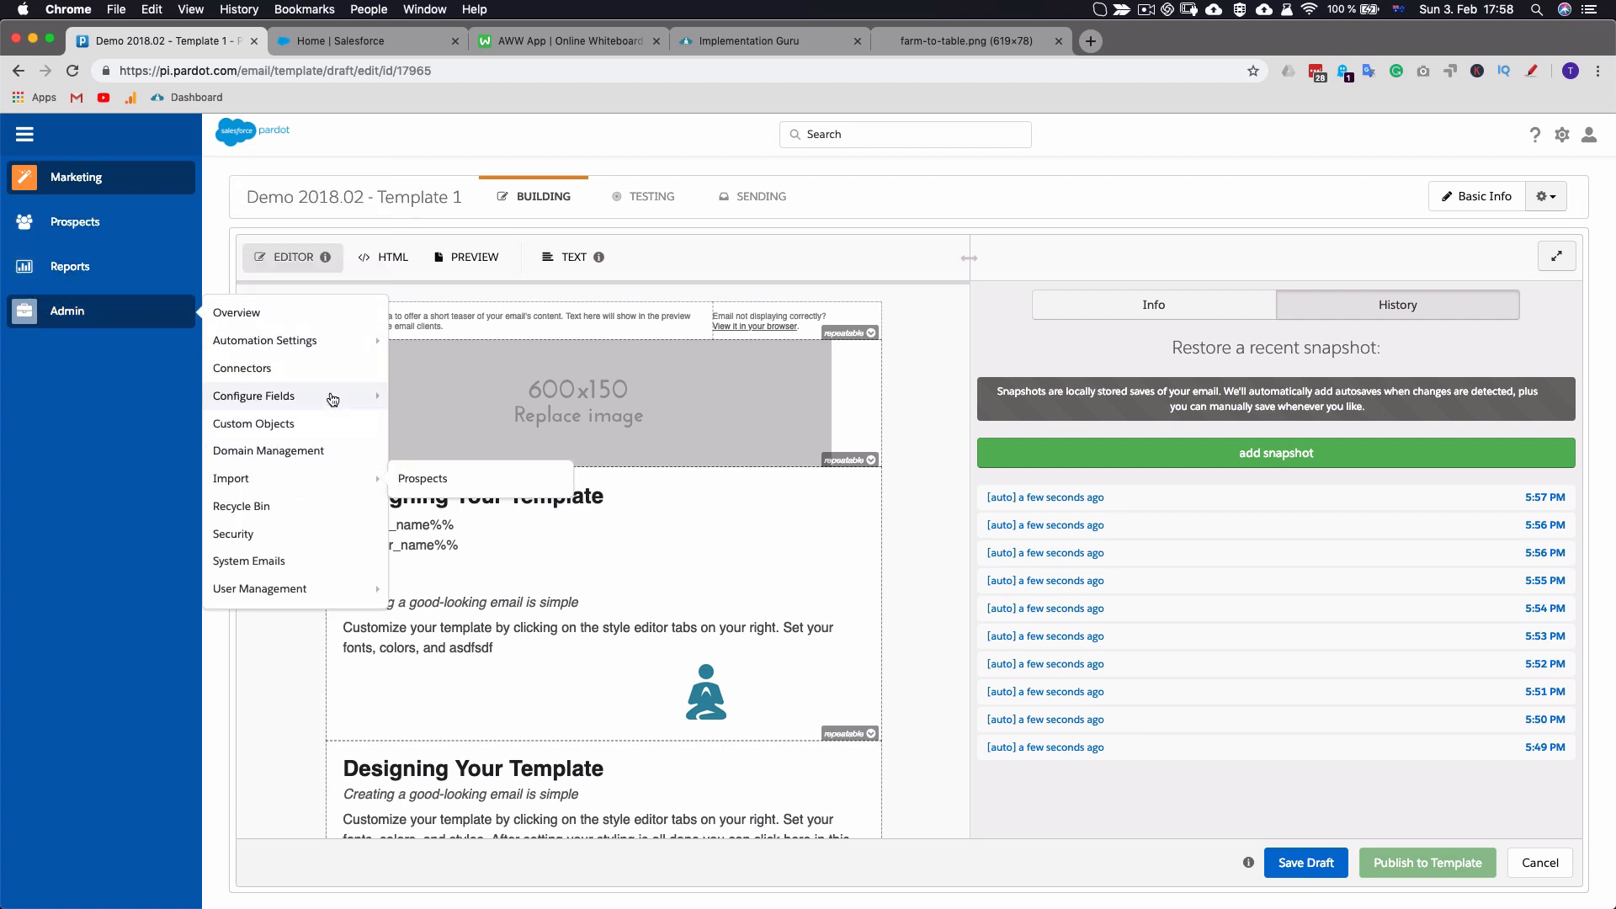
pyautogui.moveTo(254, 395)
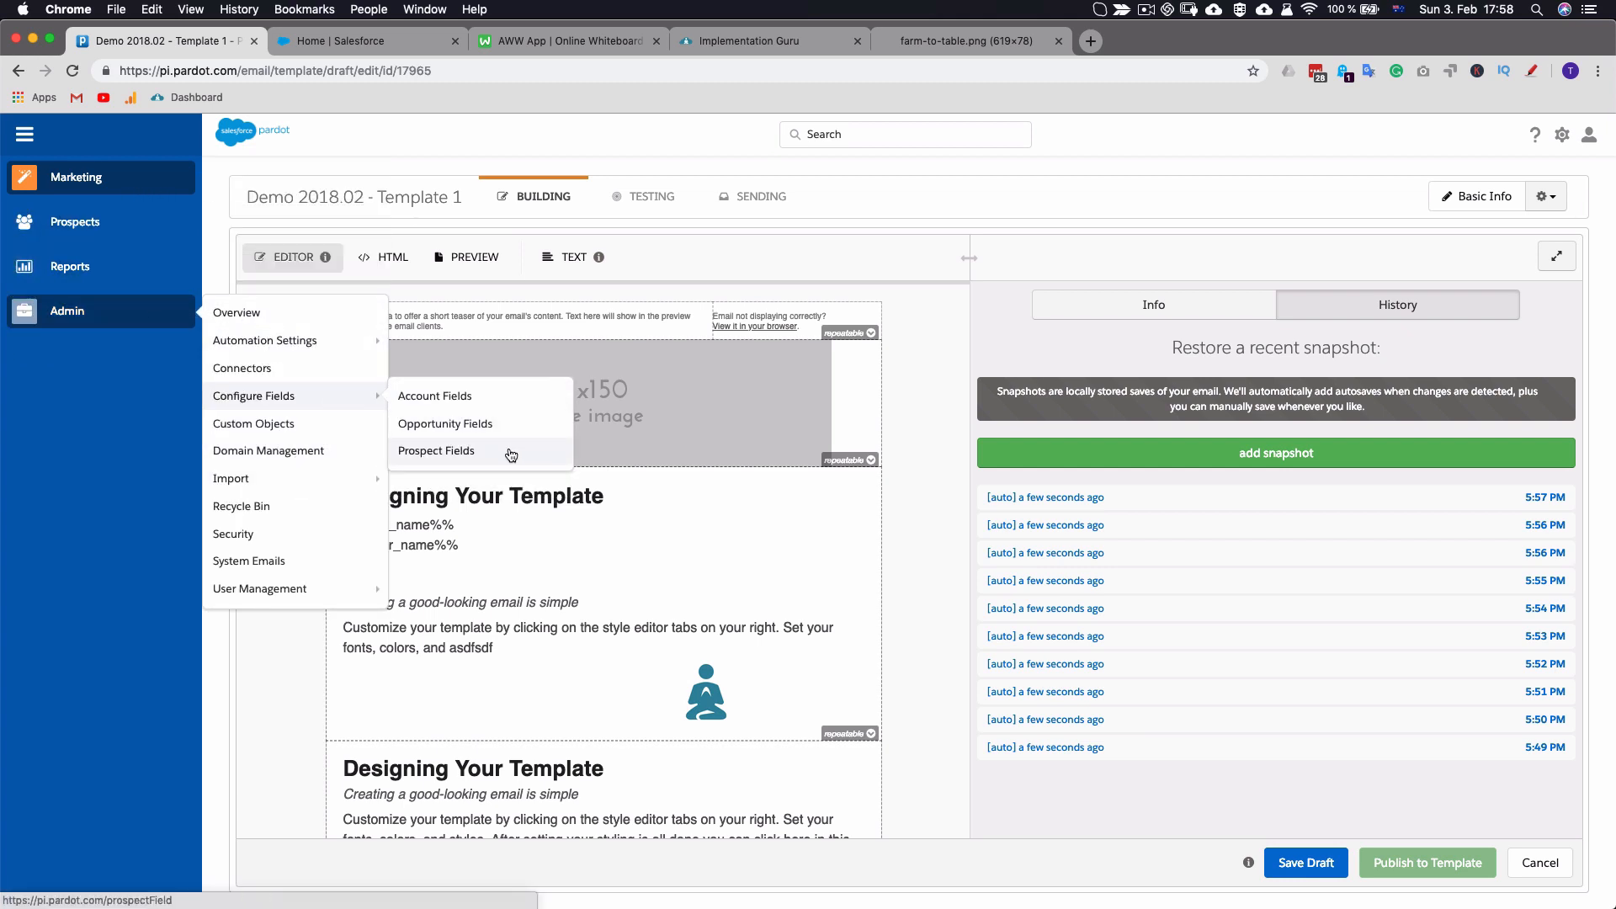
pyautogui.keyDown('super'); pyautogui.click(511, 455); pyautogui.keyUp('super')
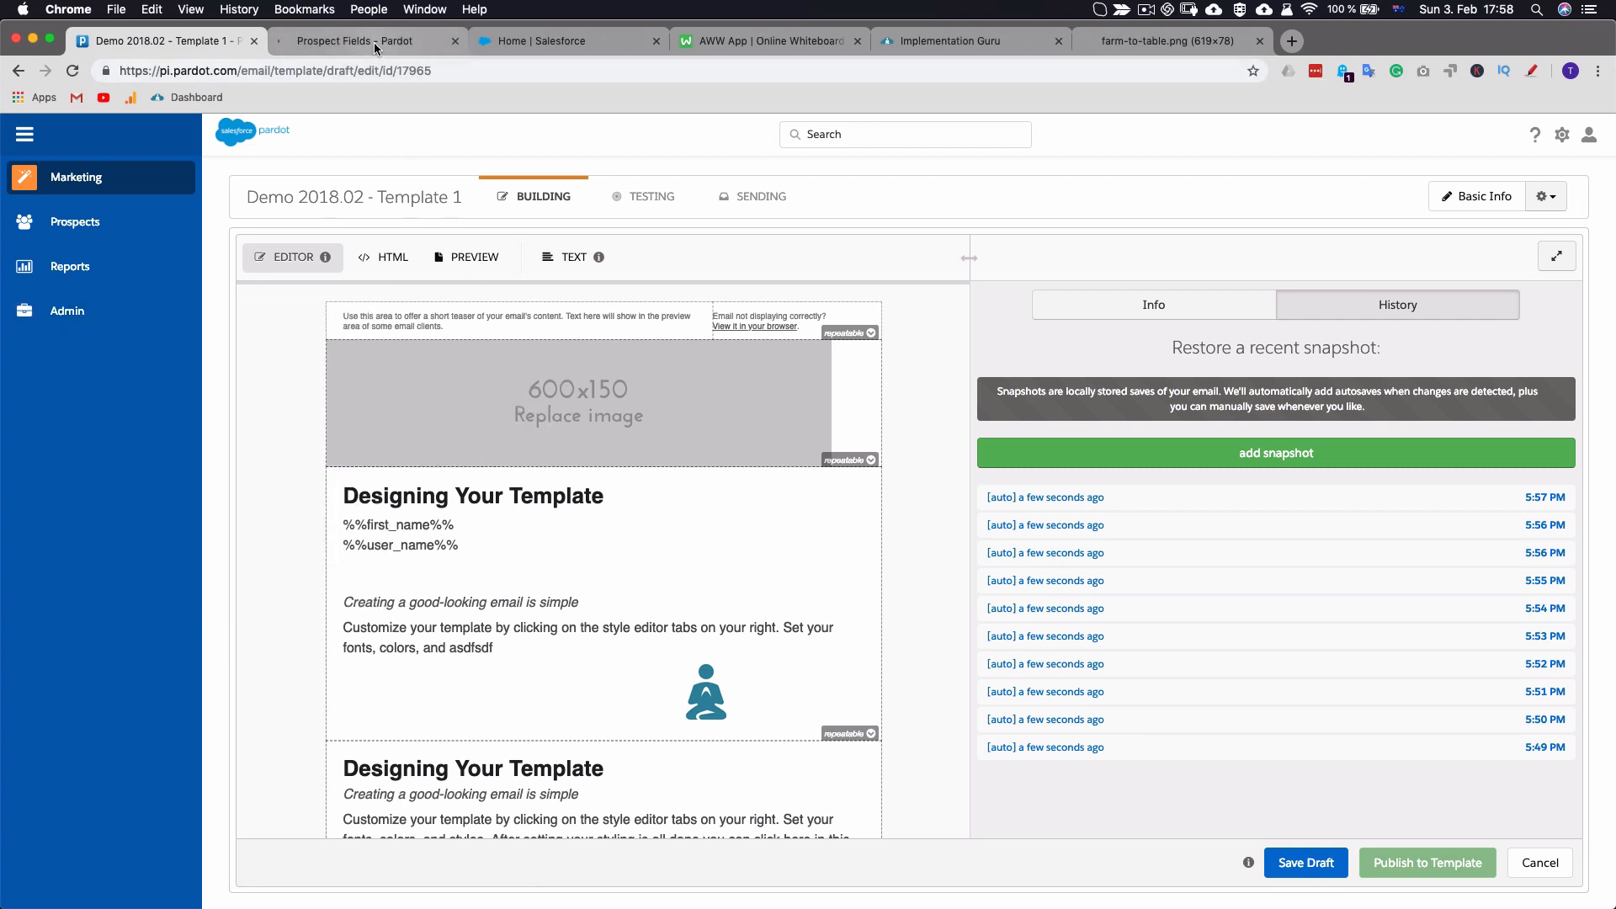
pyautogui.click(374, 42)
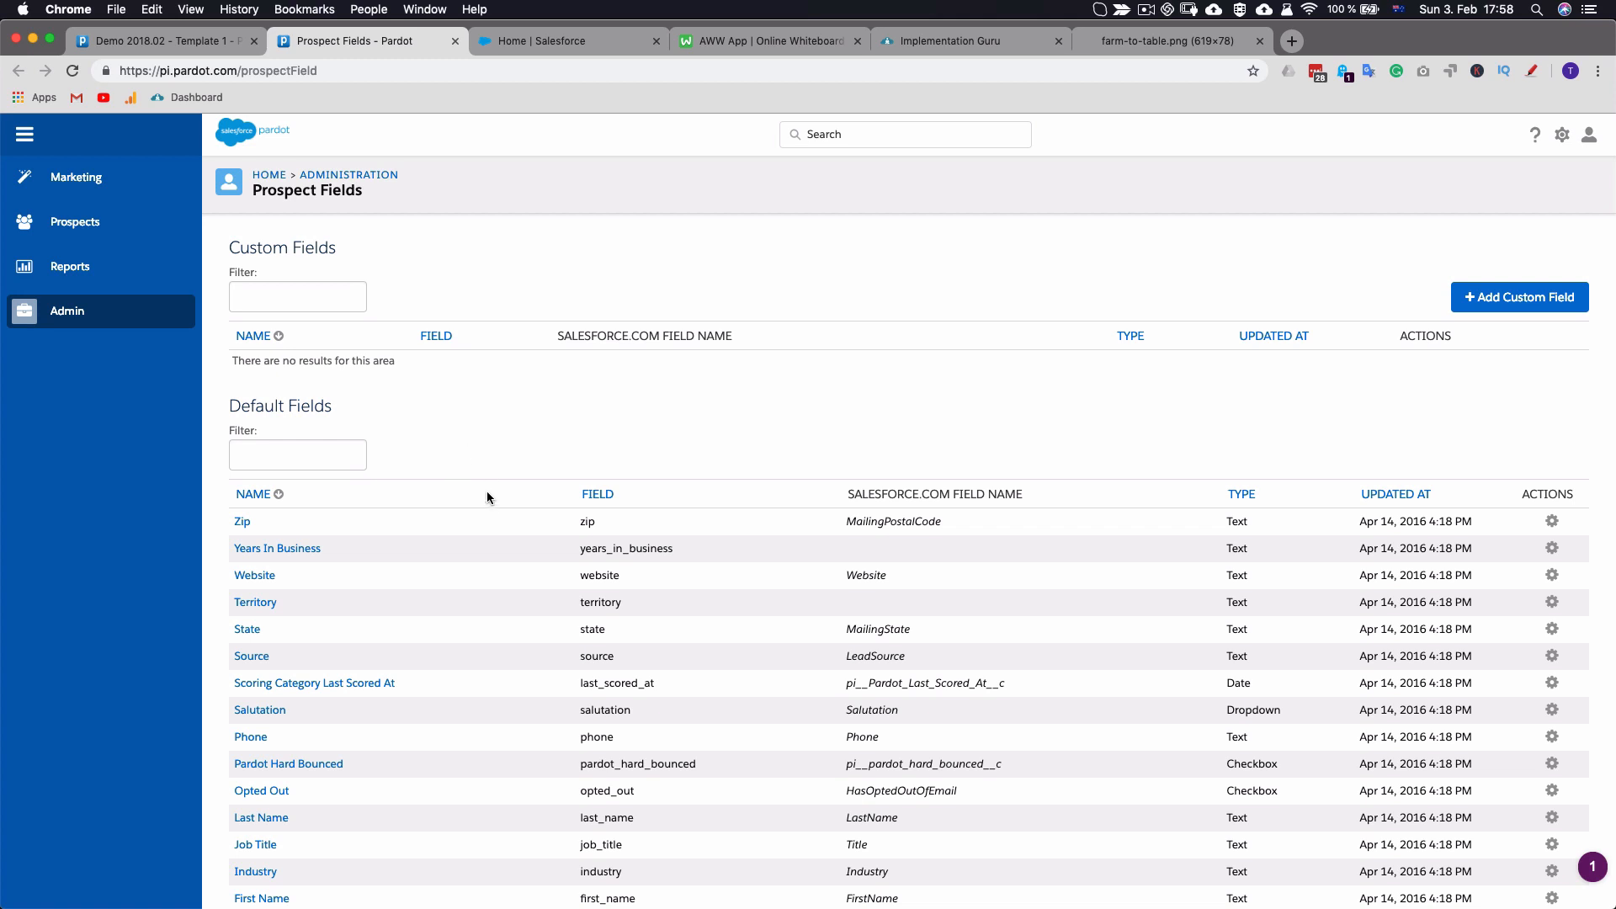
pyautogui.scroll(-2, 486, 495)
pyautogui.scroll(-2, 484, 497)
pyautogui.scroll(-2, 475, 501)
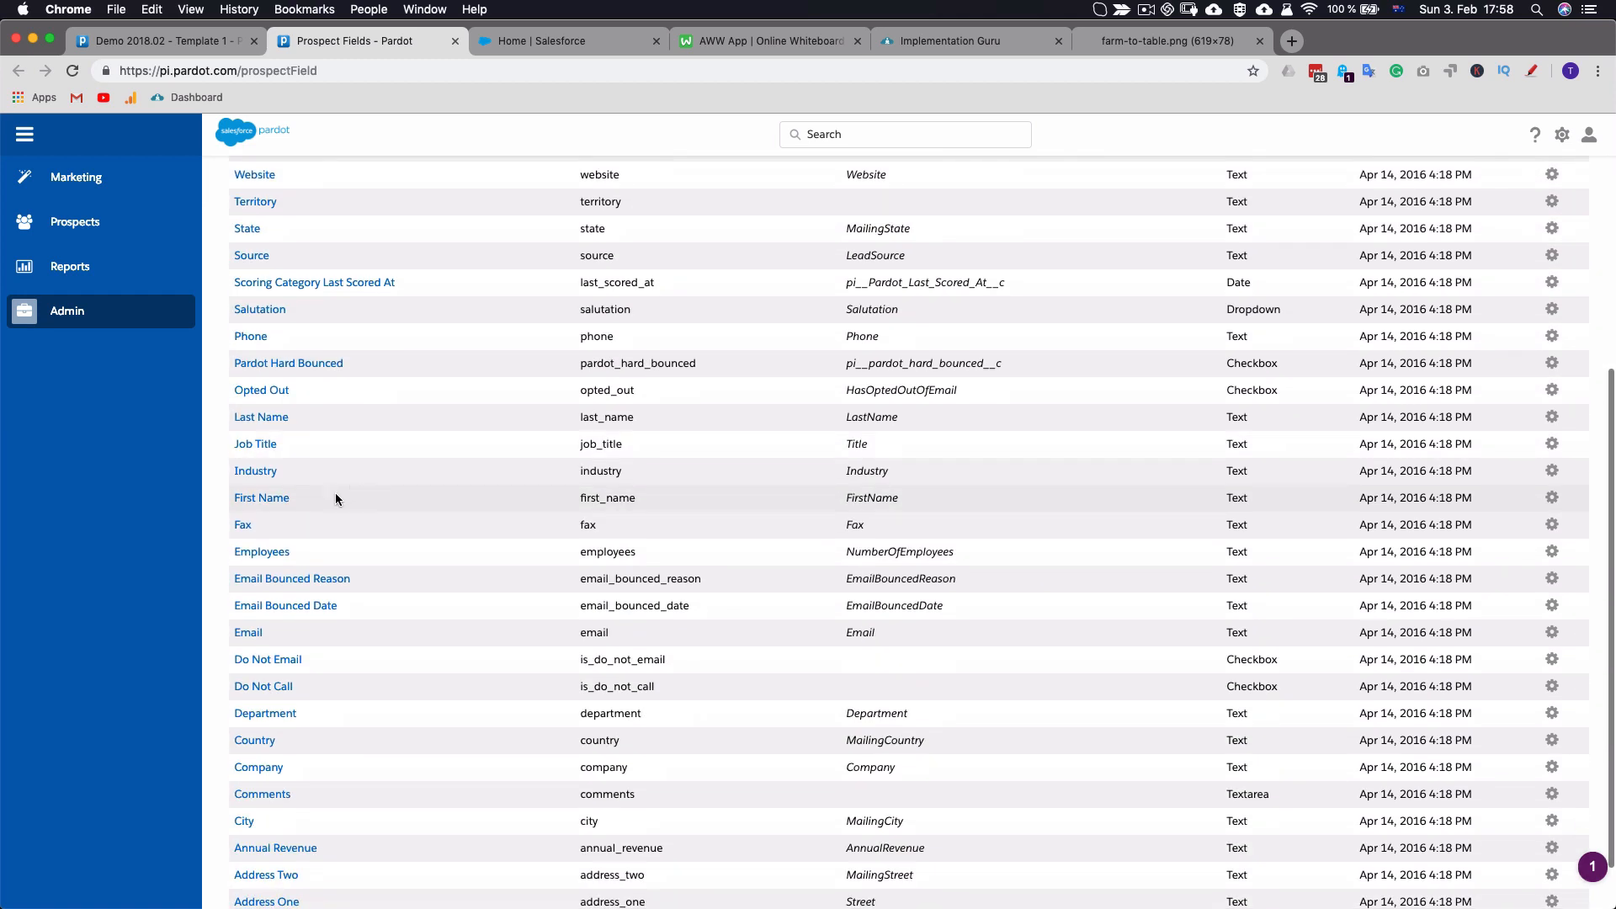
# Step: View the First Name field details and point out its default mail merge value setting
pyautogui.click(279, 505)
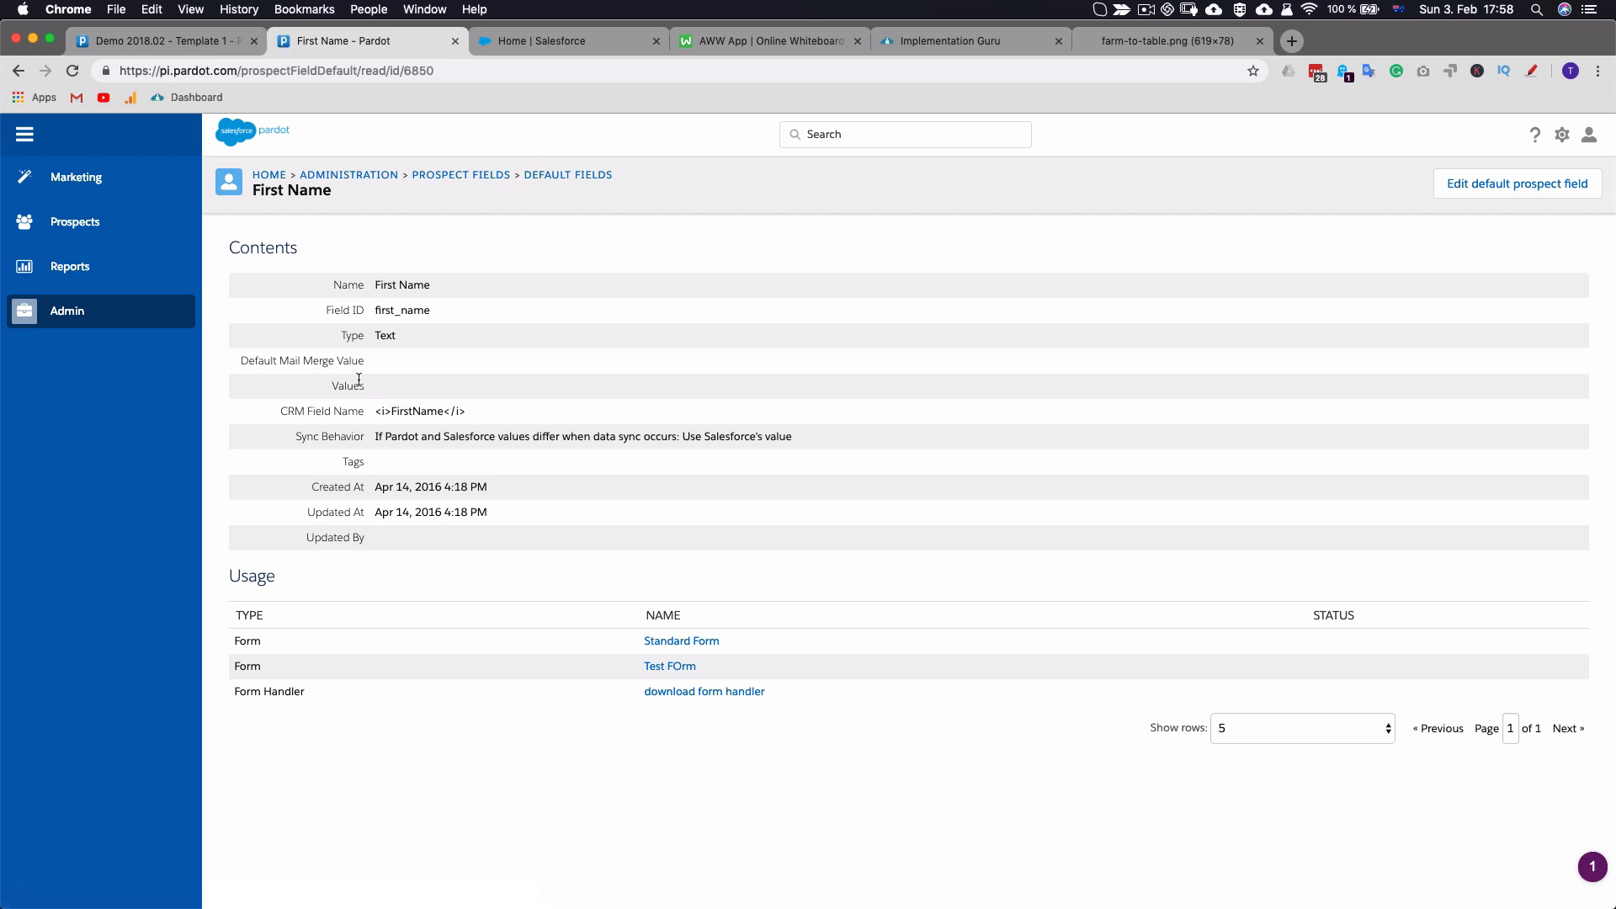
pyautogui.moveTo(243, 359); pyautogui.dragTo(373, 360)
pyautogui.click(385, 361)
# Step: Give the First Name field the default mail merge value 'there', save it, and return to the template tab
pyautogui.click(1454, 190)
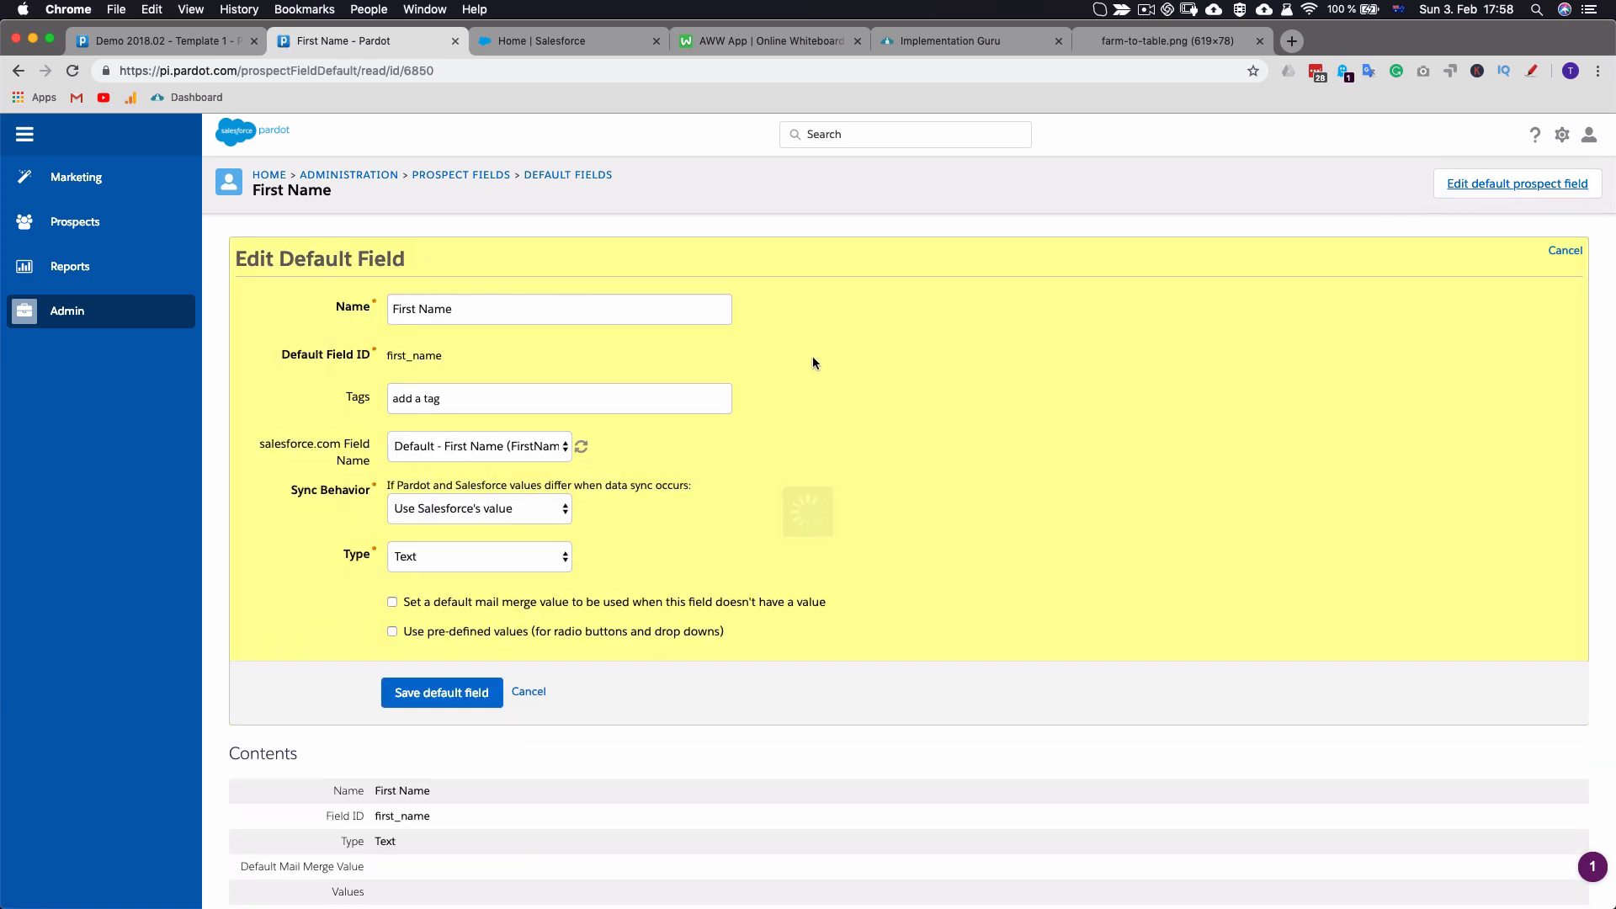
pyautogui.scroll(-1, 526, 508)
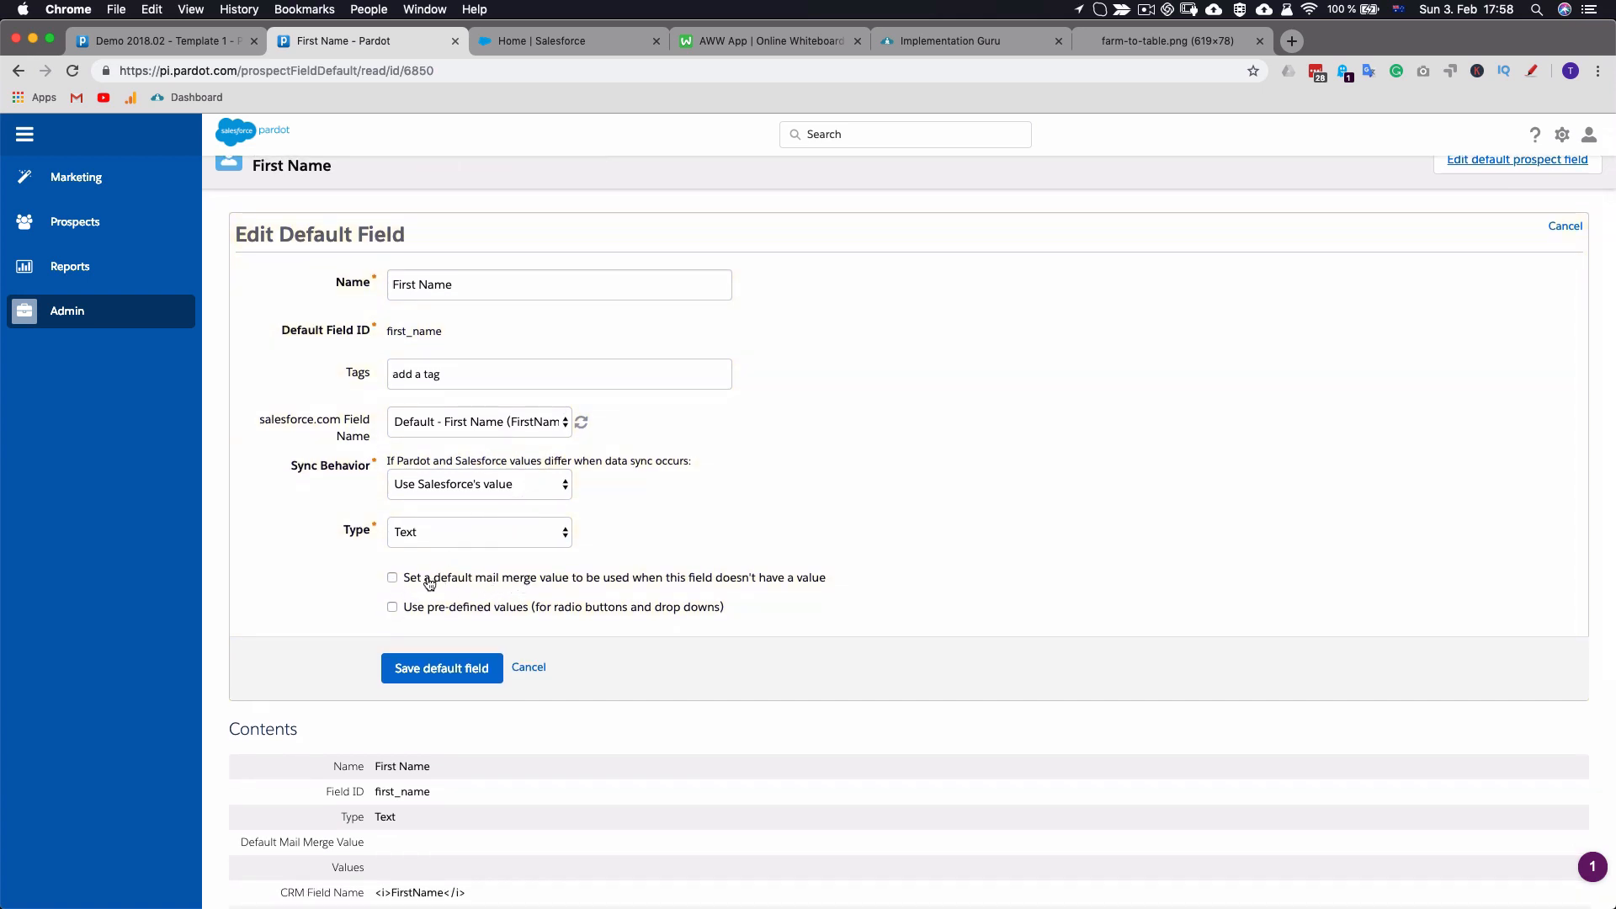
pyautogui.click(393, 578)
pyautogui.click(447, 619)
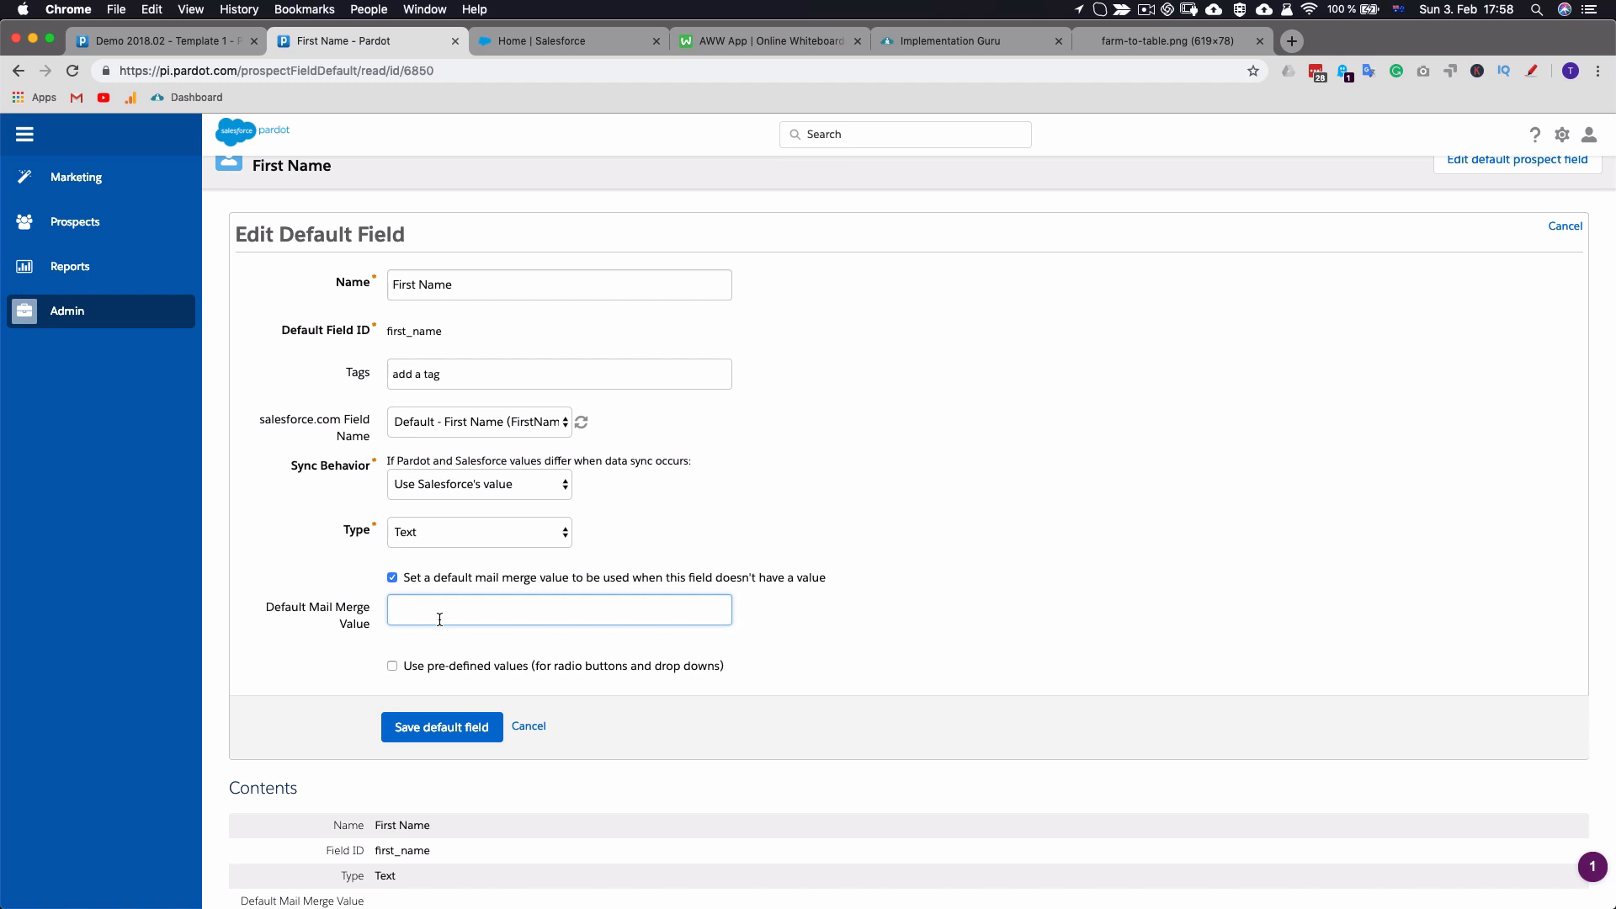
pyautogui.click(417, 741)
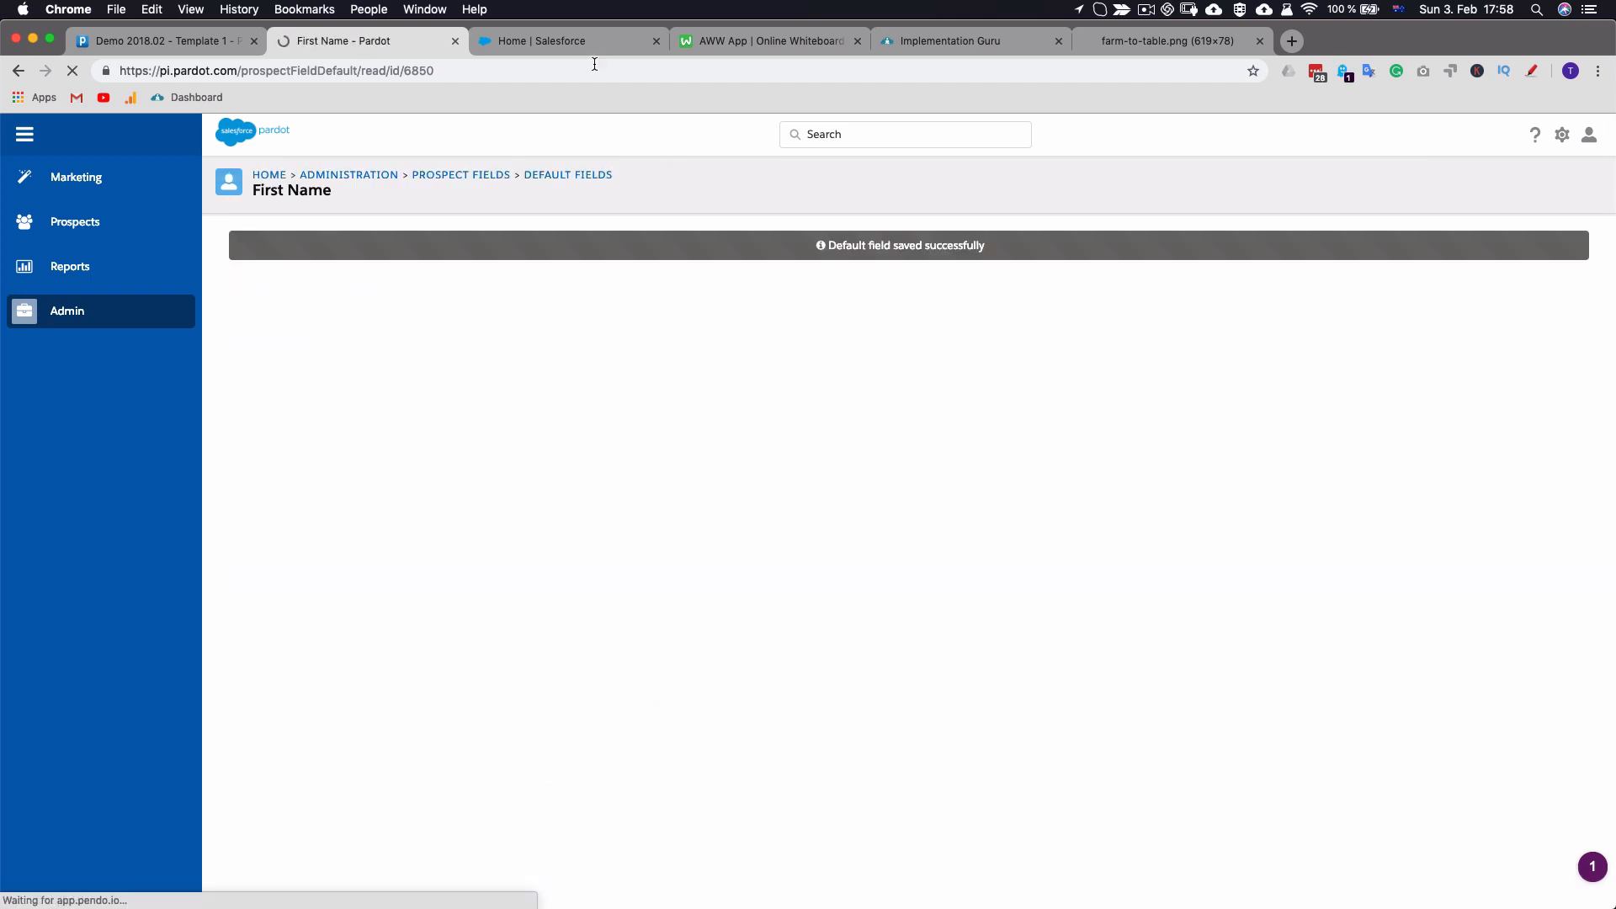
pyautogui.click(165, 42)
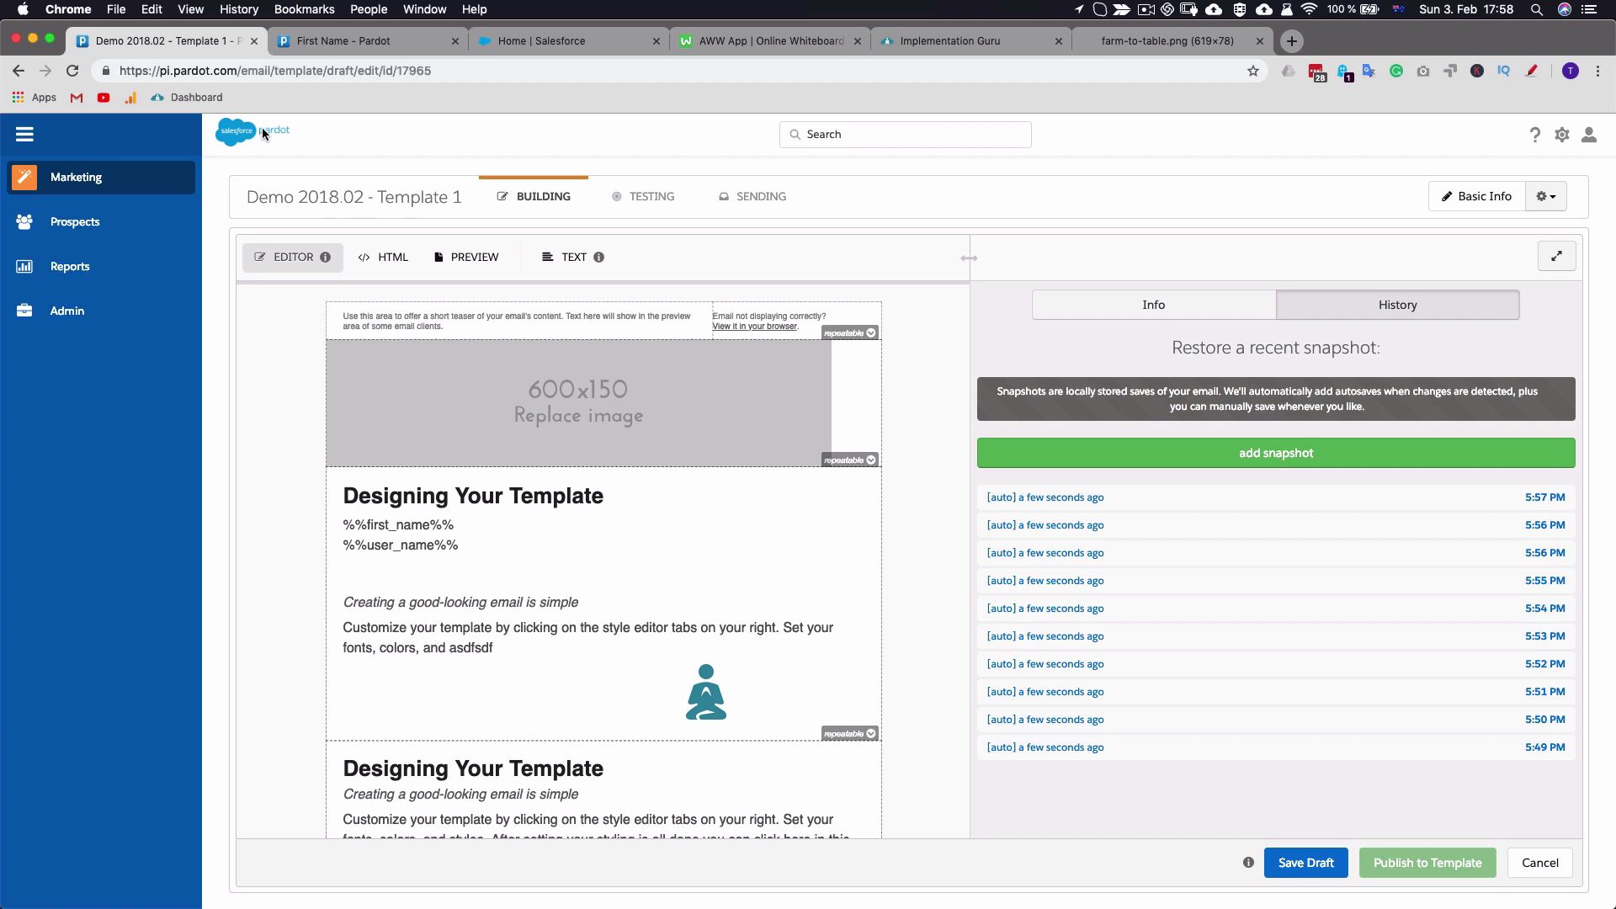
# Step: Insert "hey " before the %%first_name%% merge tag in the heading and confirm the preview greeting
pyautogui.click(480, 262)
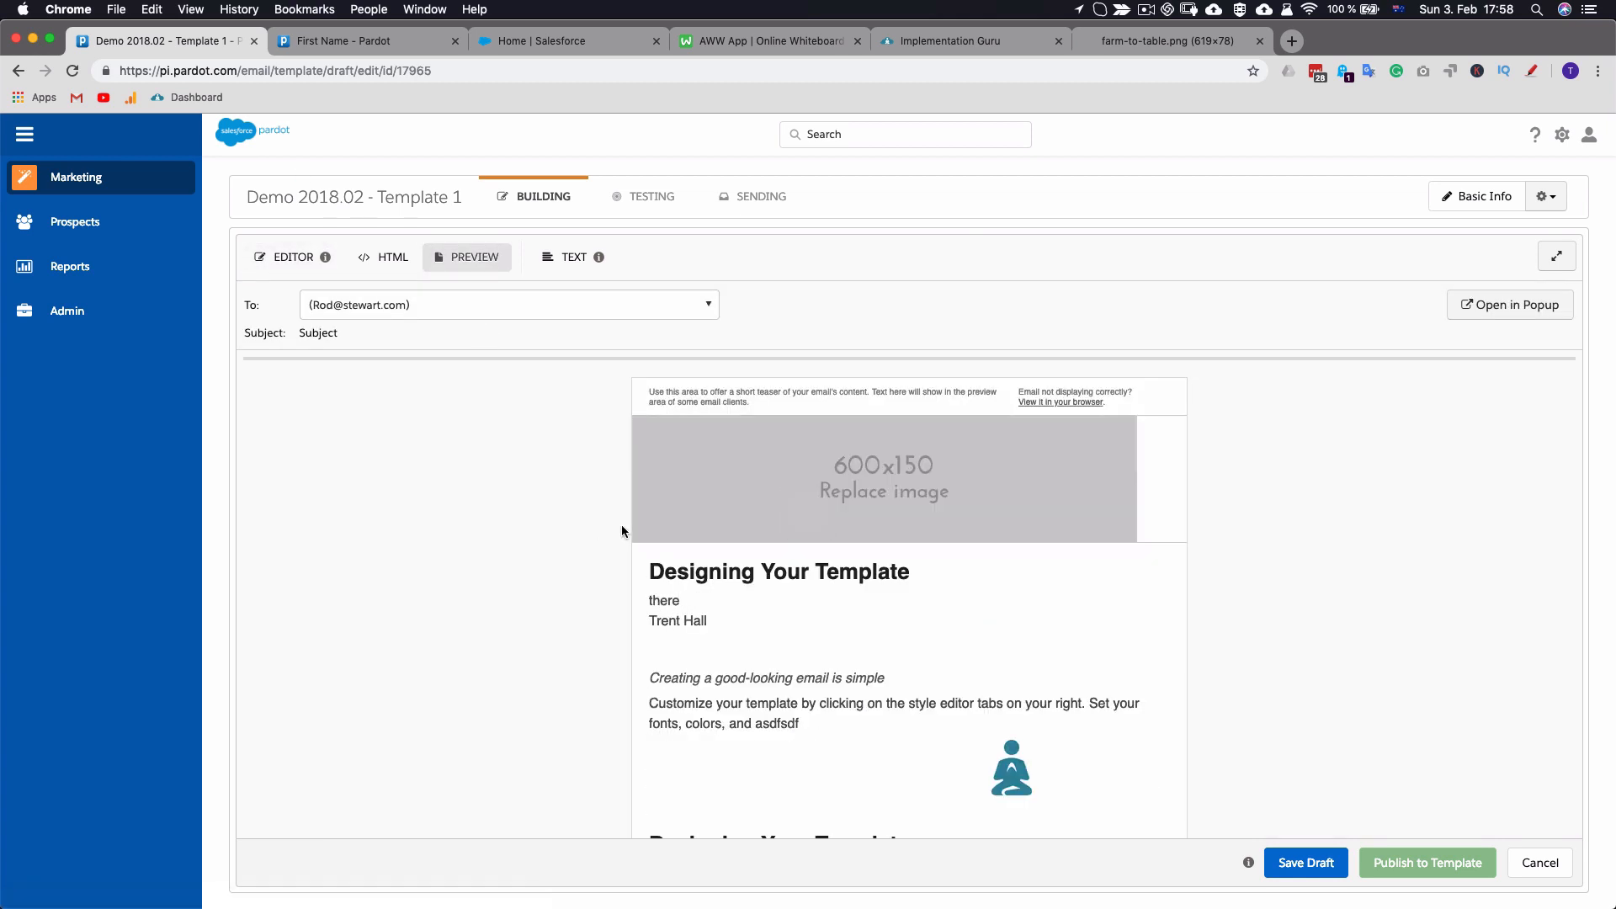
pyautogui.click(293, 257)
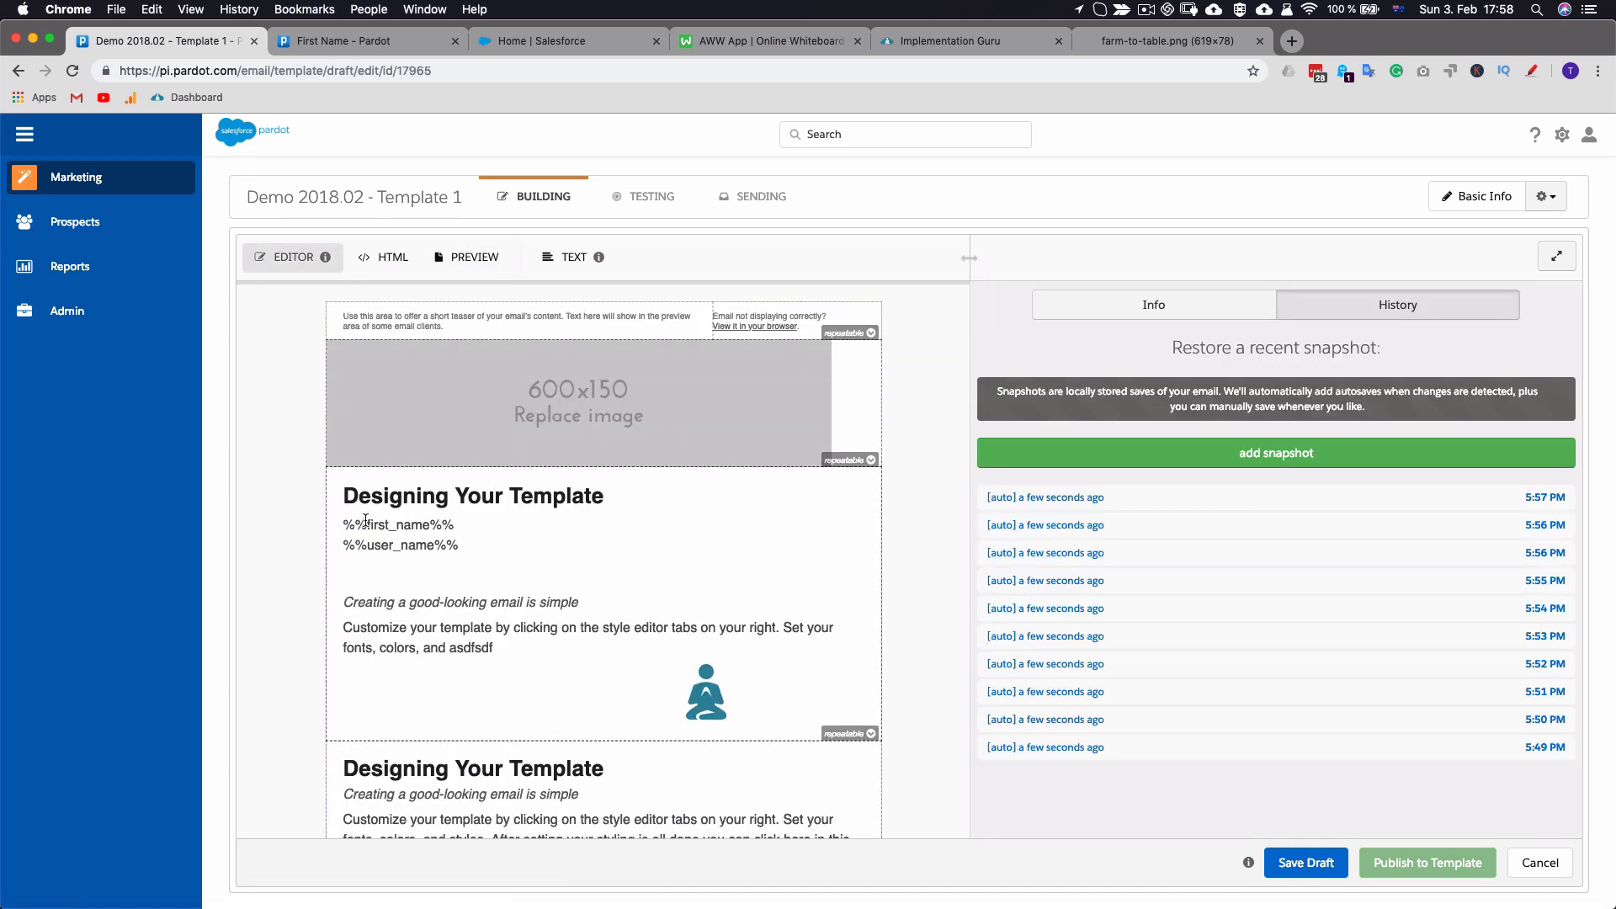
pyautogui.click(720, 553)
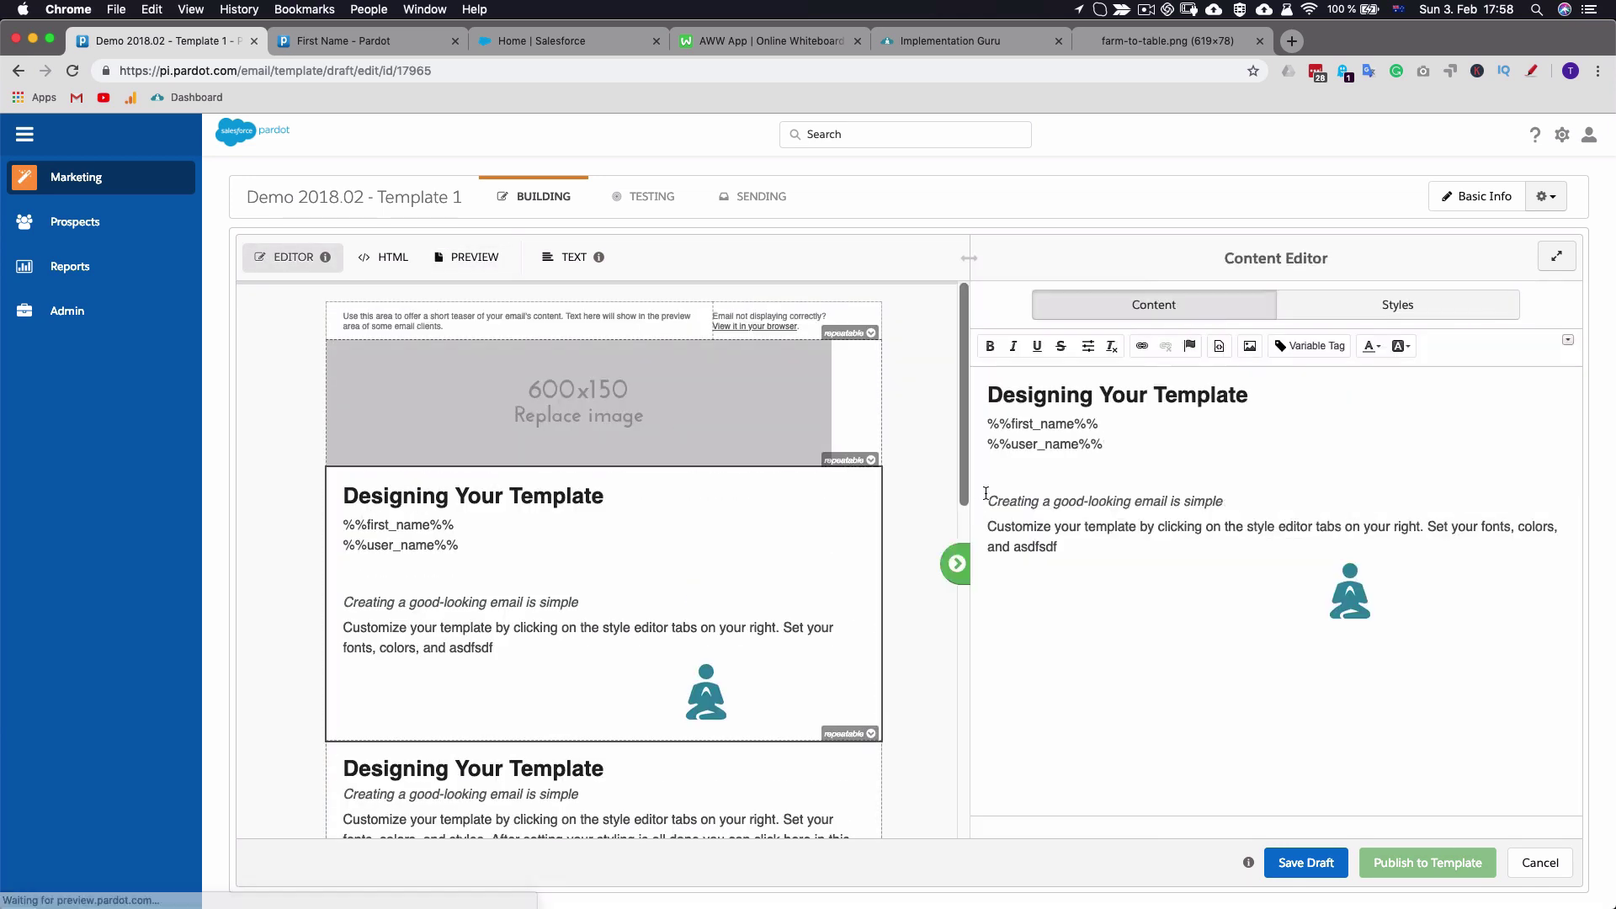
pyautogui.click(991, 424)
pyautogui.write('hey')
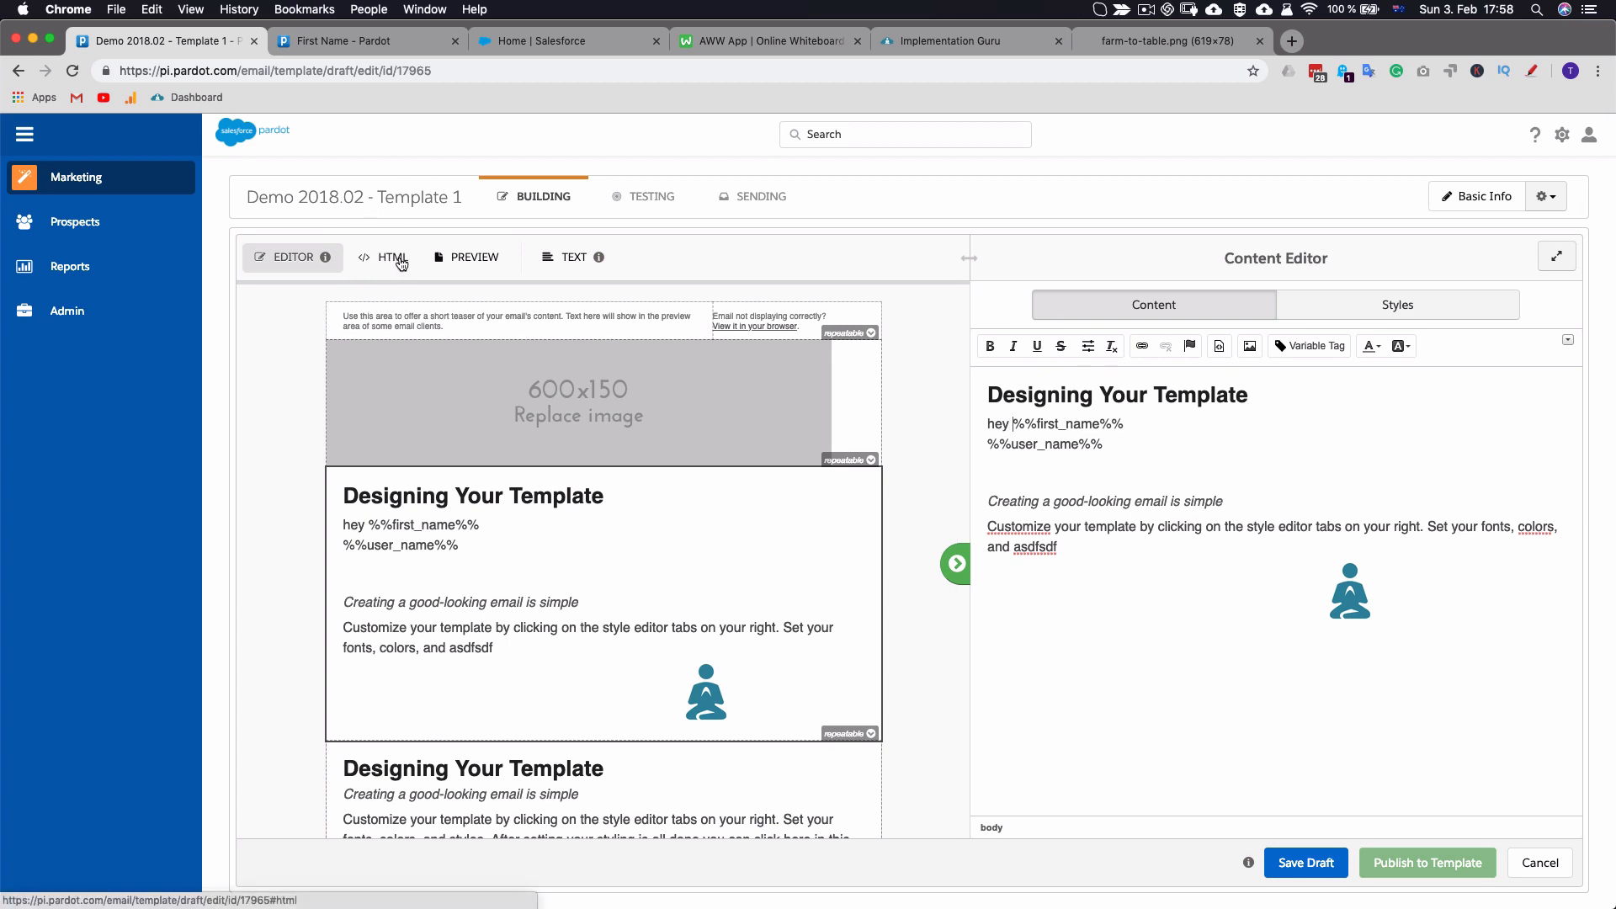
pyautogui.click(467, 258)
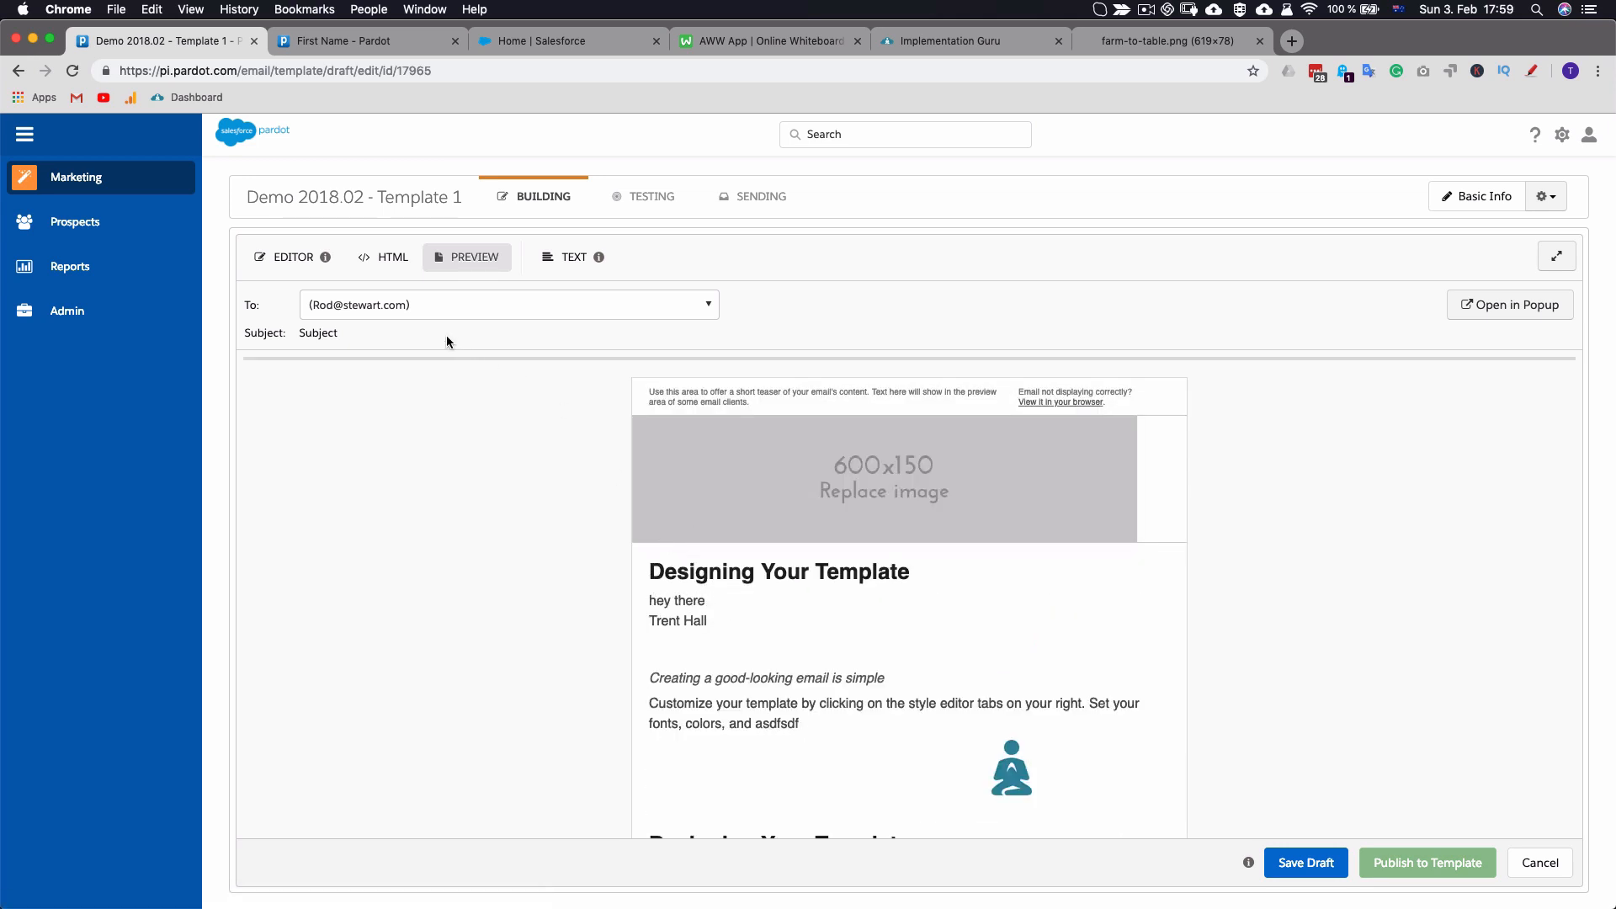
pyautogui.click(282, 263)
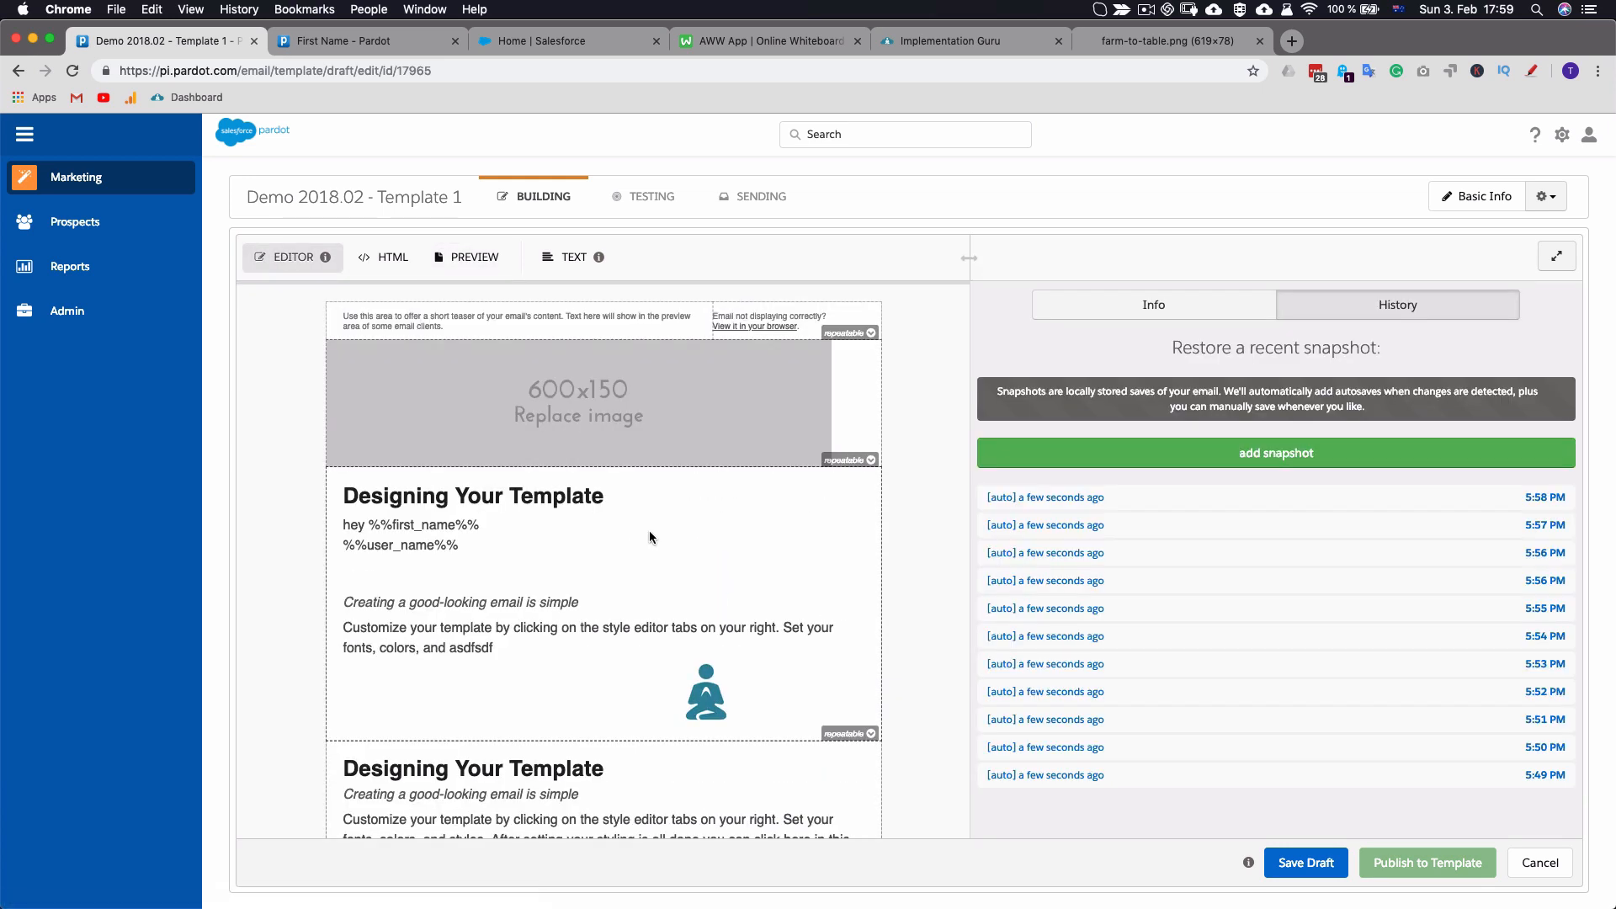
pyautogui.scroll(-1, 650, 530)
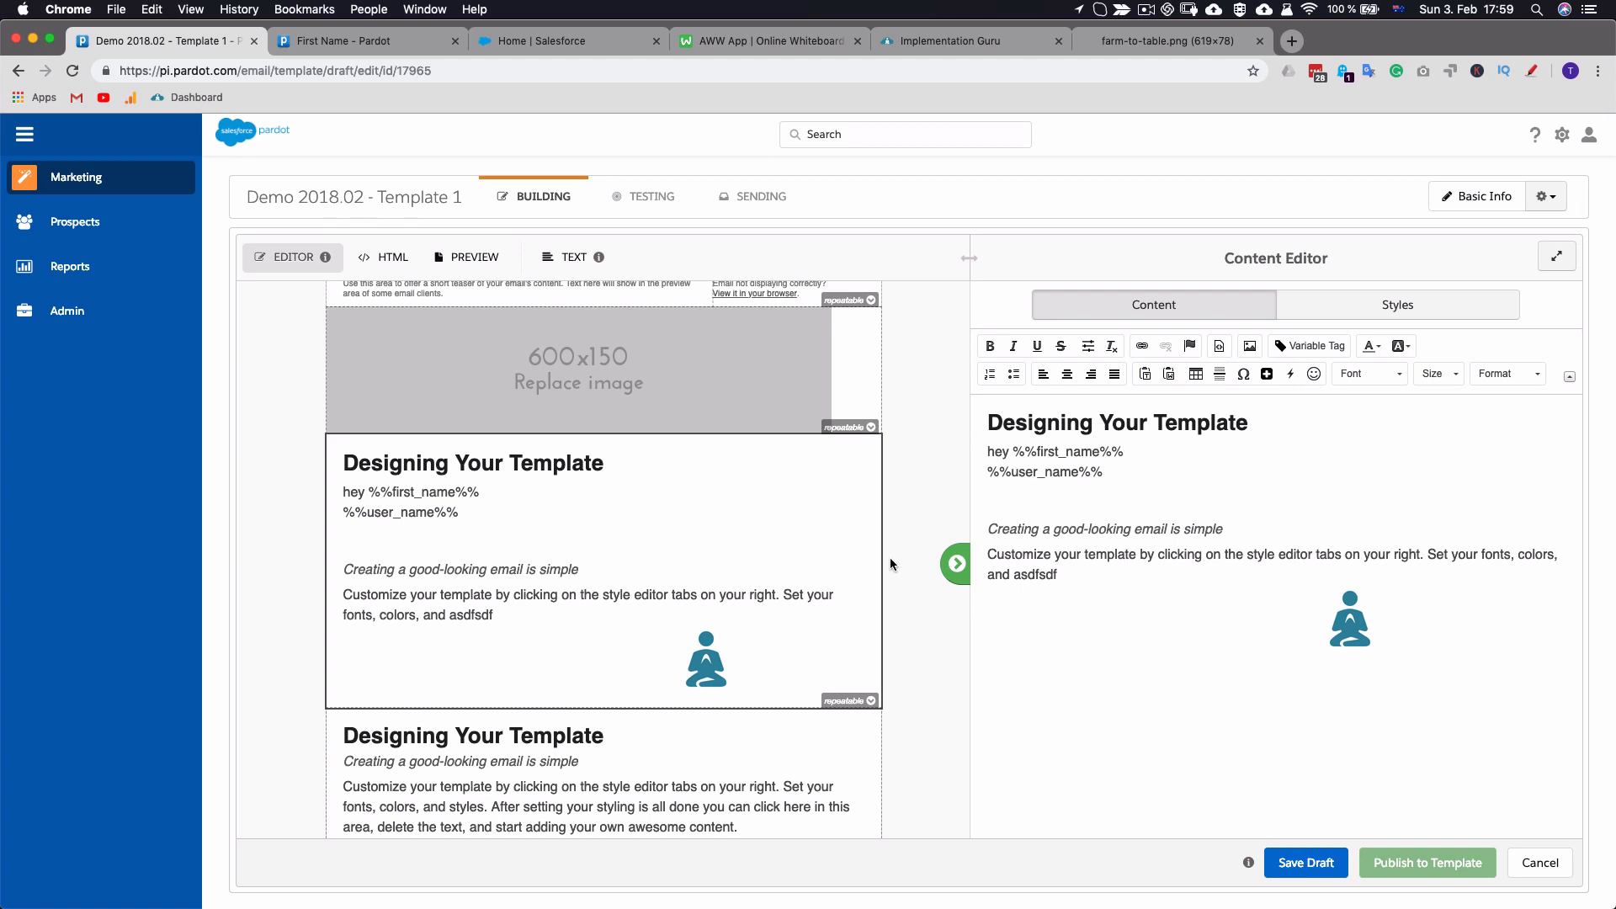
# Step: Restore an earlier autosave snapshot from History, bringing back the header image and default text
pyautogui.click(958, 567)
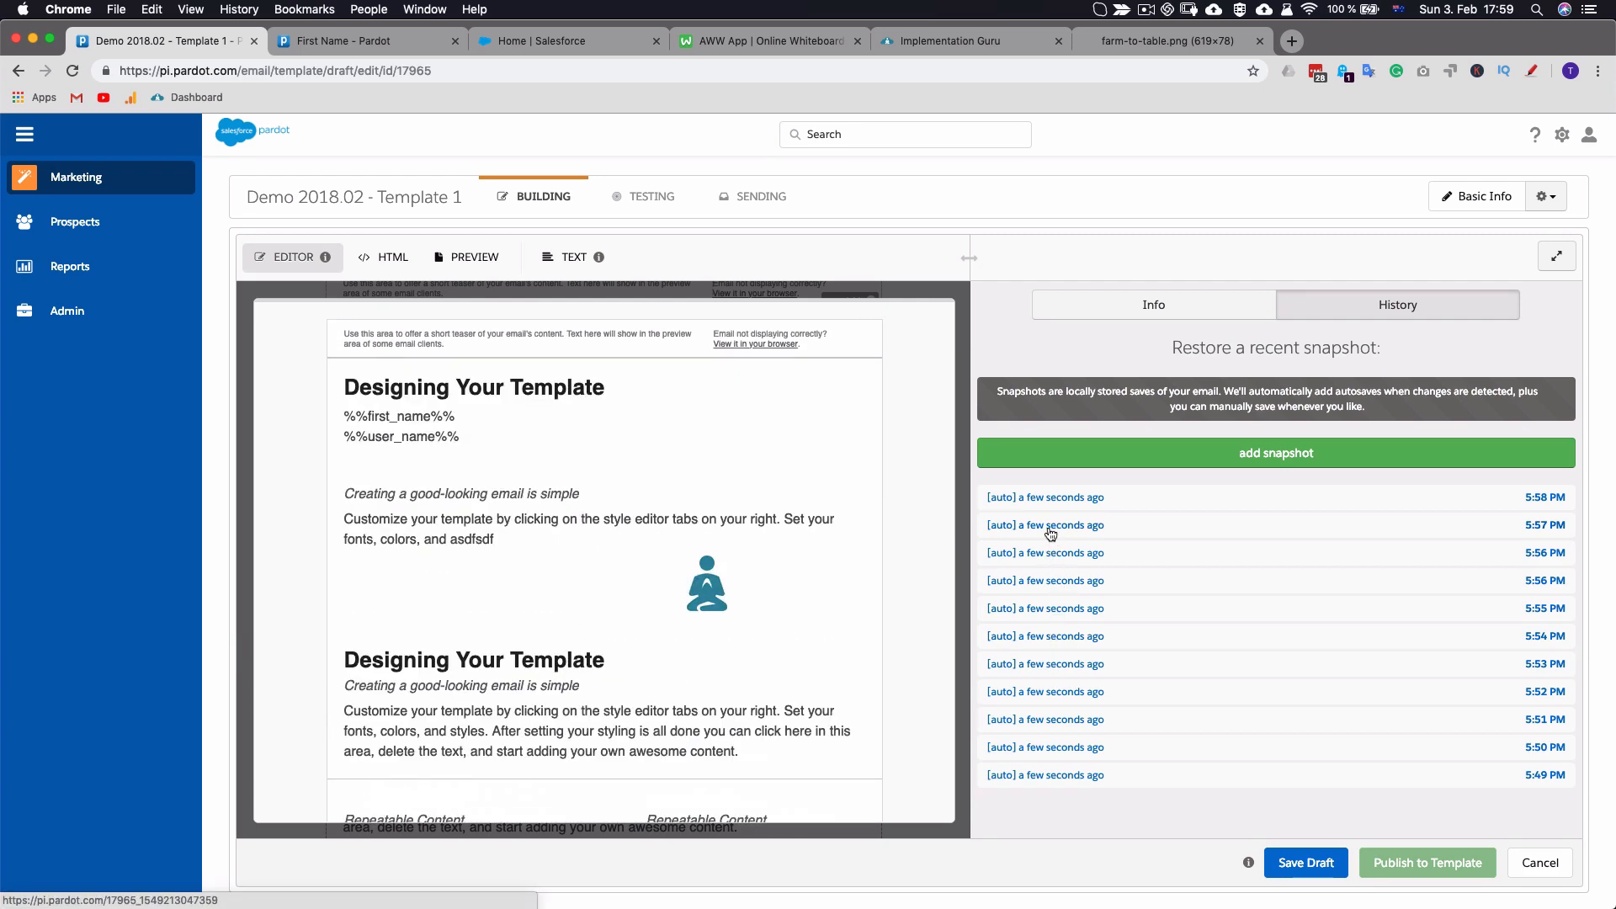
pyautogui.click(1053, 693)
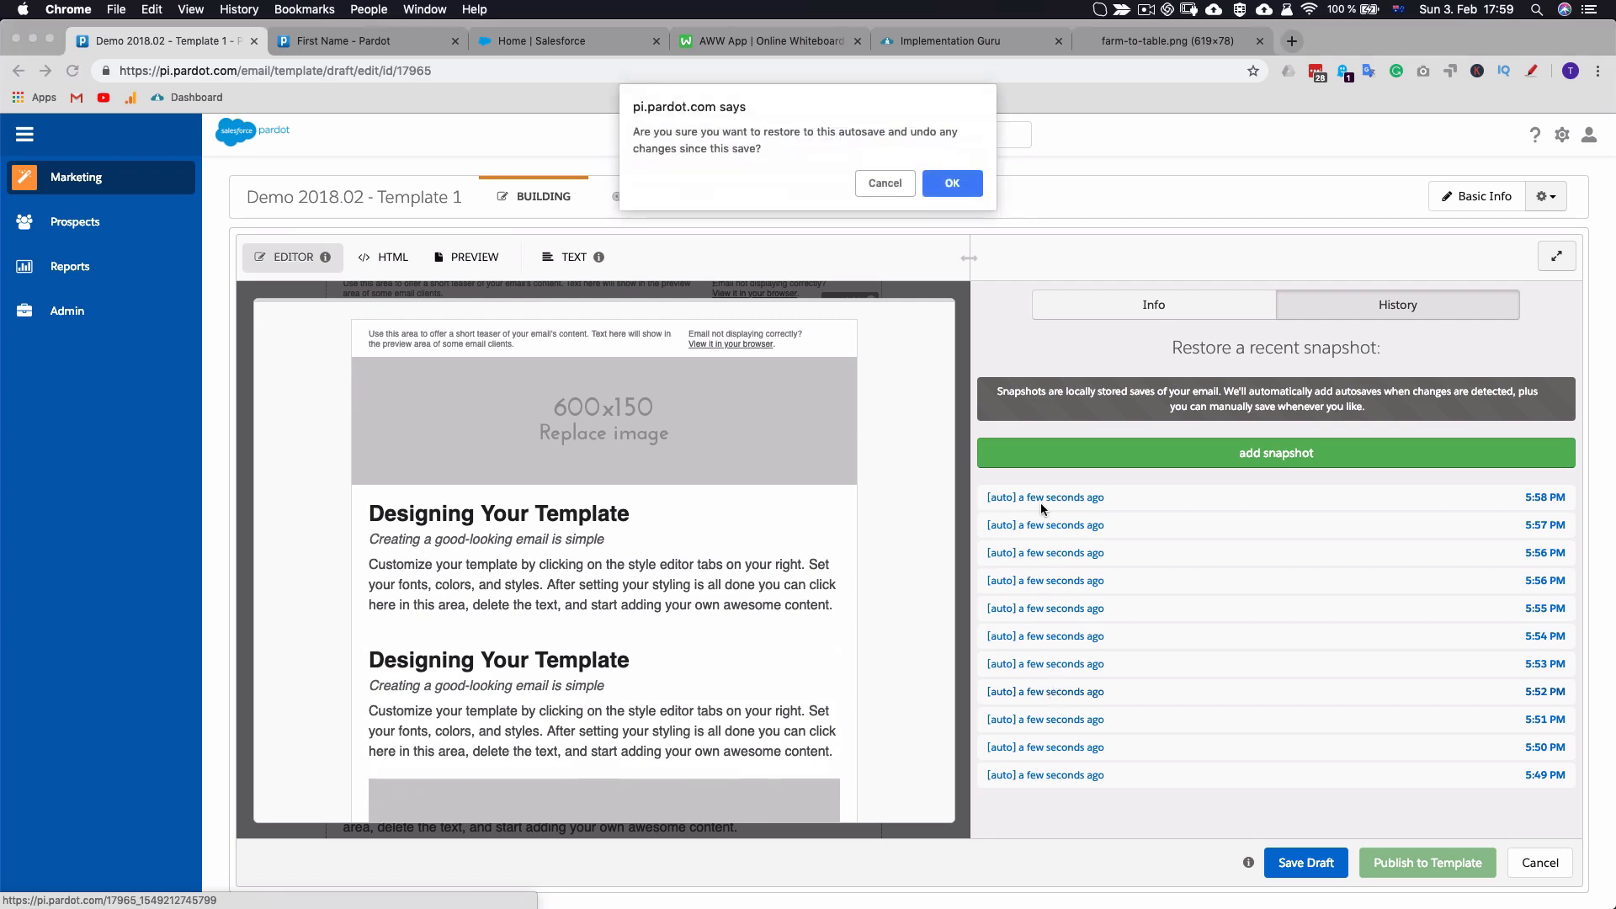
pyautogui.click(952, 184)
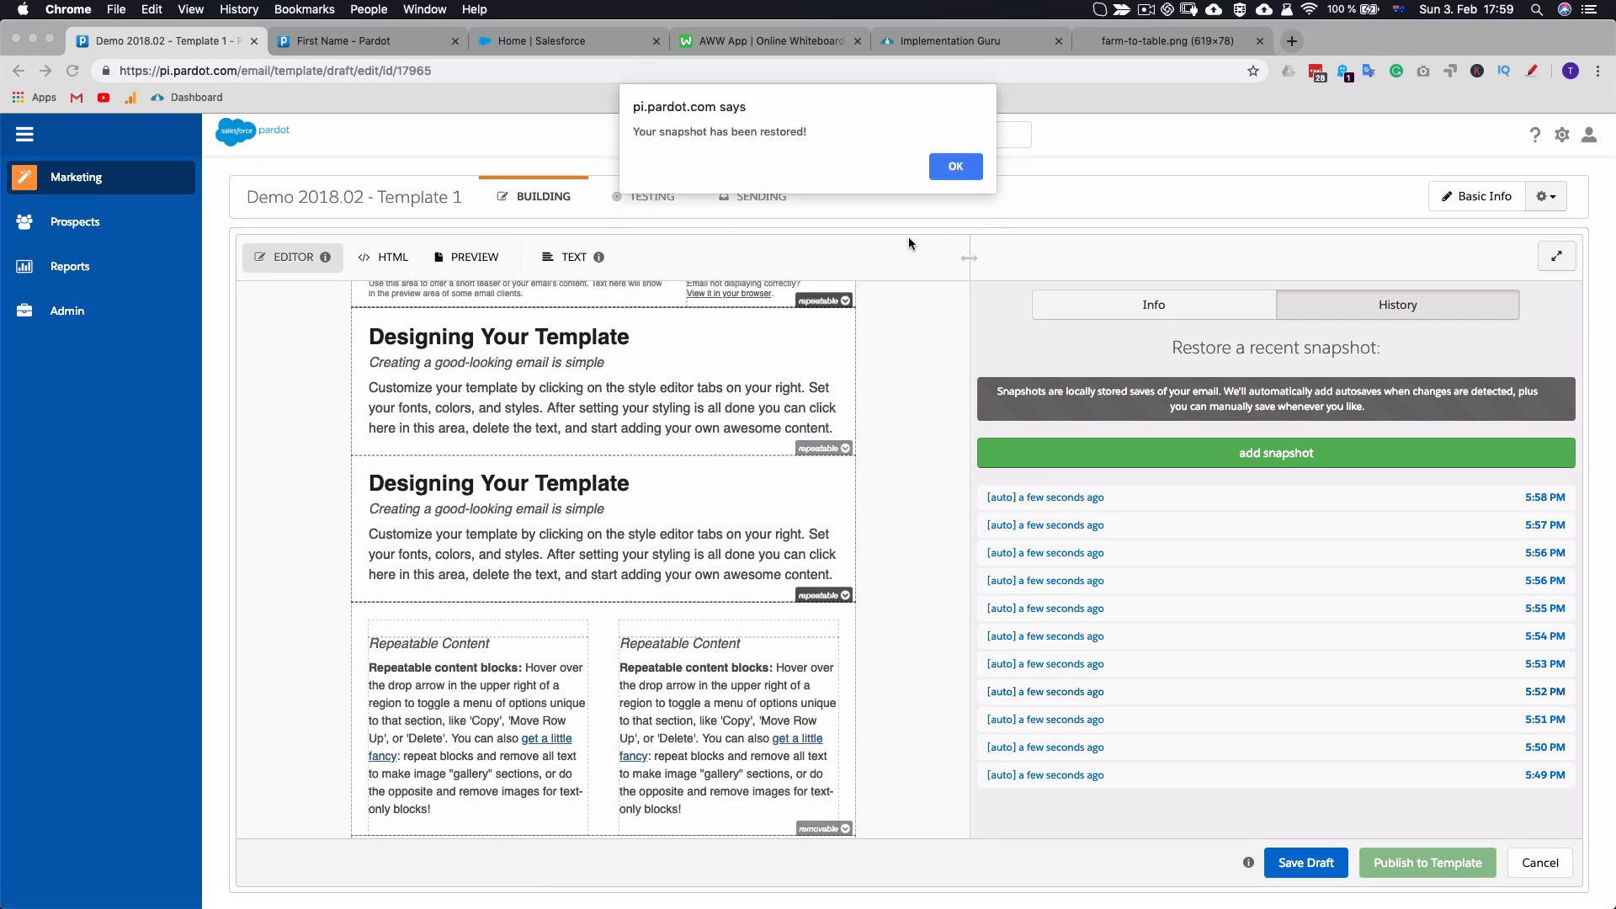
pyautogui.click(953, 166)
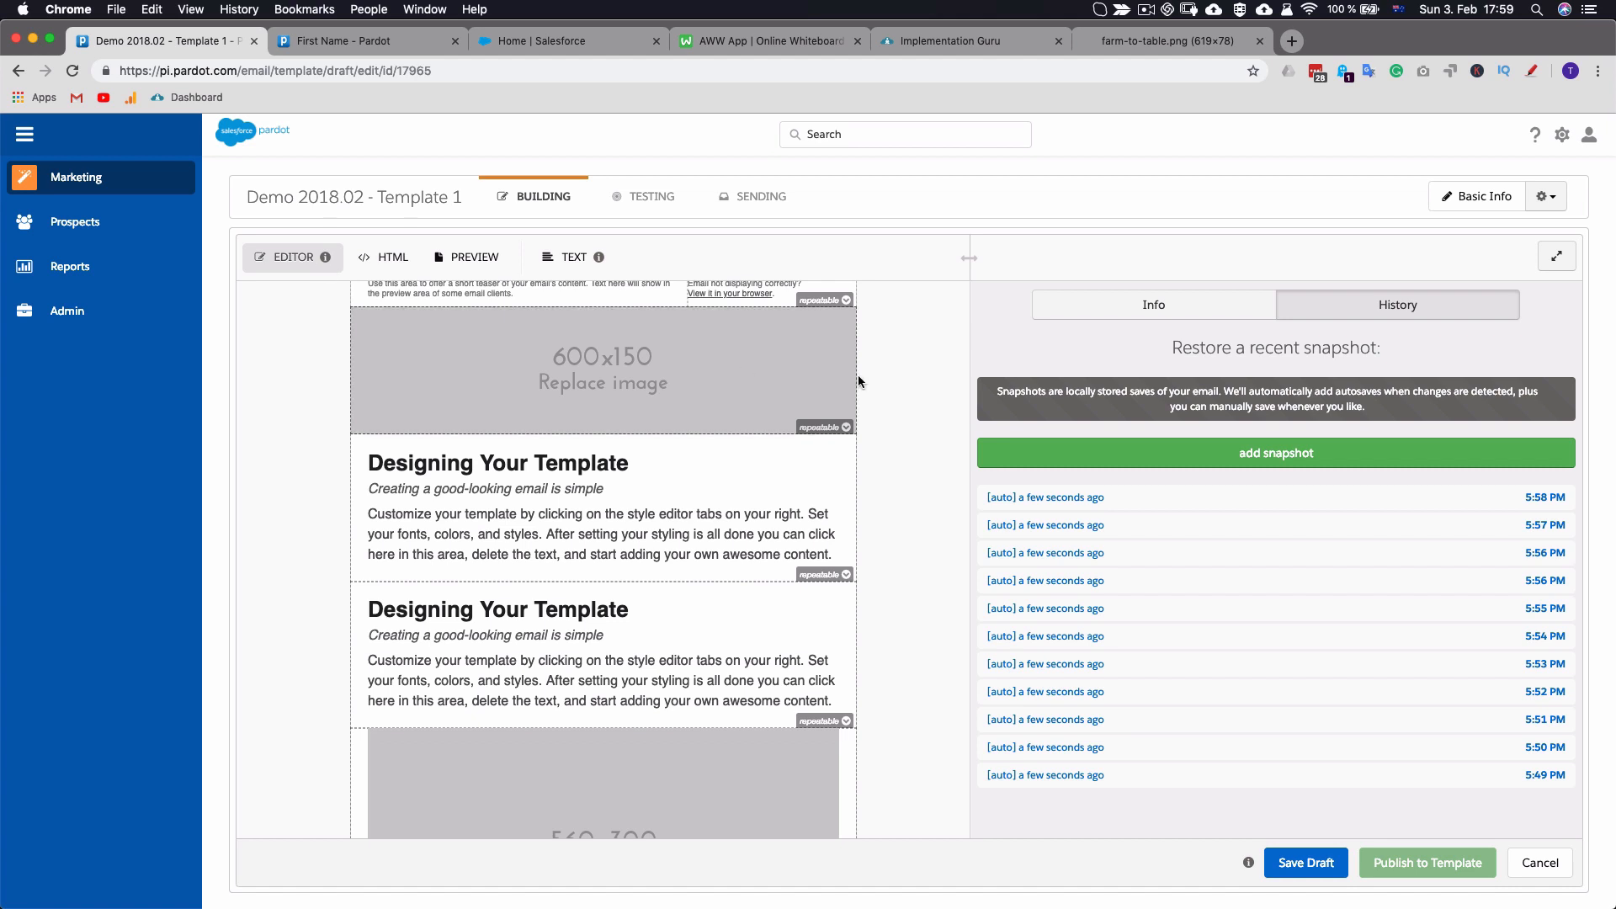
pyautogui.click(1204, 320)
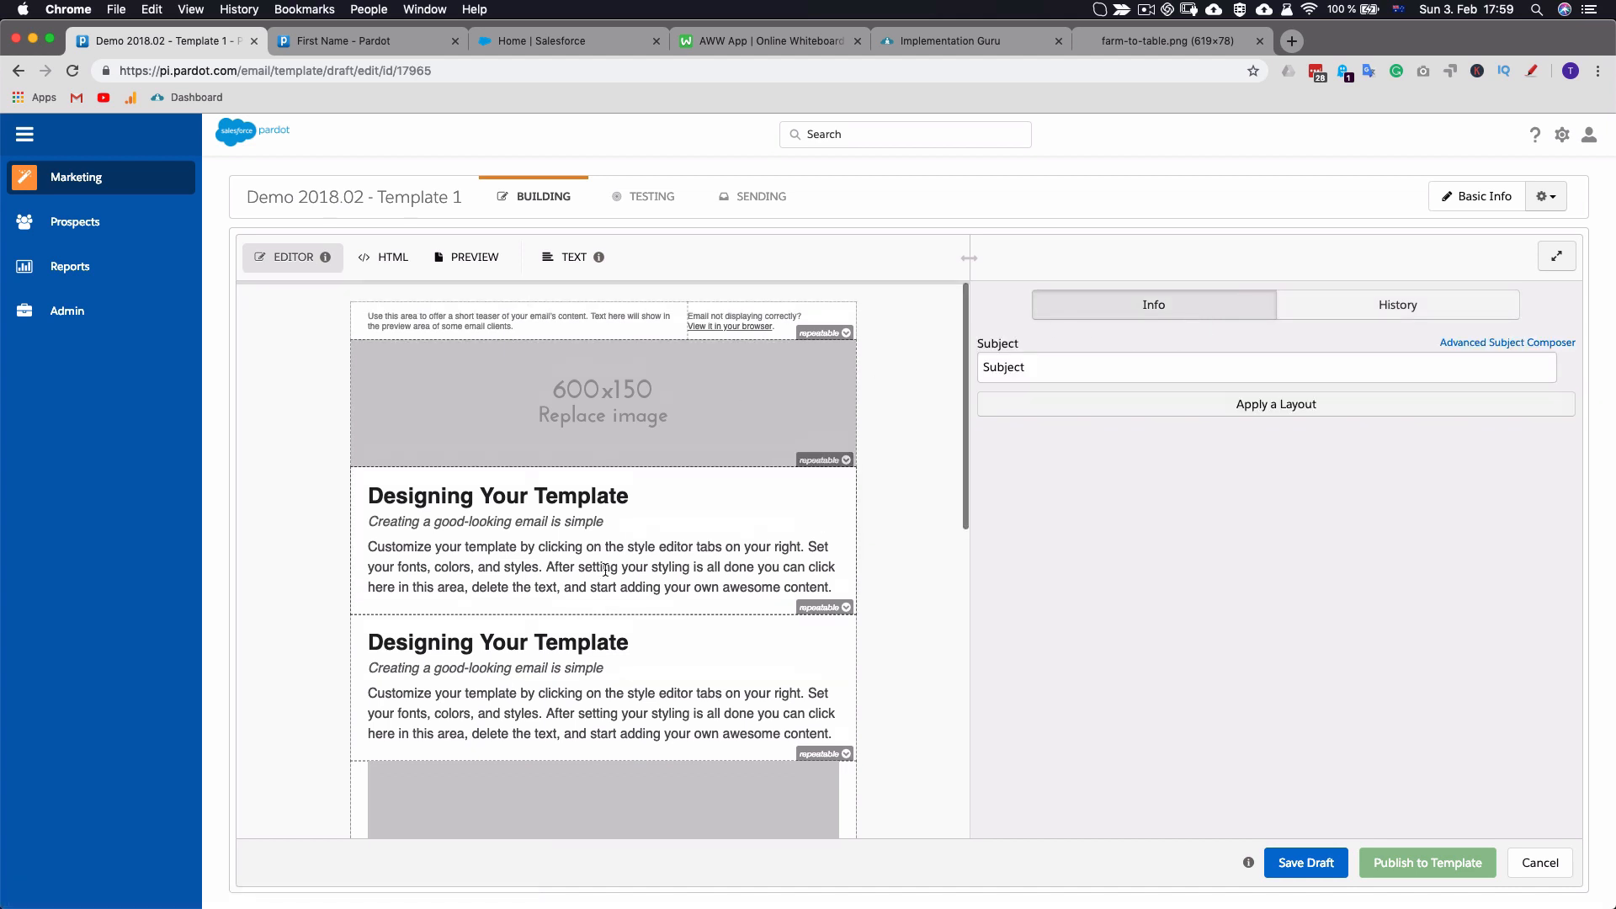
pyautogui.scroll(-4, 601, 571)
pyautogui.scroll(3, 602, 572)
pyautogui.scroll(2, 601, 572)
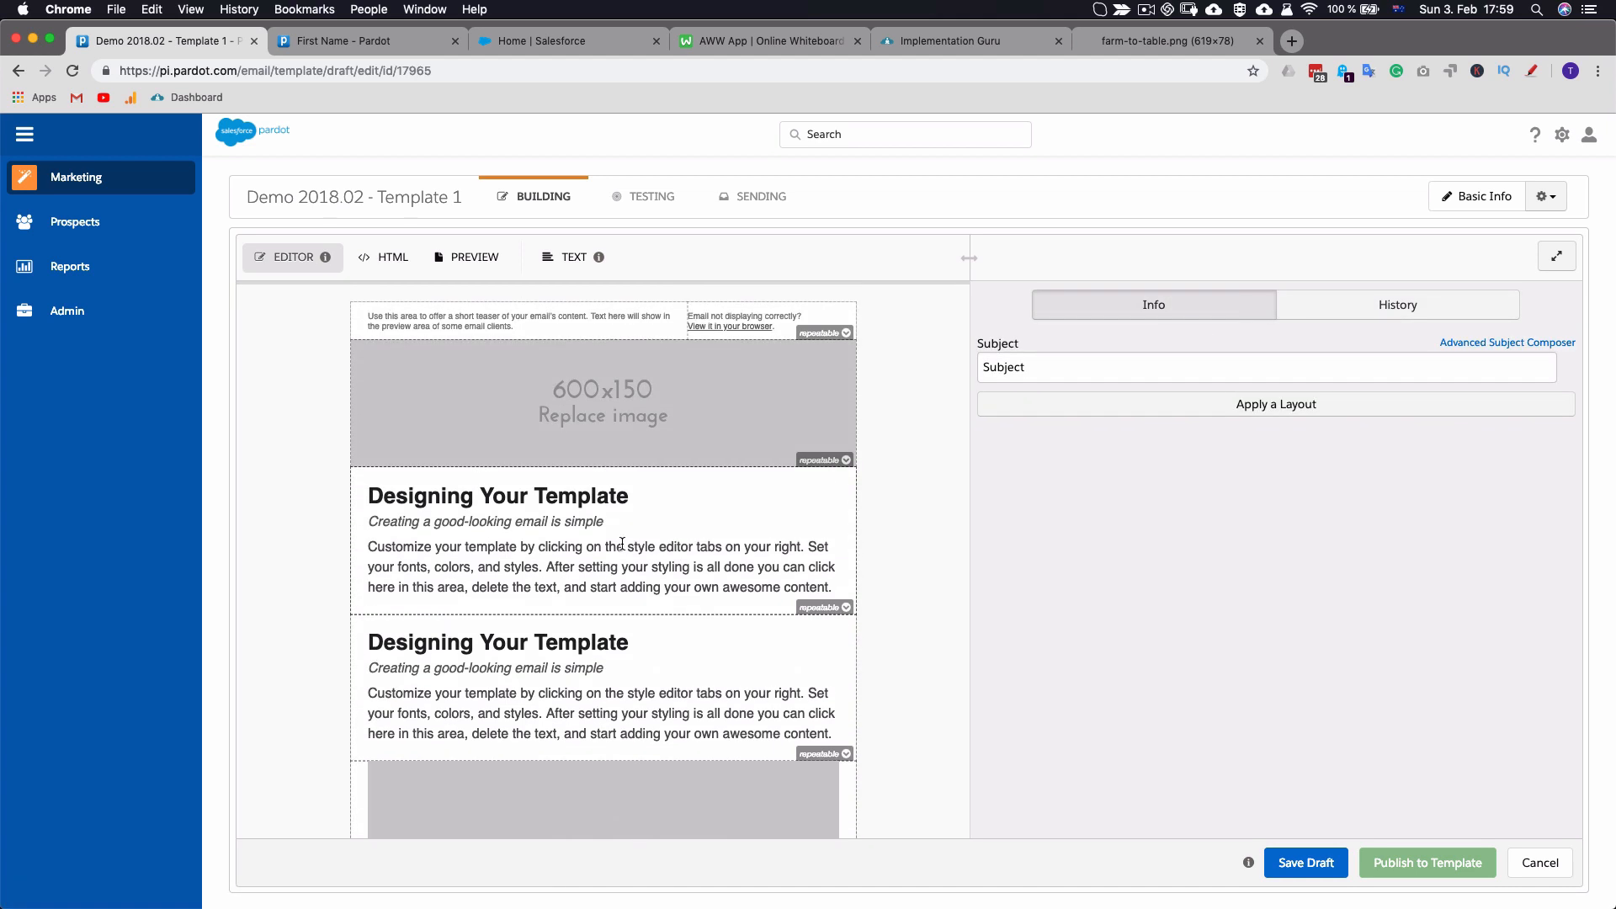
# Step: Select the first Designing Your Template block, expand formatting options, and dismiss the editor help tip
pyautogui.click(624, 544)
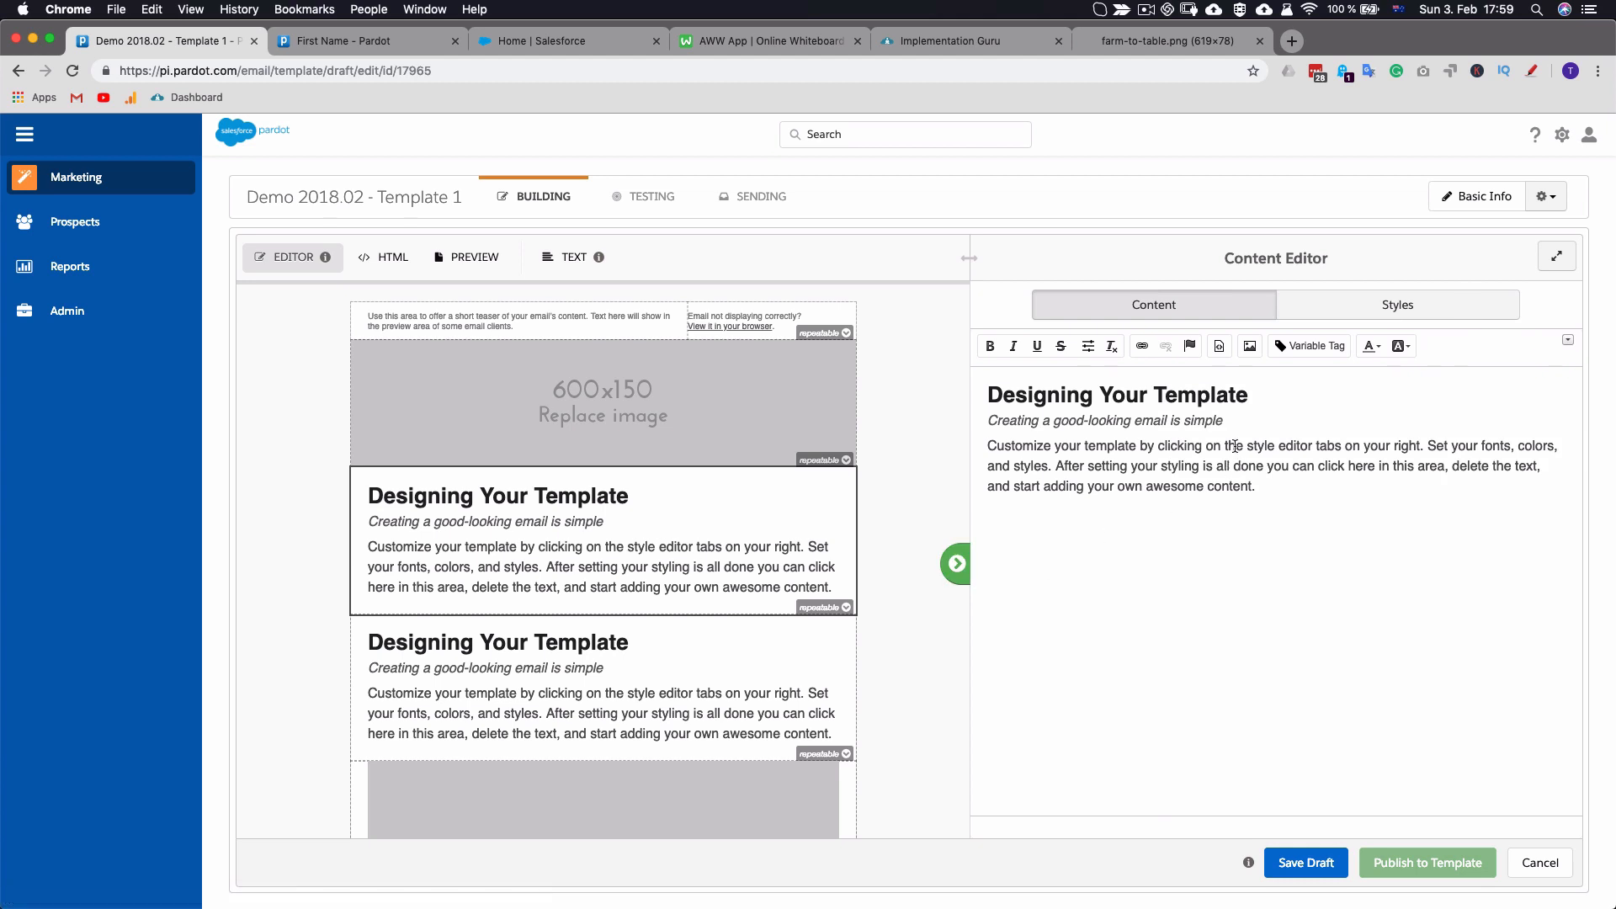
pyautogui.click(1567, 342)
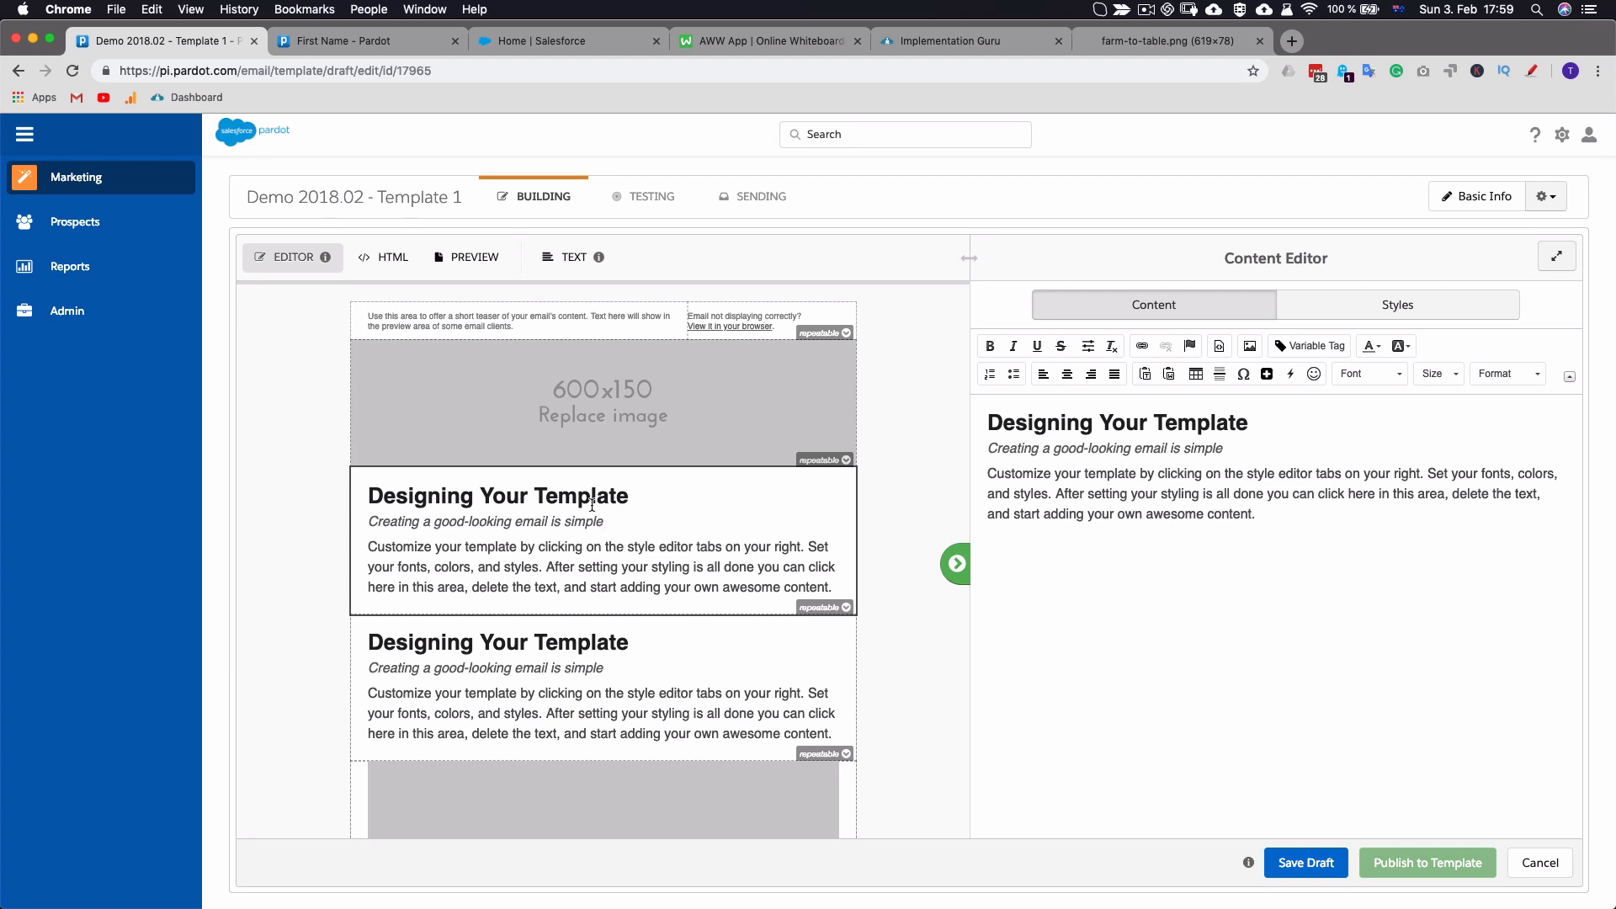
pyautogui.scroll(-1, 594, 496)
pyautogui.scroll(-2, 619, 513)
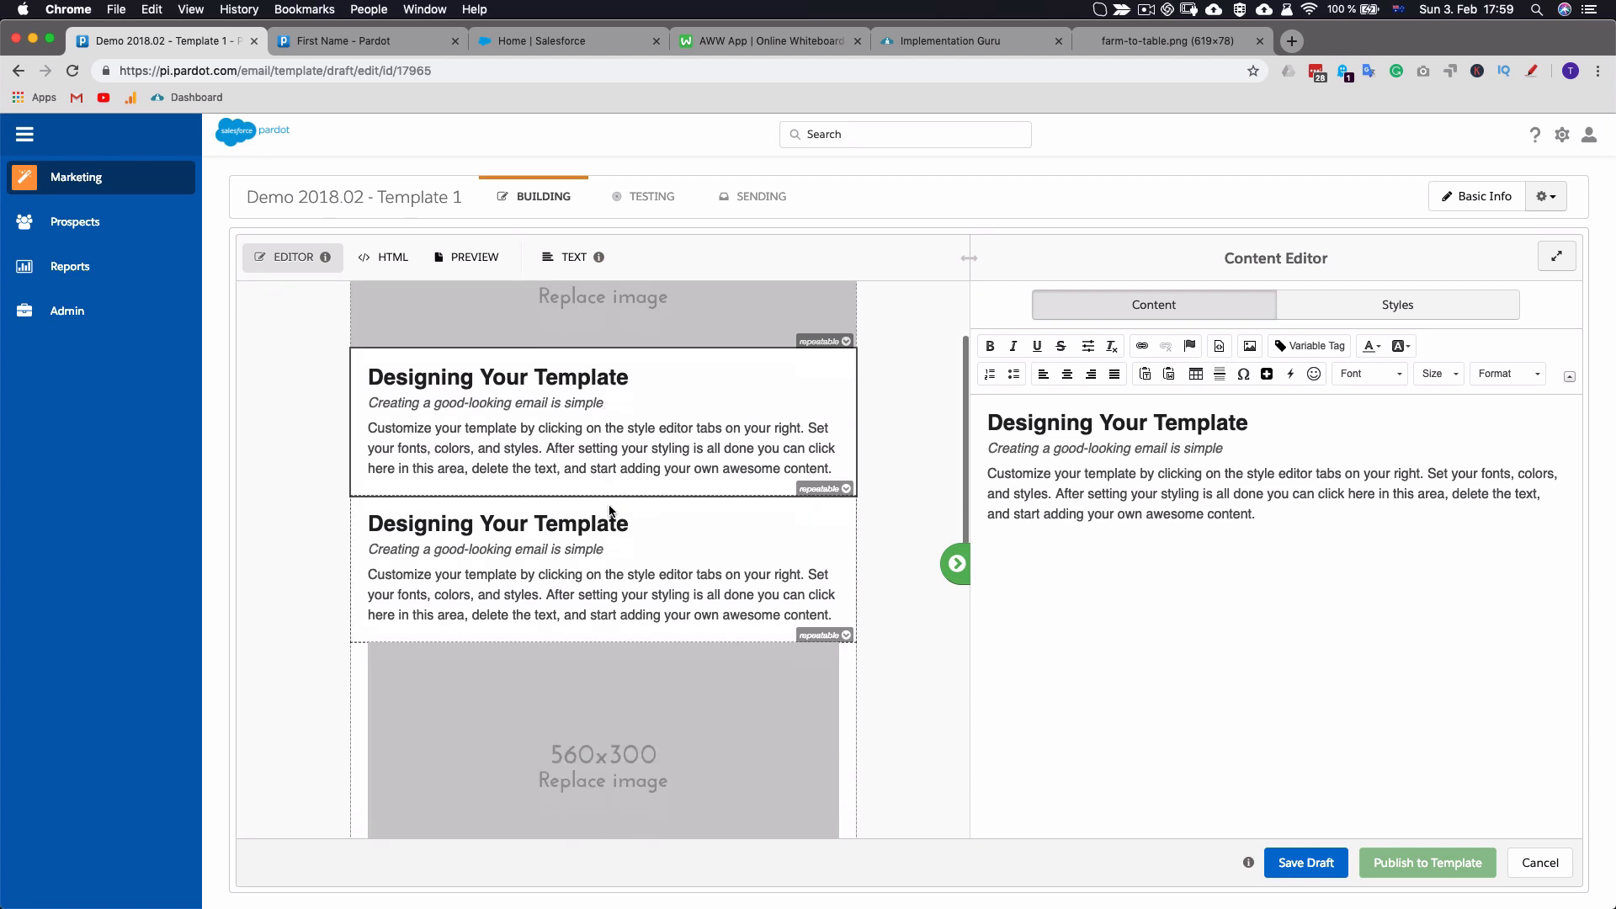
pyautogui.scroll(-1, 619, 516)
pyautogui.scroll(-2, 606, 512)
pyautogui.scroll(-5, 606, 511)
pyautogui.scroll(-2, 669, 486)
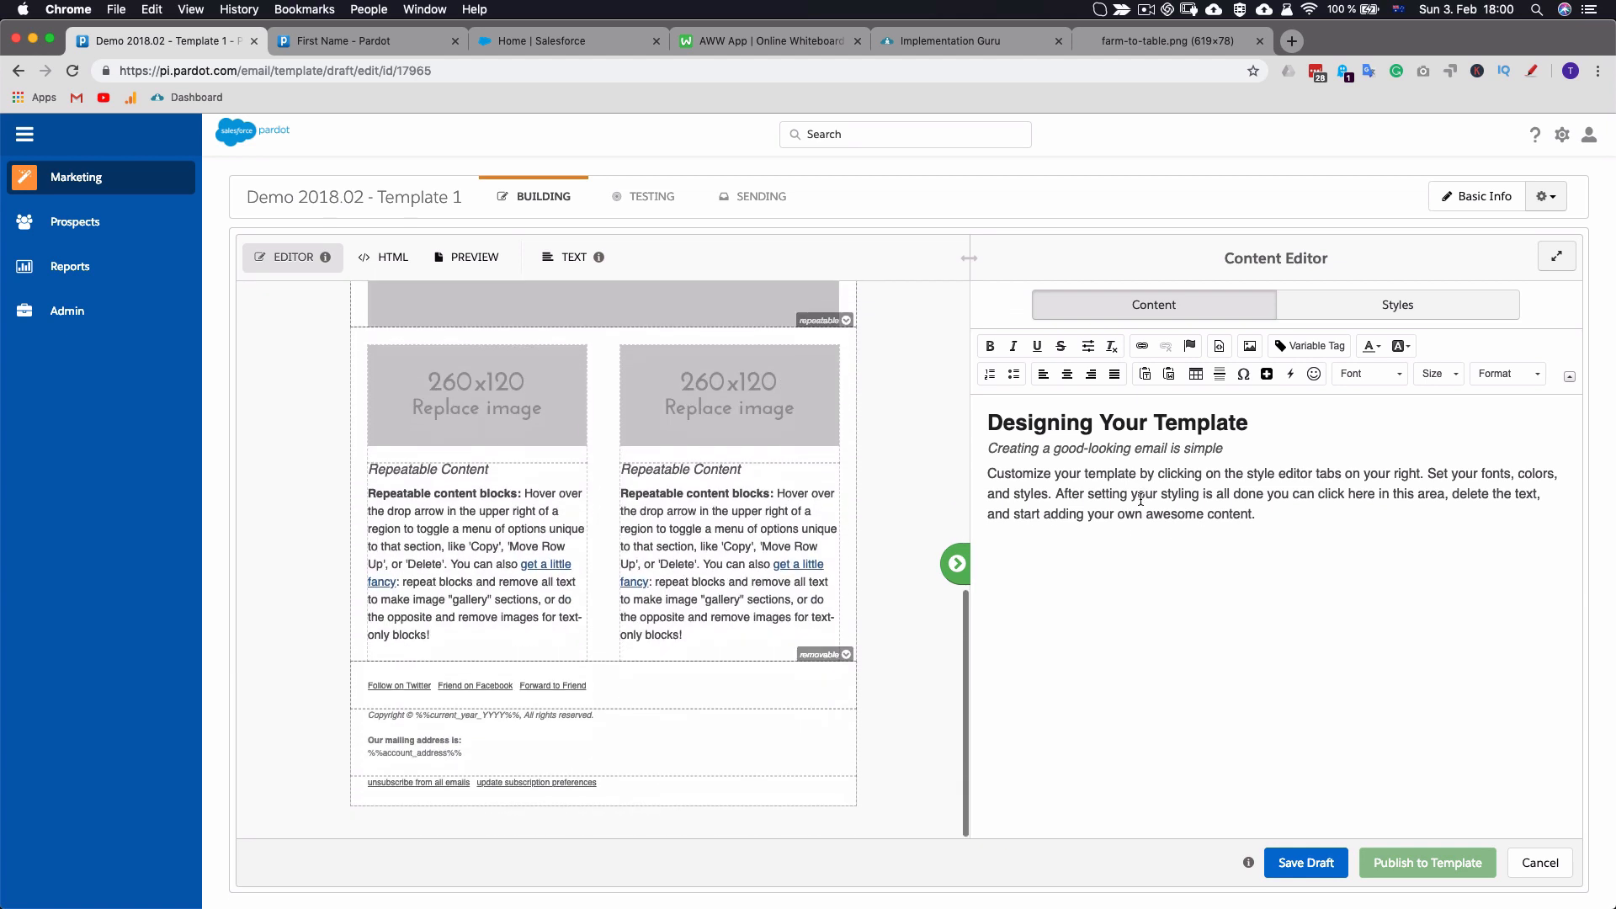
pyautogui.scroll(7, 743, 448)
pyautogui.scroll(6, 745, 446)
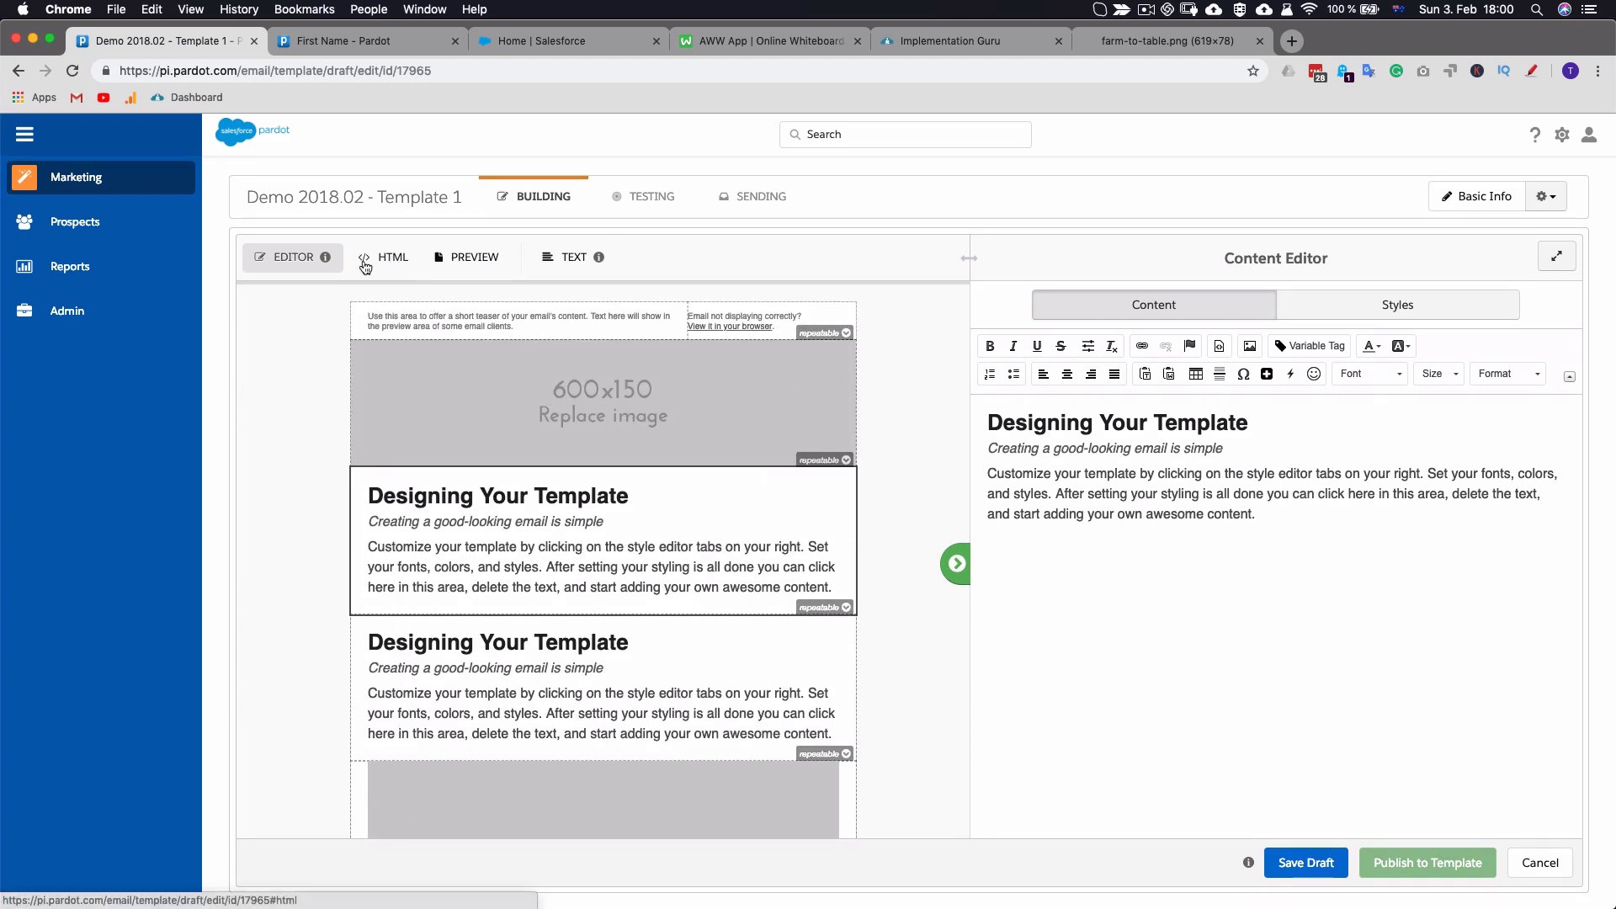
pyautogui.click(325, 256)
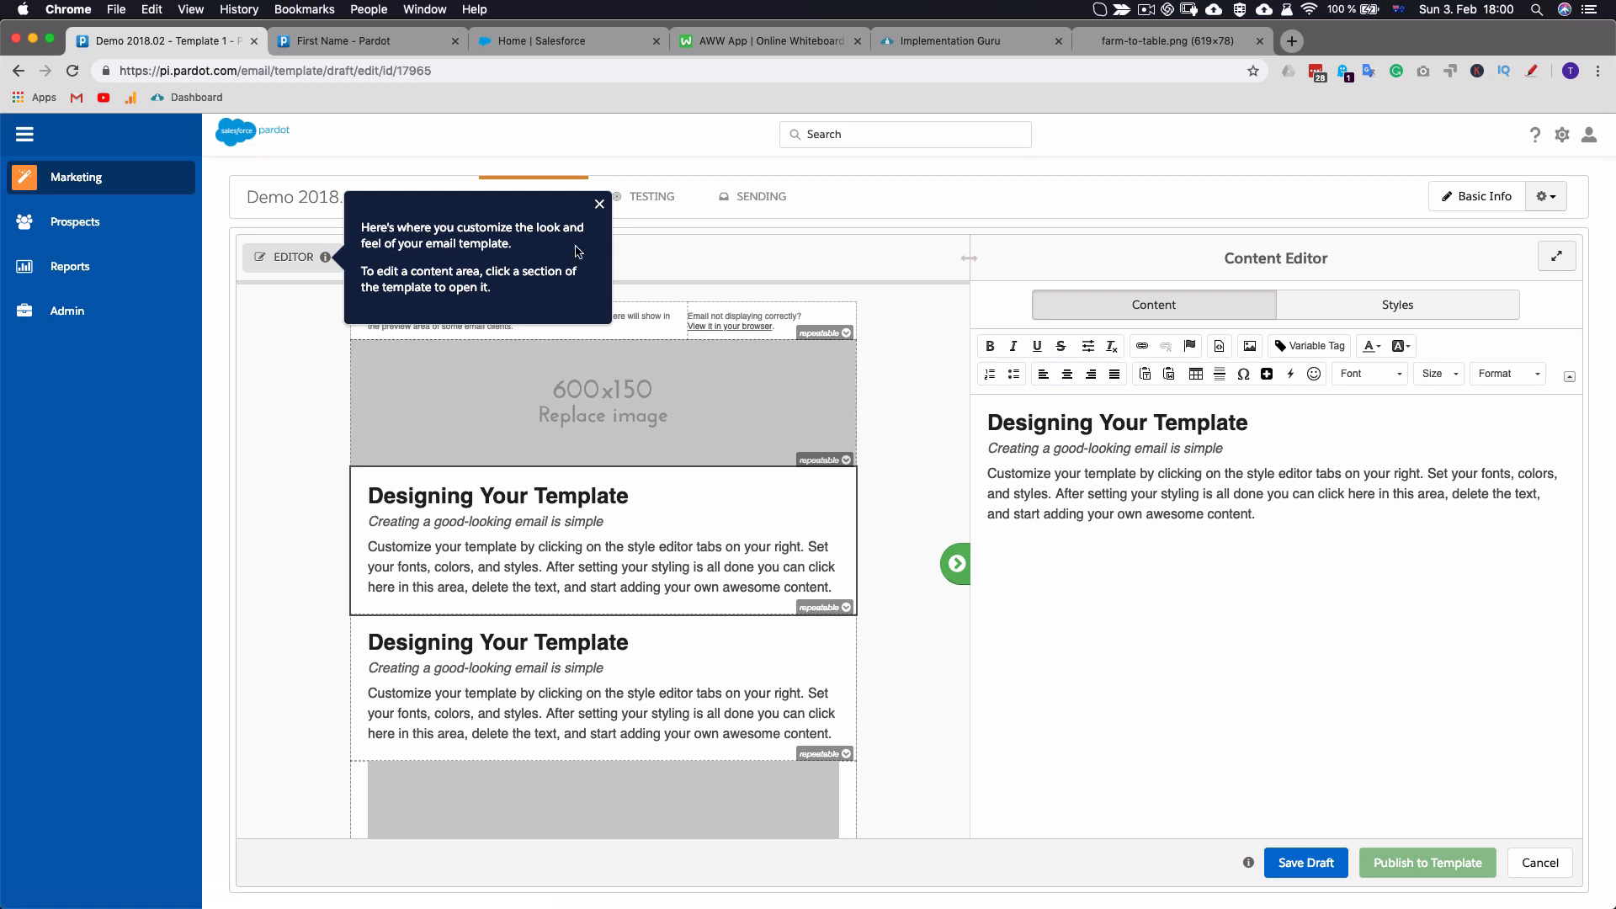
pyautogui.click(600, 207)
pyautogui.click(383, 257)
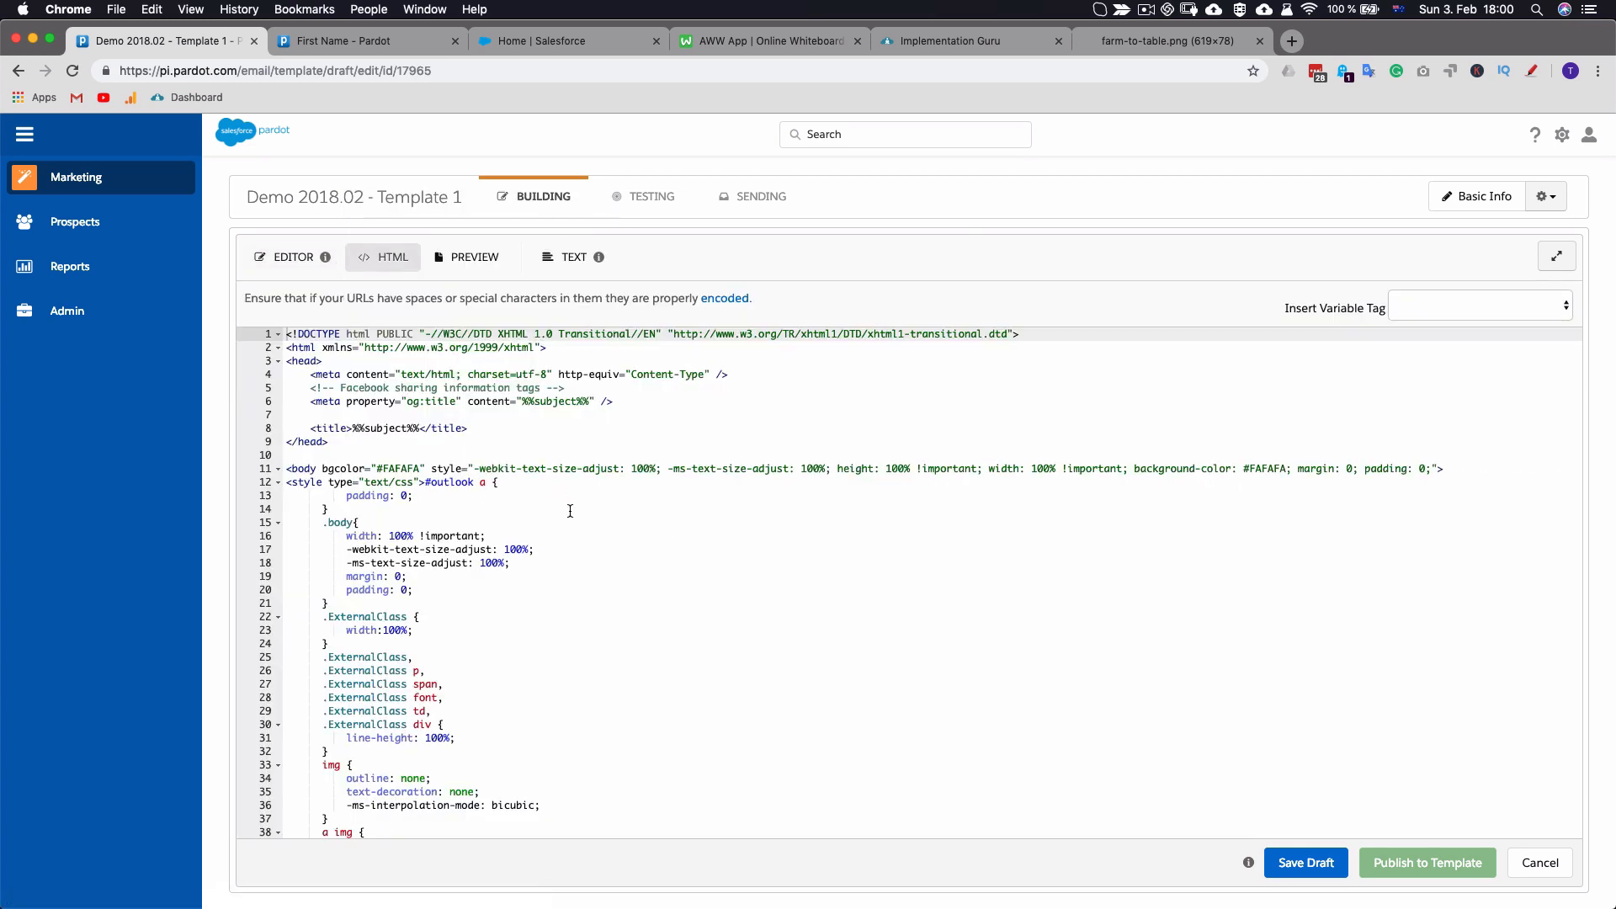
pyautogui.scroll(-5, 587, 527)
pyautogui.scroll(-5, 591, 529)
pyautogui.scroll(-5, 684, 538)
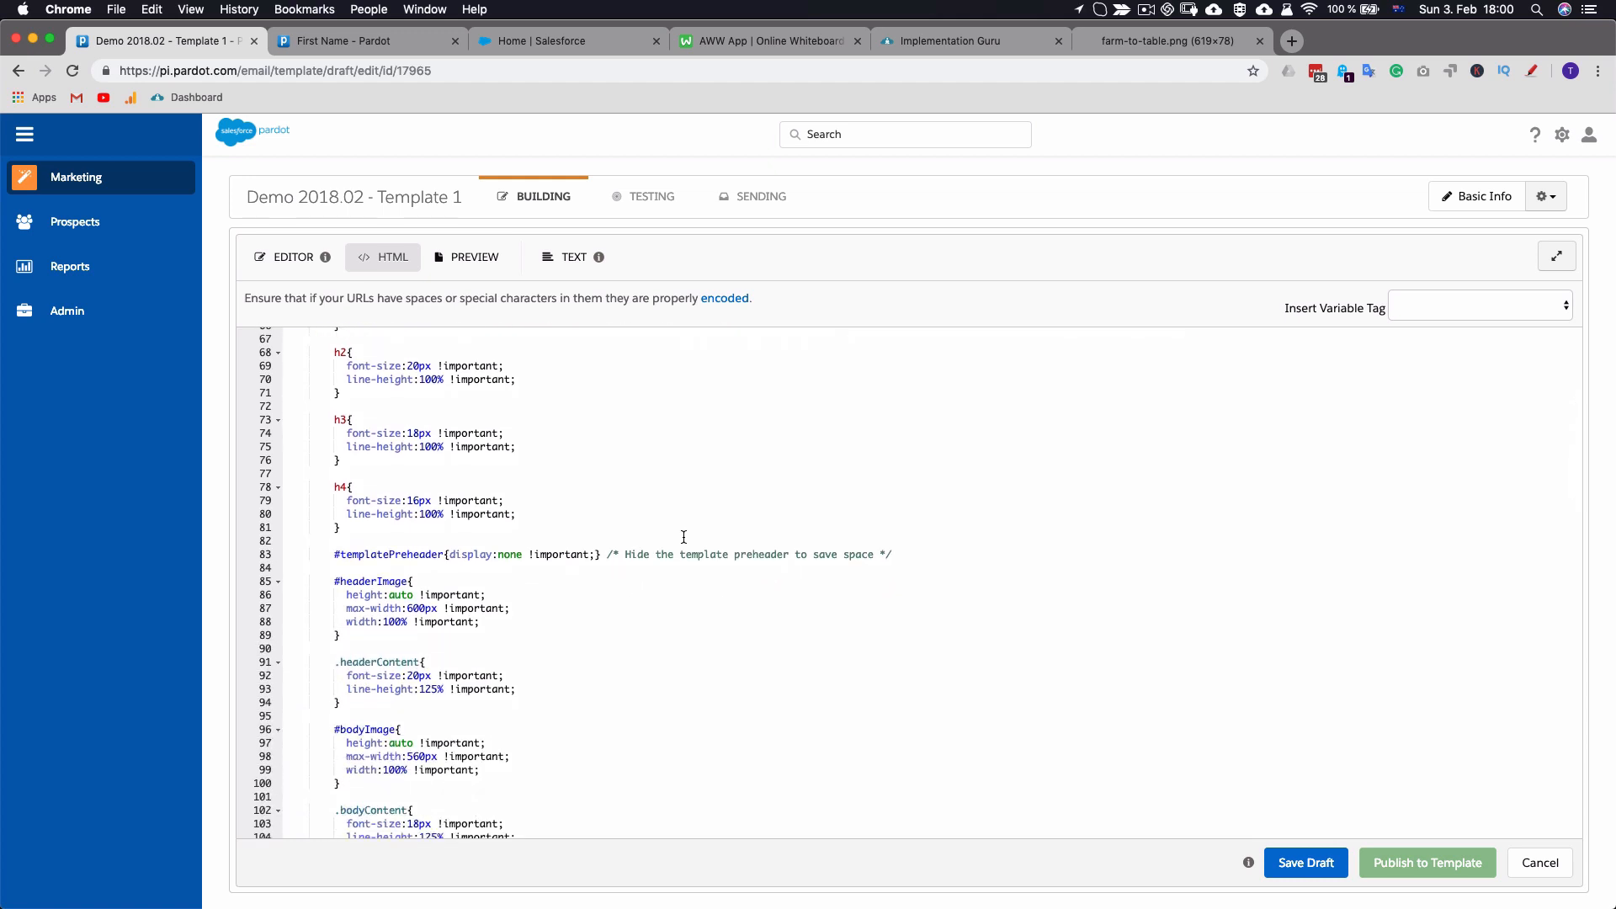
pyautogui.scroll(2, 695, 532)
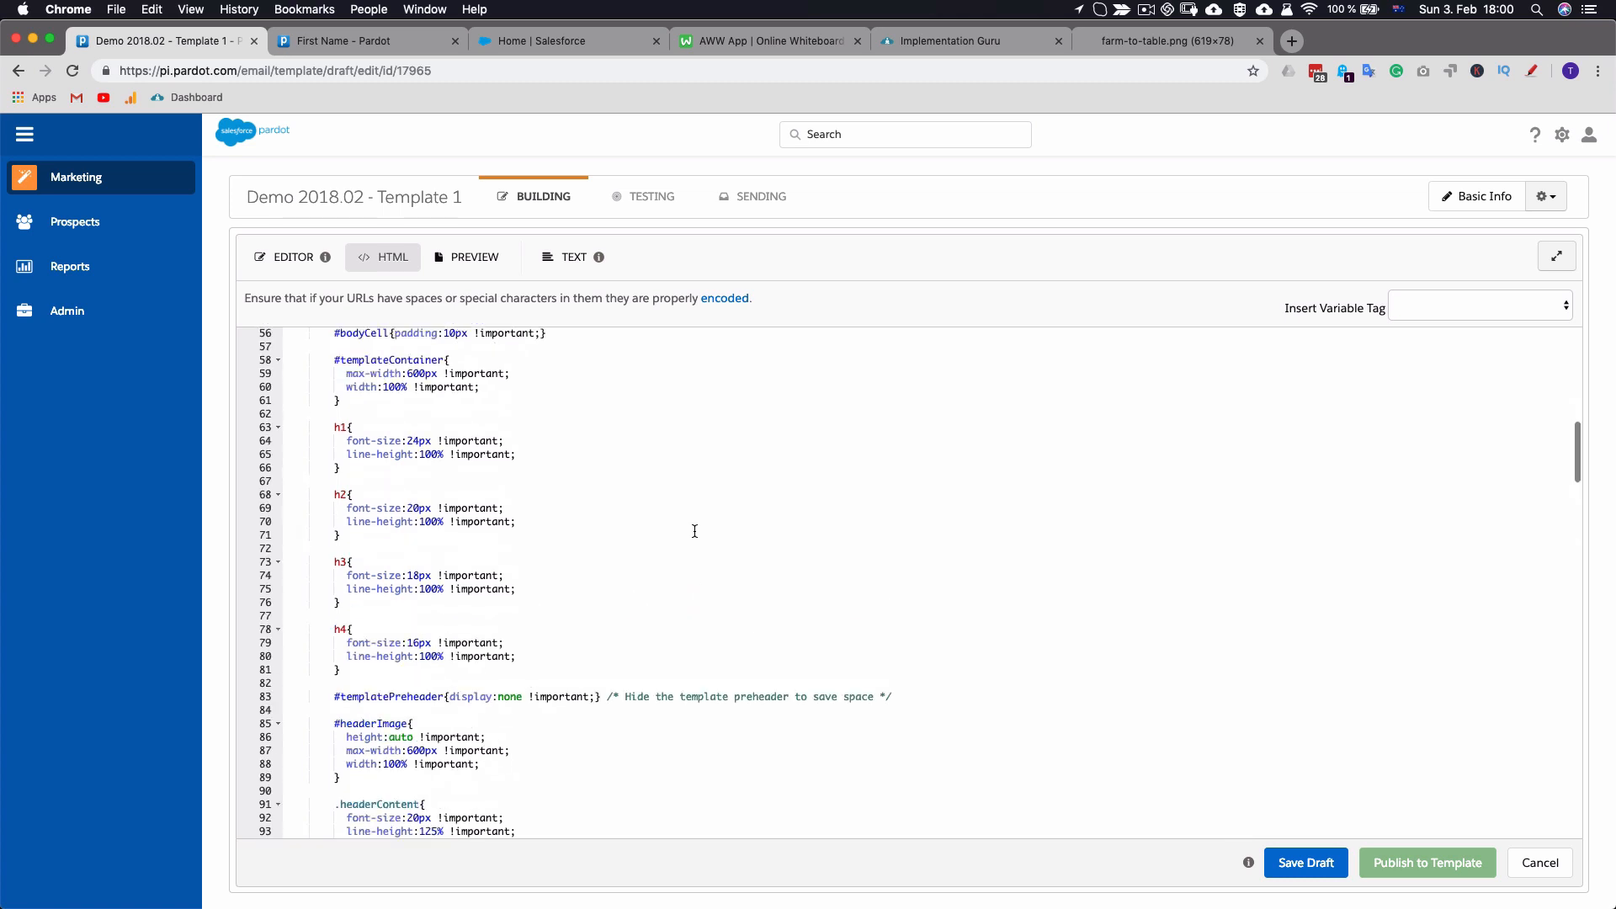
pyautogui.scroll(5, 694, 532)
pyautogui.scroll(1, 694, 532)
pyautogui.scroll(5, 568, 527)
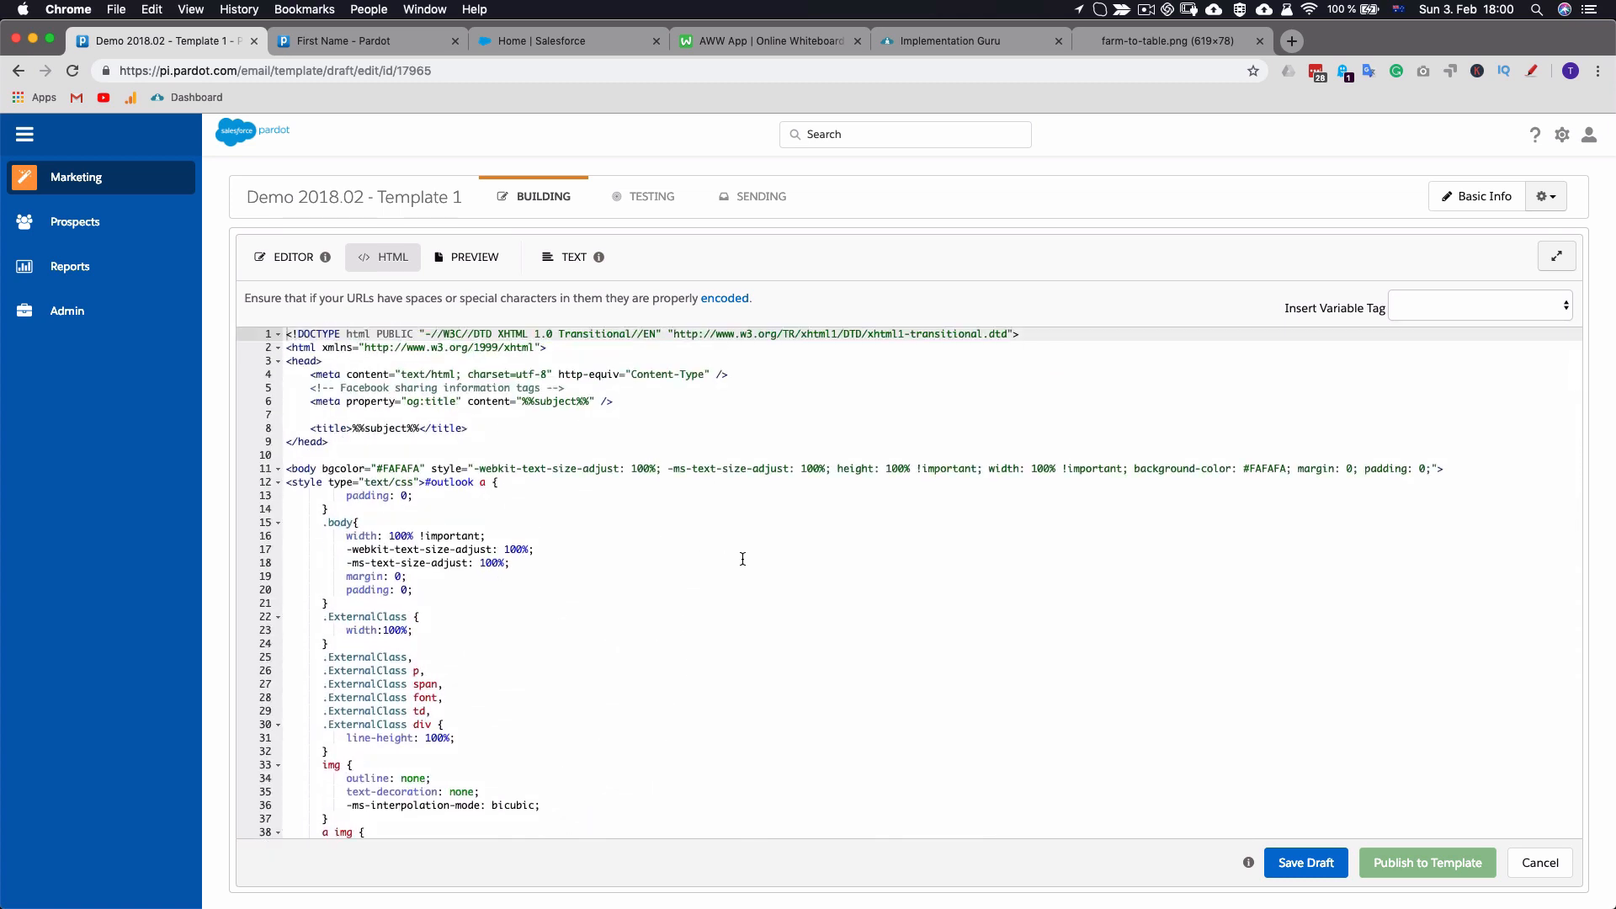
pyautogui.scroll(-4, 742, 559)
pyautogui.scroll(-6, 743, 559)
pyautogui.scroll(-5, 740, 560)
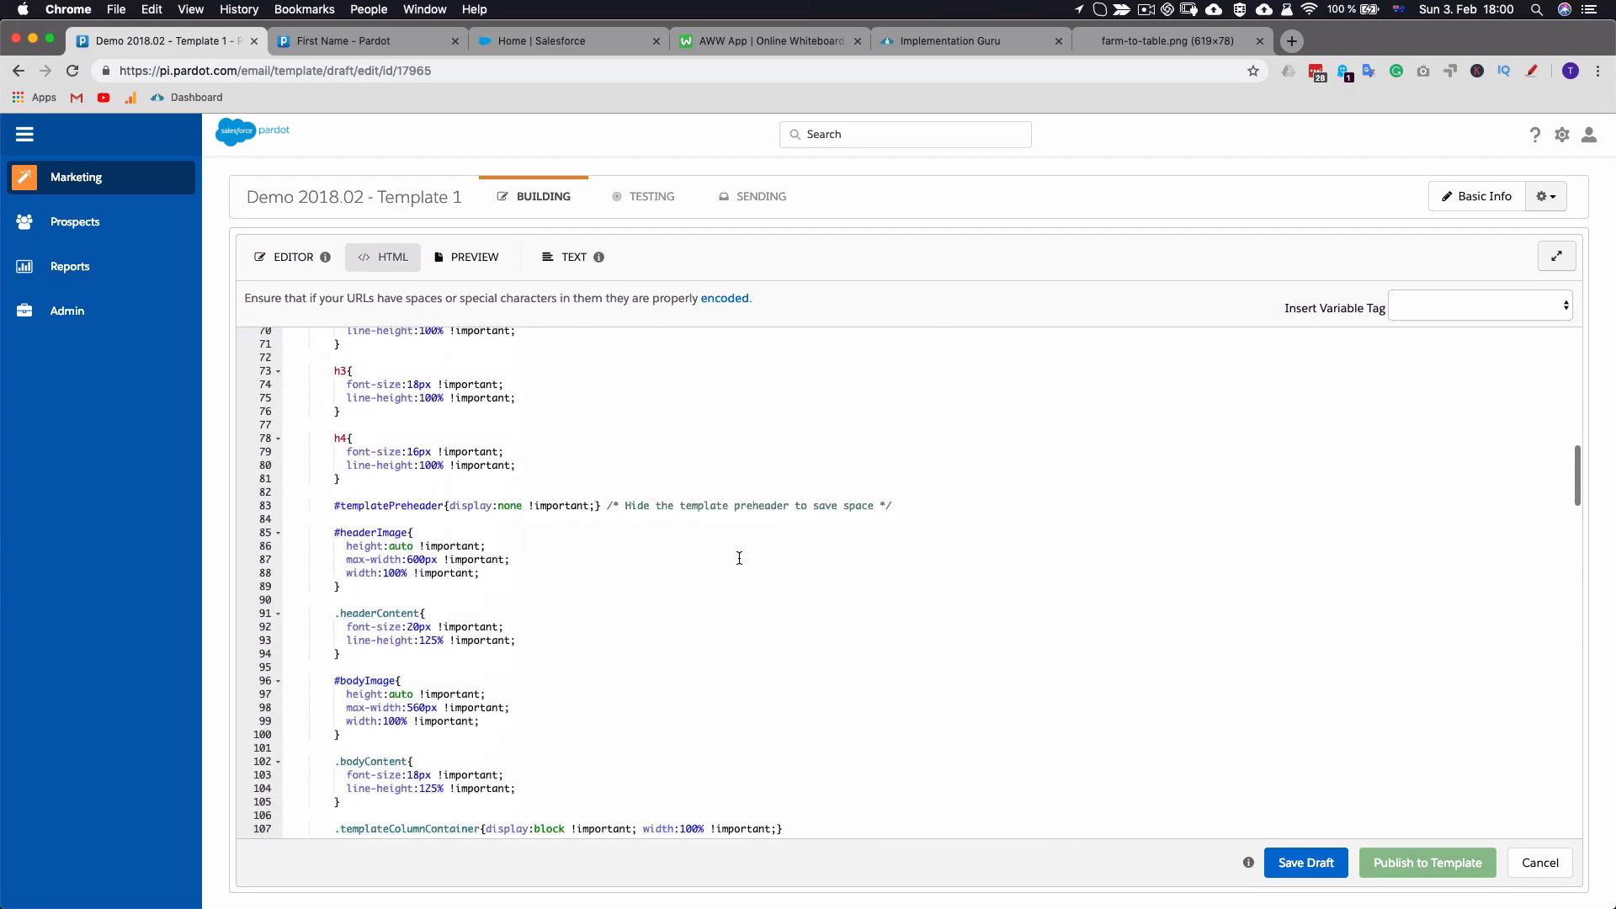
pyautogui.scroll(-6, 738, 560)
pyautogui.scroll(-5, 738, 560)
pyautogui.scroll(-3, 733, 557)
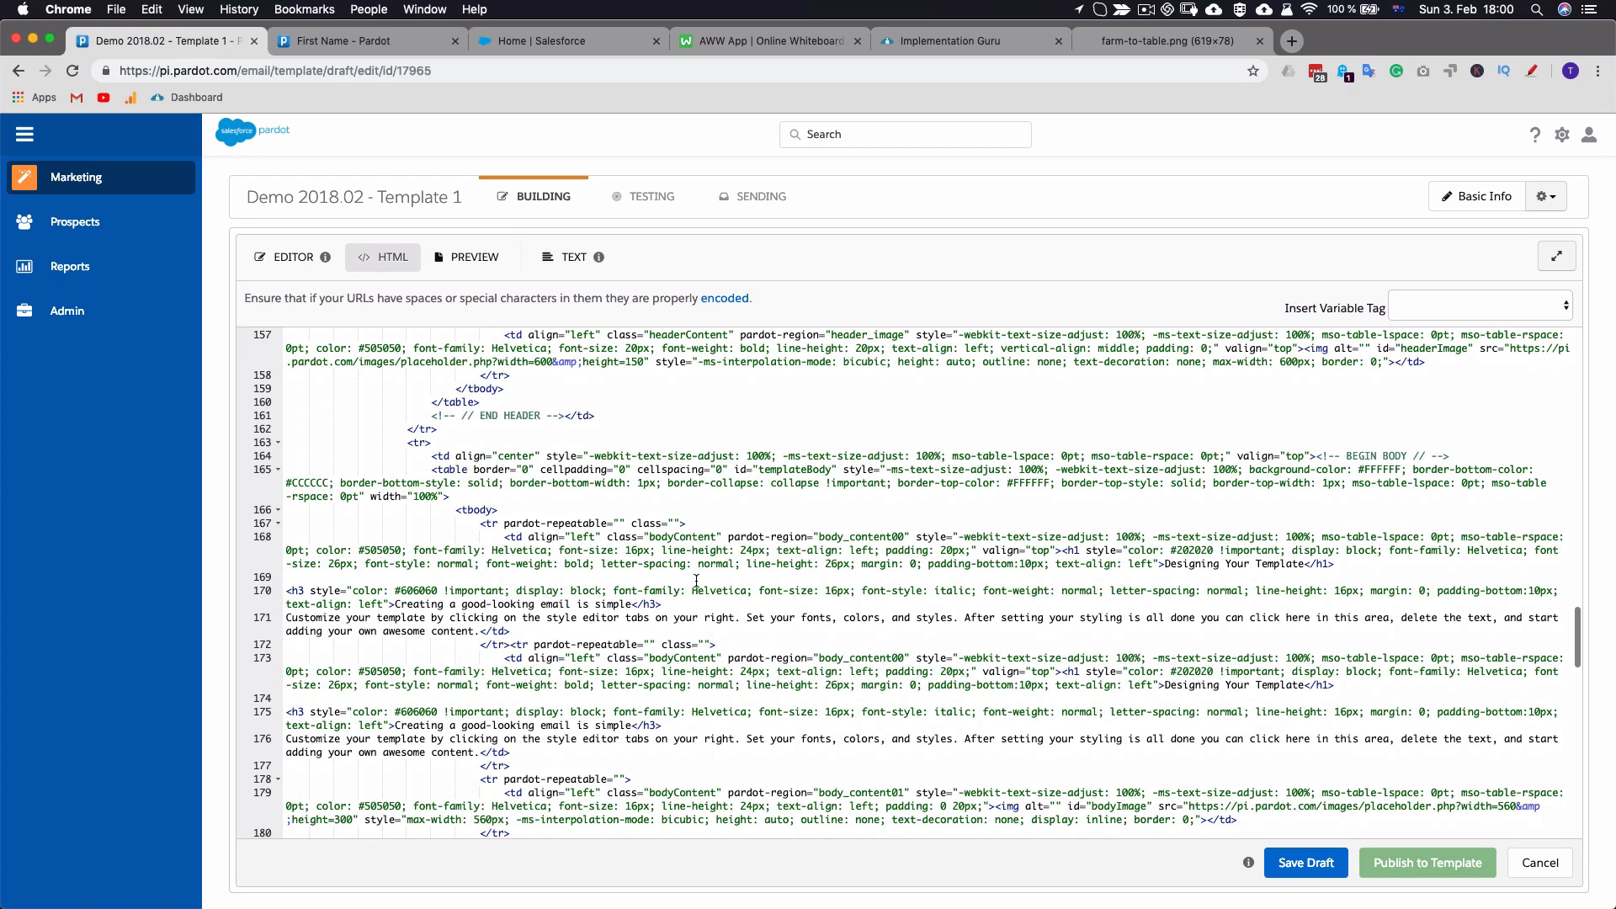
pyautogui.scroll(-5, 721, 543)
pyautogui.scroll(-5, 701, 532)
pyautogui.scroll(-1, 701, 532)
pyautogui.scroll(-2, 695, 550)
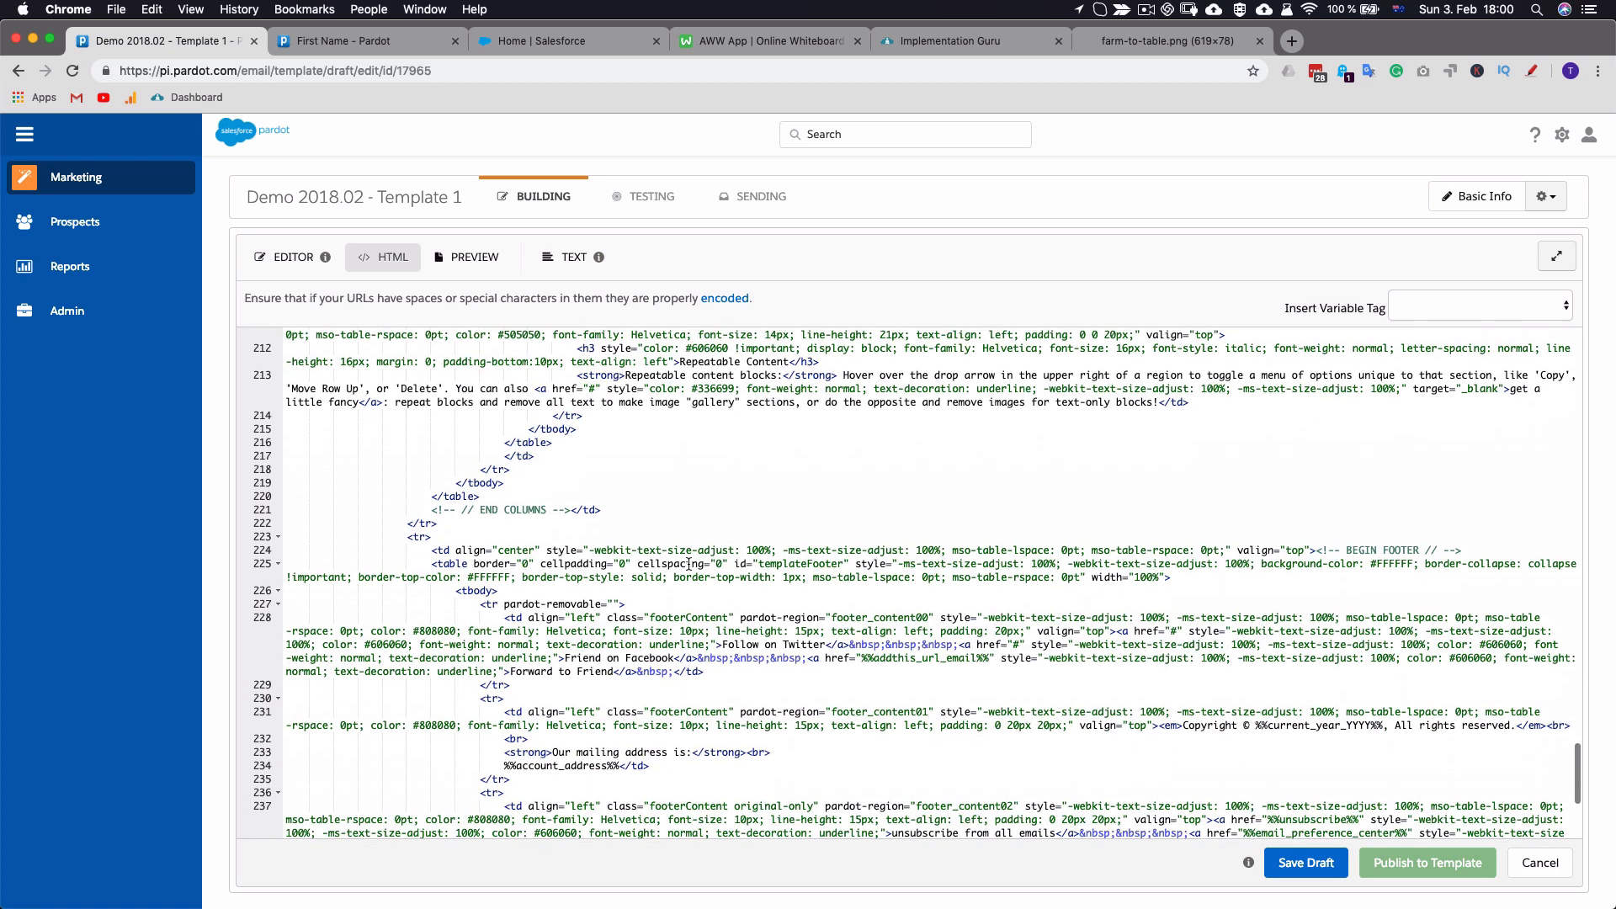
pyautogui.scroll(-2, 692, 555)
pyautogui.scroll(-1, 689, 561)
pyautogui.scroll(-2, 689, 561)
pyautogui.scroll(-2, 688, 562)
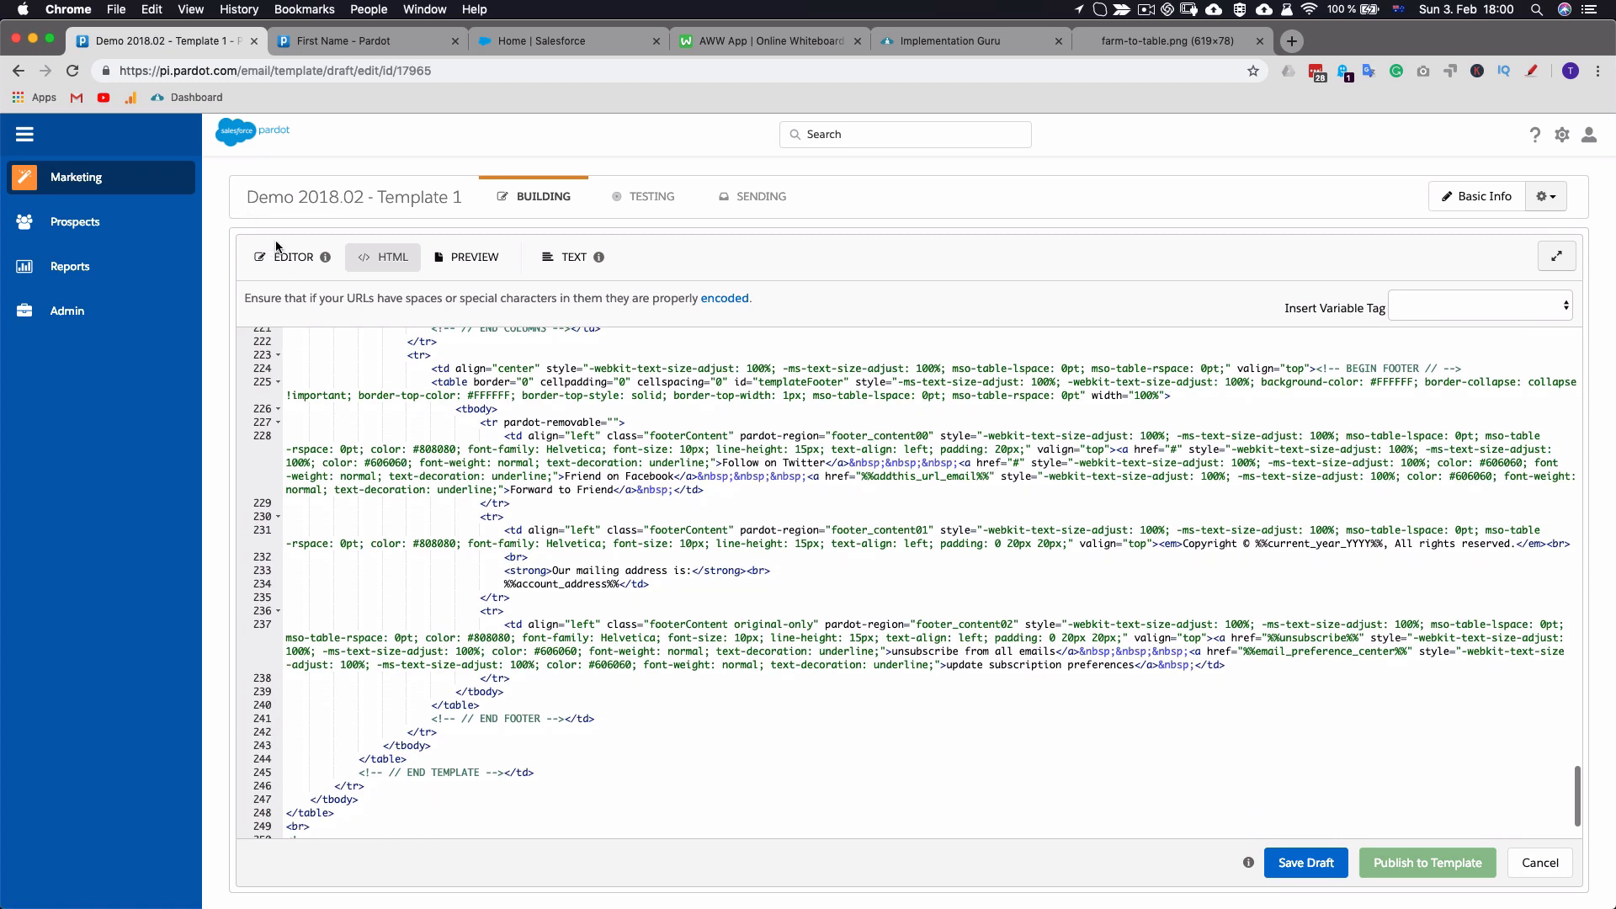
# Step: Preview the rendered email as a different prospect from the To list, then dismiss the help note
pyautogui.click(288, 257)
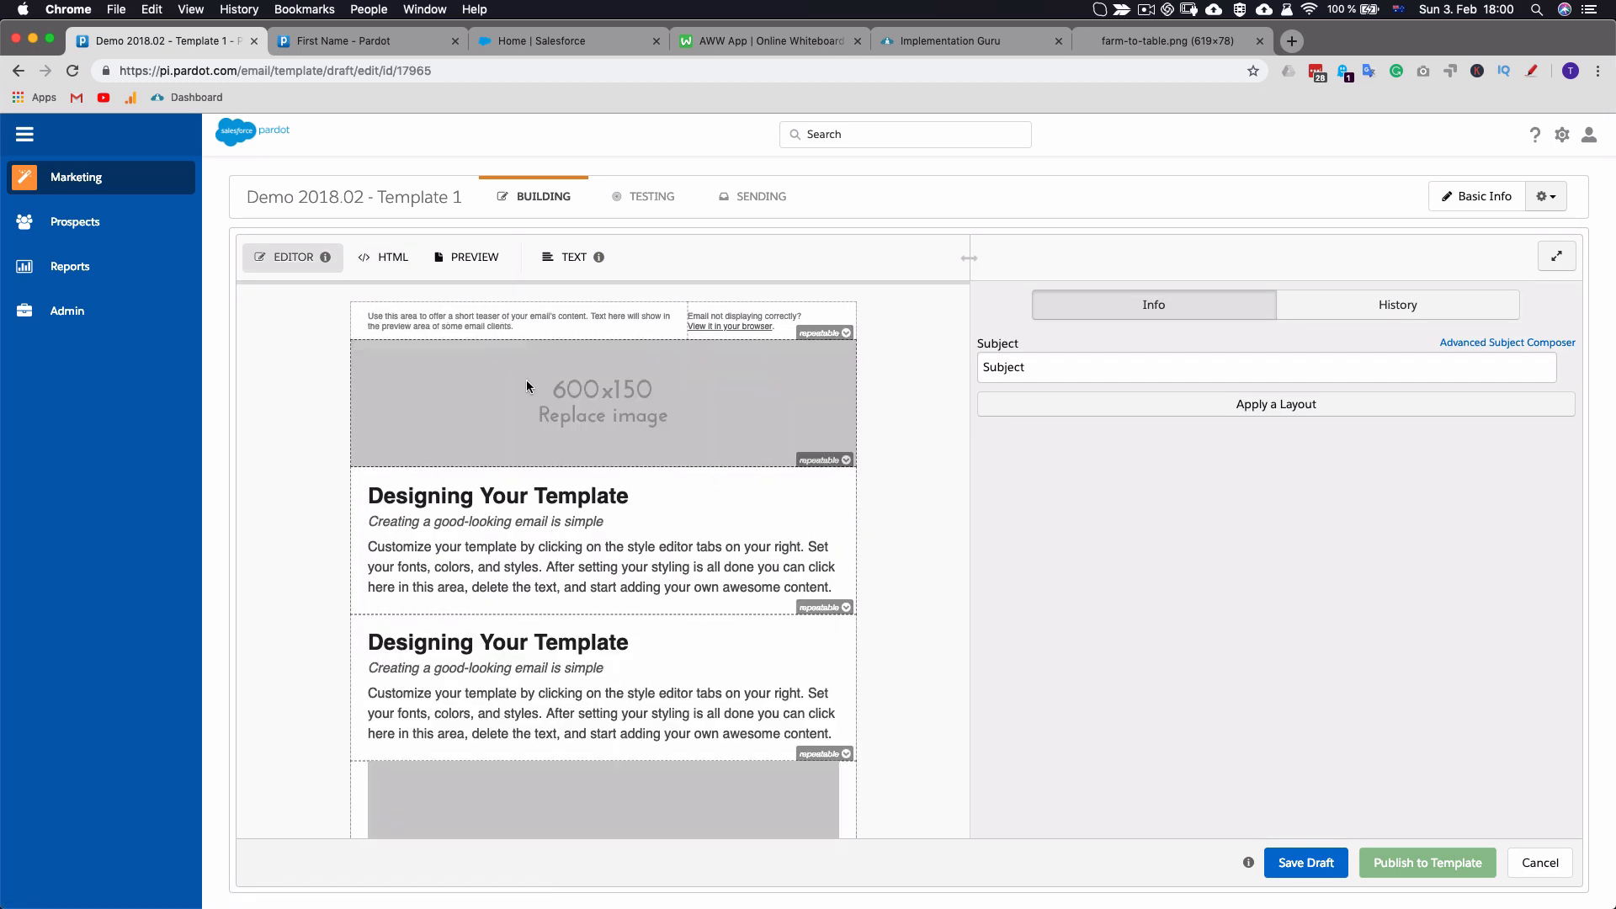
pyautogui.click(472, 260)
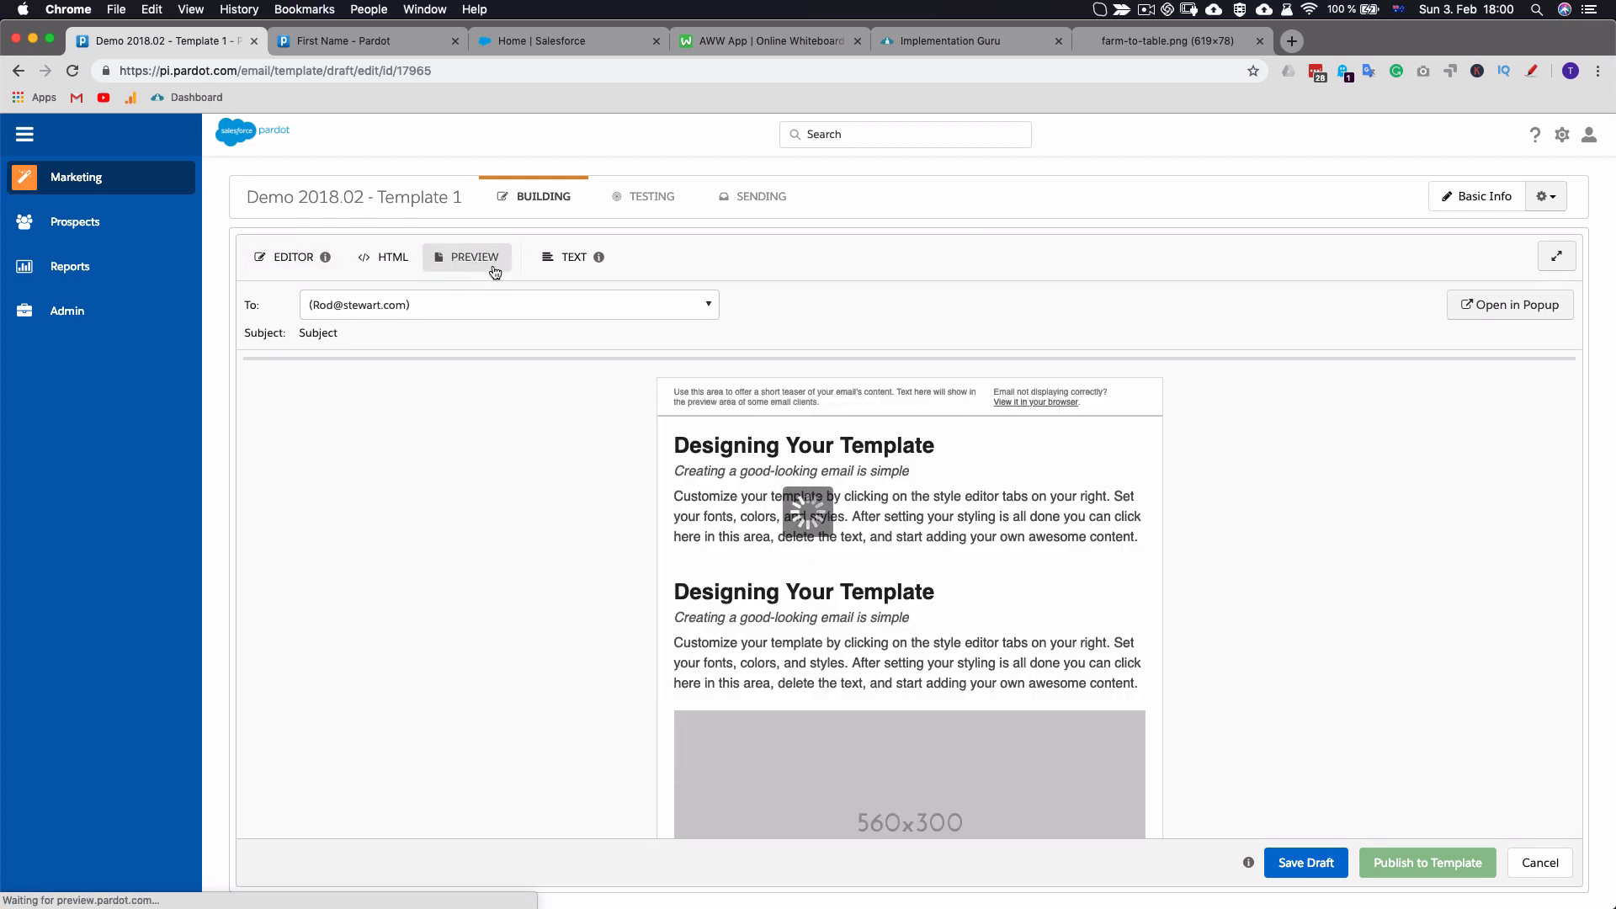
pyautogui.click(455, 306)
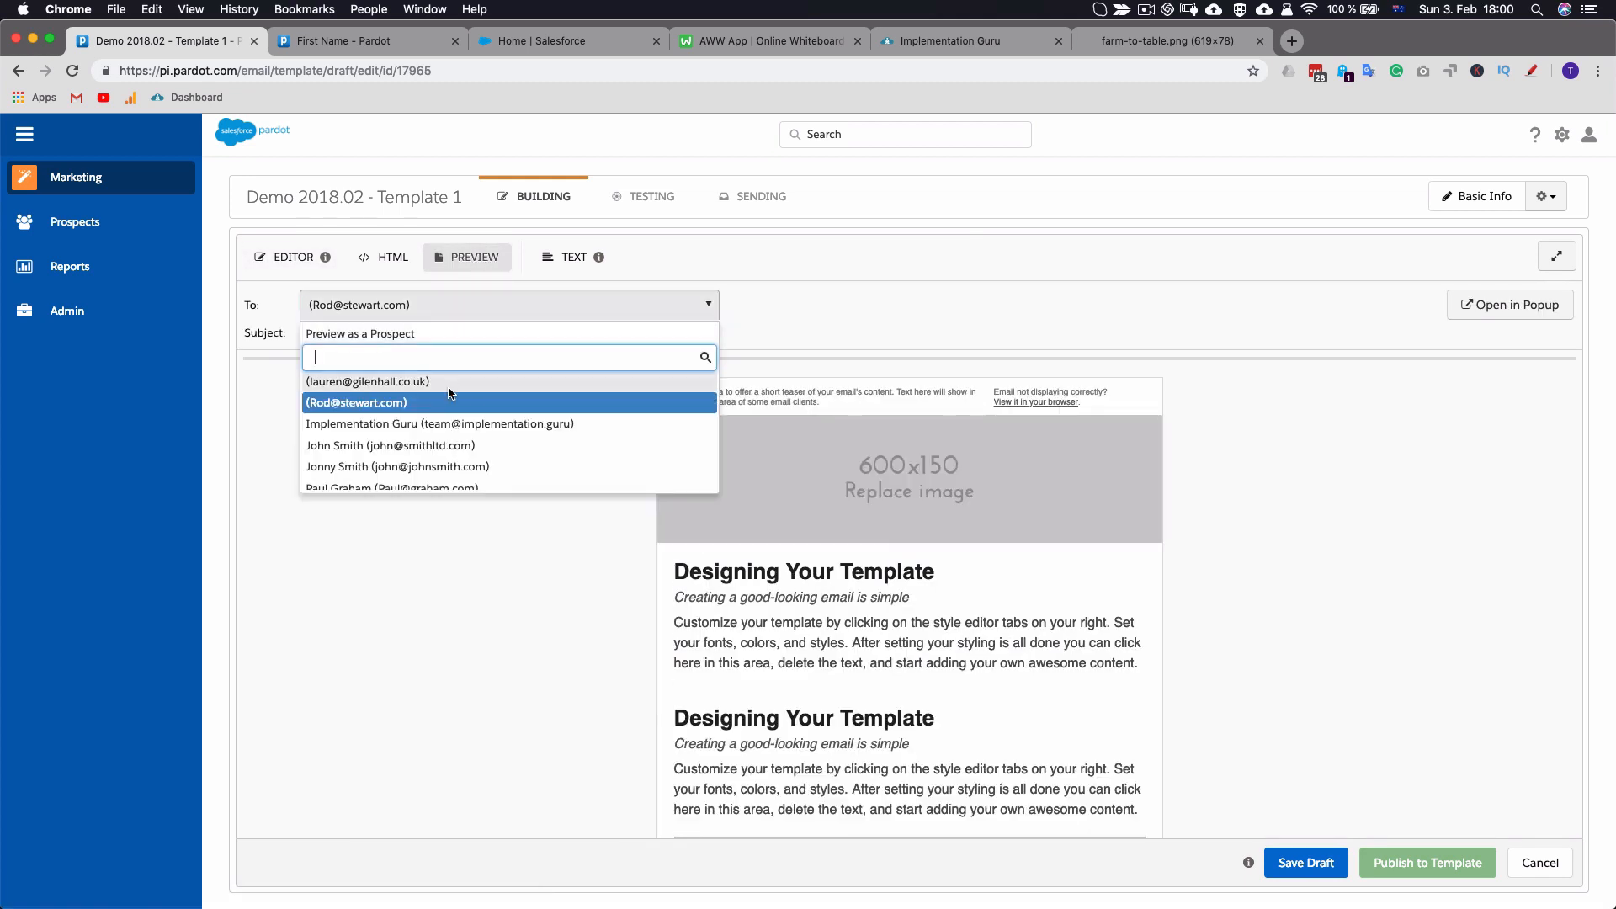
pyautogui.click(456, 445)
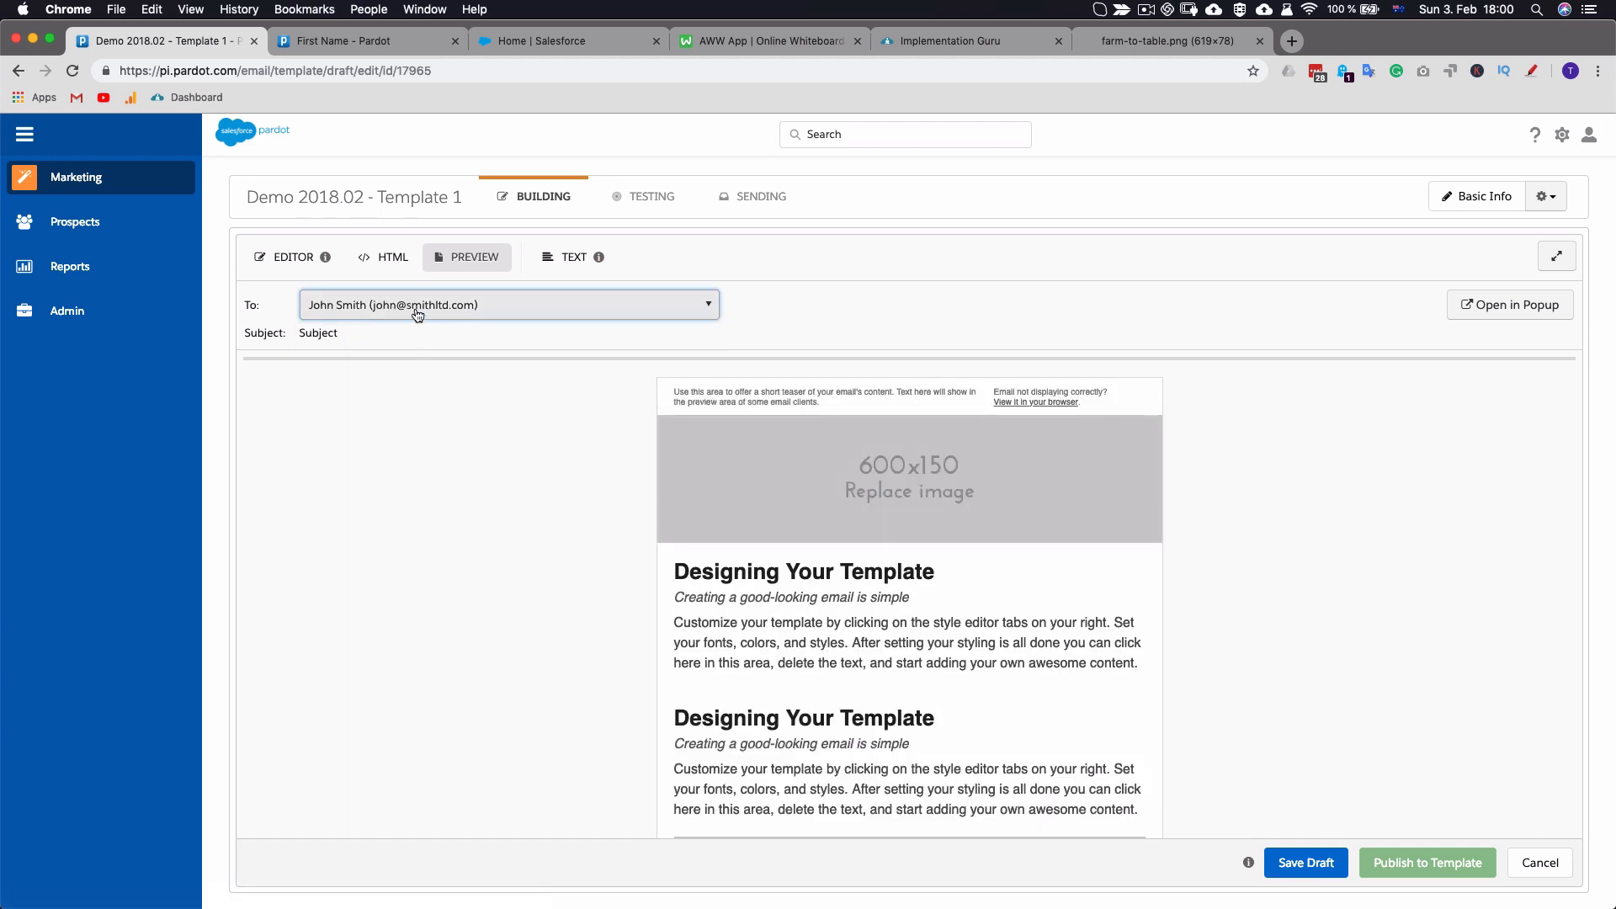
pyautogui.scroll(-1, 537, 450)
pyautogui.scroll(-2, 556, 480)
pyautogui.scroll(-3, 556, 496)
pyautogui.scroll(-5, 539, 488)
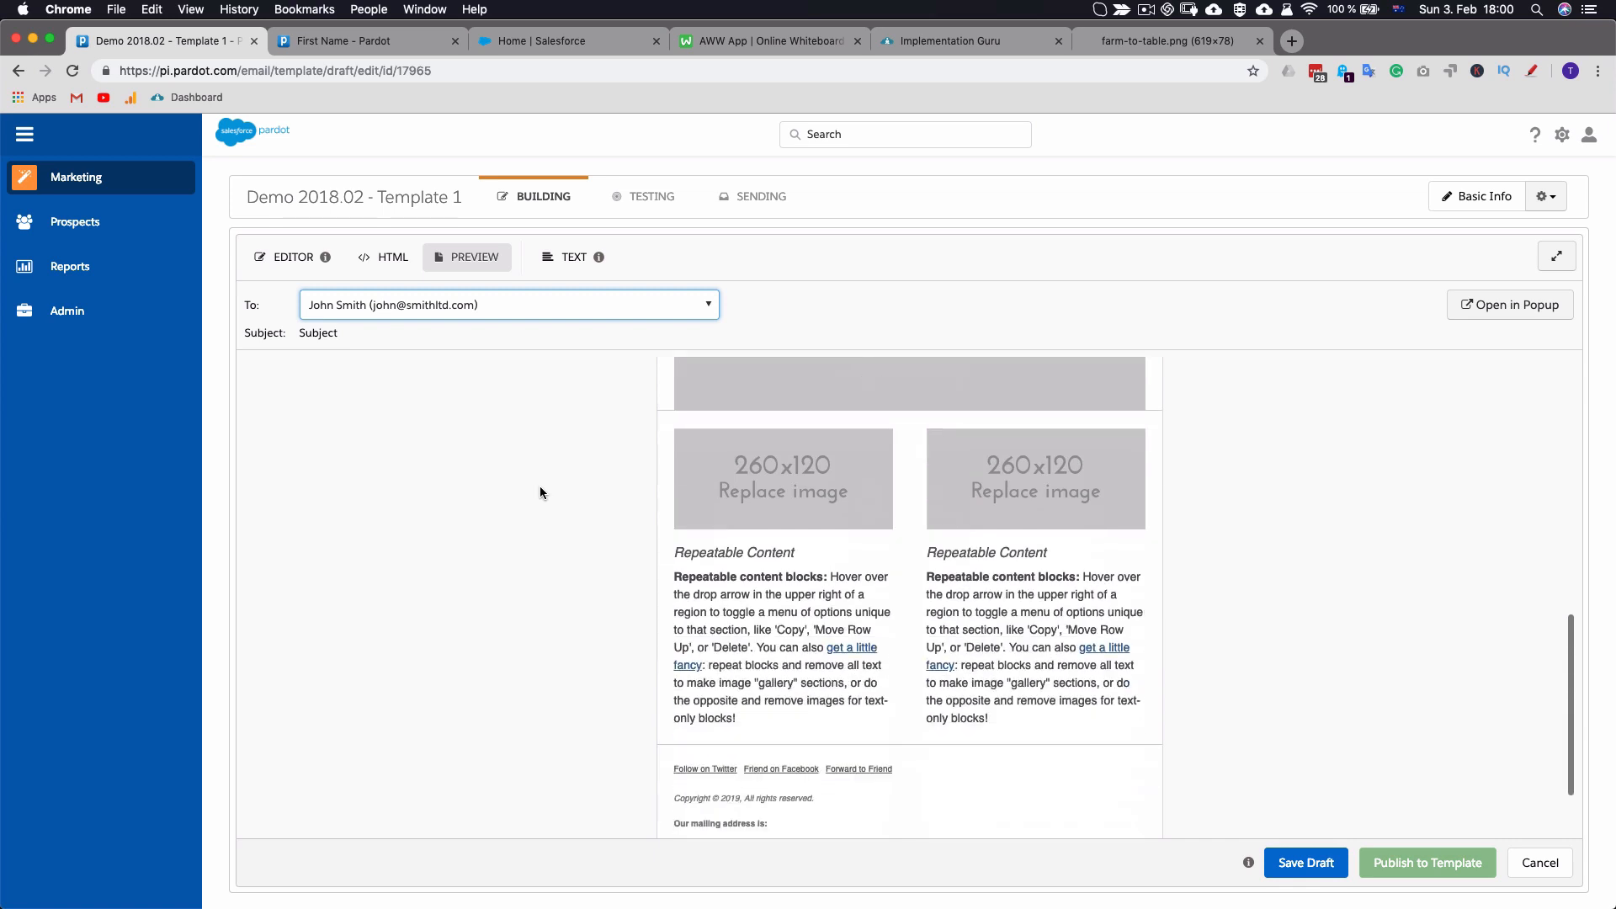
pyautogui.scroll(2, 540, 488)
pyautogui.scroll(8, 539, 489)
pyautogui.click(325, 256)
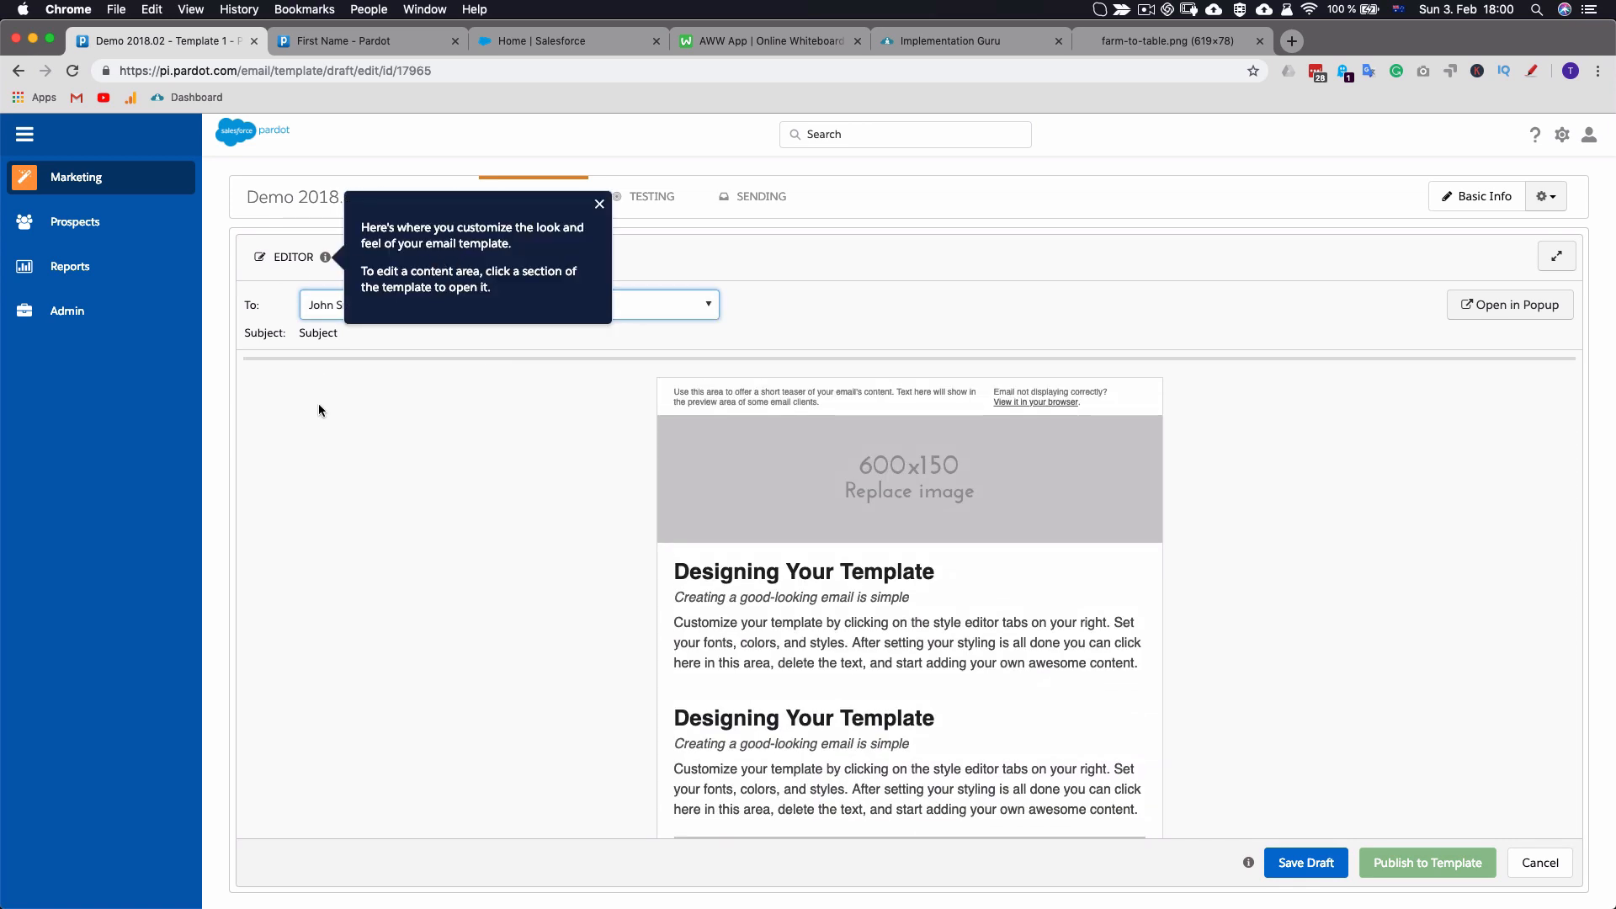
pyautogui.click(598, 206)
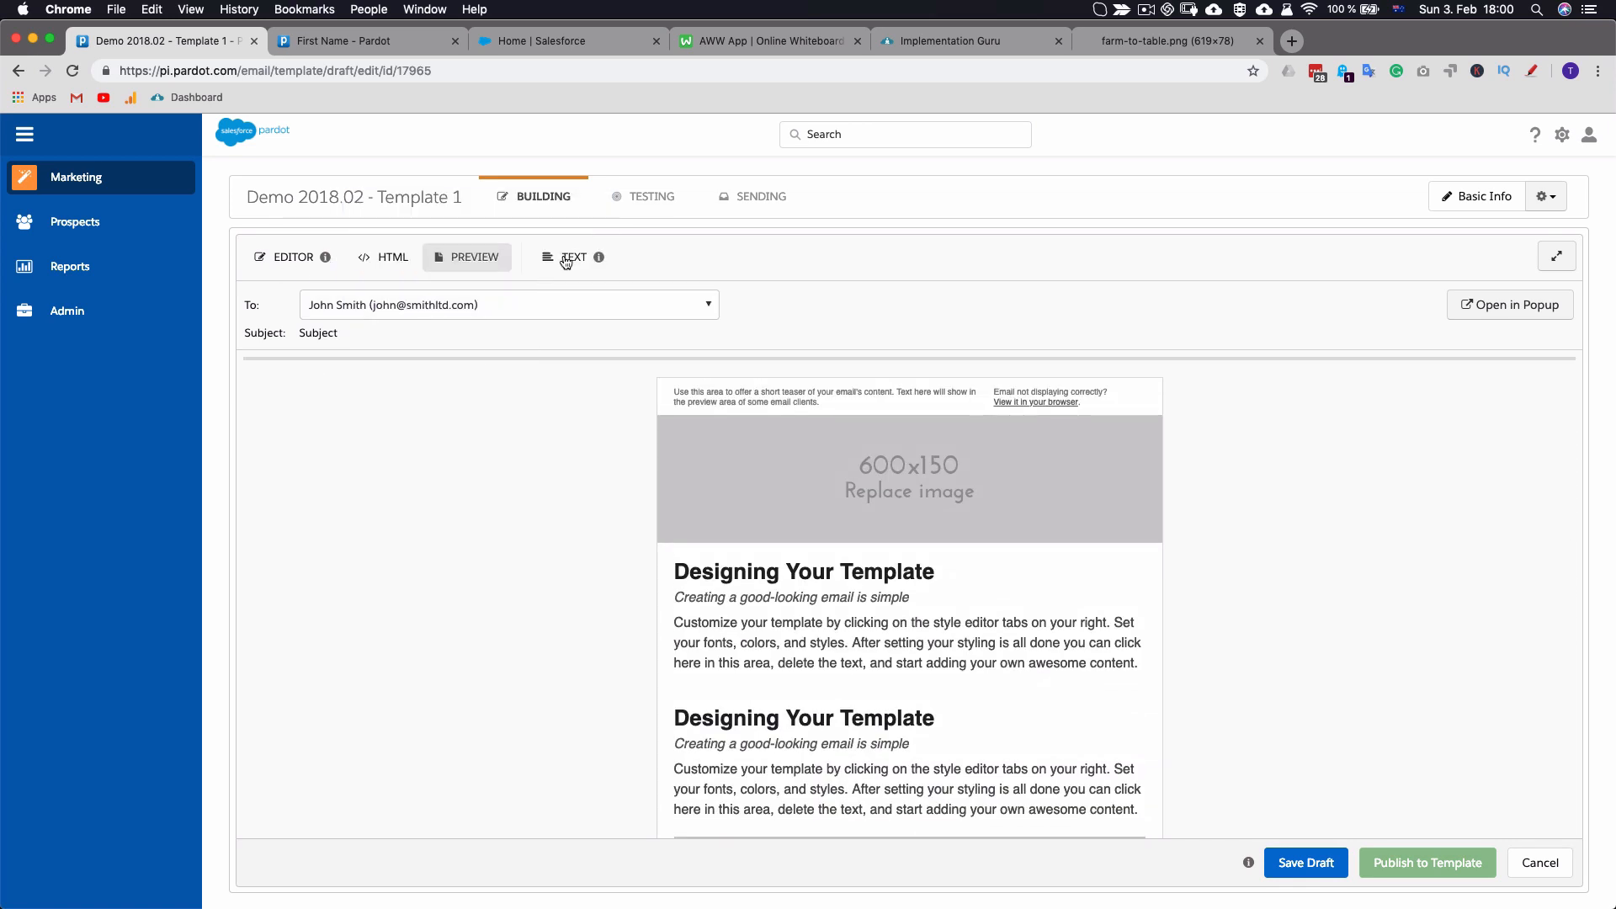
# Step: Regenerate the plain-text version via Sync From HTML and delete the teaser lines at the top
pyautogui.click(565, 260)
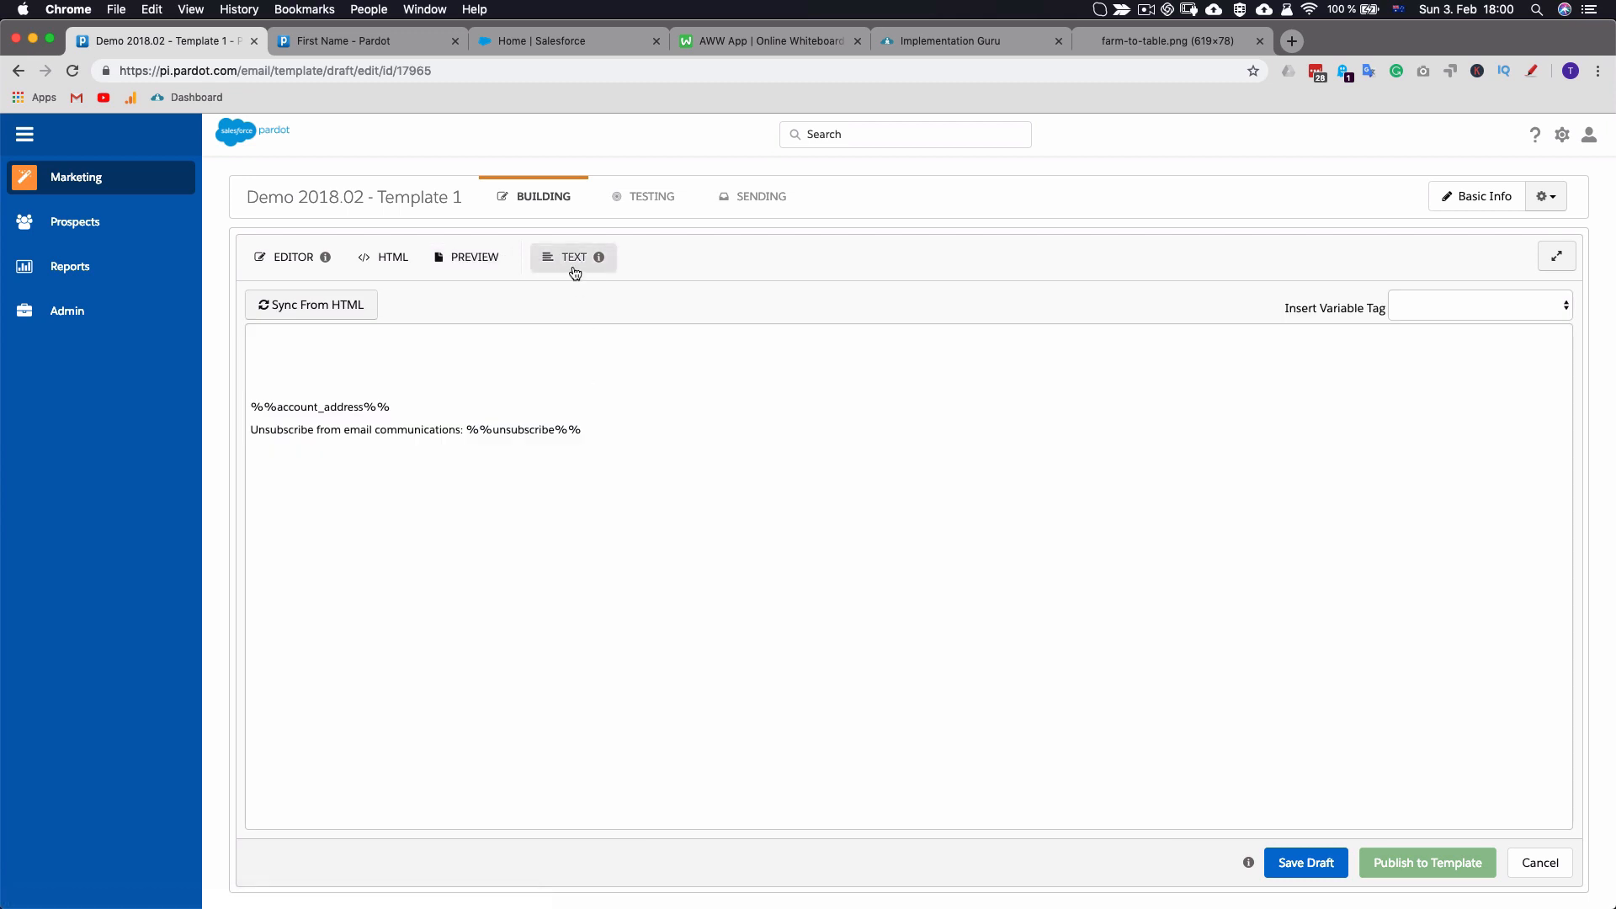
pyautogui.click(332, 309)
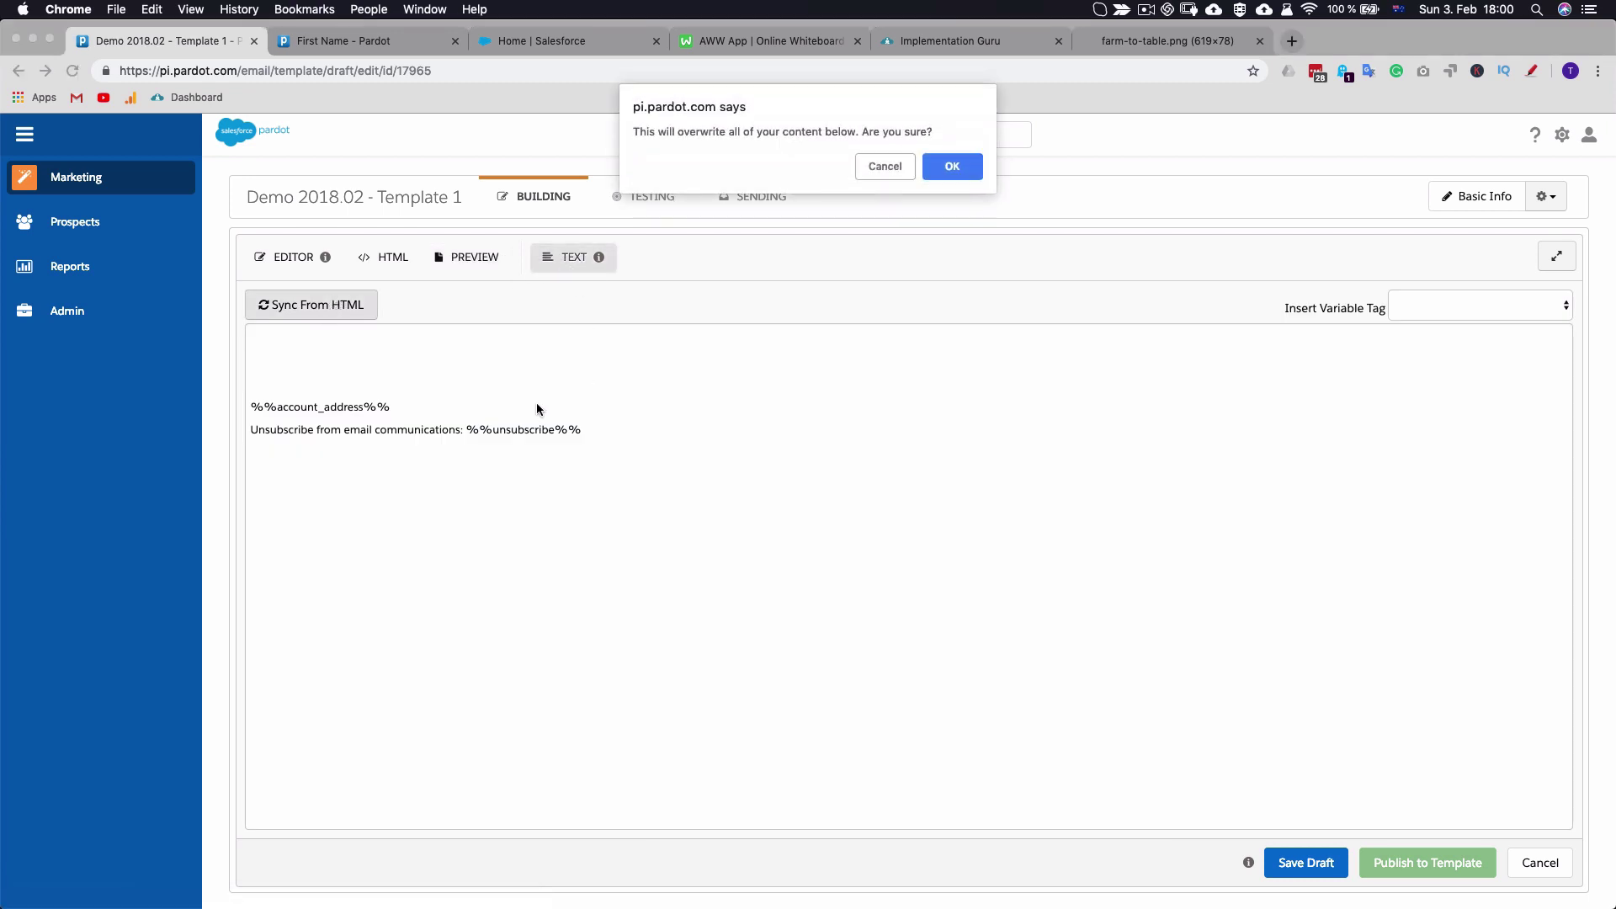
pyautogui.click(952, 170)
pyautogui.scroll(-2, 492, 572)
pyautogui.scroll(2, 480, 568)
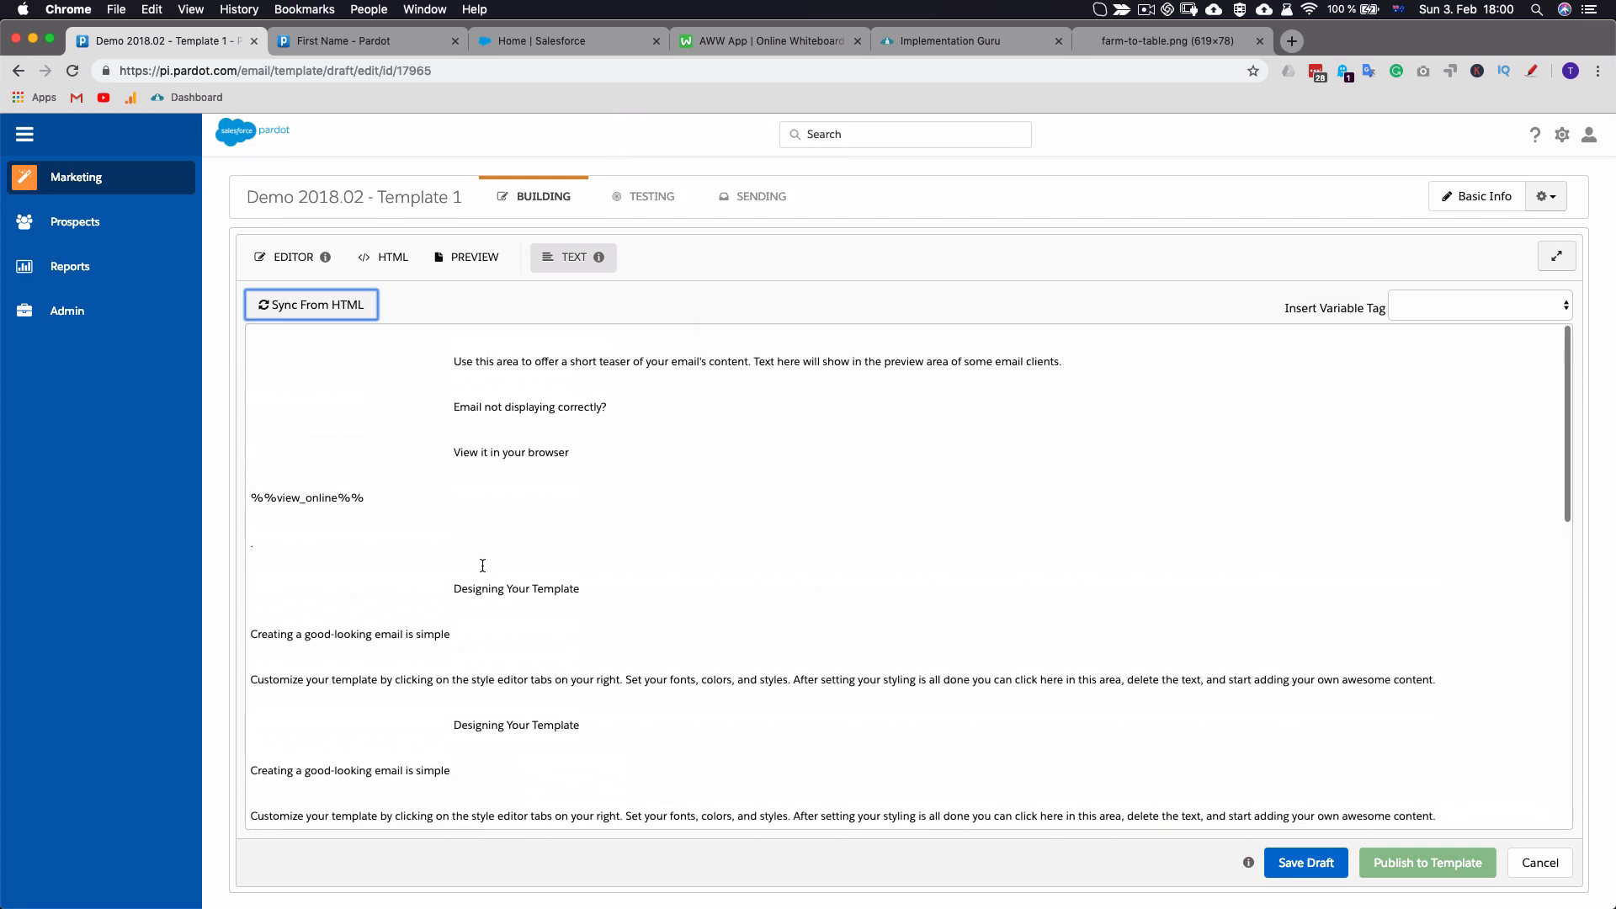
pyautogui.click(454, 451)
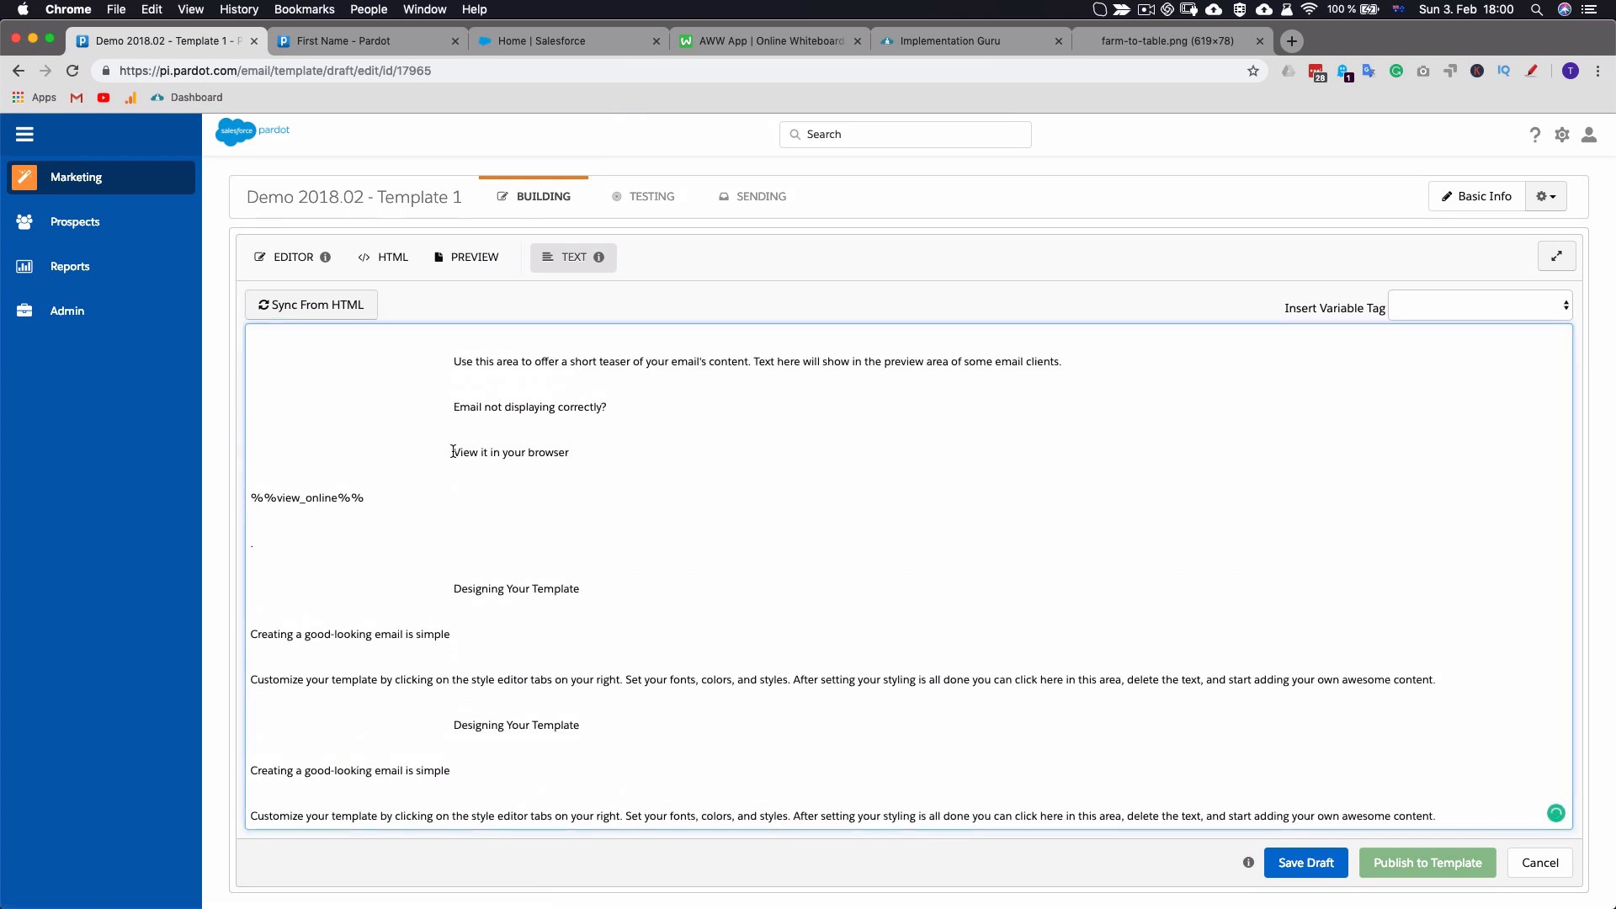
pyautogui.moveTo(454, 451)
pyautogui.mouseDown()
pyautogui.moveTo(254, 436)
pyautogui.moveTo(253, 342)
pyautogui.mouseUp()
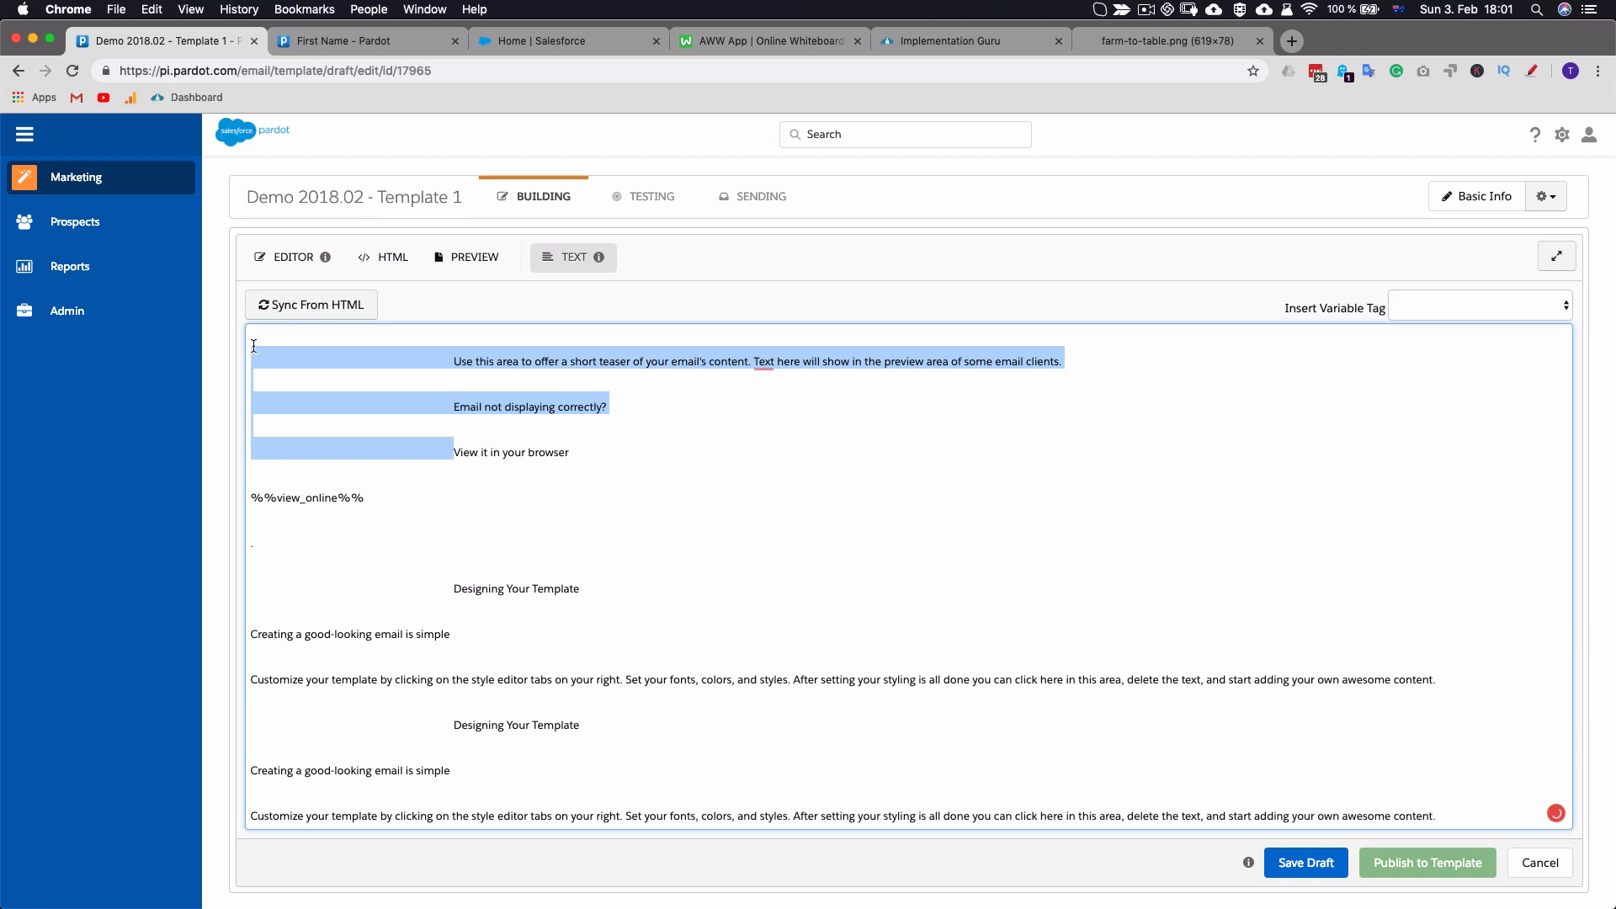
pyautogui.press('BackSpace')
# Step: Remove the leading indents so every heading and Repeatable Content paragraph starts flush left
pyautogui.moveTo(426, 494); pyautogui.dragTo(276, 427)
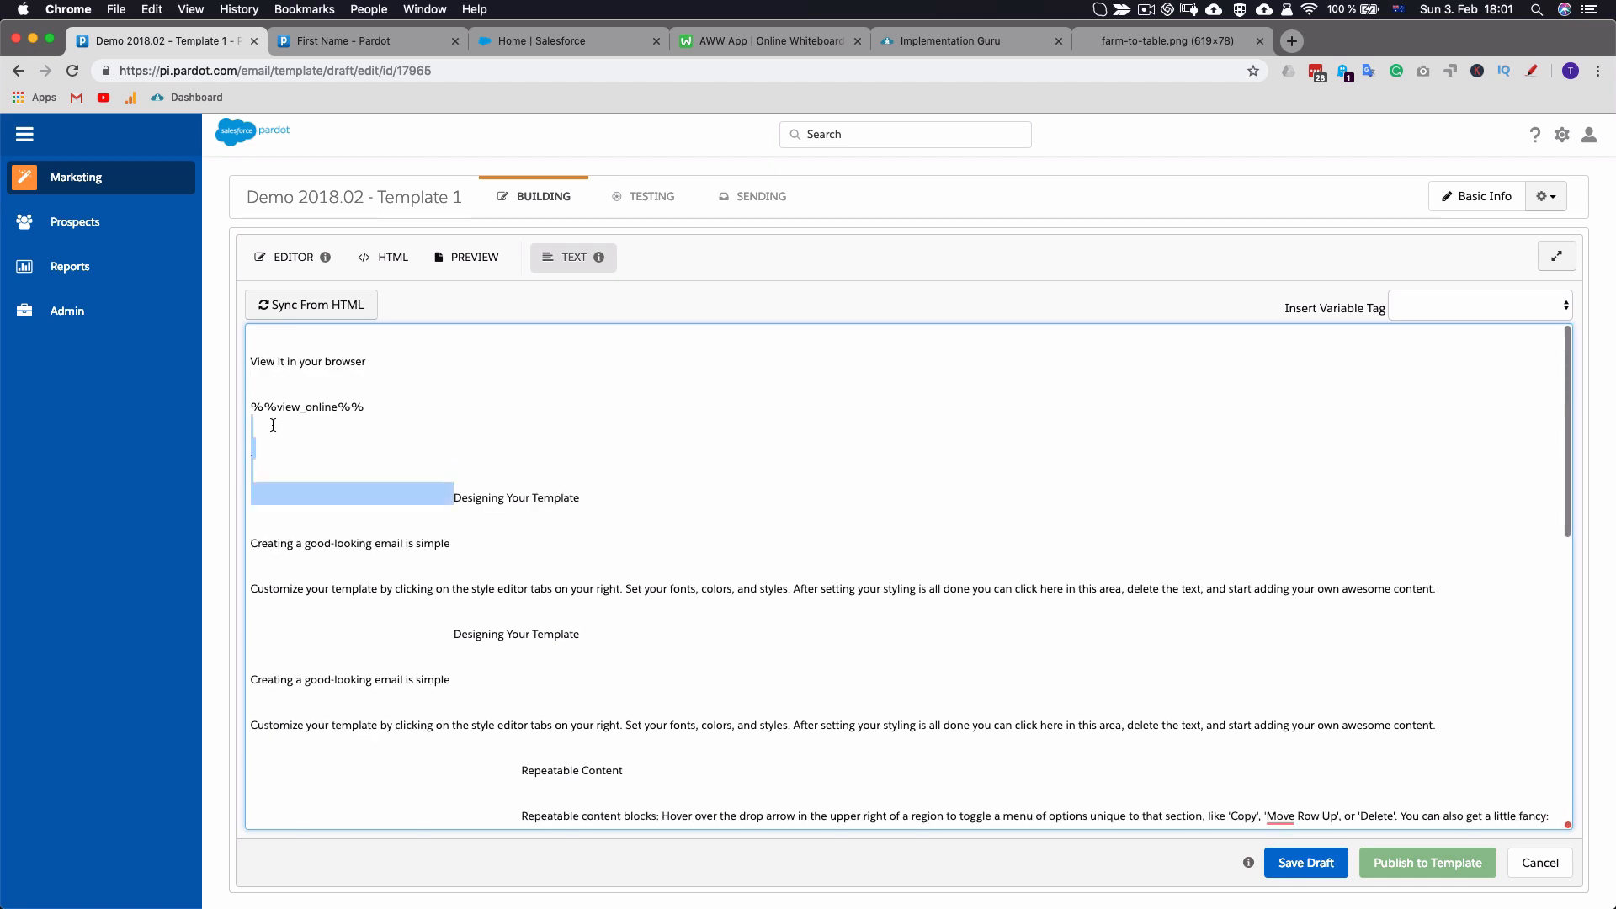
pyautogui.press('BackSpace')
pyautogui.moveTo(453, 566); pyautogui.dragTo(285, 531)
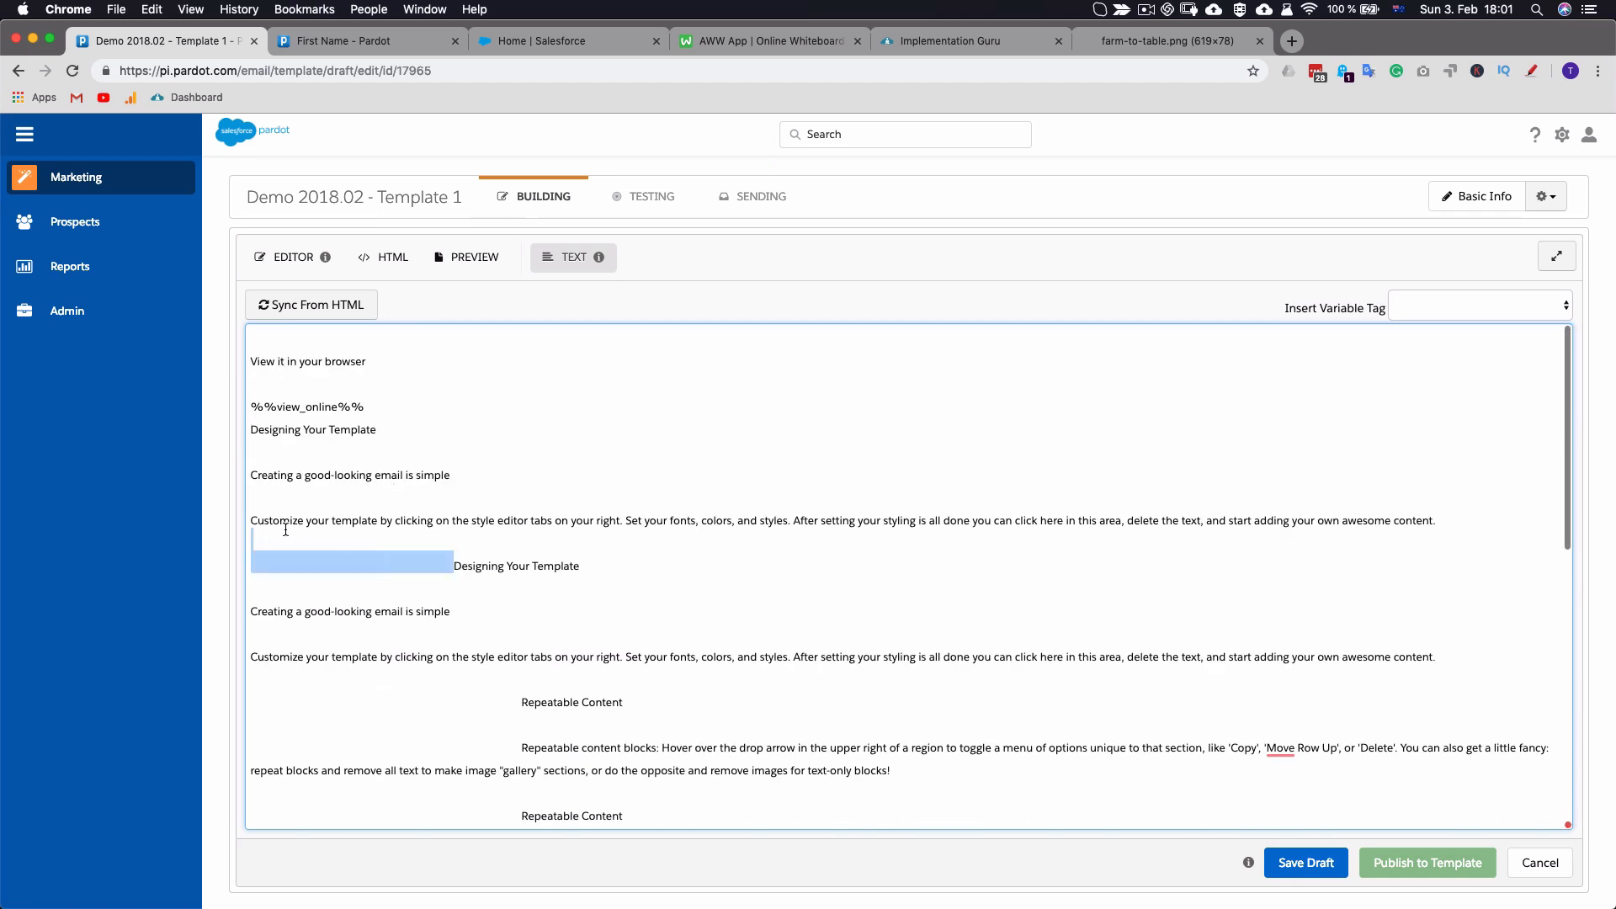
pyautogui.press('BackSpace')
pyautogui.scroll(-1, 401, 644)
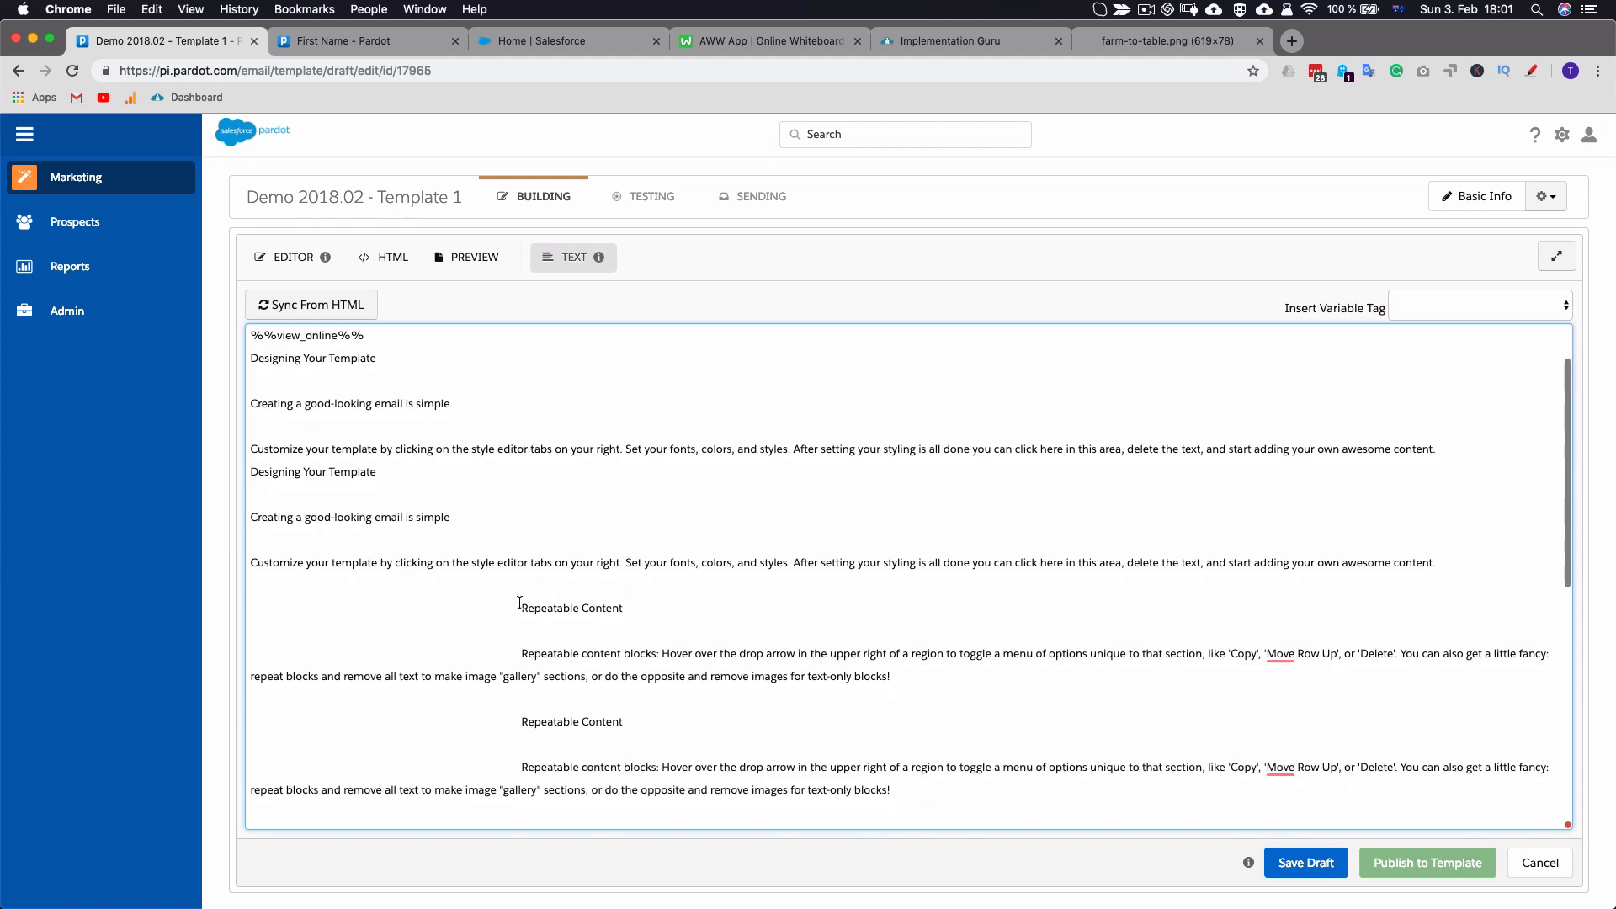
pyautogui.moveTo(520, 608); pyautogui.dragTo(303, 583)
pyautogui.press('BackSpace')
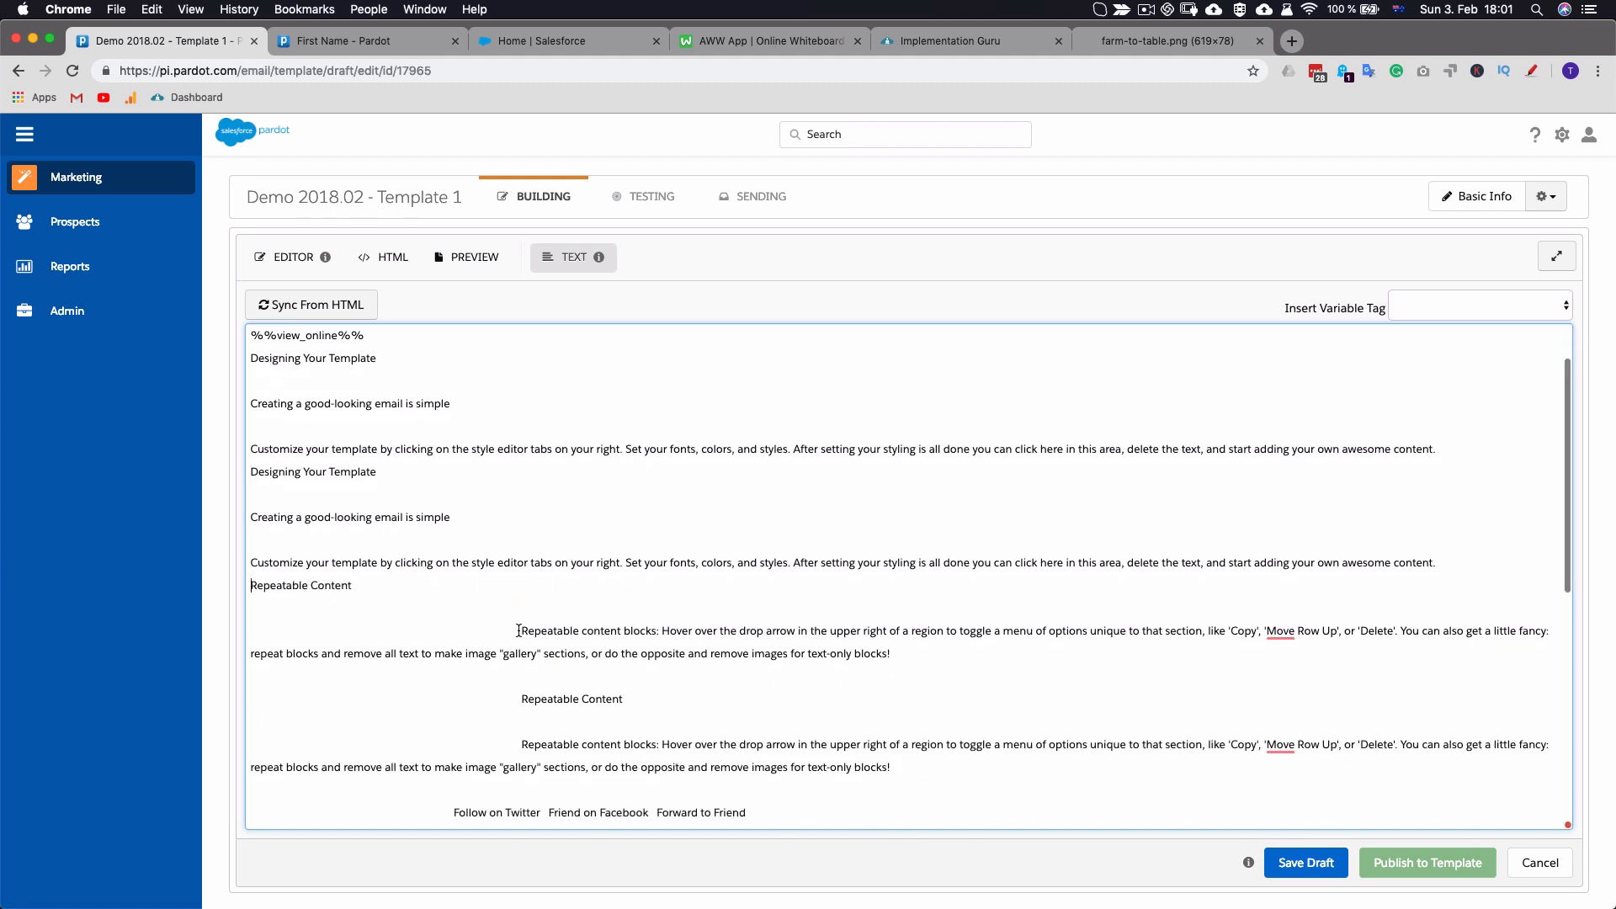
pyautogui.moveTo(520, 631); pyautogui.dragTo(253, 610)
pyautogui.press('BackSpace')
pyautogui.moveTo(520, 677); pyautogui.dragTo(271, 659)
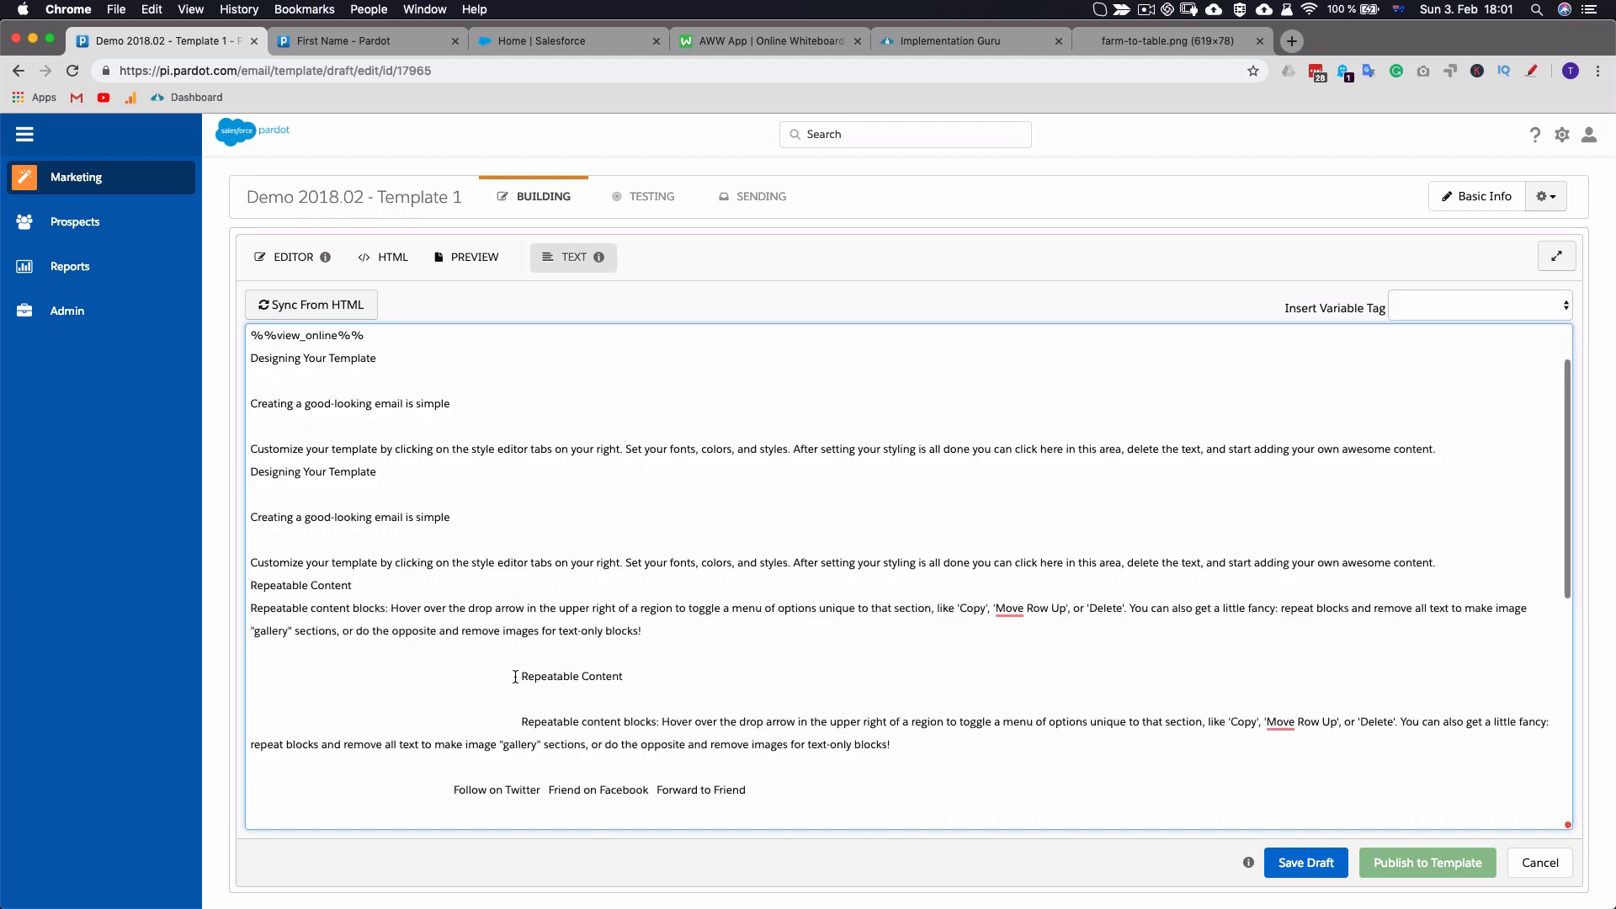
pyautogui.press('BackSpace')
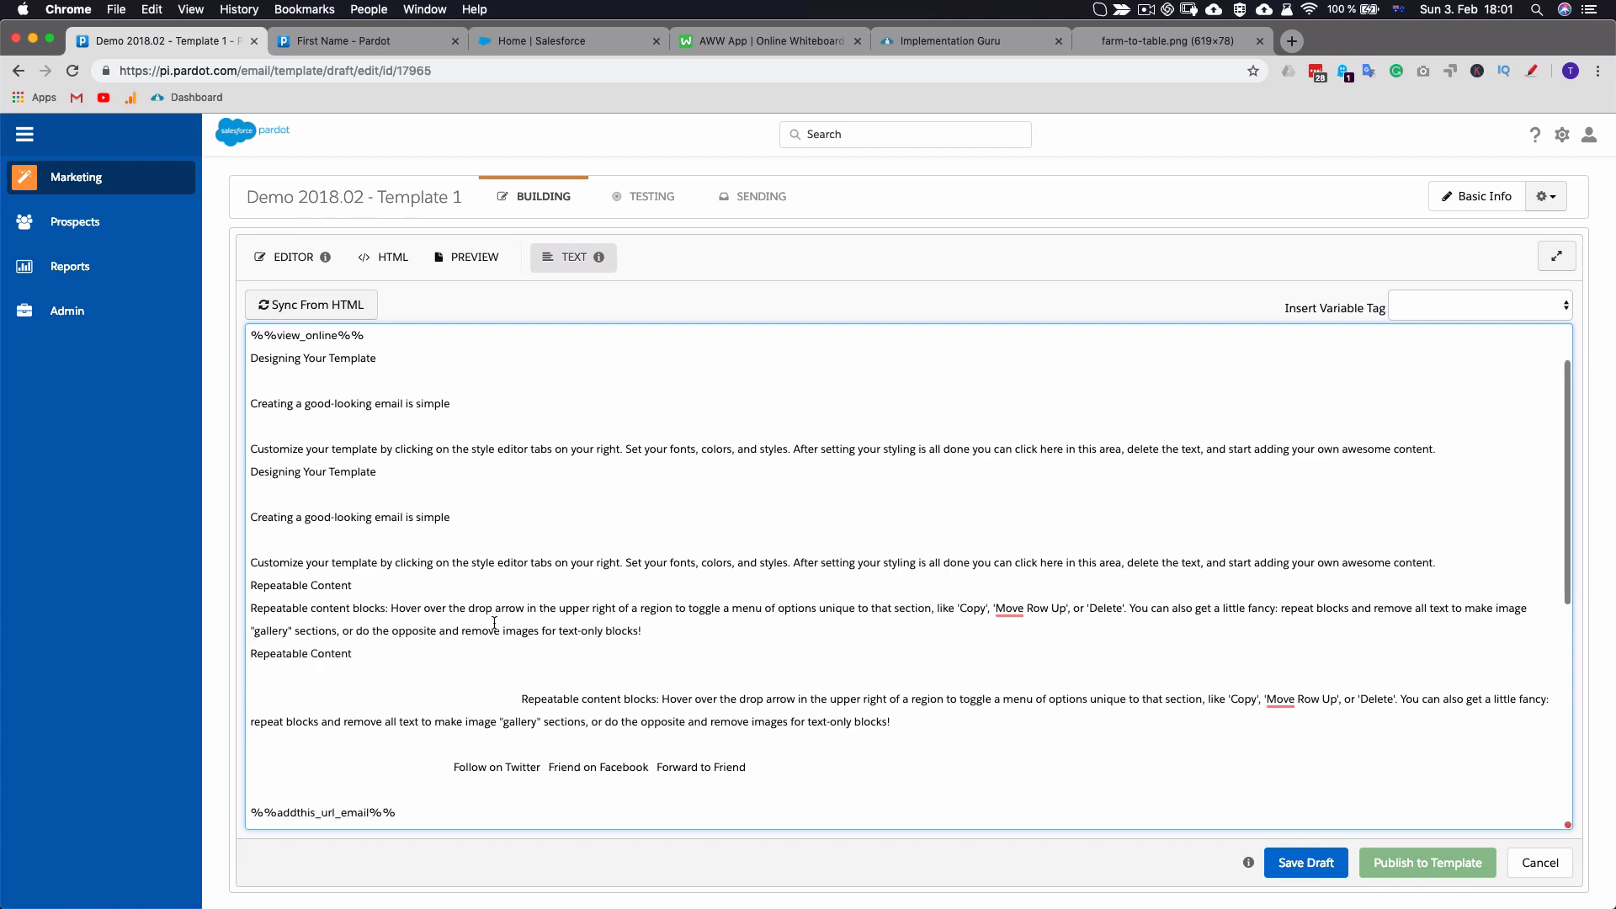
pyautogui.moveTo(521, 698); pyautogui.dragTo(290, 678)
pyautogui.press('BackSpace')
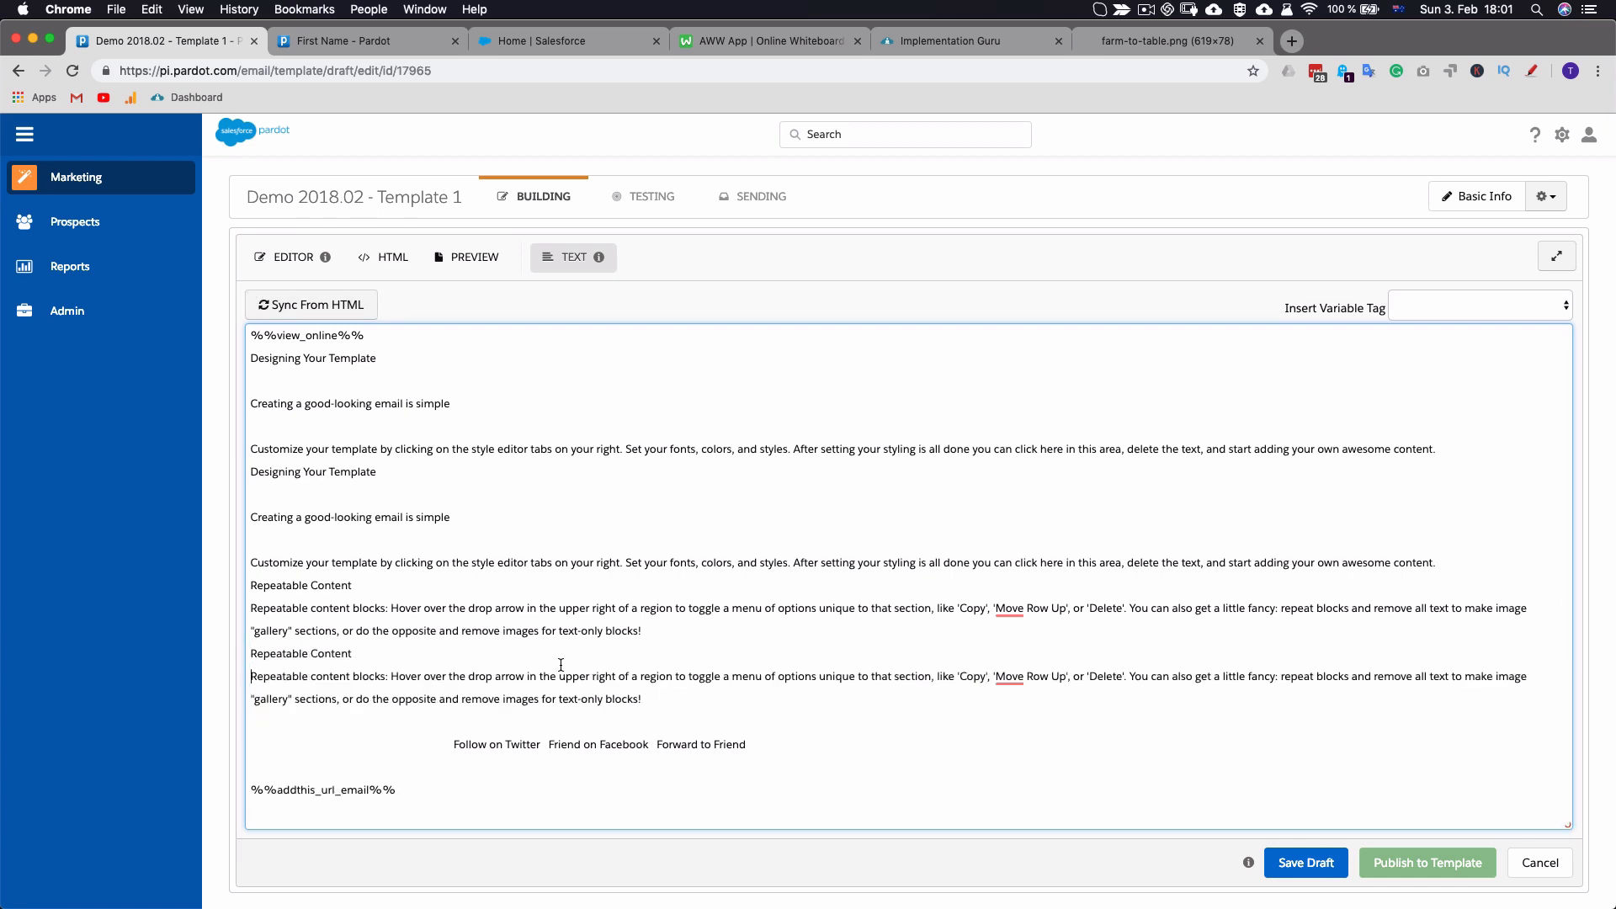
# Step: Compare the visual editor against the text version's Customize line, then move to the Testing stage
pyautogui.click(291, 256)
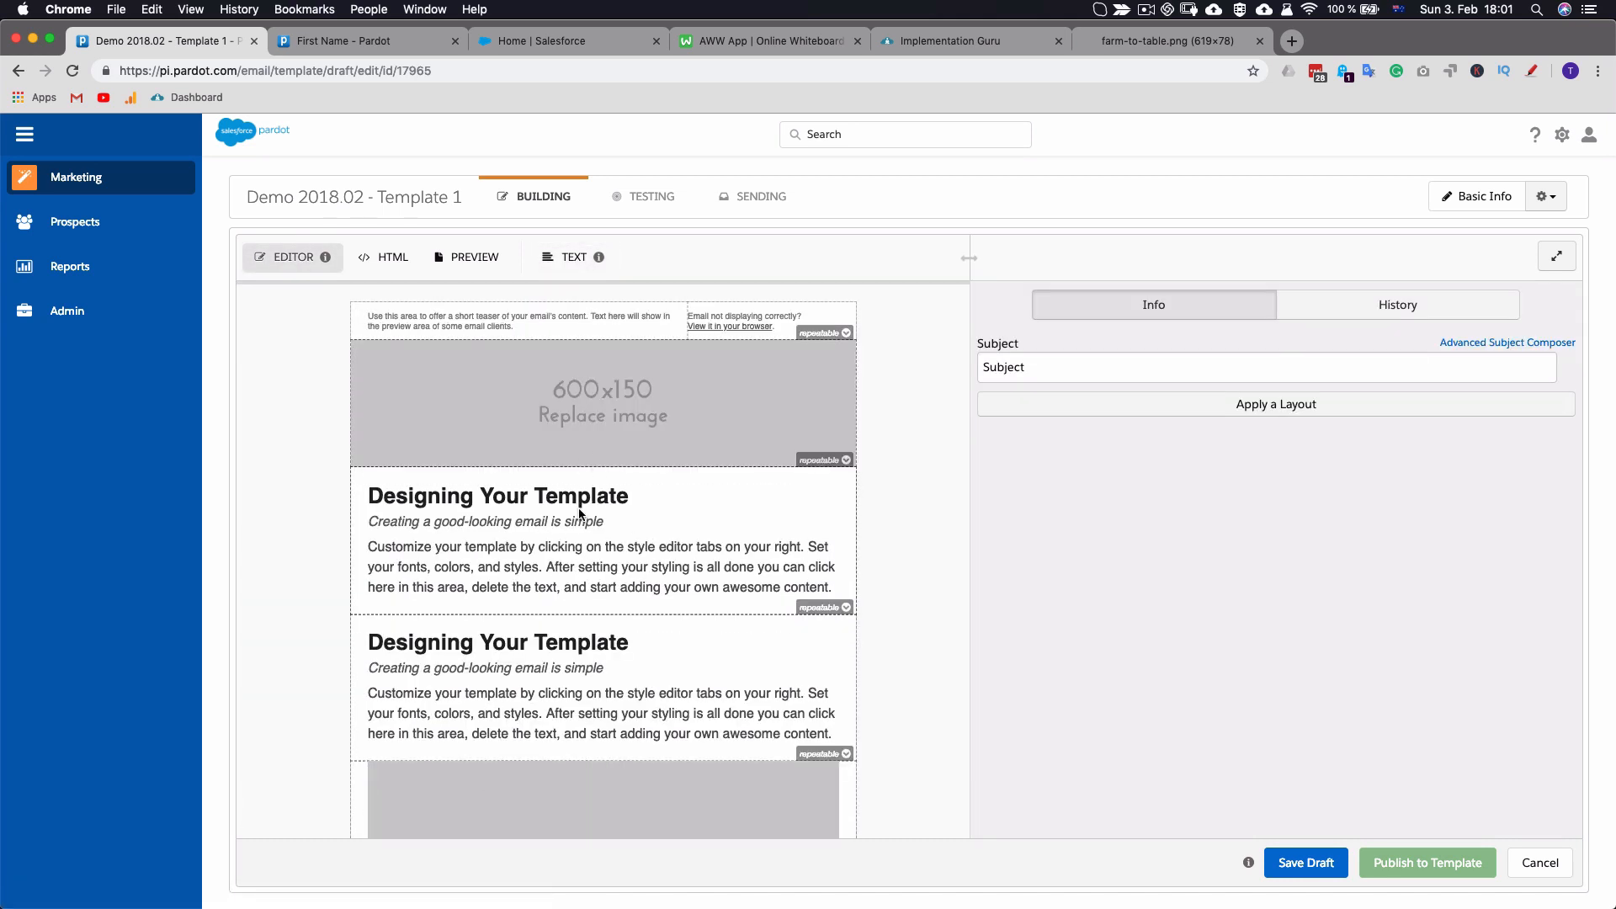
pyautogui.click(559, 259)
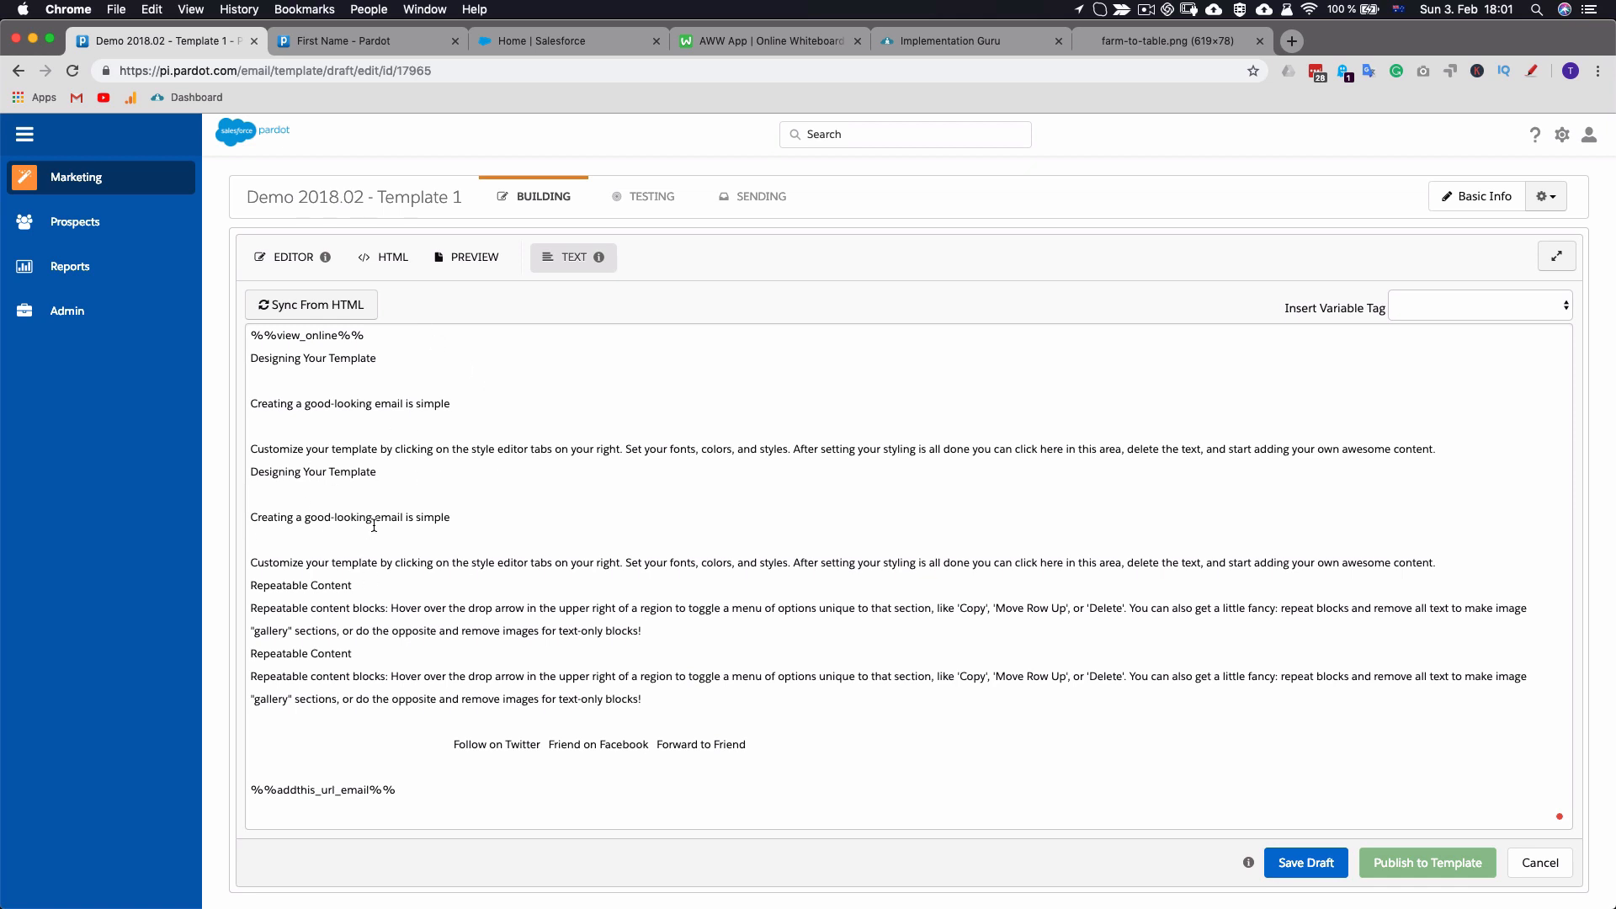
pyautogui.moveTo(363, 565)
pyautogui.mouseDown()
pyautogui.moveTo(535, 567)
pyautogui.moveTo(467, 560)
pyautogui.mouseUp()
pyautogui.click(498, 565)
pyautogui.write('fchsdfh')
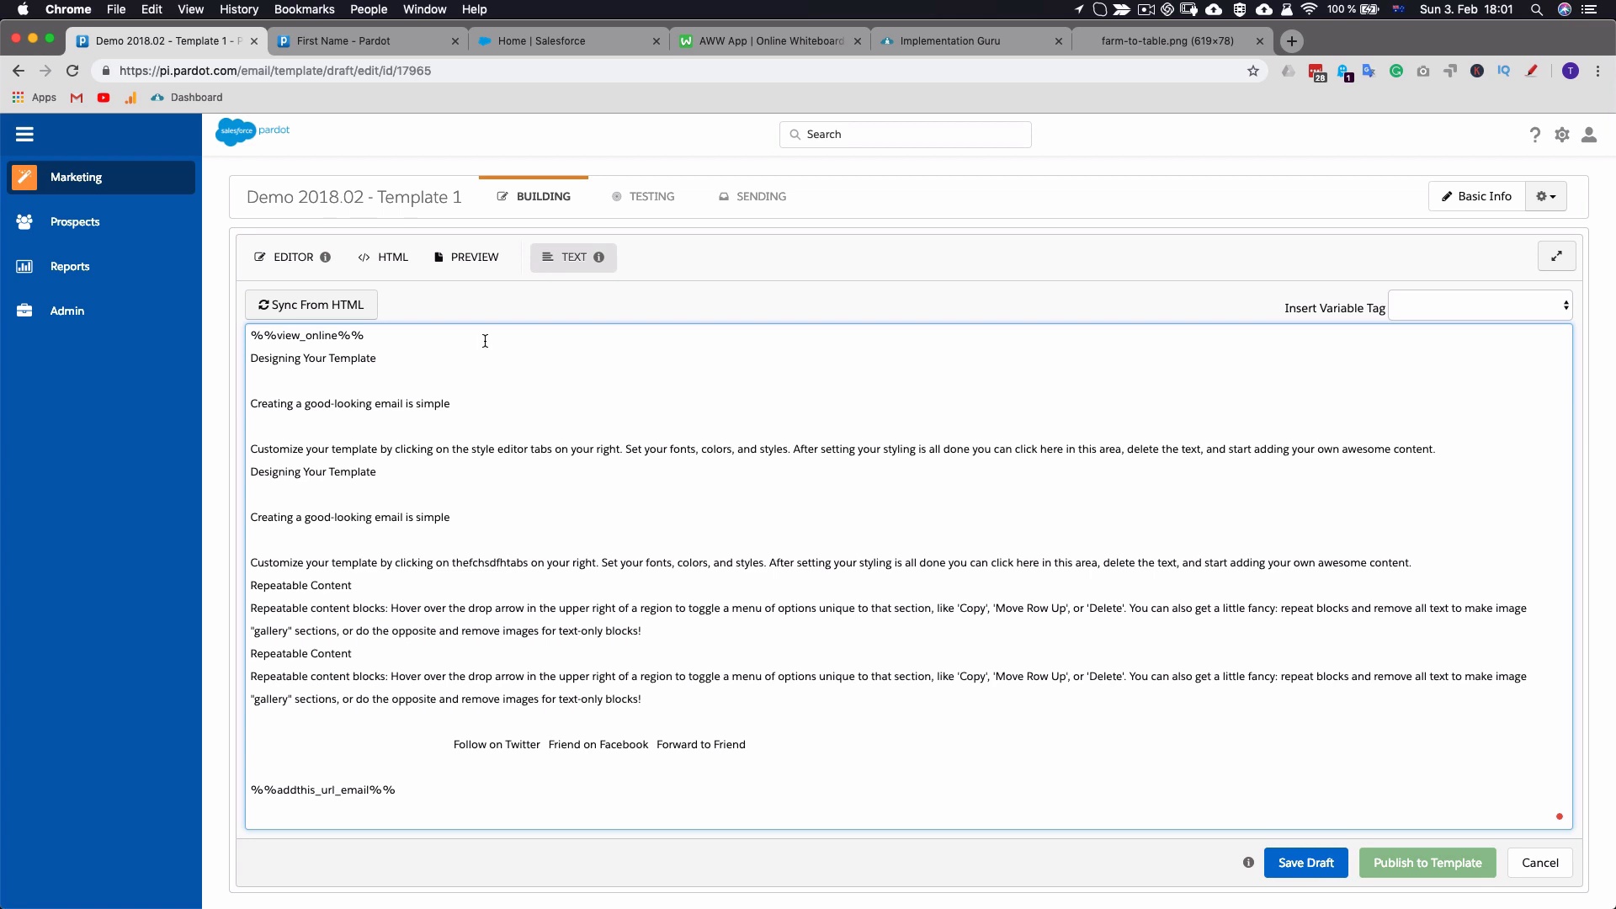
pyautogui.scroll(-2, 537, 405)
pyautogui.scroll(-1, 537, 408)
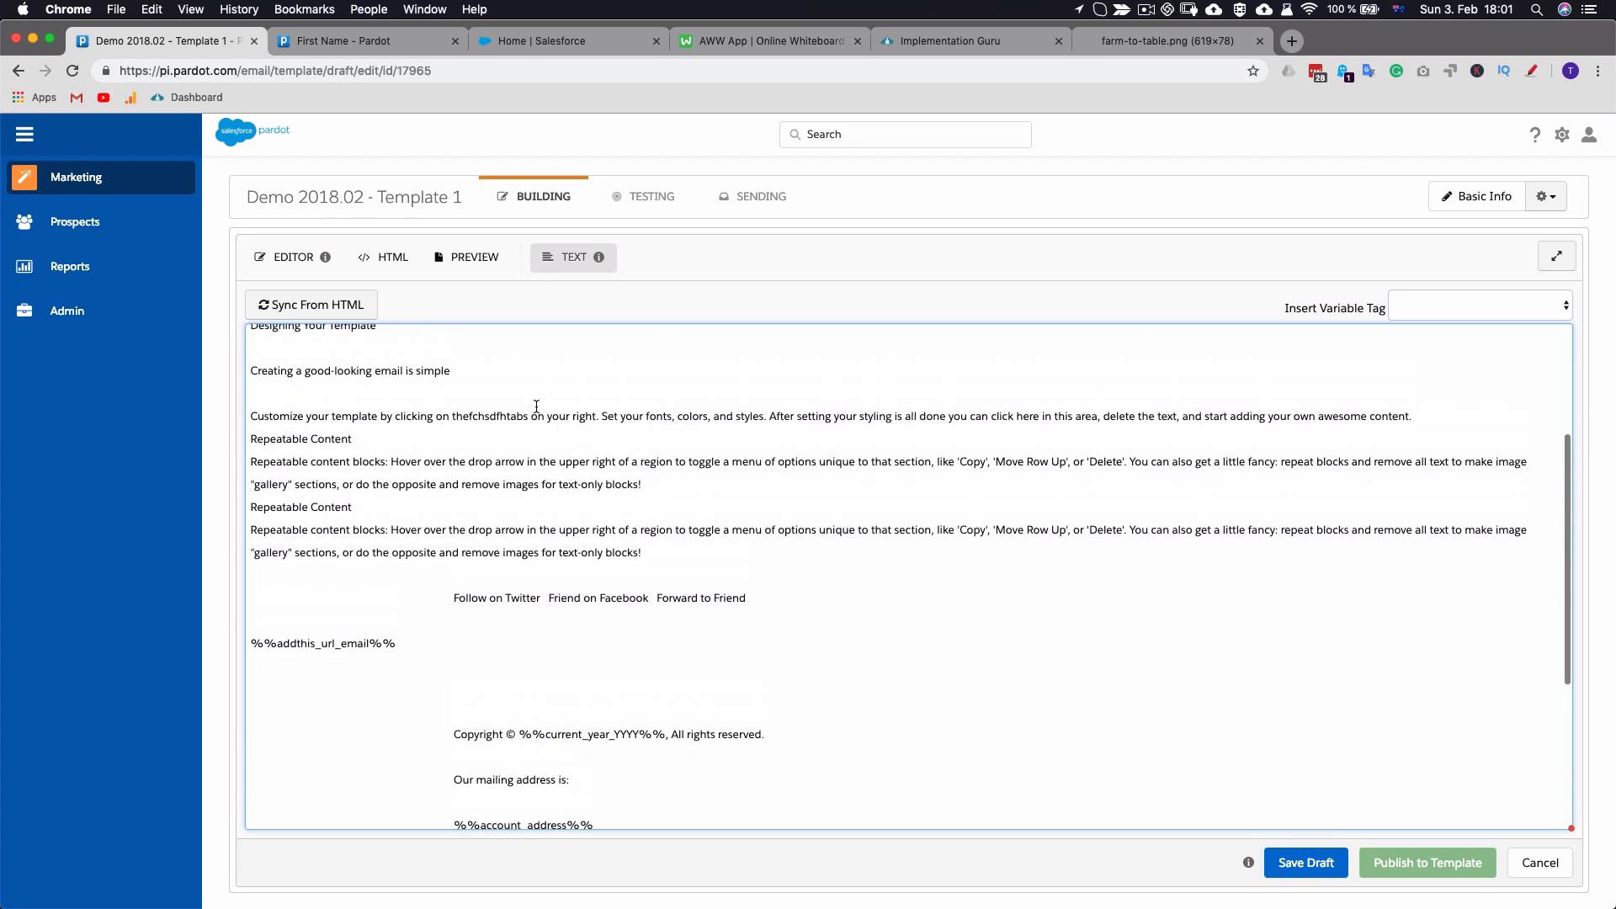
pyautogui.scroll(5, 537, 408)
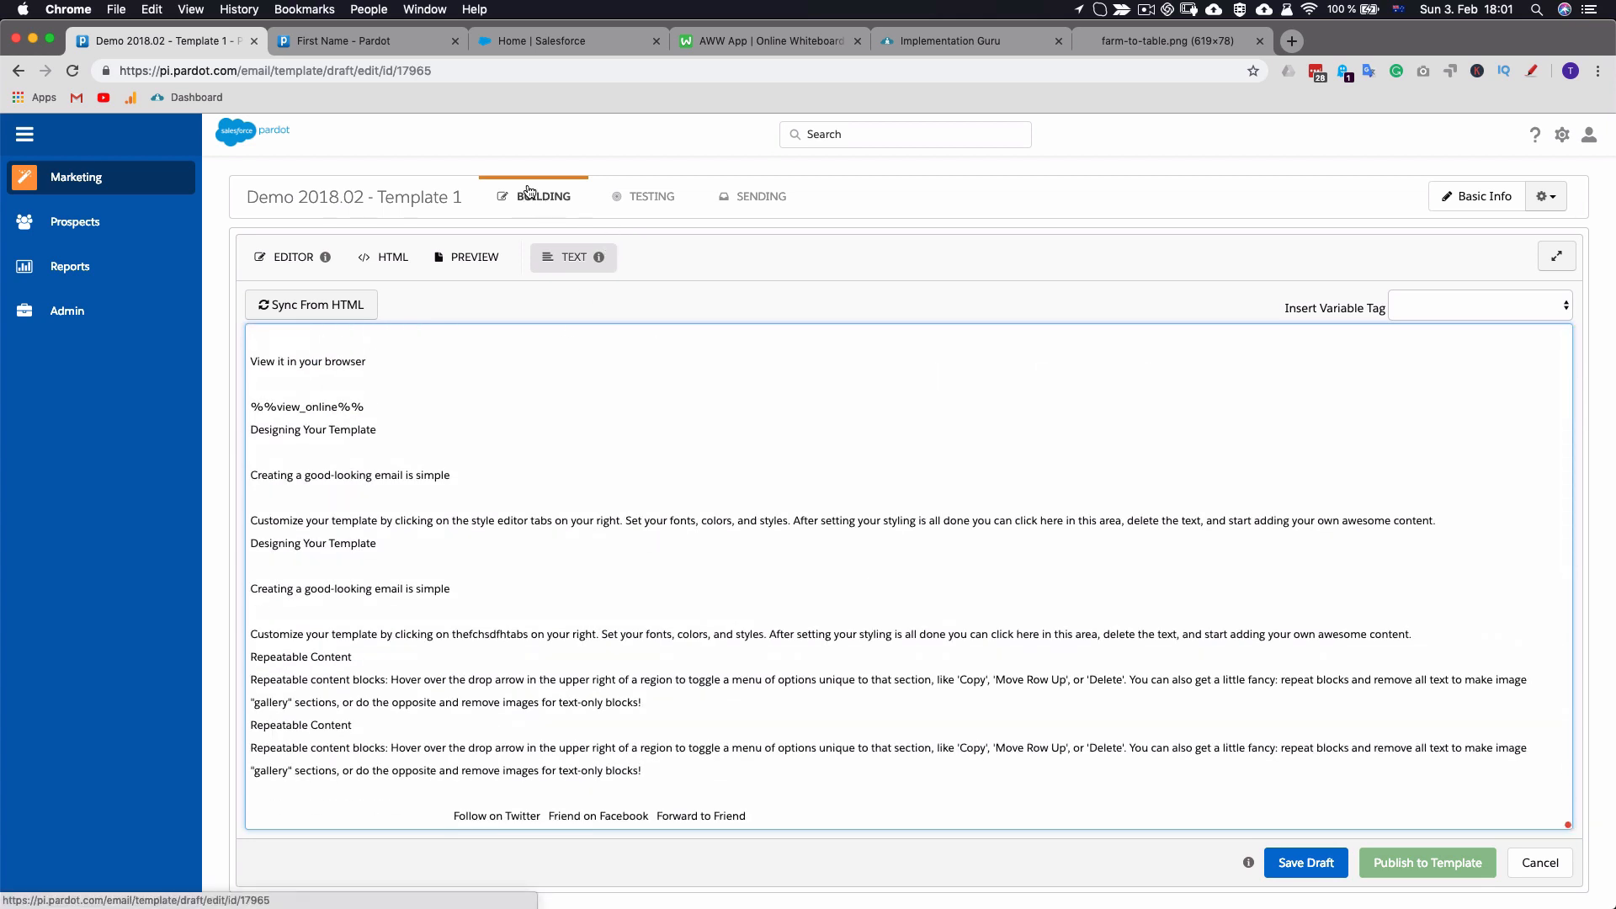
pyautogui.click(303, 262)
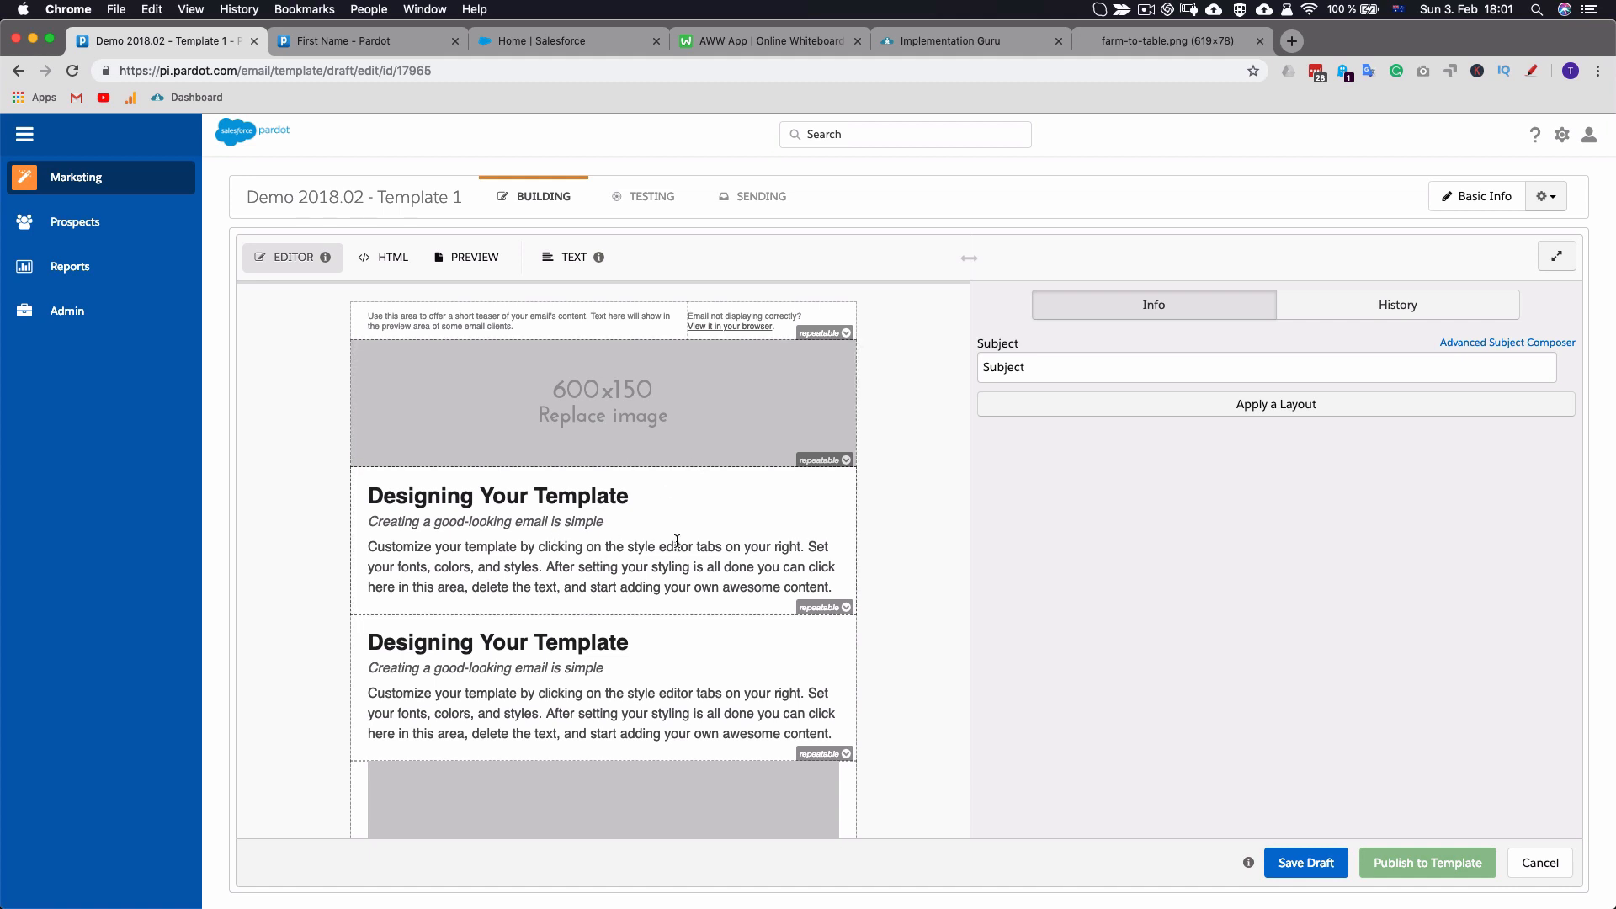
pyautogui.scroll(-2, 677, 543)
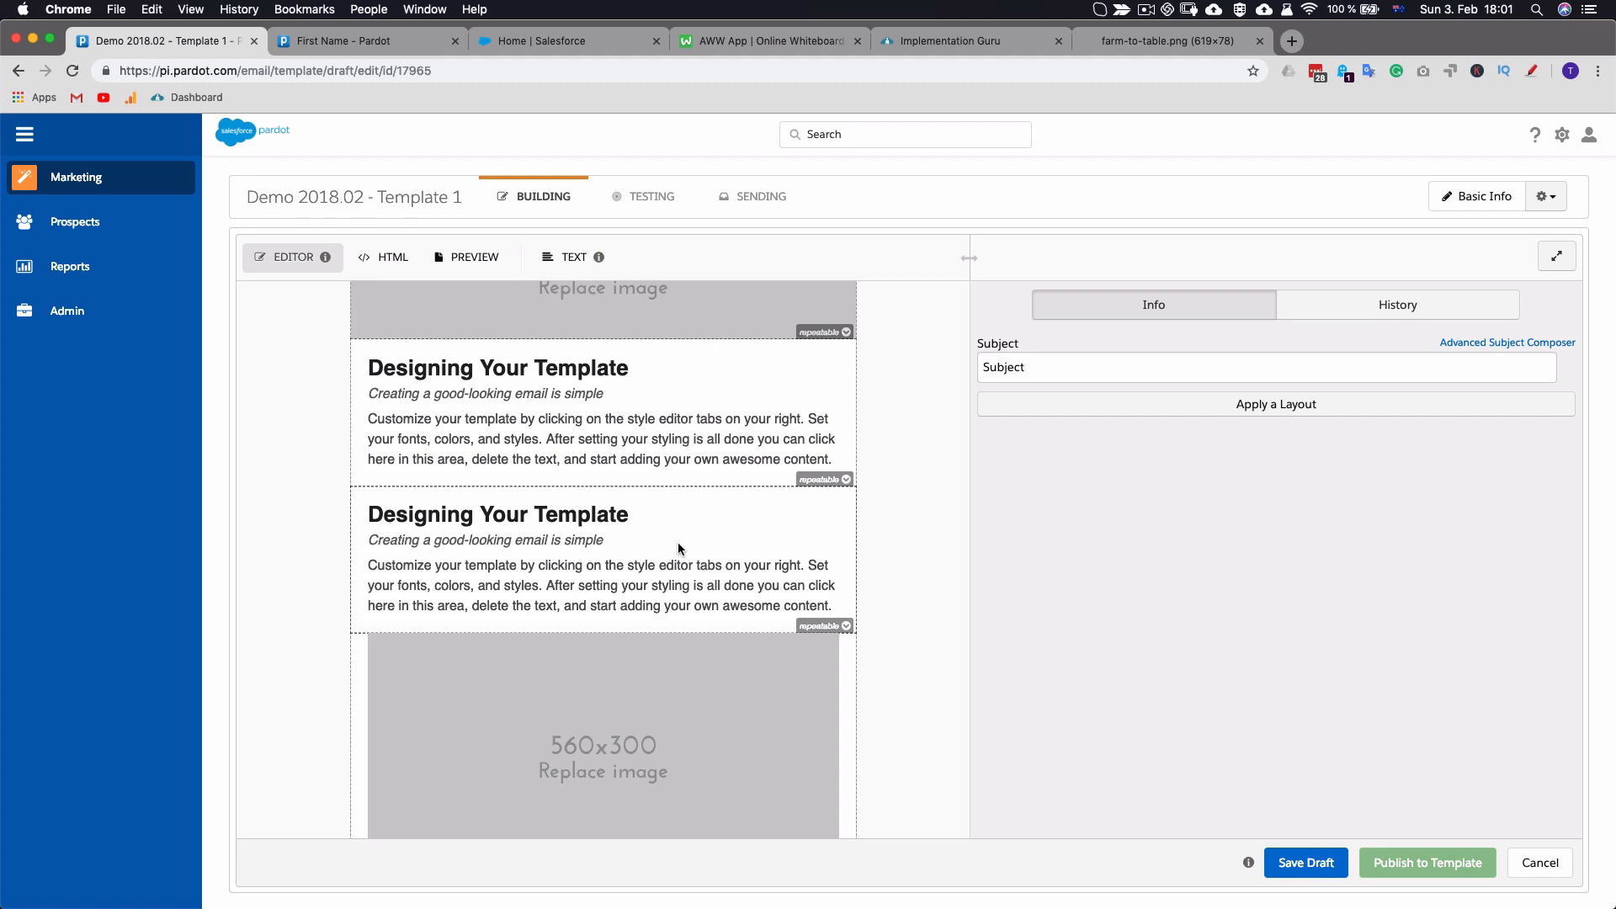
pyautogui.scroll(2, 679, 548)
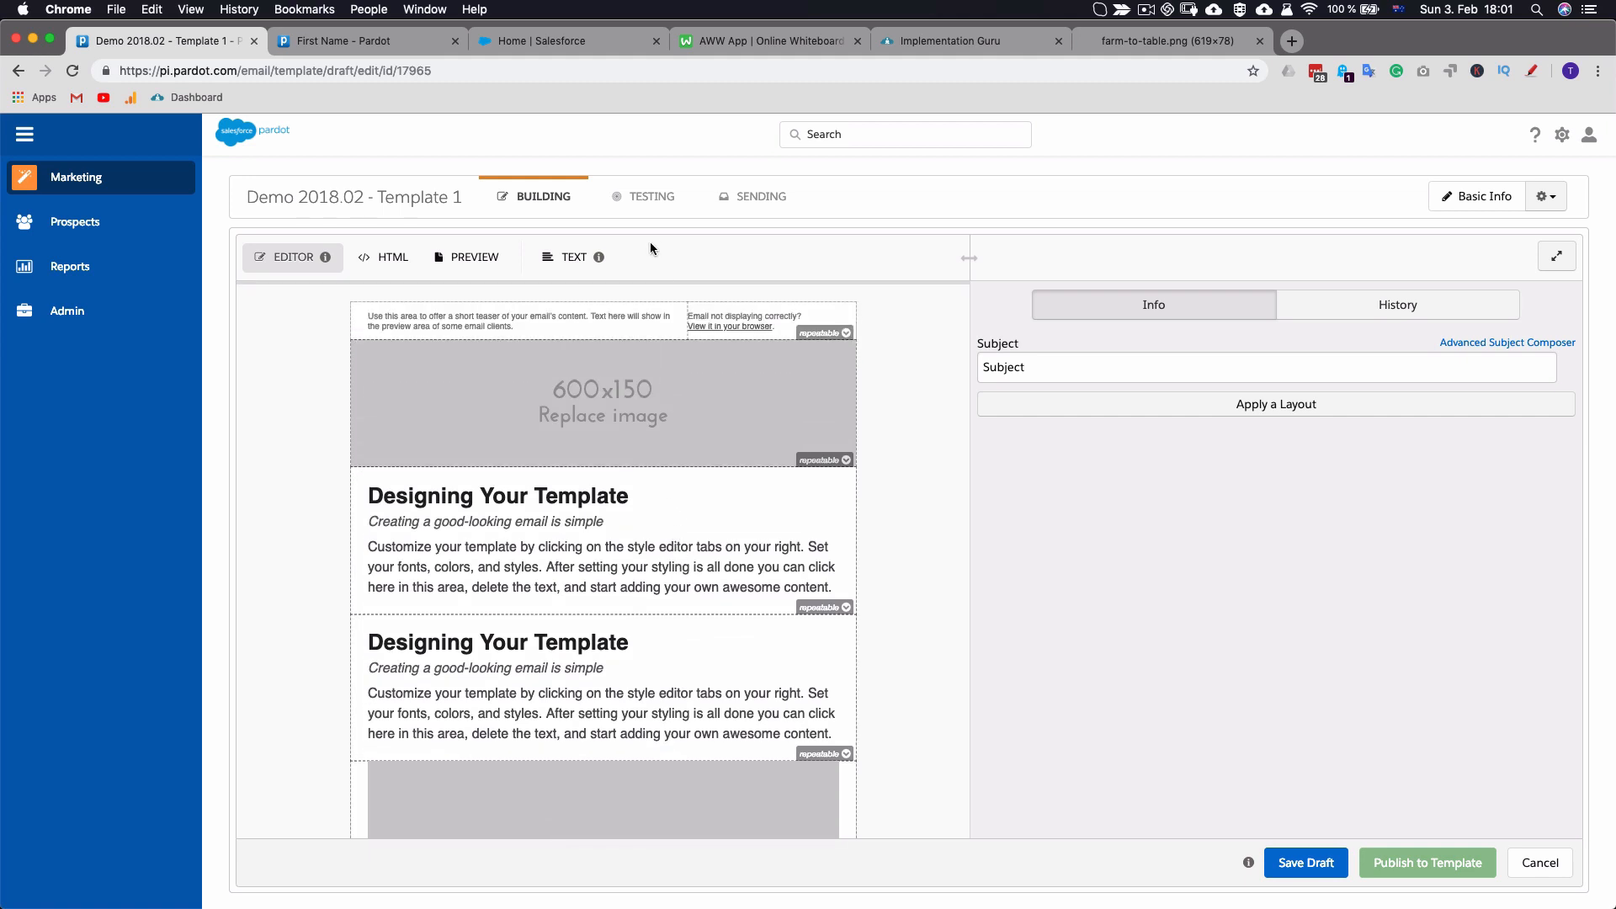
pyautogui.click(653, 199)
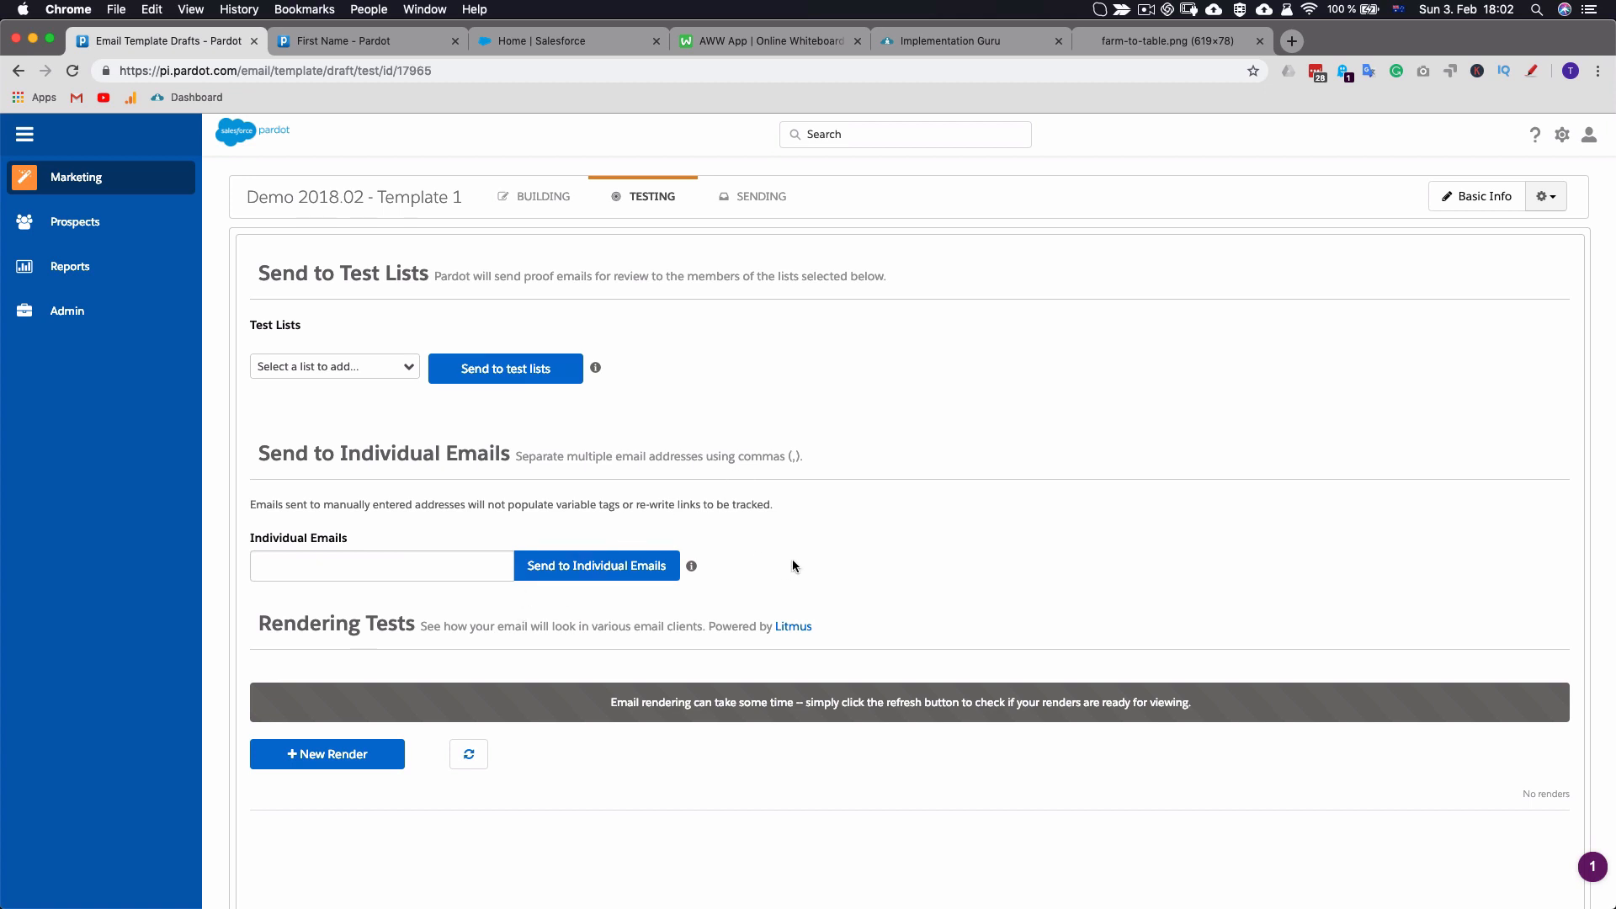
pyautogui.scroll(-2, 791, 561)
pyautogui.click(385, 371)
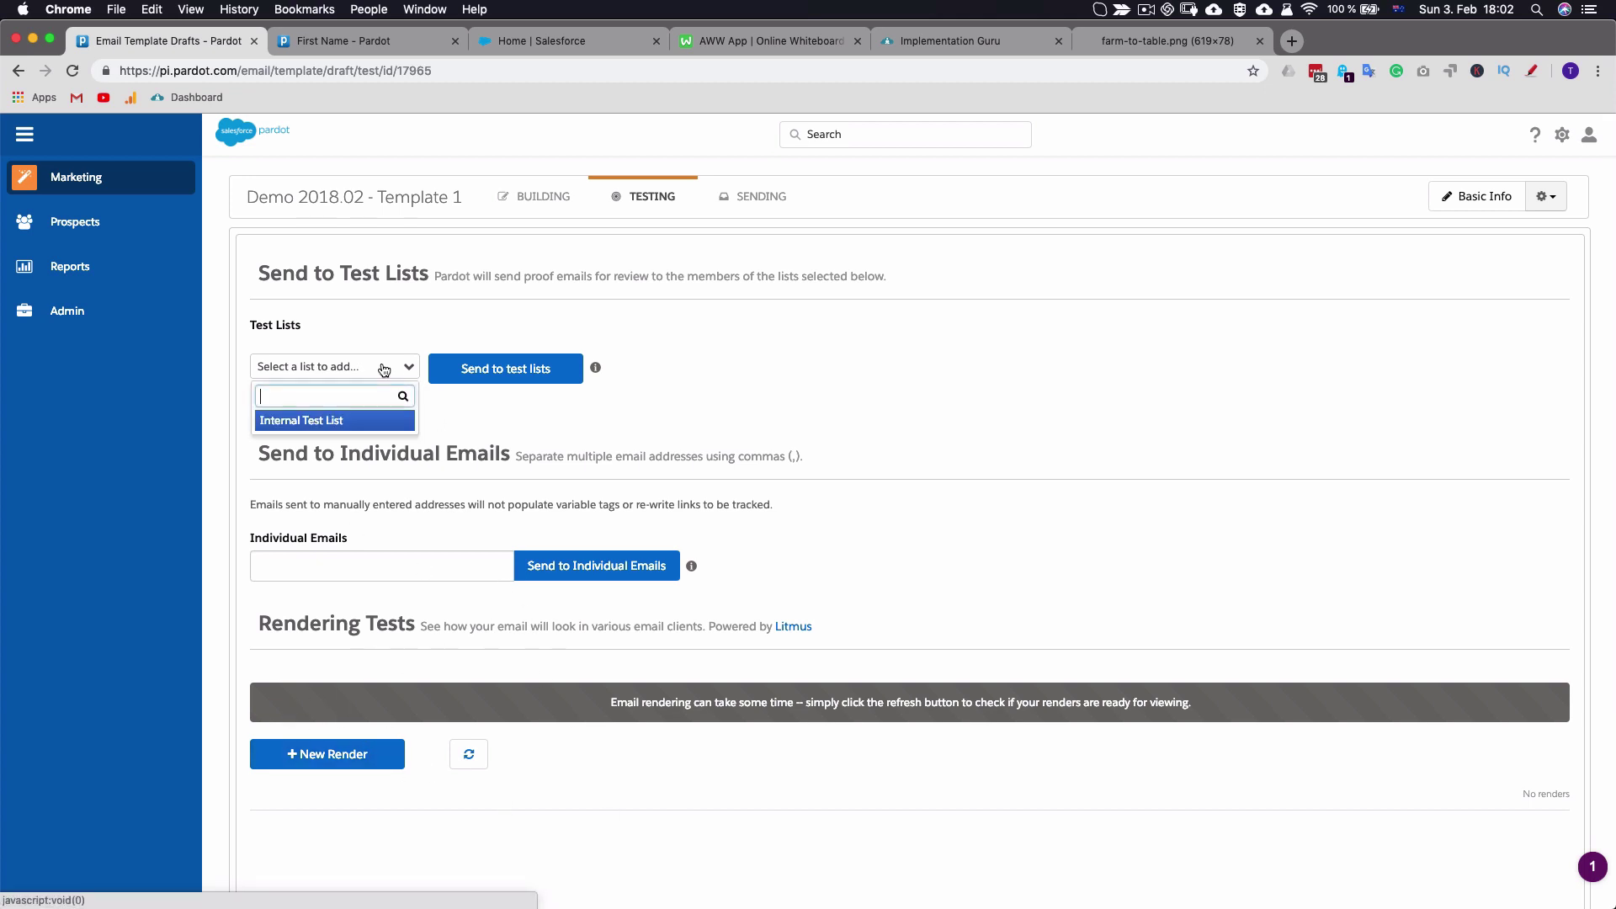
pyautogui.click(339, 418)
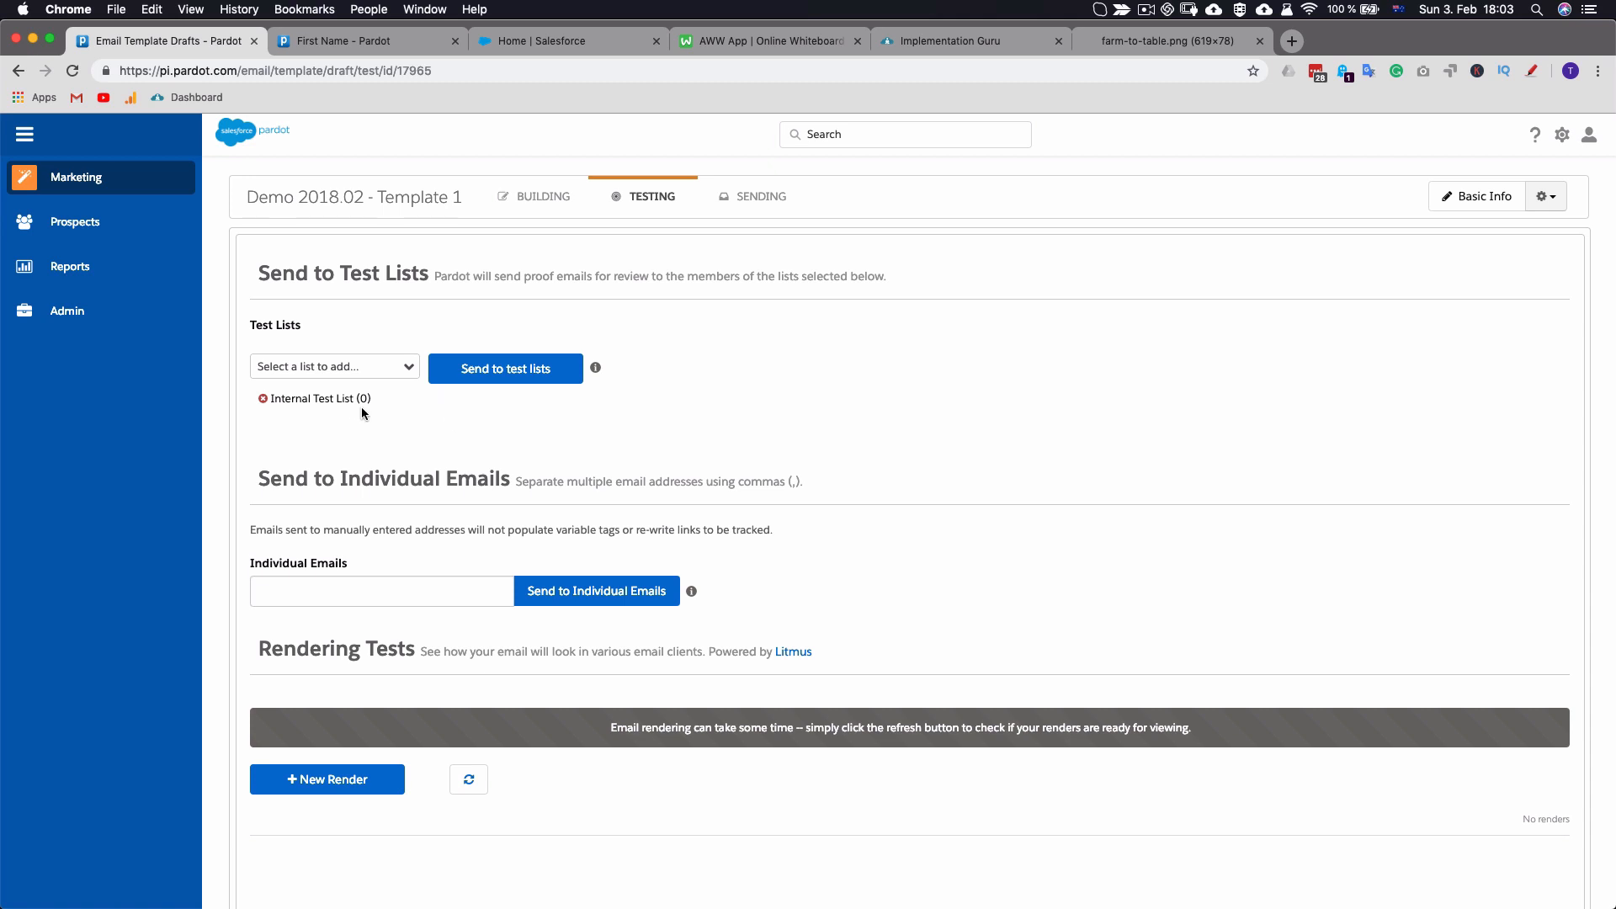
pyautogui.scroll(-1, 364, 413)
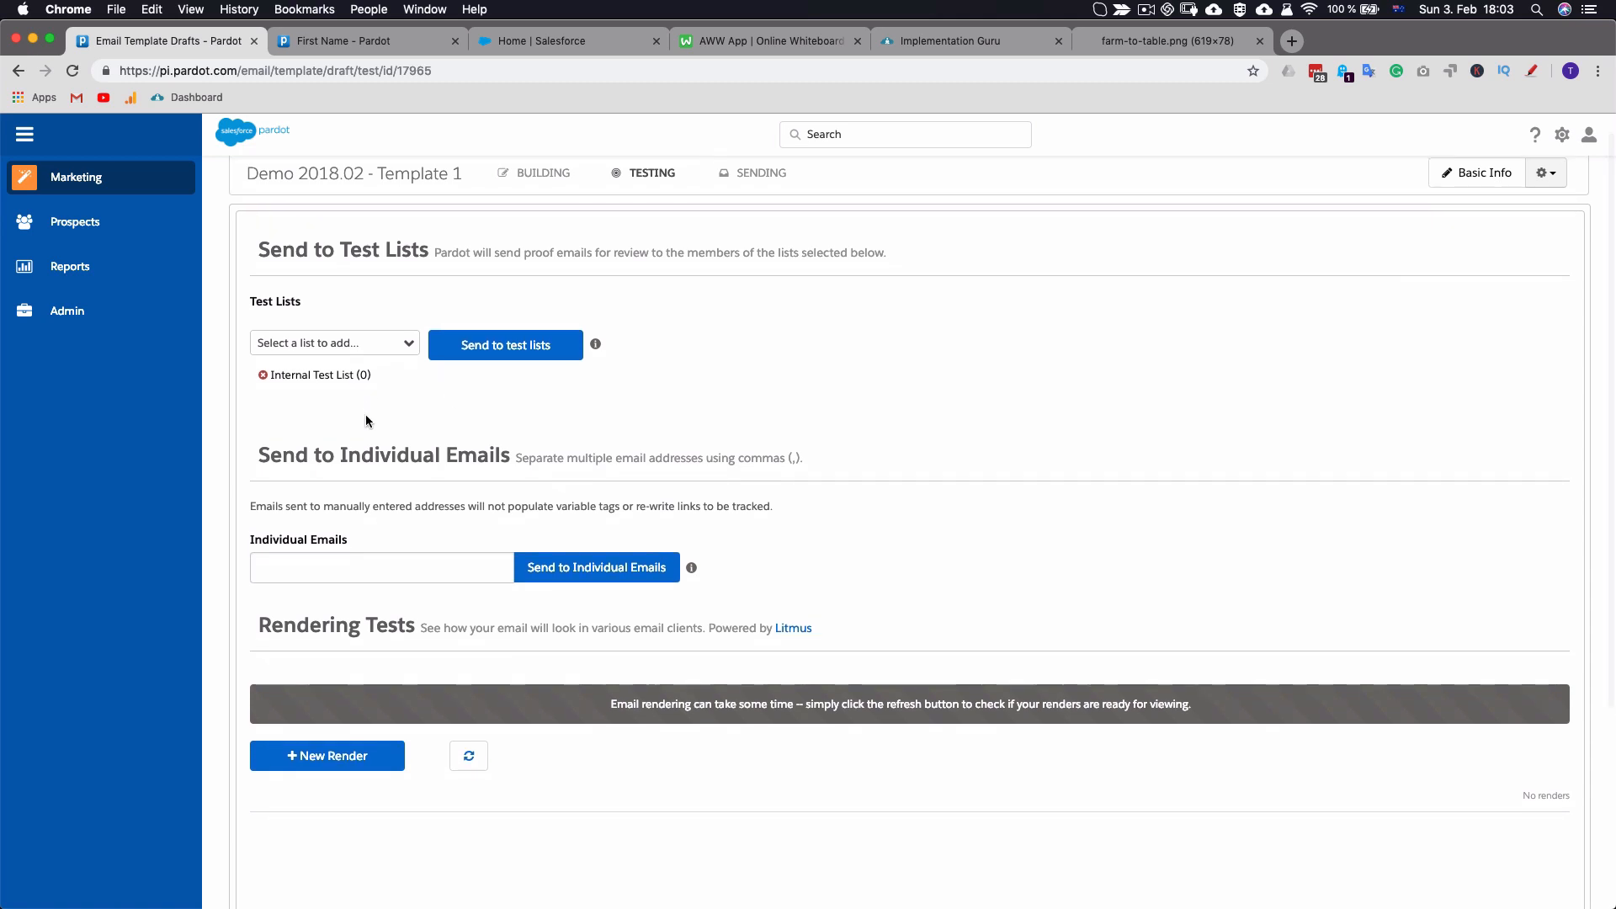
pyautogui.scroll(-2, 390, 416)
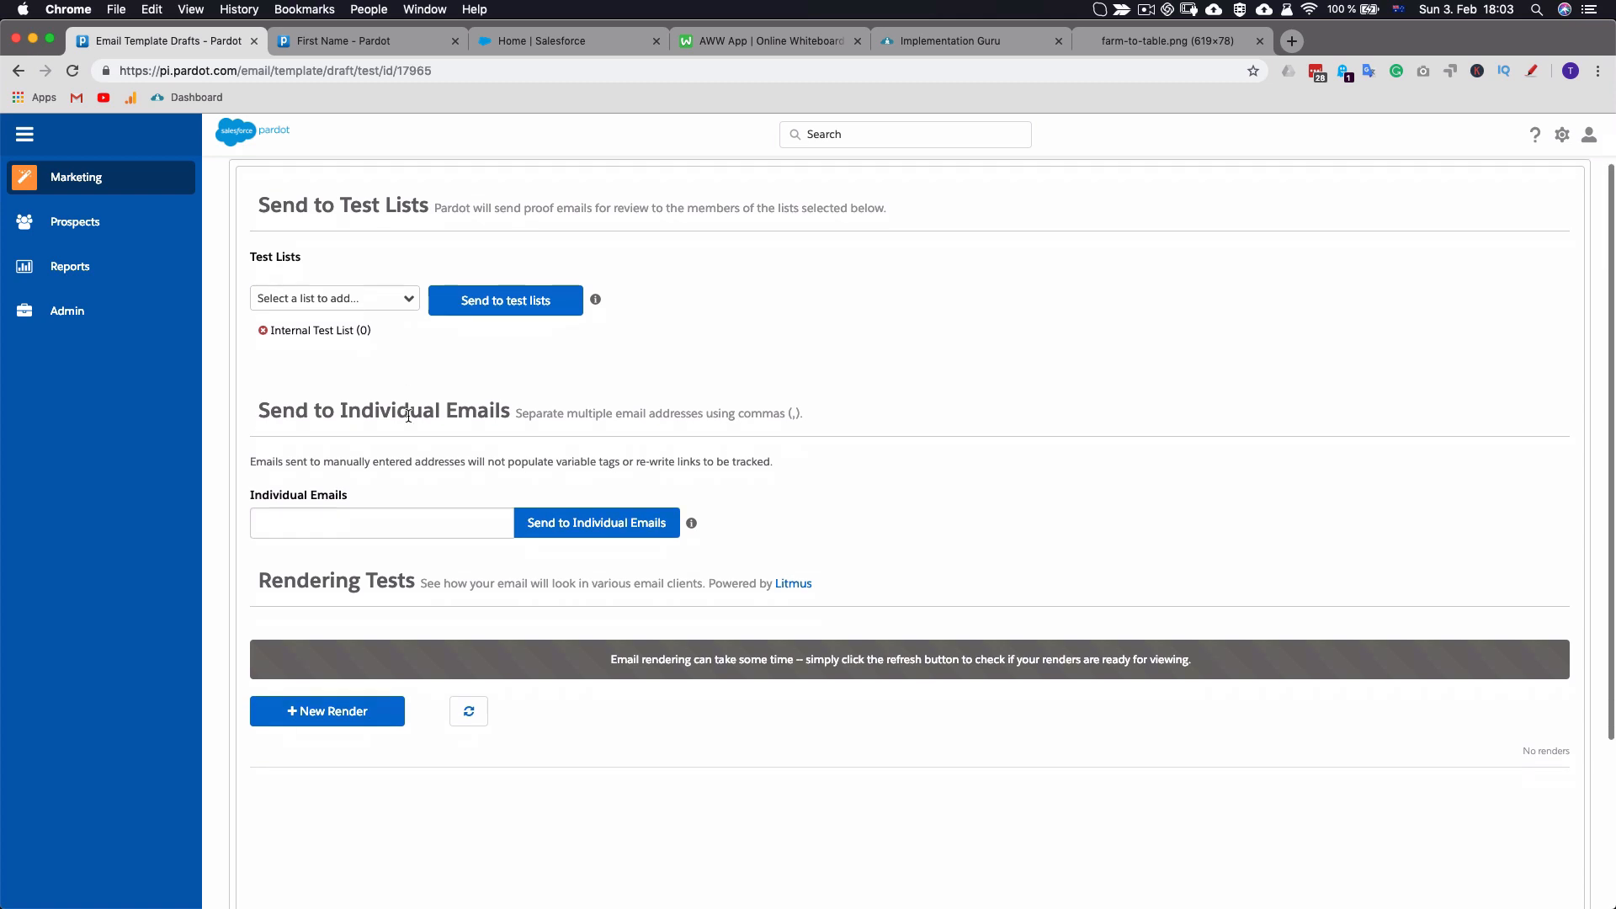
pyautogui.moveTo(258, 404); pyautogui.dragTo(518, 404)
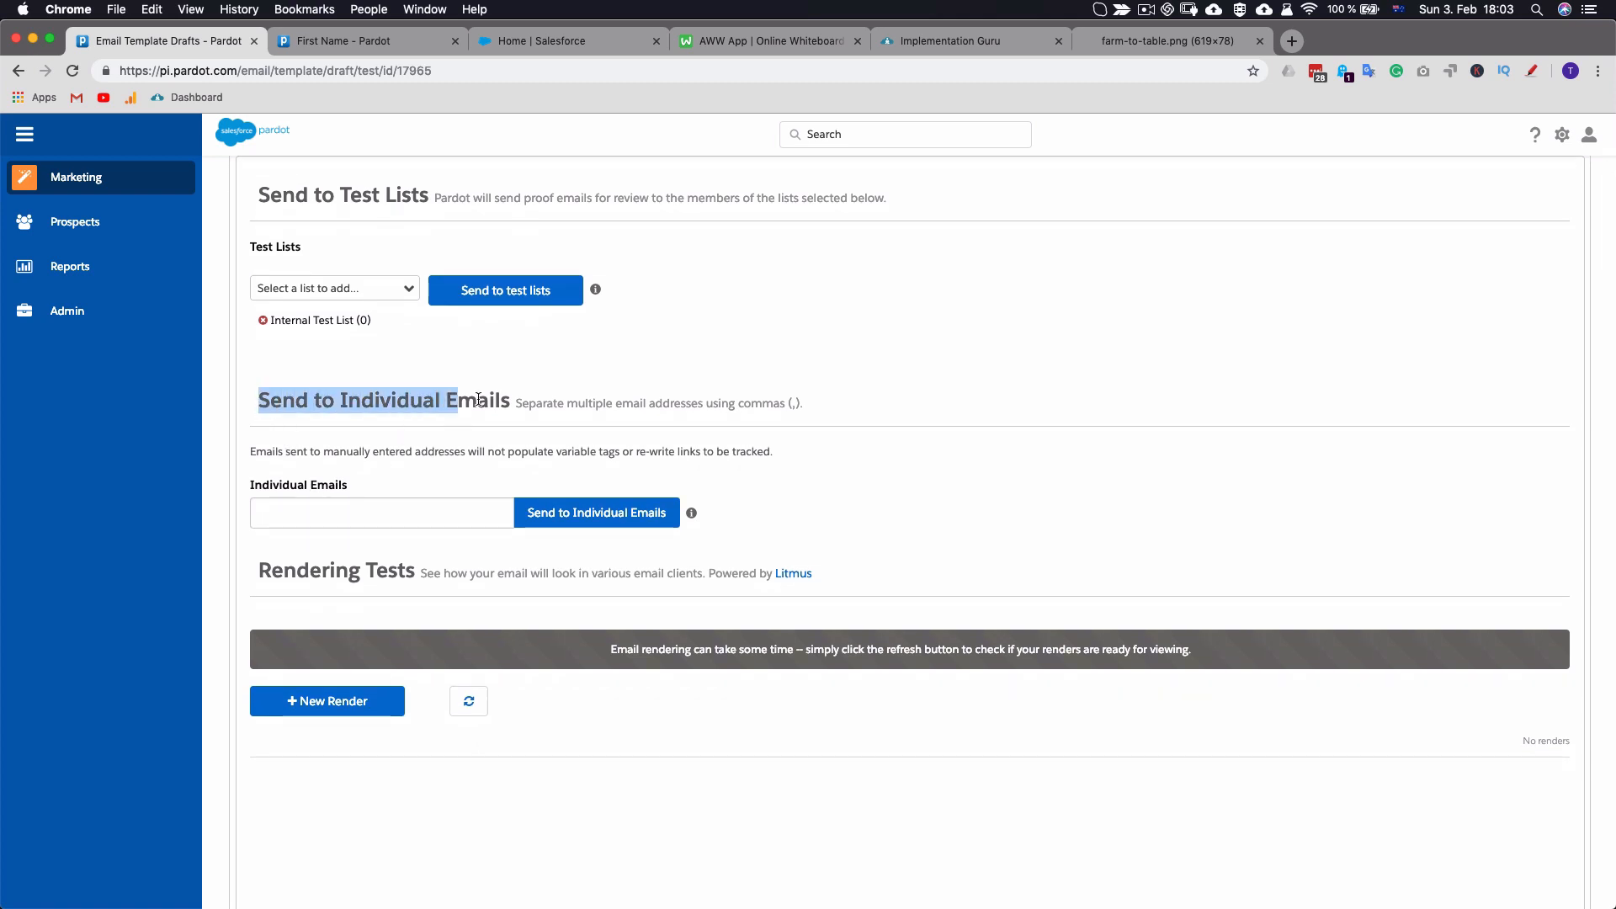
pyautogui.click(394, 517)
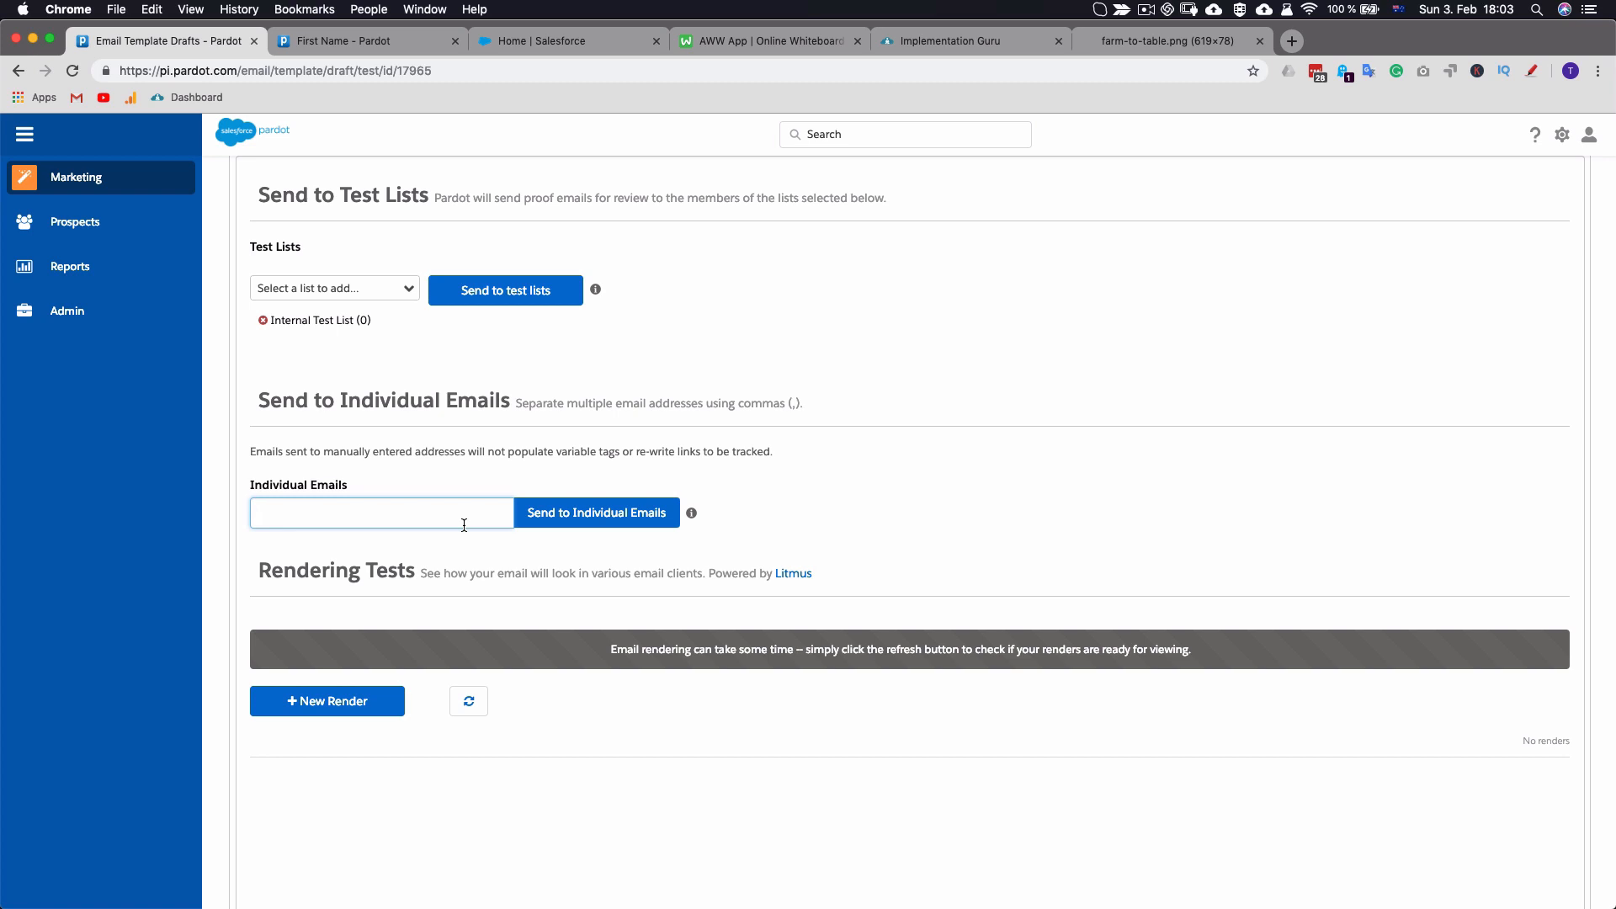
pyautogui.moveTo(250, 451); pyautogui.dragTo(775, 452)
pyautogui.click(631, 448)
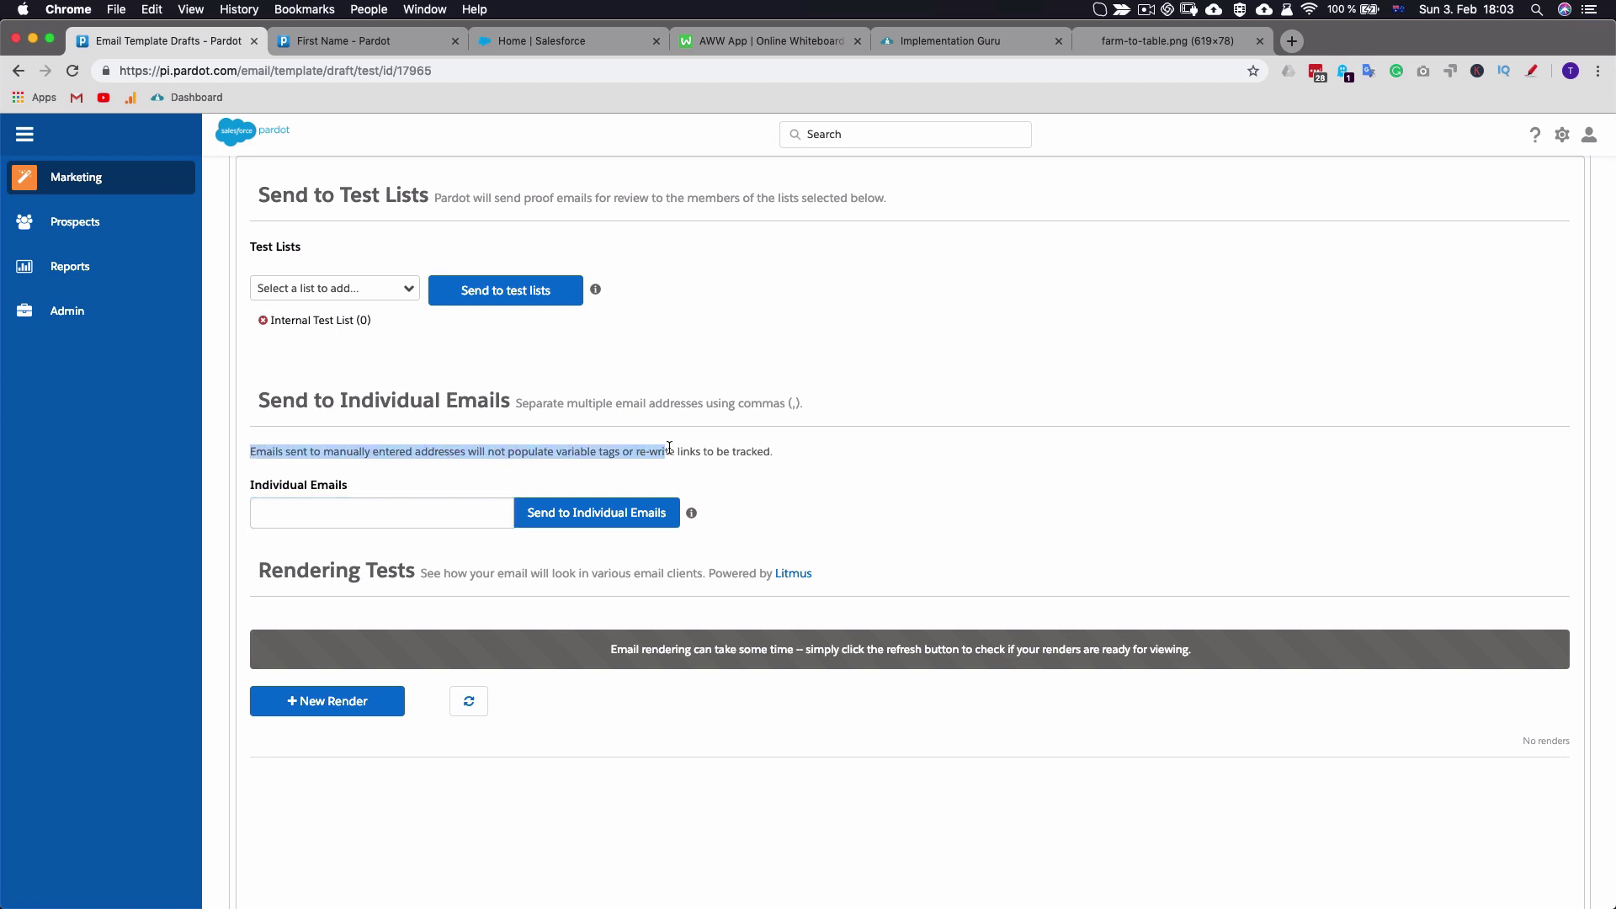
pyautogui.click(790, 456)
pyautogui.scroll(2, 625, 385)
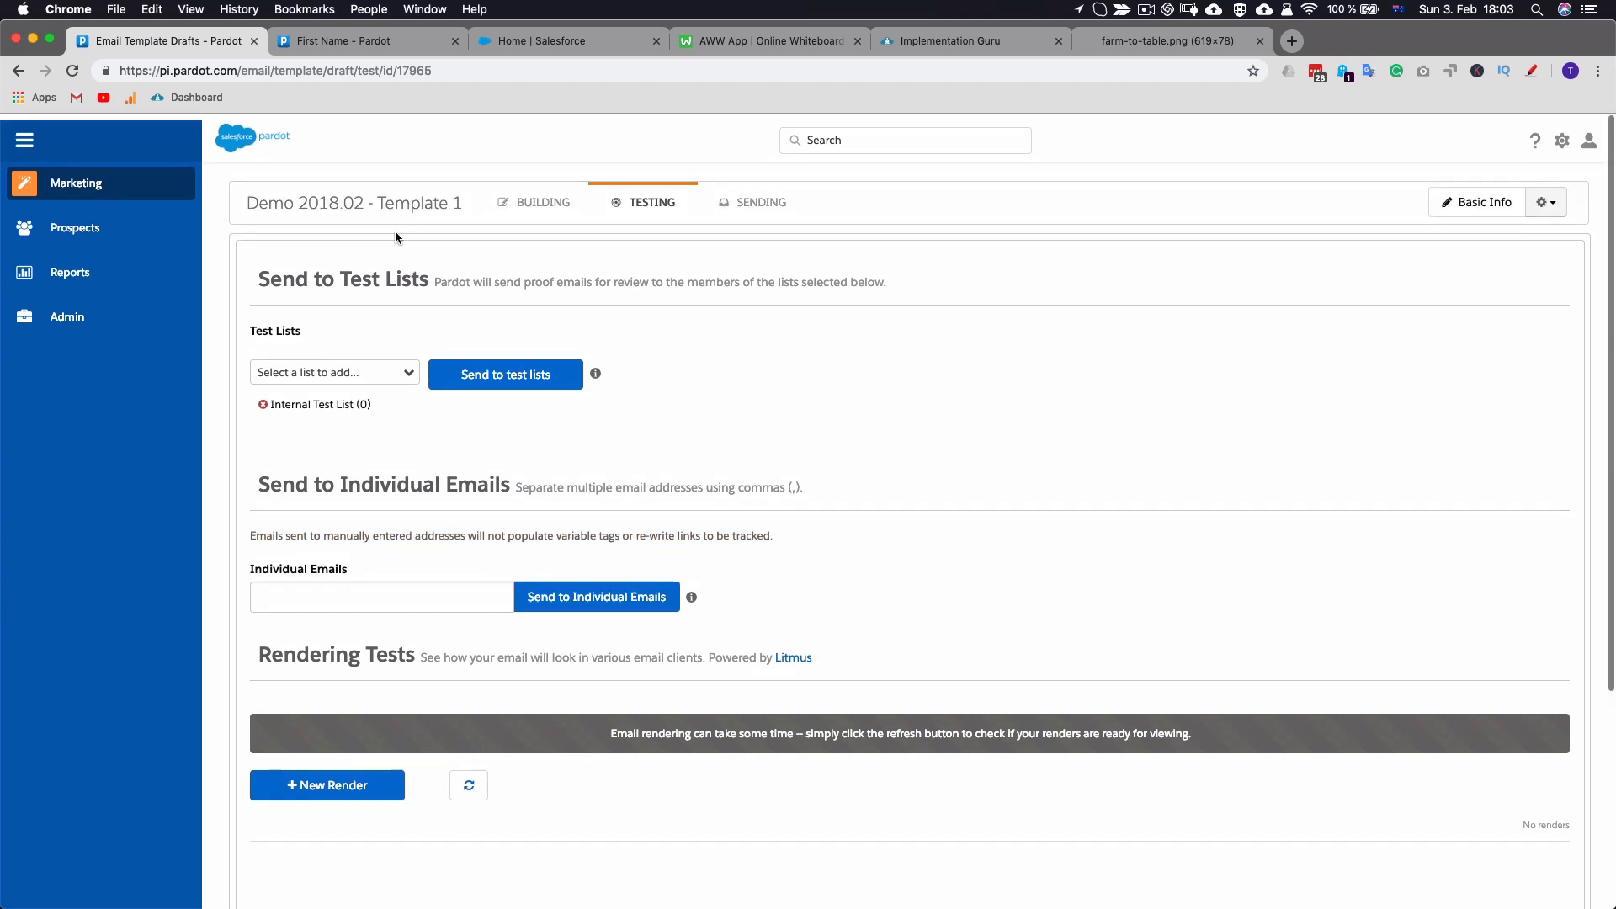
# Step: Insert the %%address_two%% and %%addthis_url_more%% variable tags into the second text block's subtitle
pyautogui.click(537, 198)
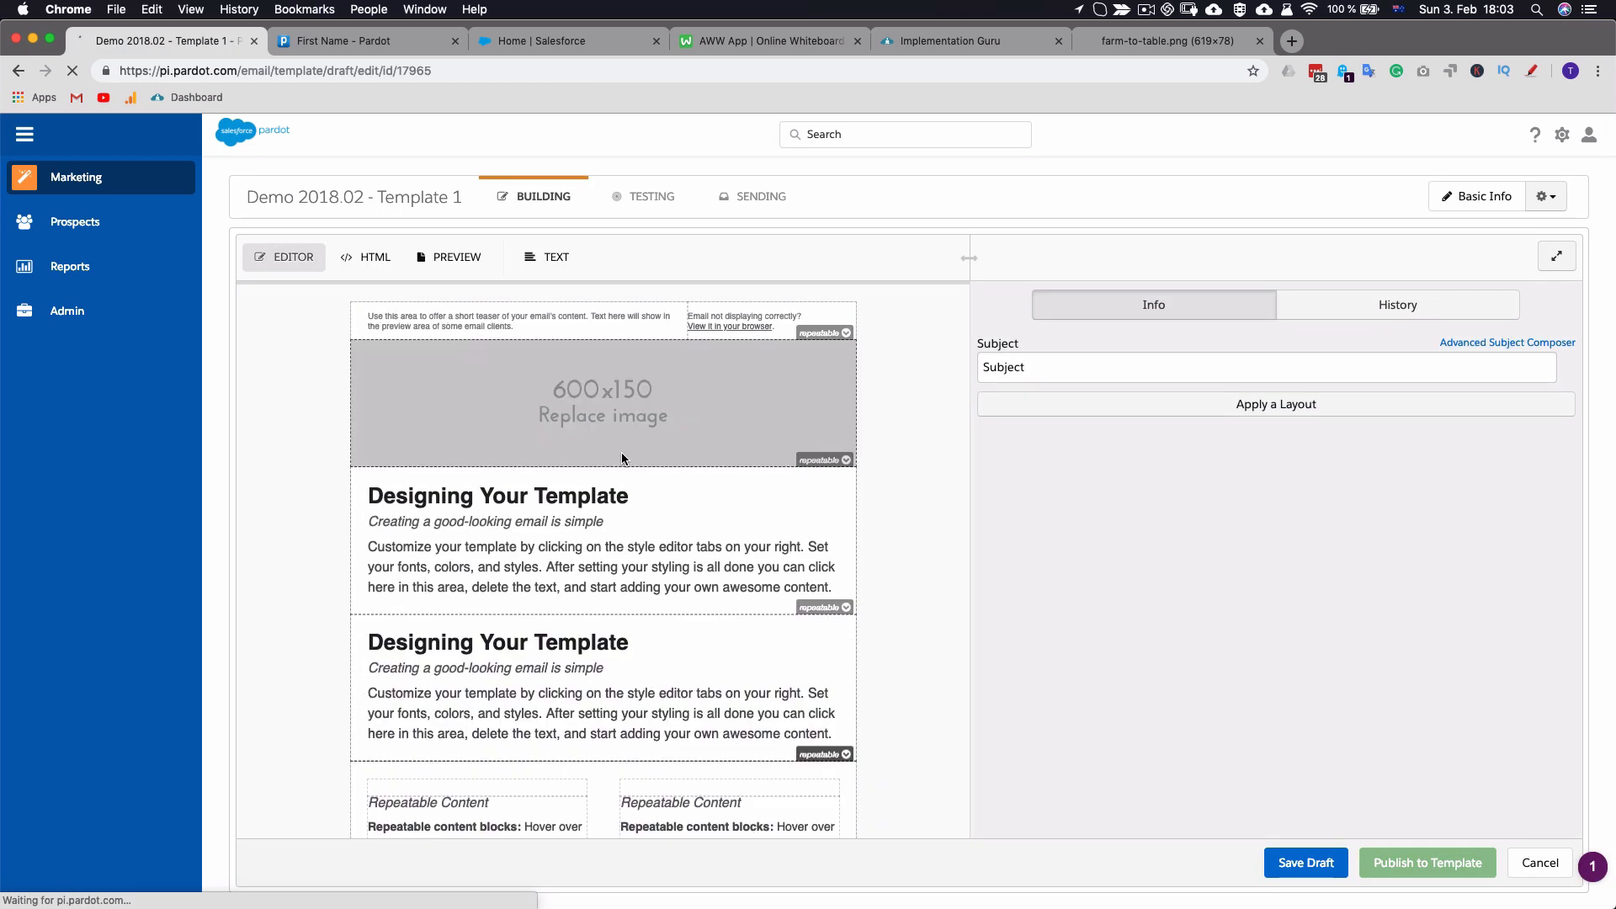
pyautogui.click(653, 509)
pyautogui.click(652, 515)
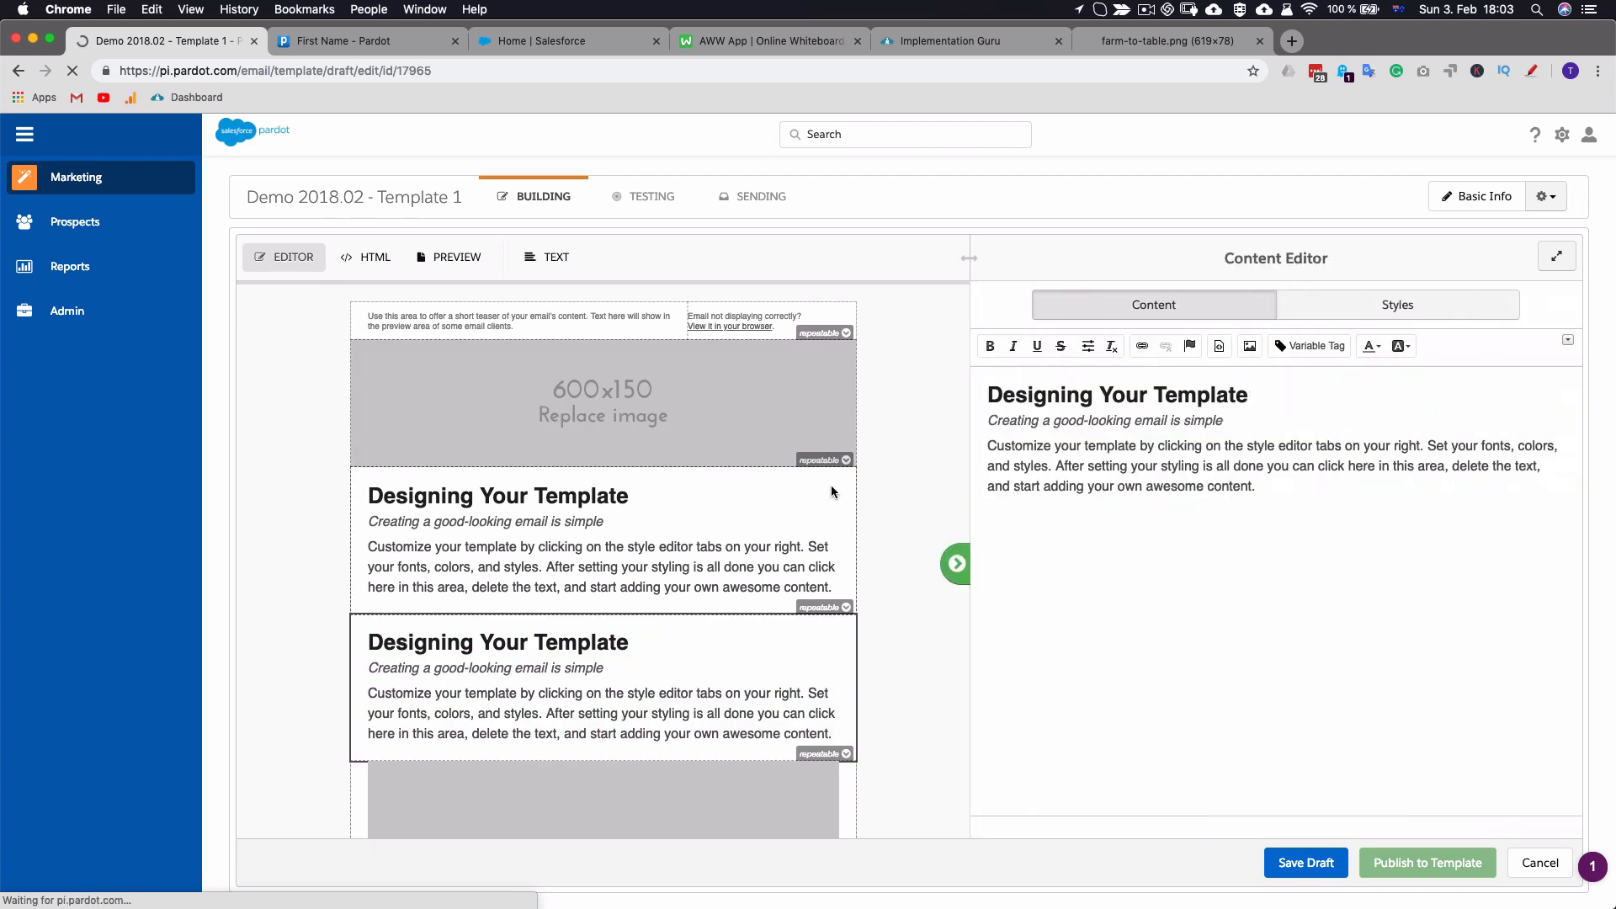
pyautogui.click(1314, 346)
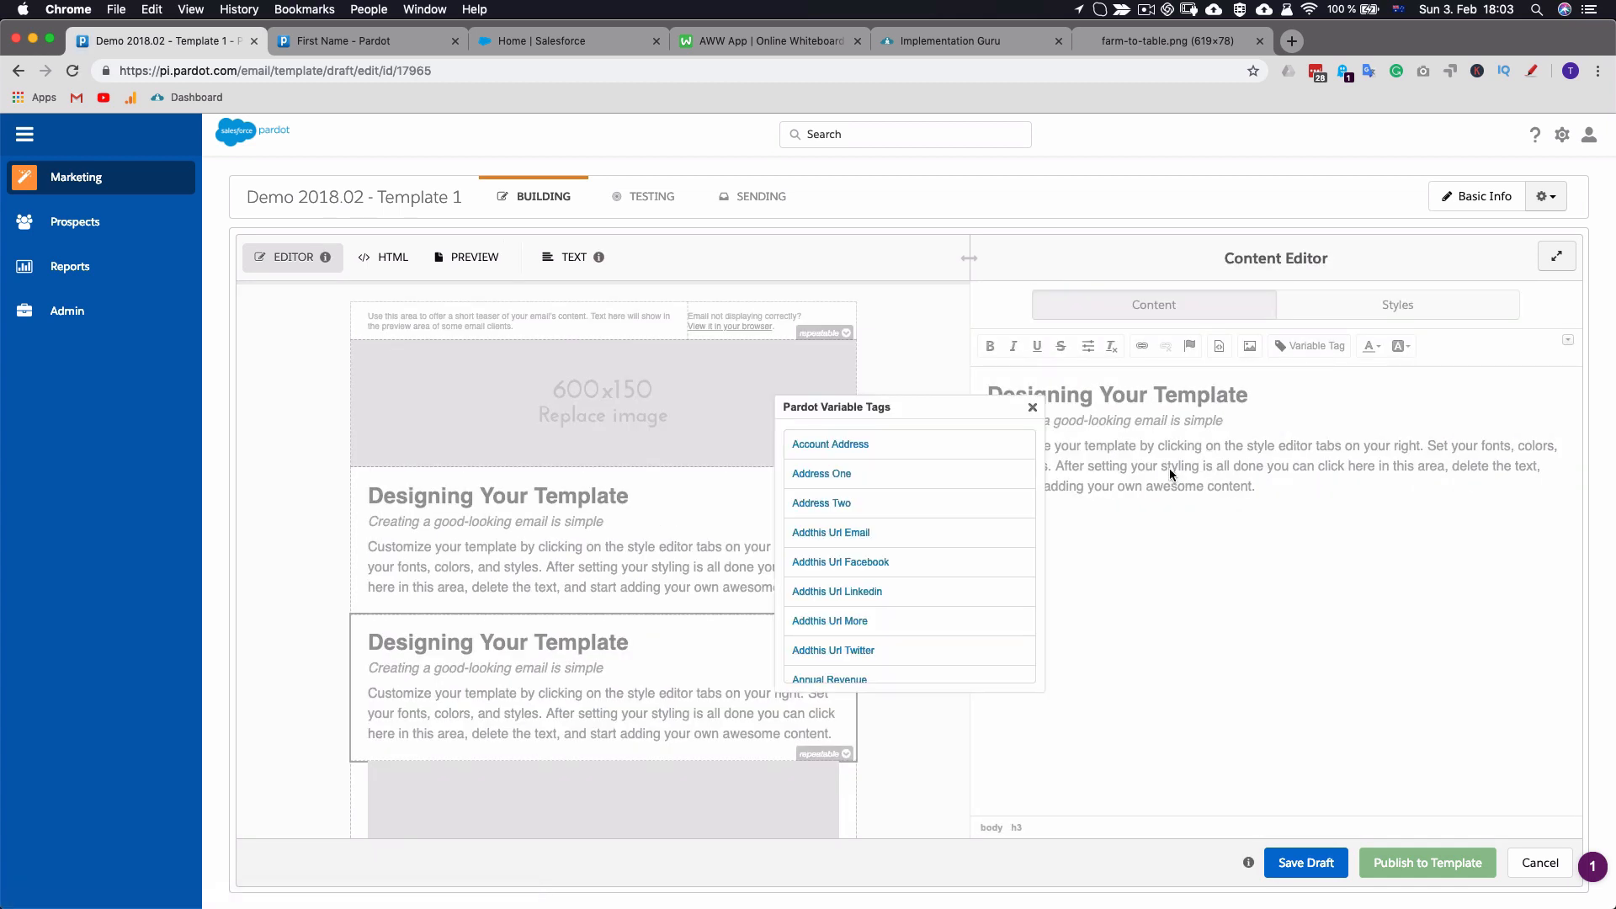
pyautogui.click(960, 502)
pyautogui.click(1307, 346)
pyautogui.click(884, 620)
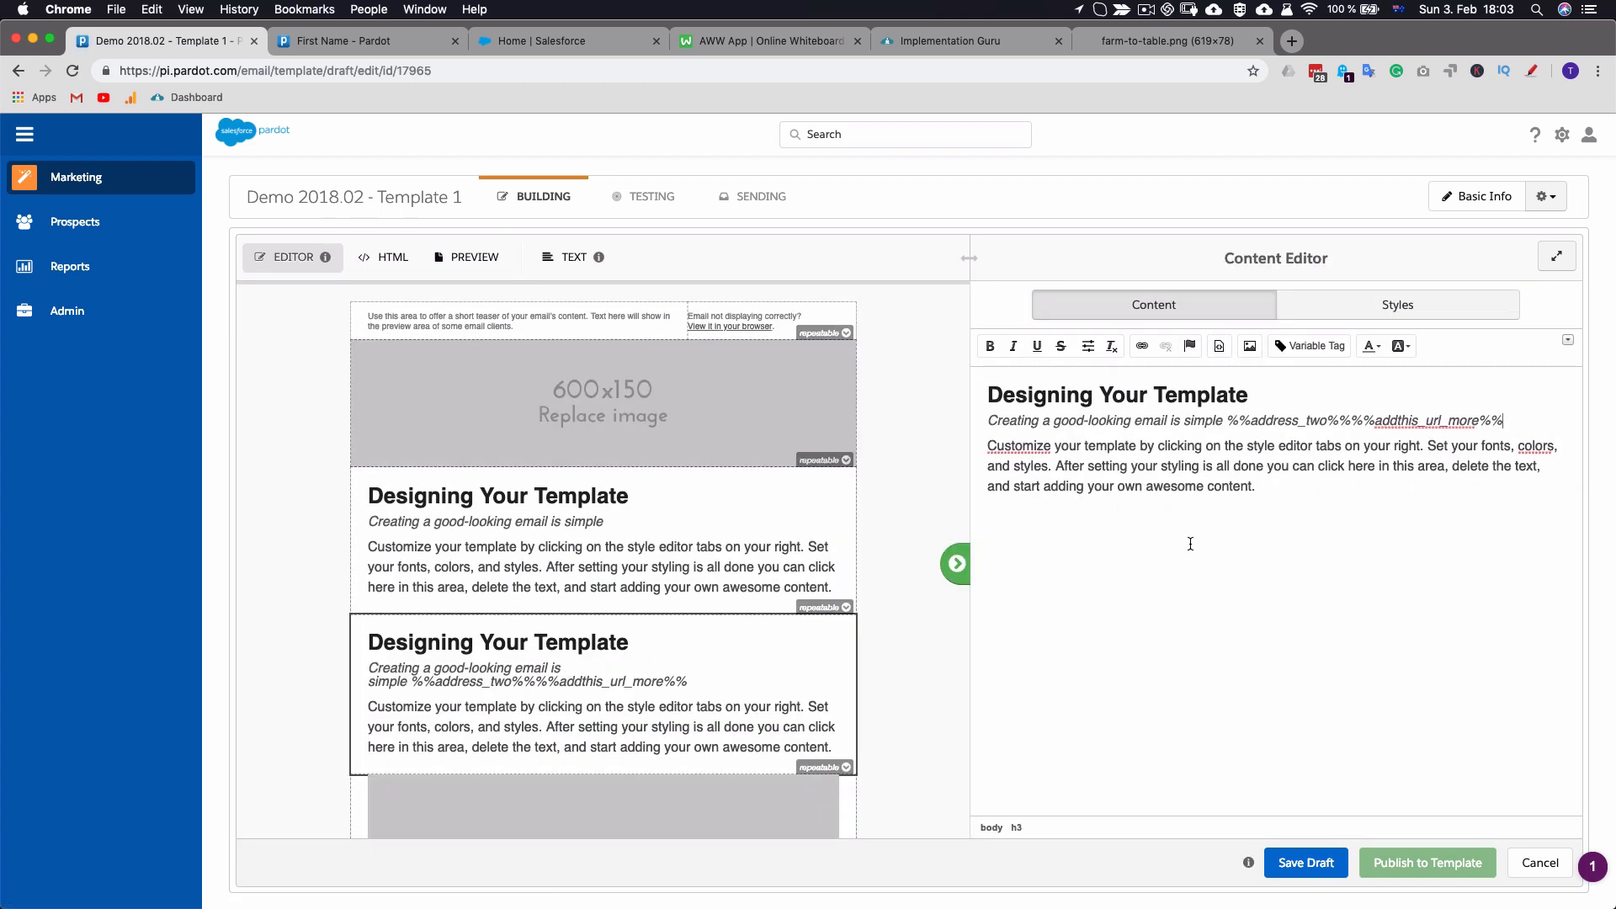
pyautogui.moveTo(1229, 420)
pyautogui.mouseDown()
pyautogui.moveTo(1512, 419)
pyautogui.moveTo(1204, 420)
pyautogui.moveTo(1355, 421)
pyautogui.mouseUp()
pyautogui.click(1355, 421)
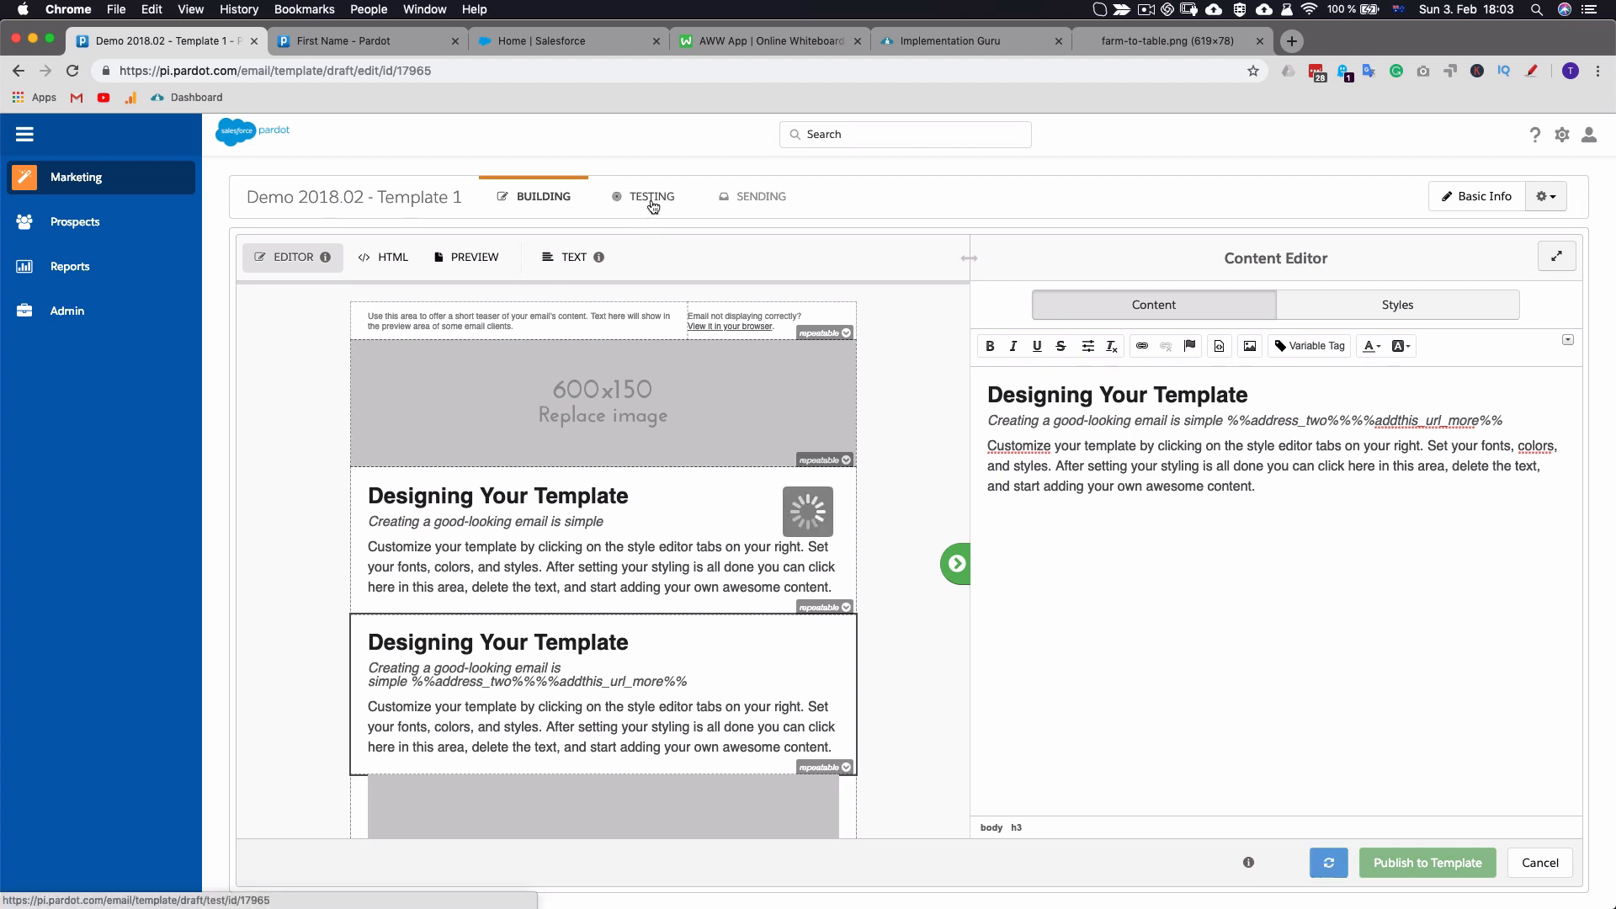
# Step: Save the draft and move to the template's Testing page
pyautogui.click(1292, 864)
pyautogui.click(653, 200)
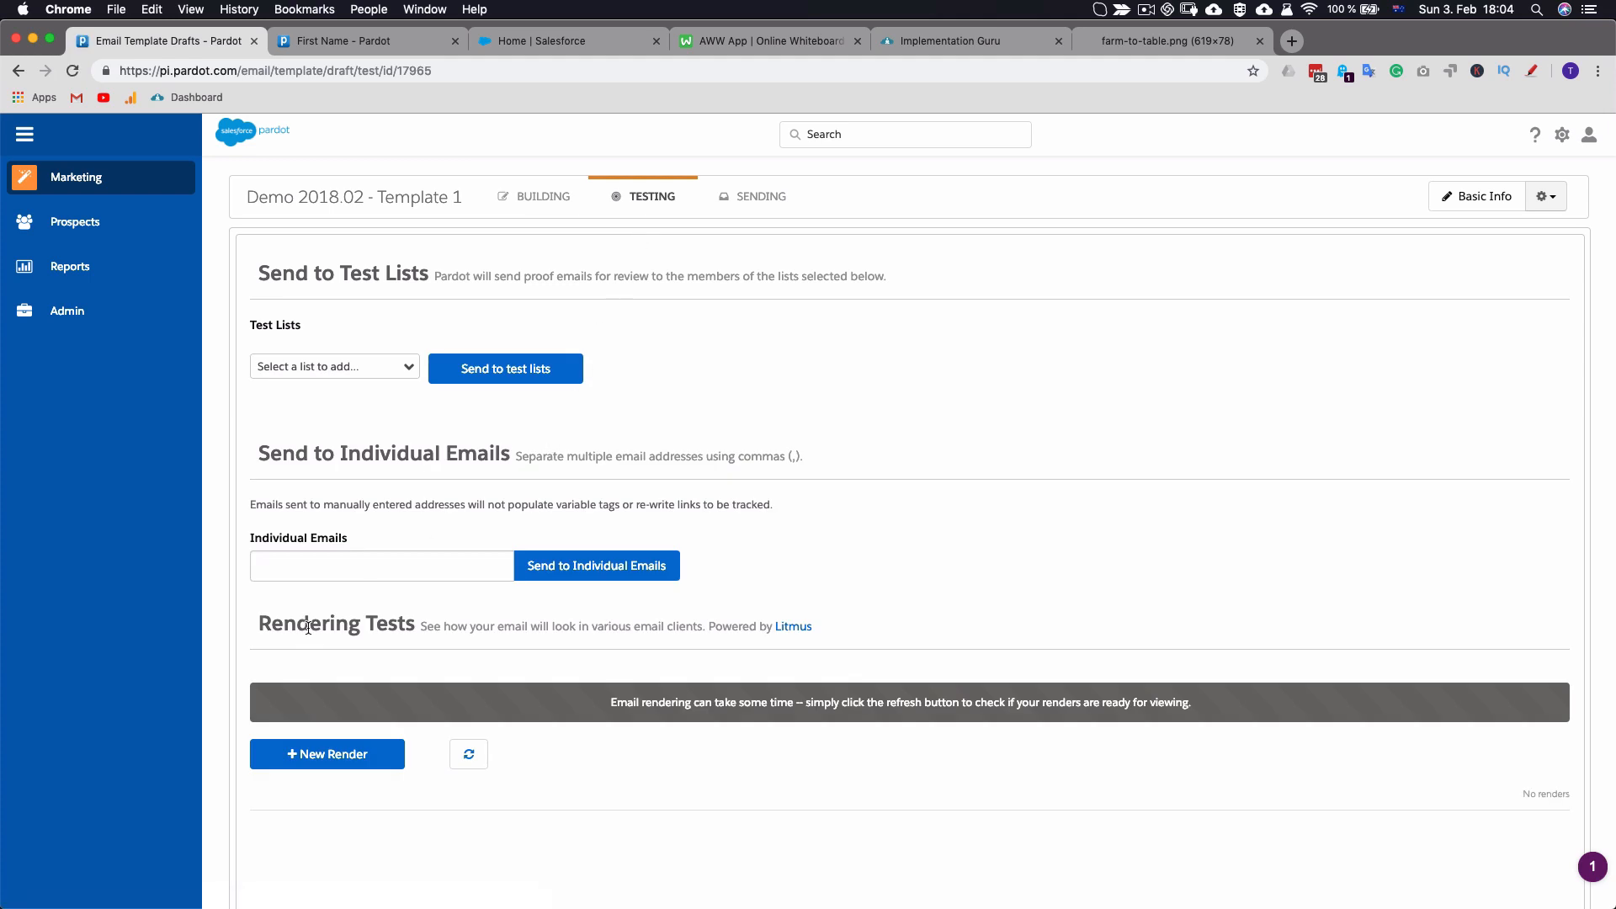
pyautogui.scroll(-1, 423, 570)
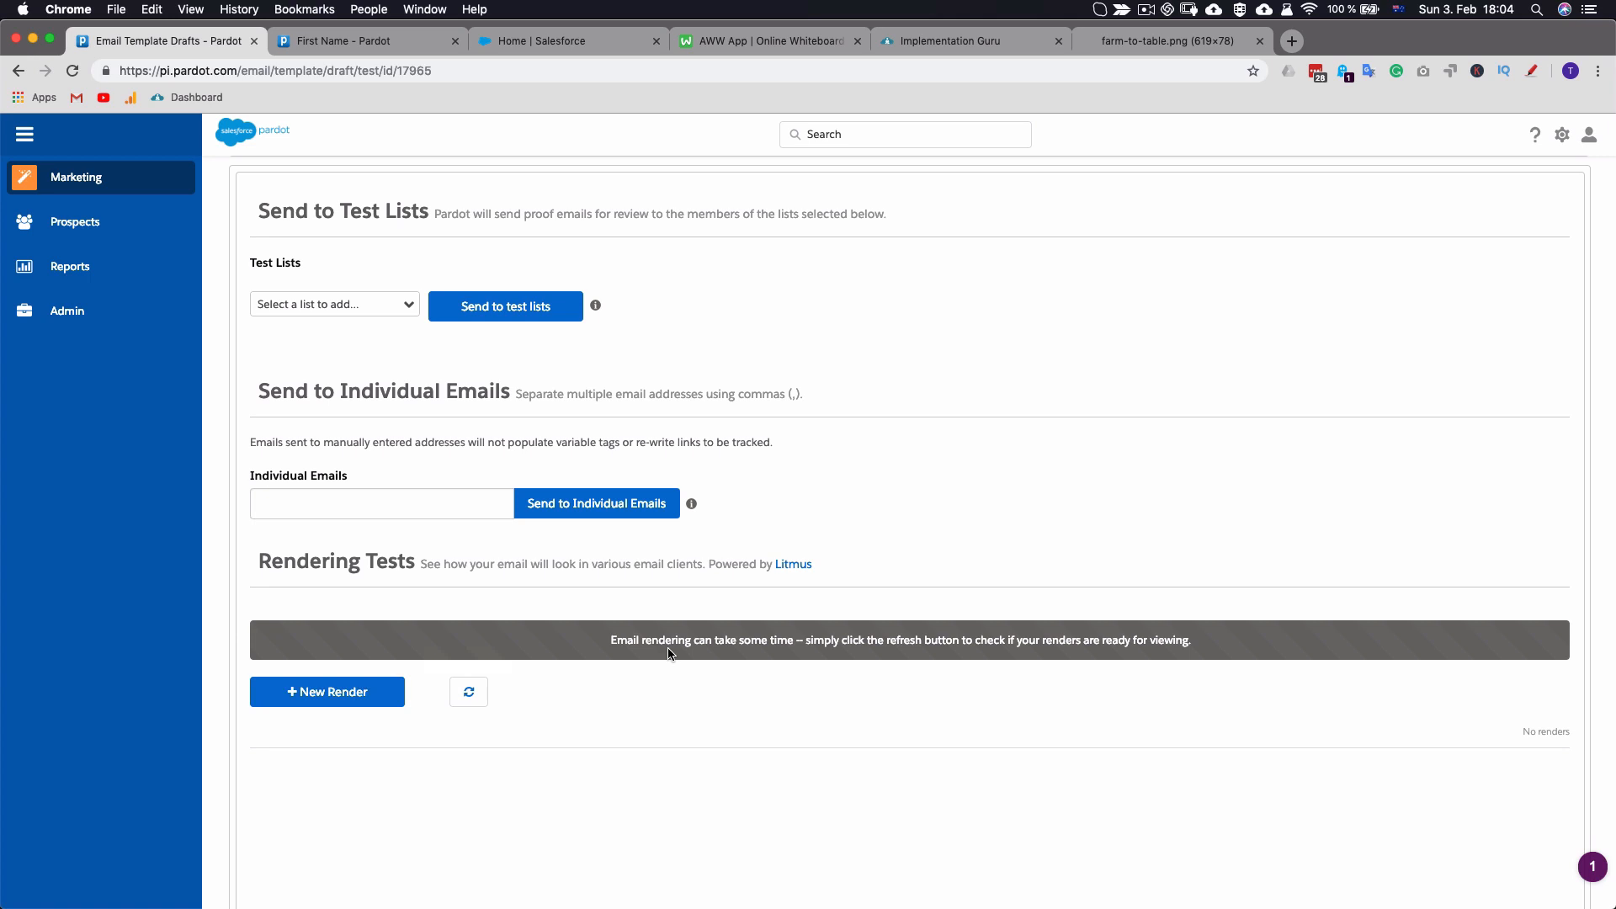
pyautogui.scroll(-1, 669, 652)
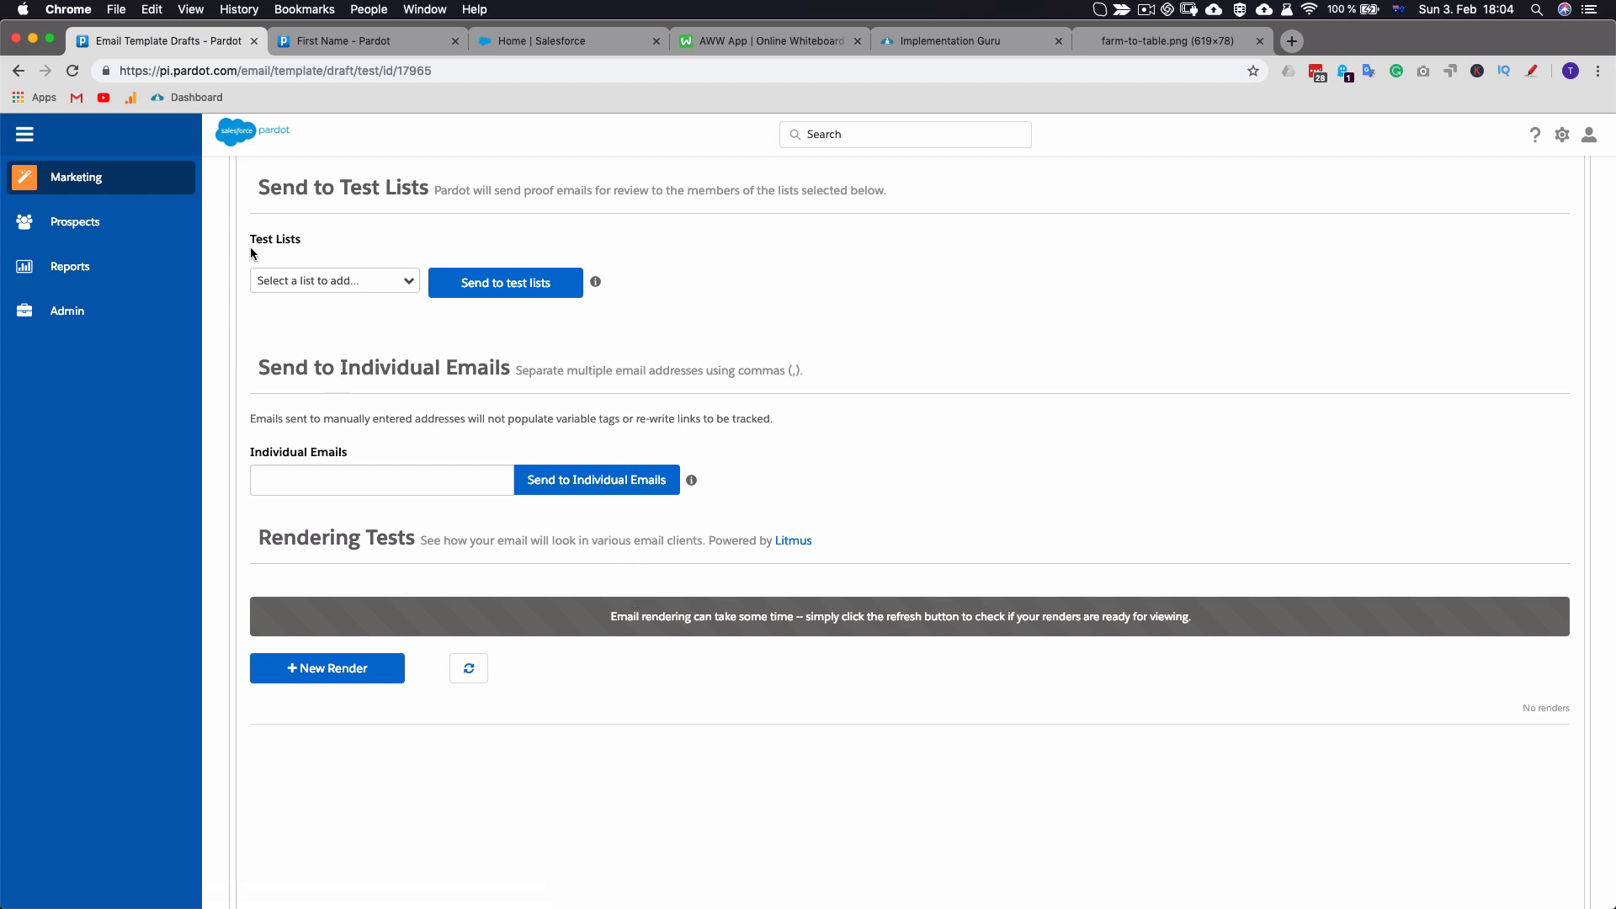
pyautogui.moveTo(75, 177)
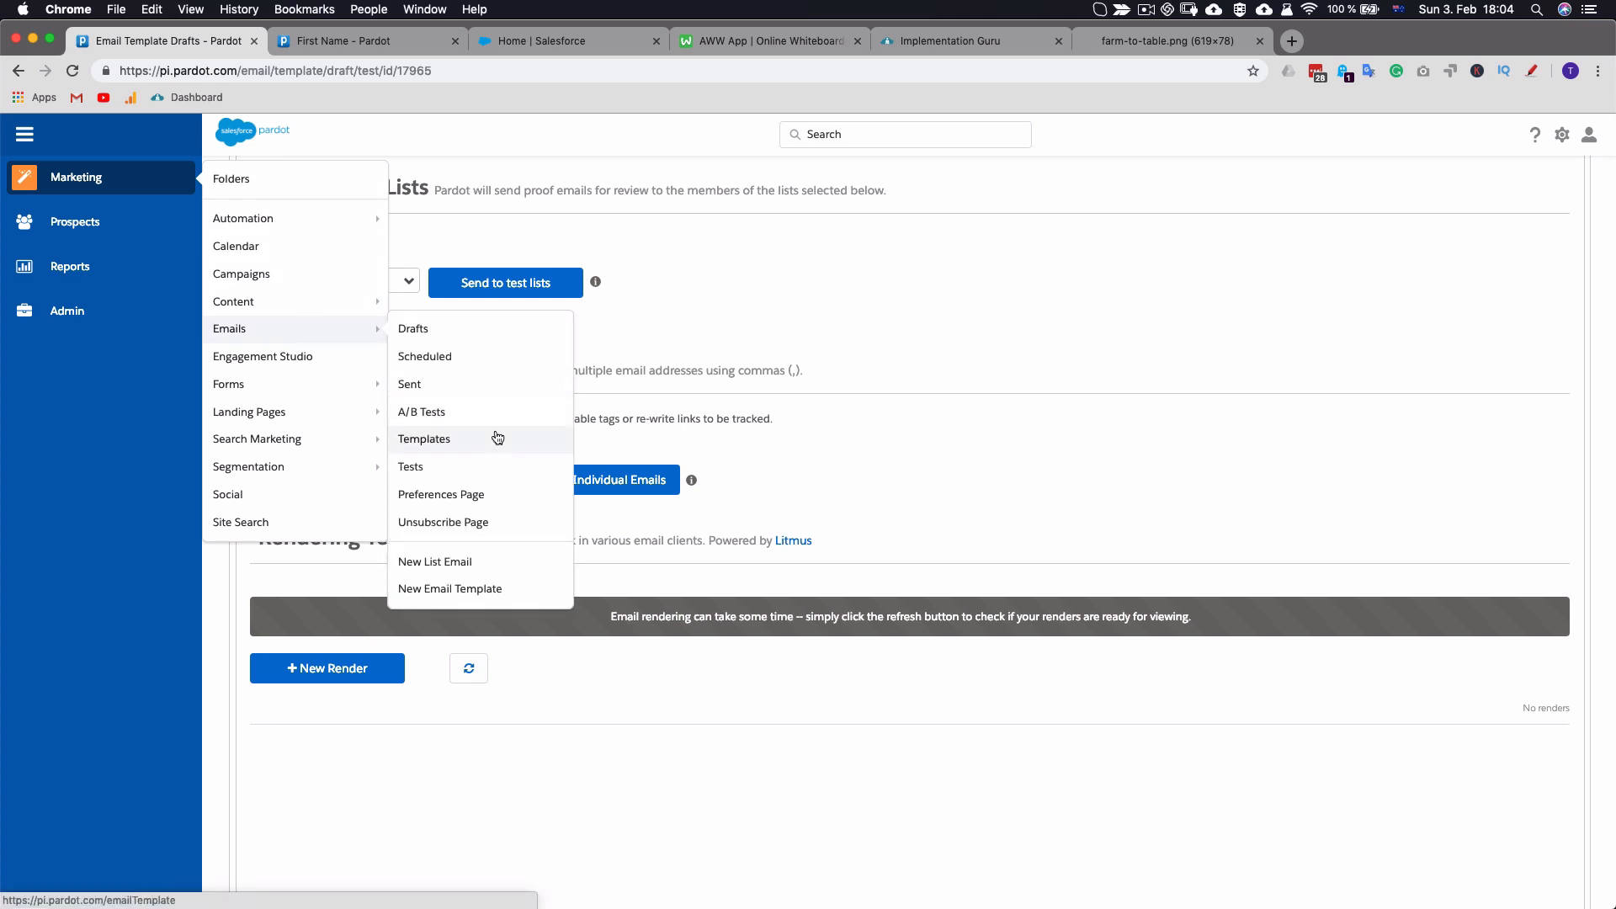
pyautogui.moveTo(229, 328)
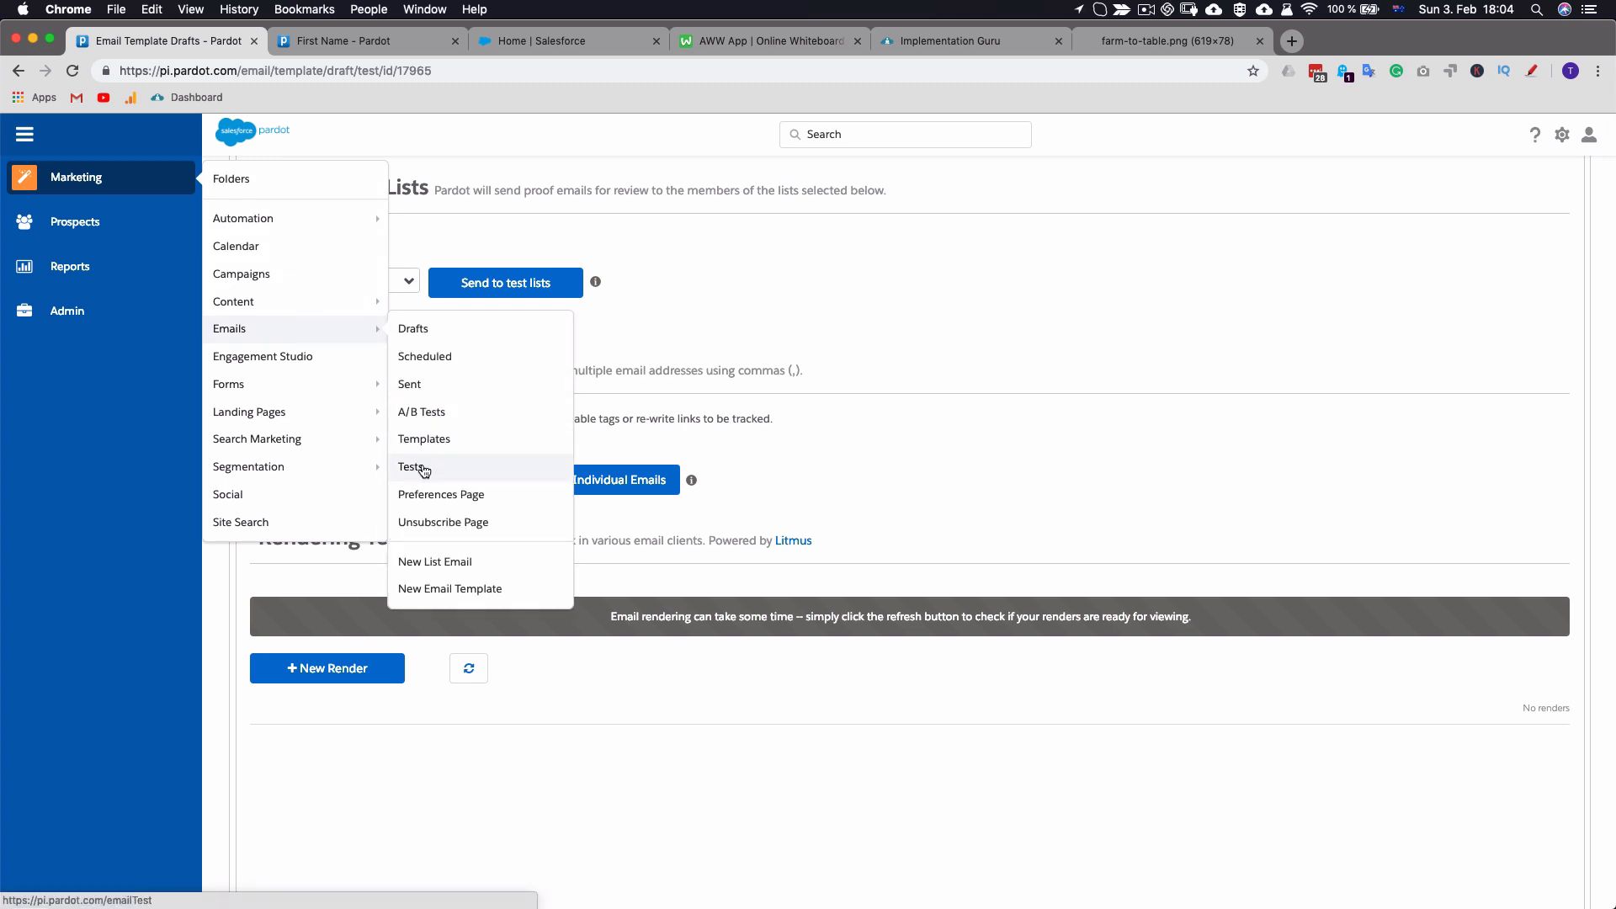
# Step: Review Test Template 1's client renders, subject line preview and spam analysis in the Email Rendering Tests tab
pyautogui.keyDown('super'); pyautogui.click(425, 470); pyautogui.keyUp('super')
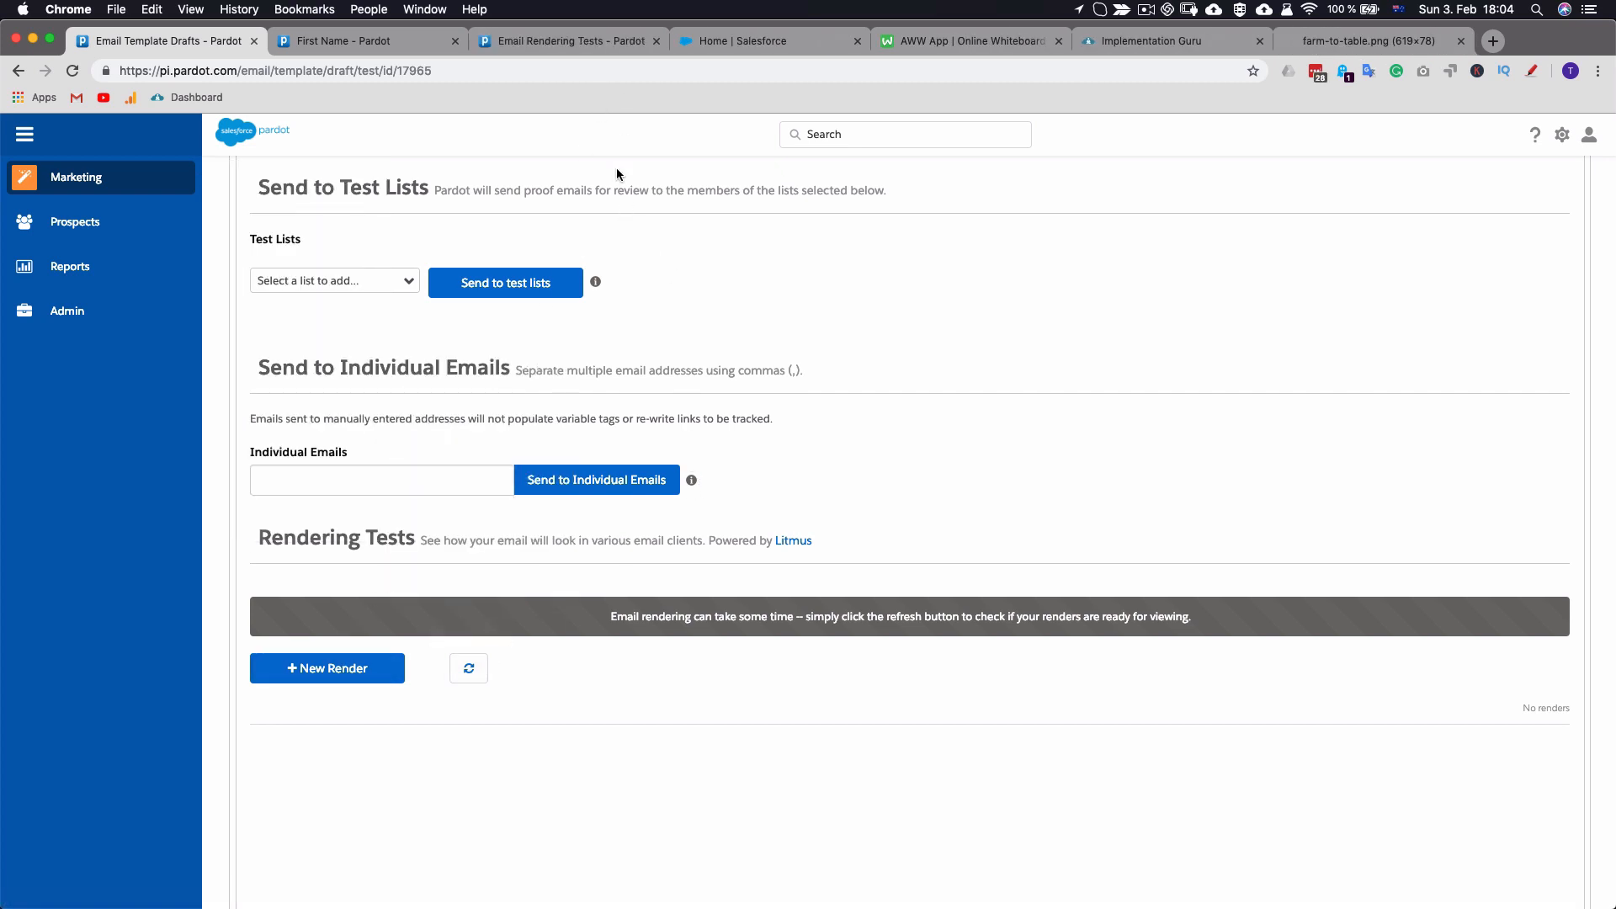
pyautogui.click(573, 45)
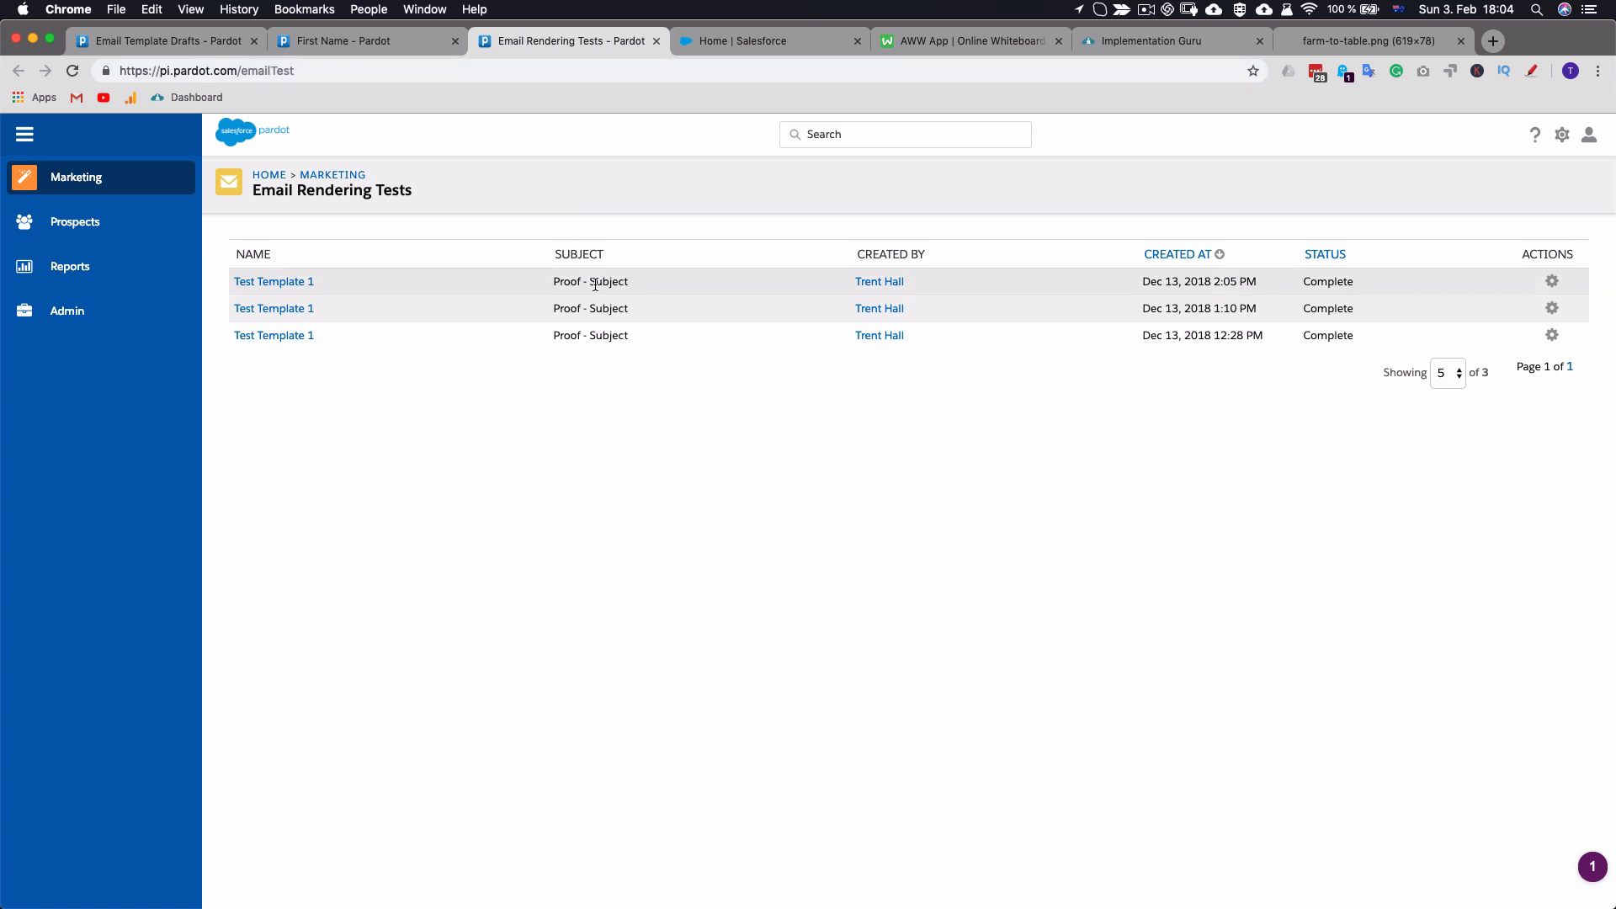
pyautogui.click(286, 287)
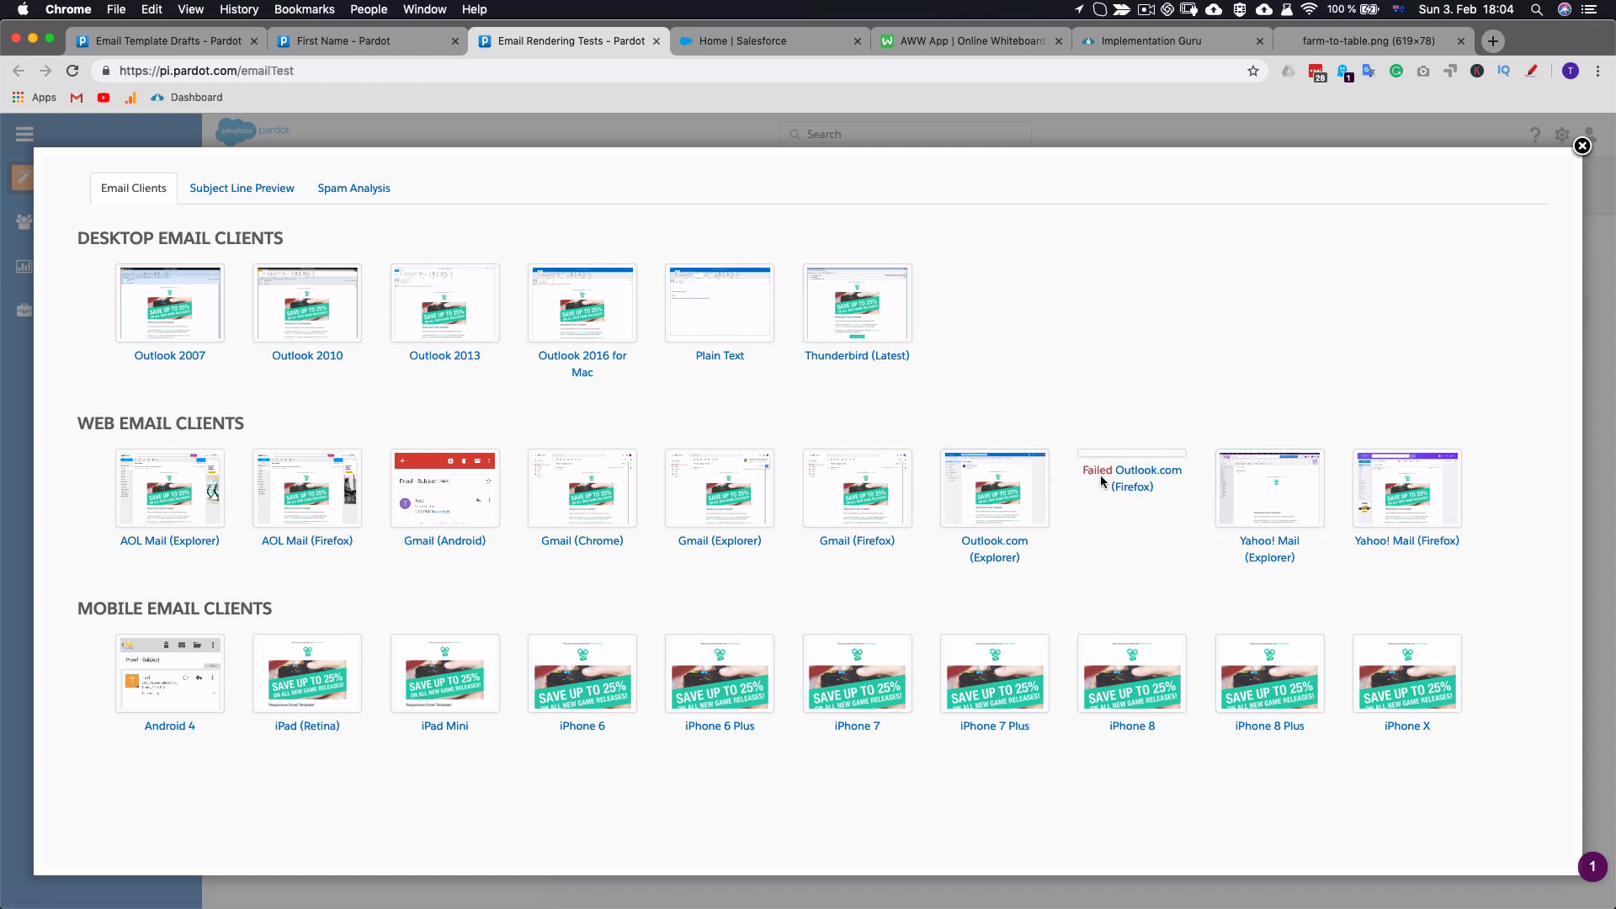
pyautogui.click(228, 190)
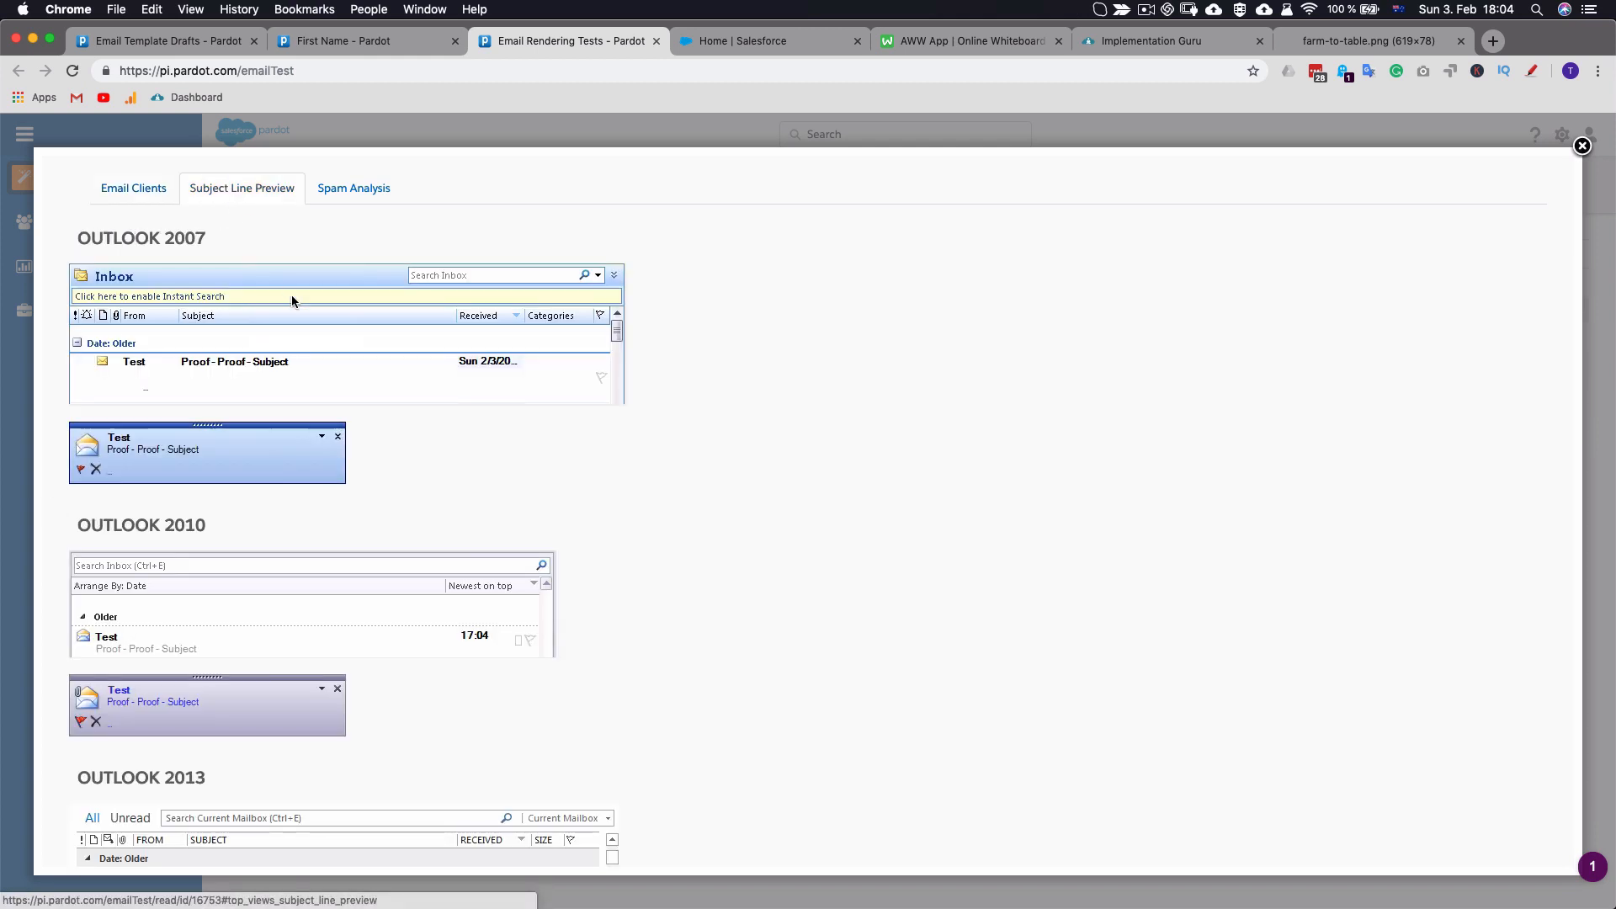
pyautogui.scroll(-3, 255, 414)
pyautogui.scroll(-5, 254, 410)
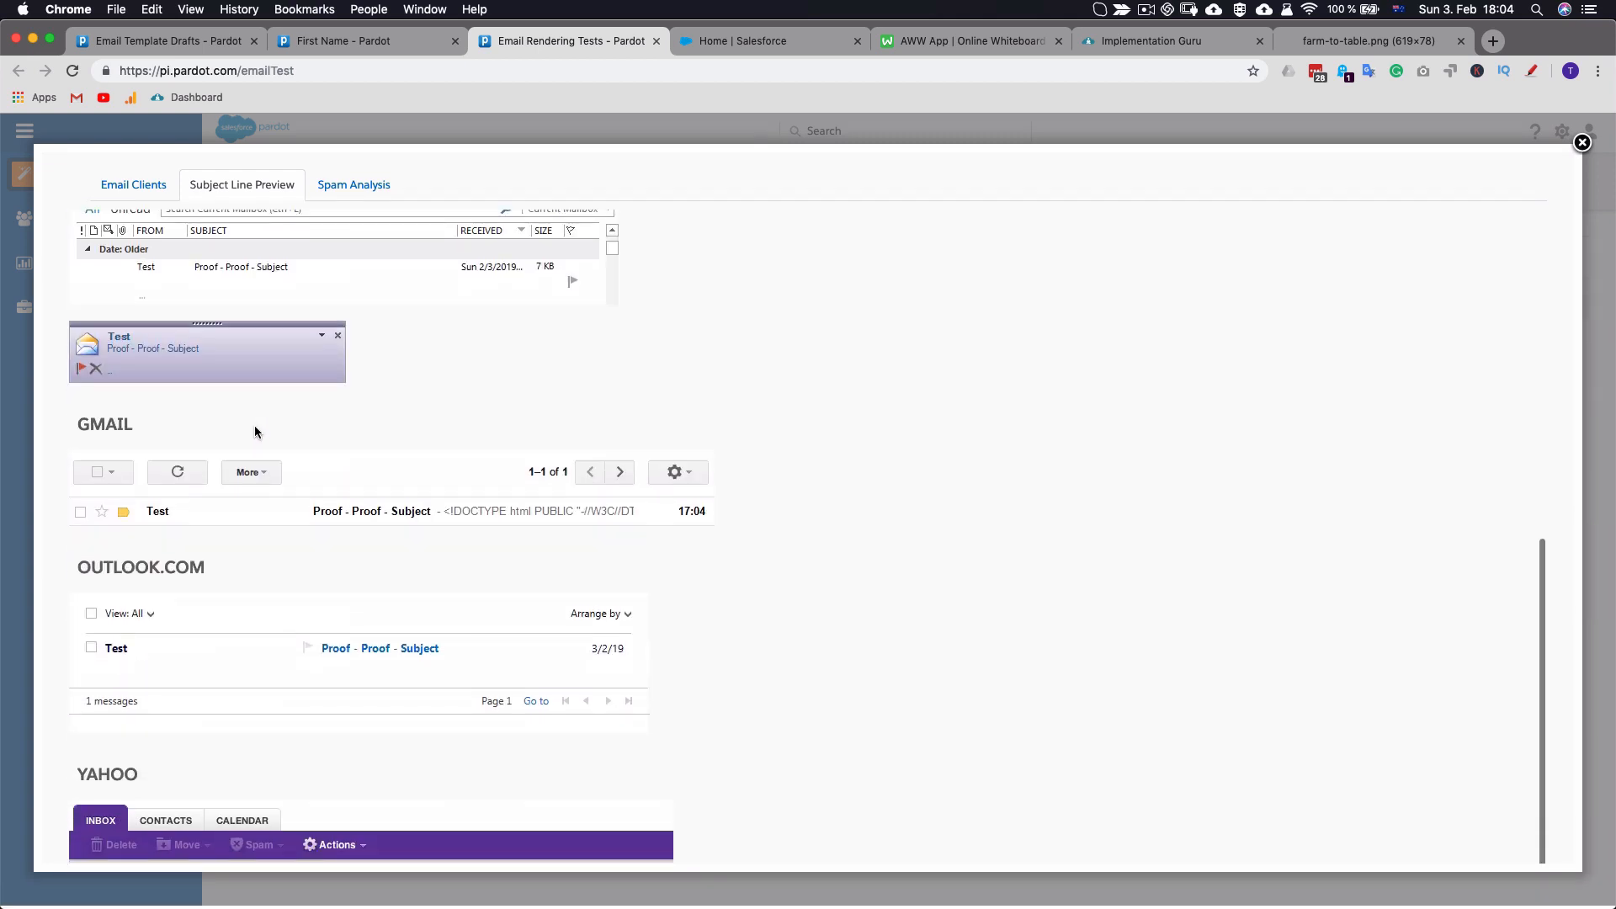
pyautogui.scroll(5, 353, 407)
pyautogui.scroll(3, 352, 406)
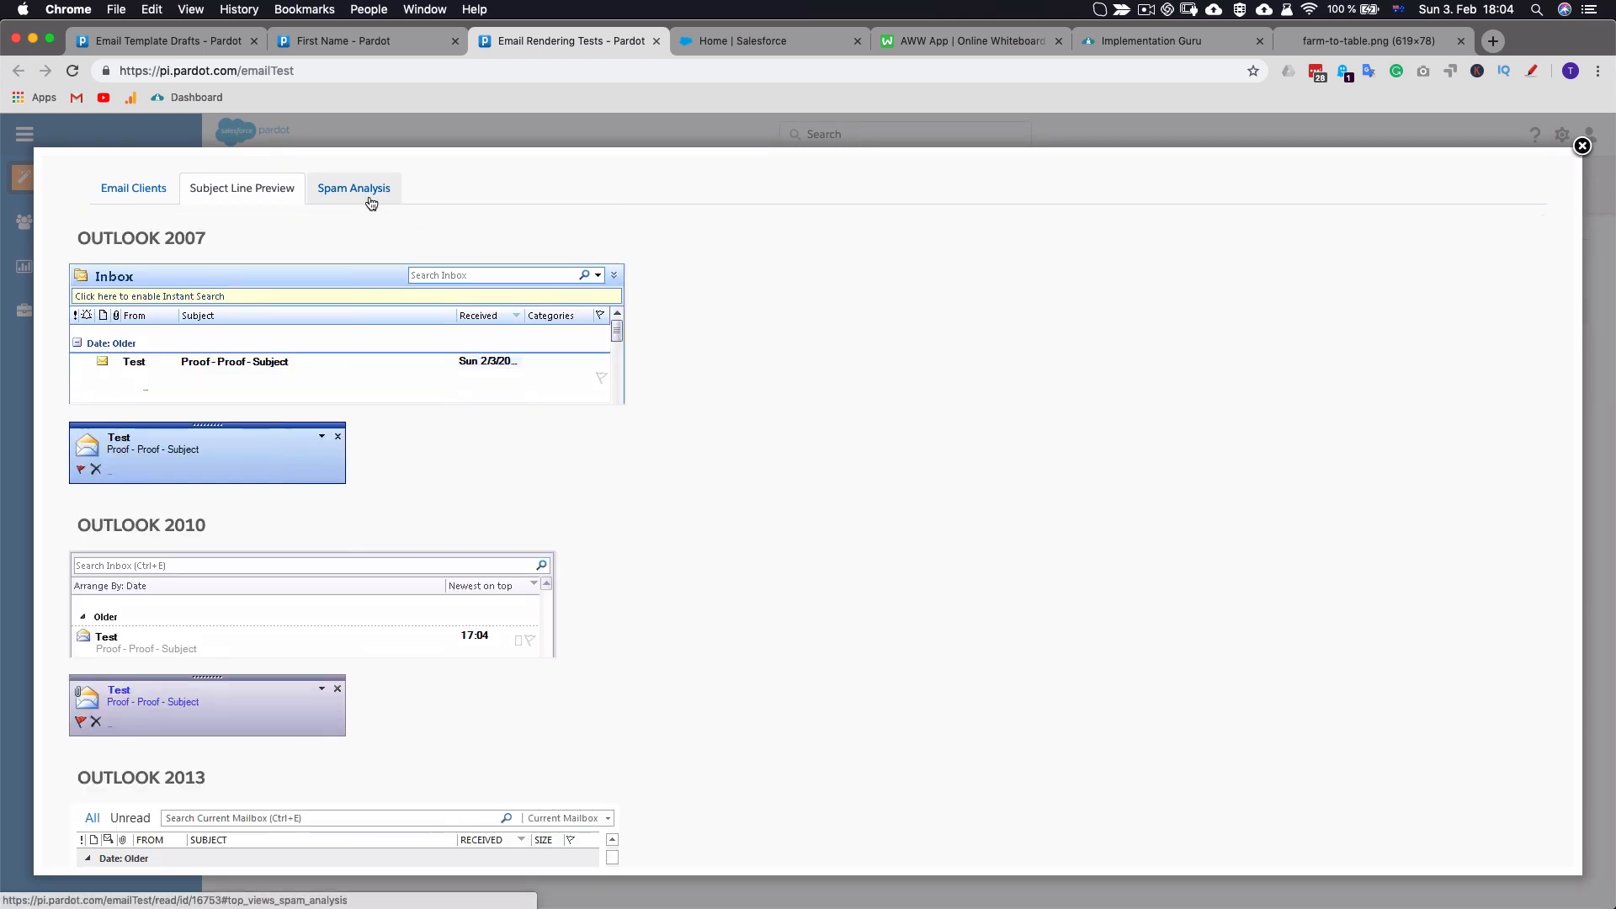
pyautogui.click(361, 190)
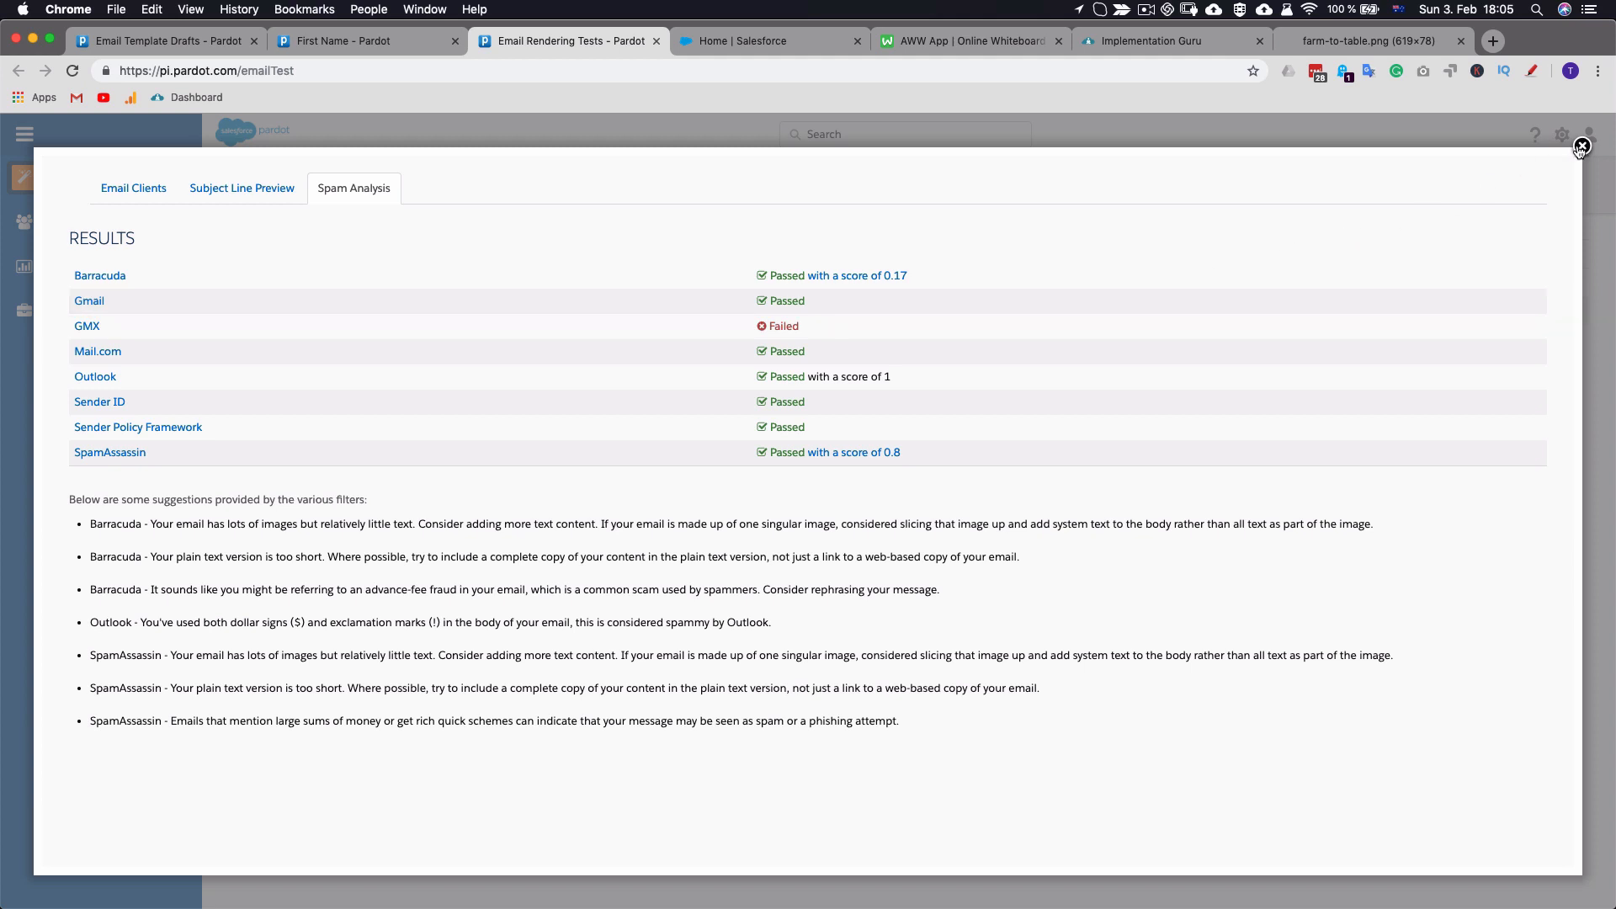
pyautogui.click(1581, 146)
# Step: Return to the draft's Sending tab and look over the sender type choices
pyautogui.click(192, 46)
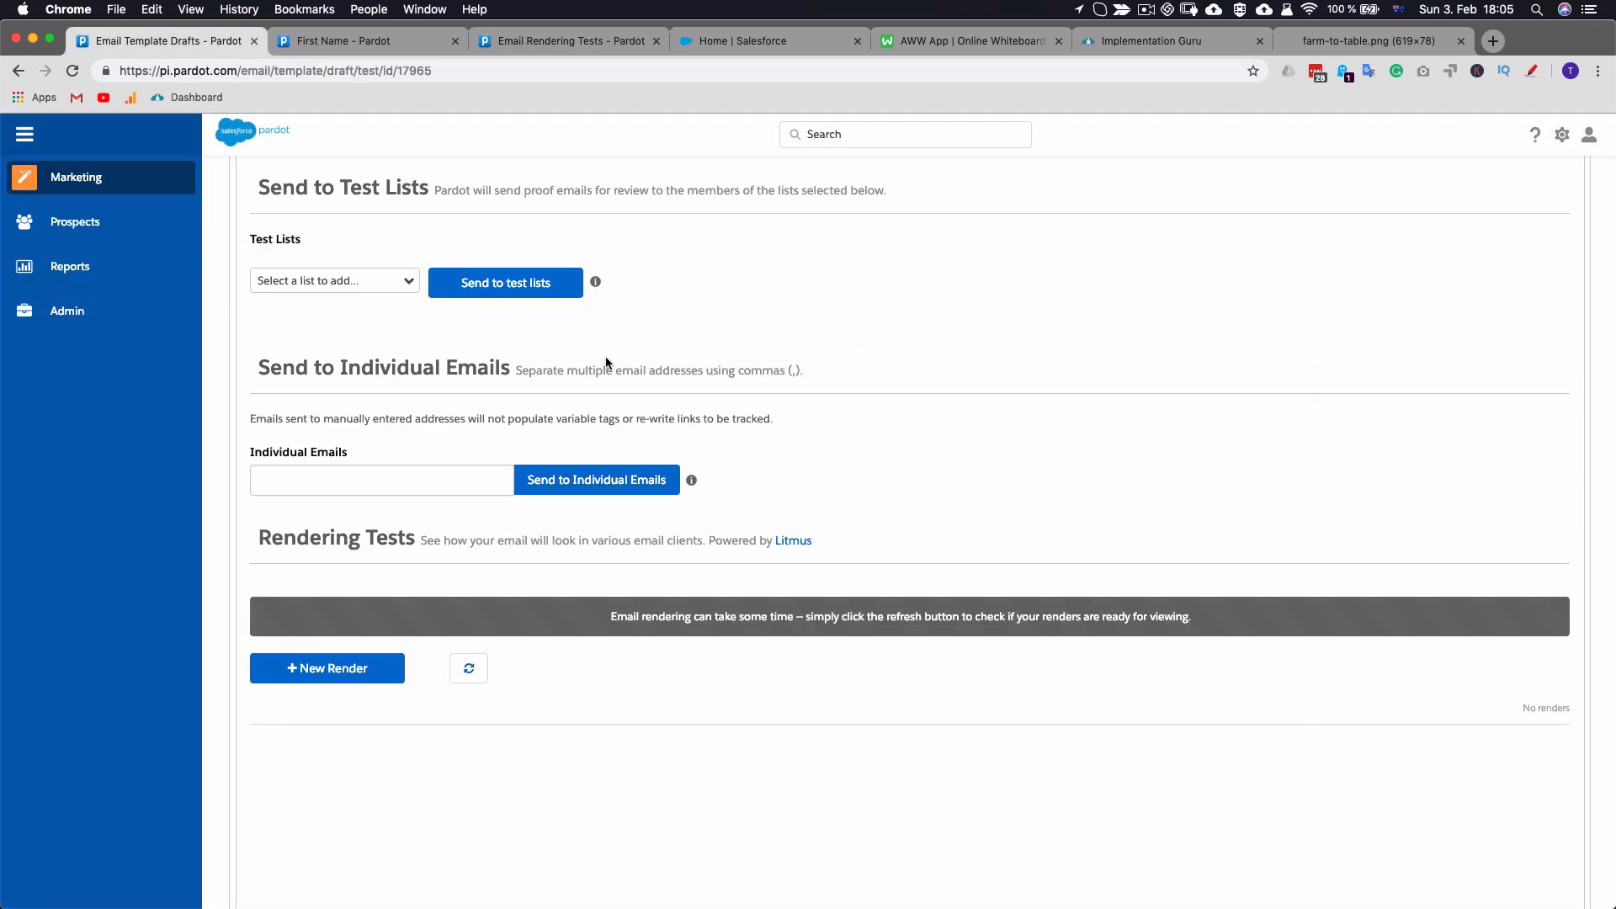
pyautogui.scroll(1, 788, 401)
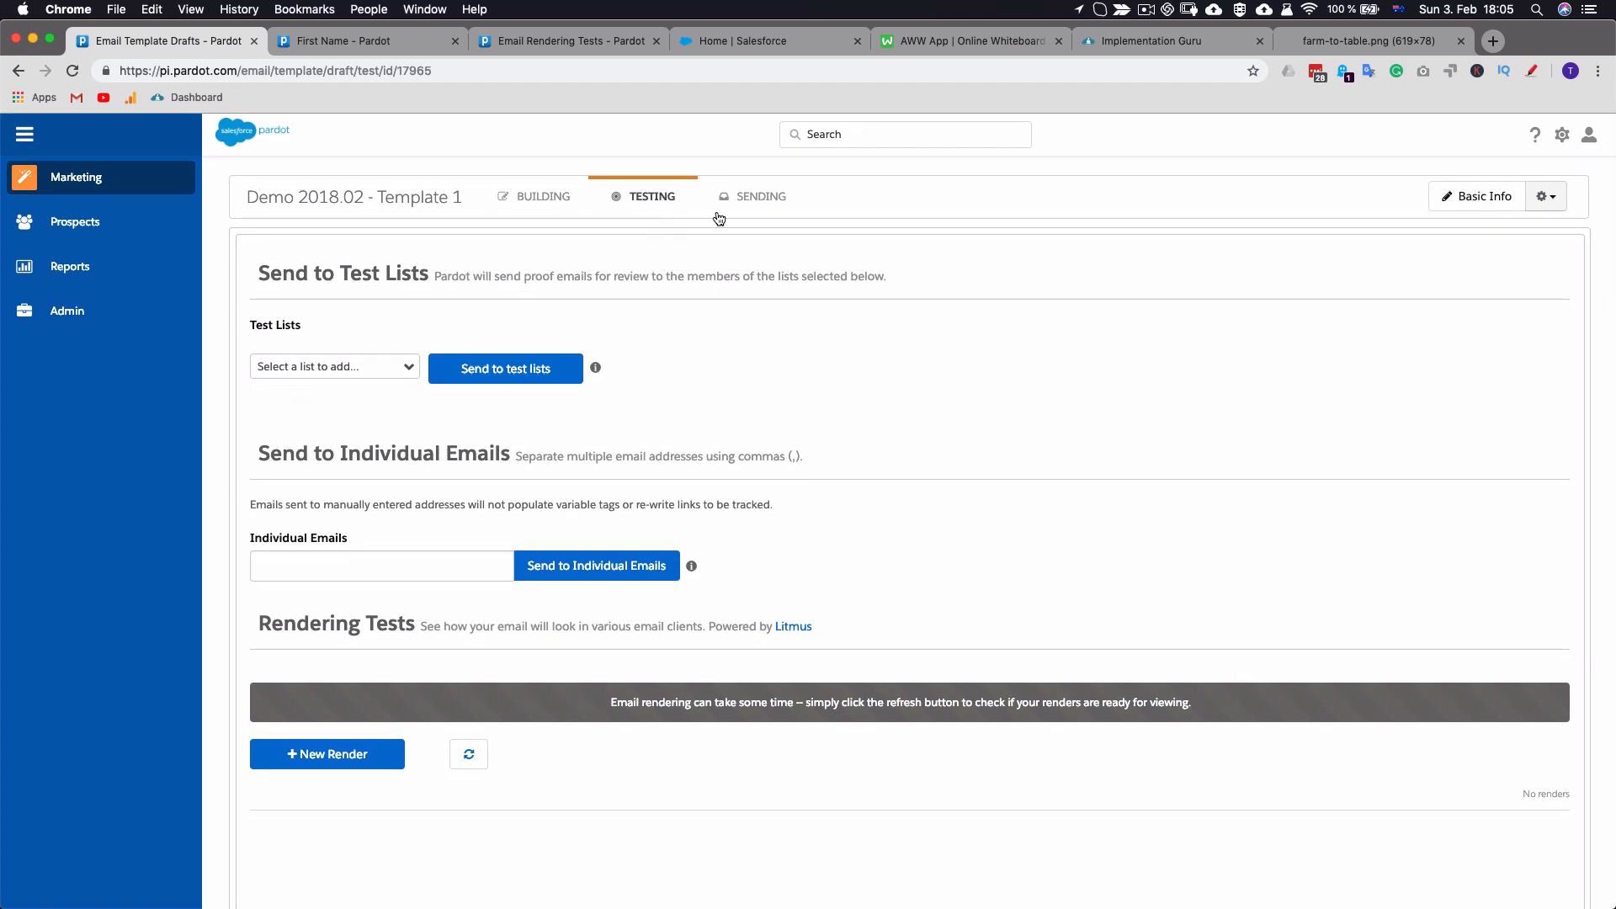
pyautogui.click(774, 208)
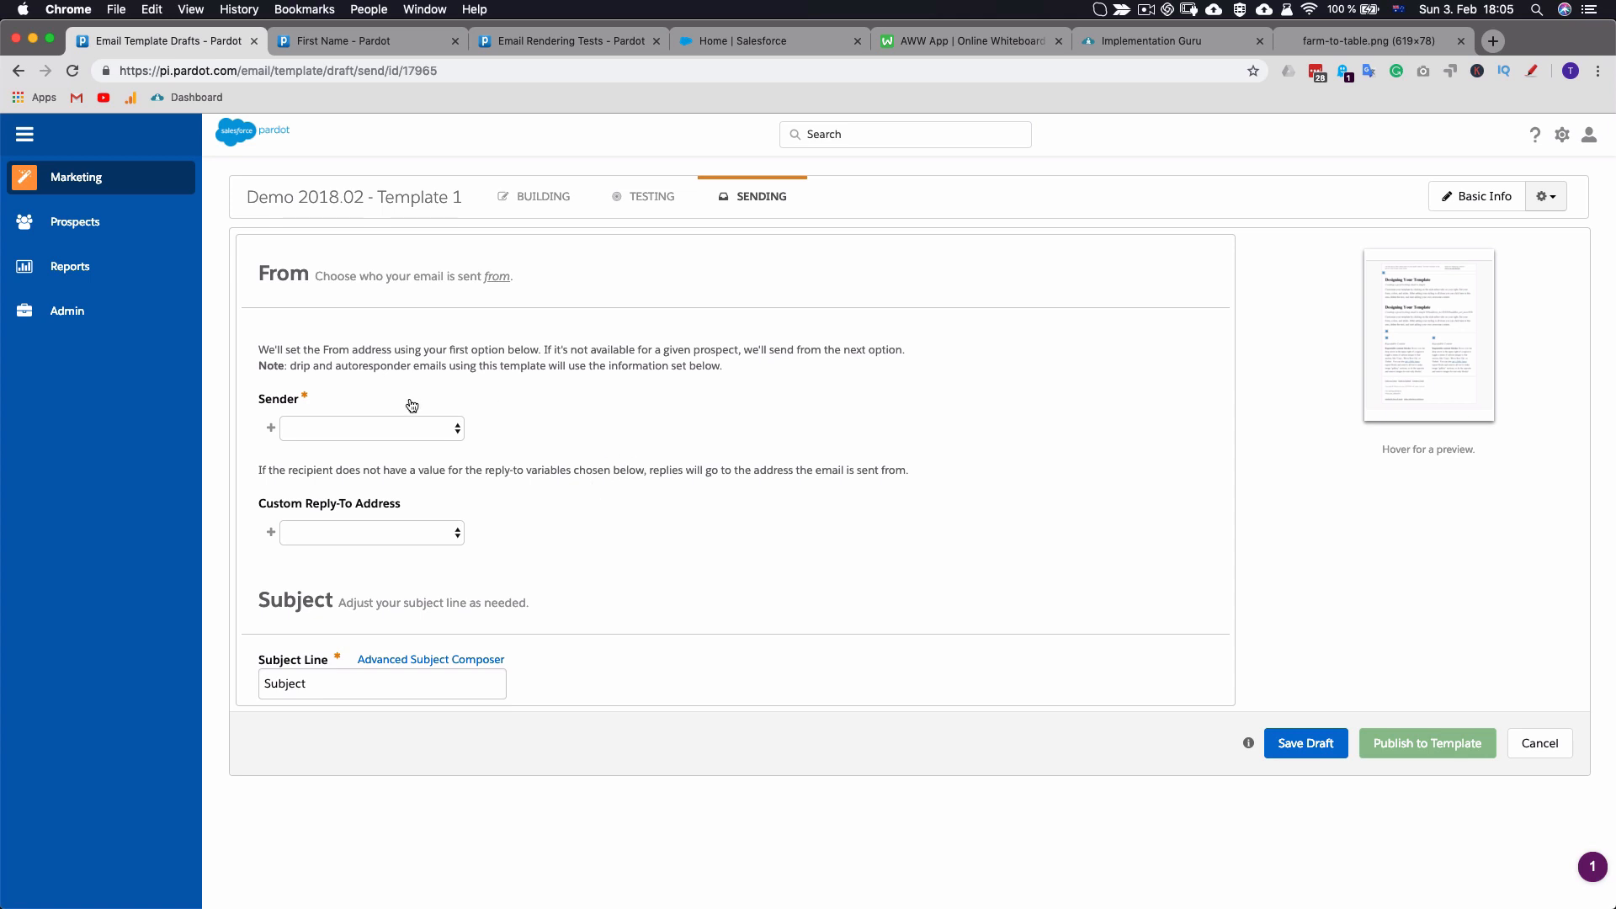
pyautogui.click(359, 437)
pyautogui.click(536, 419)
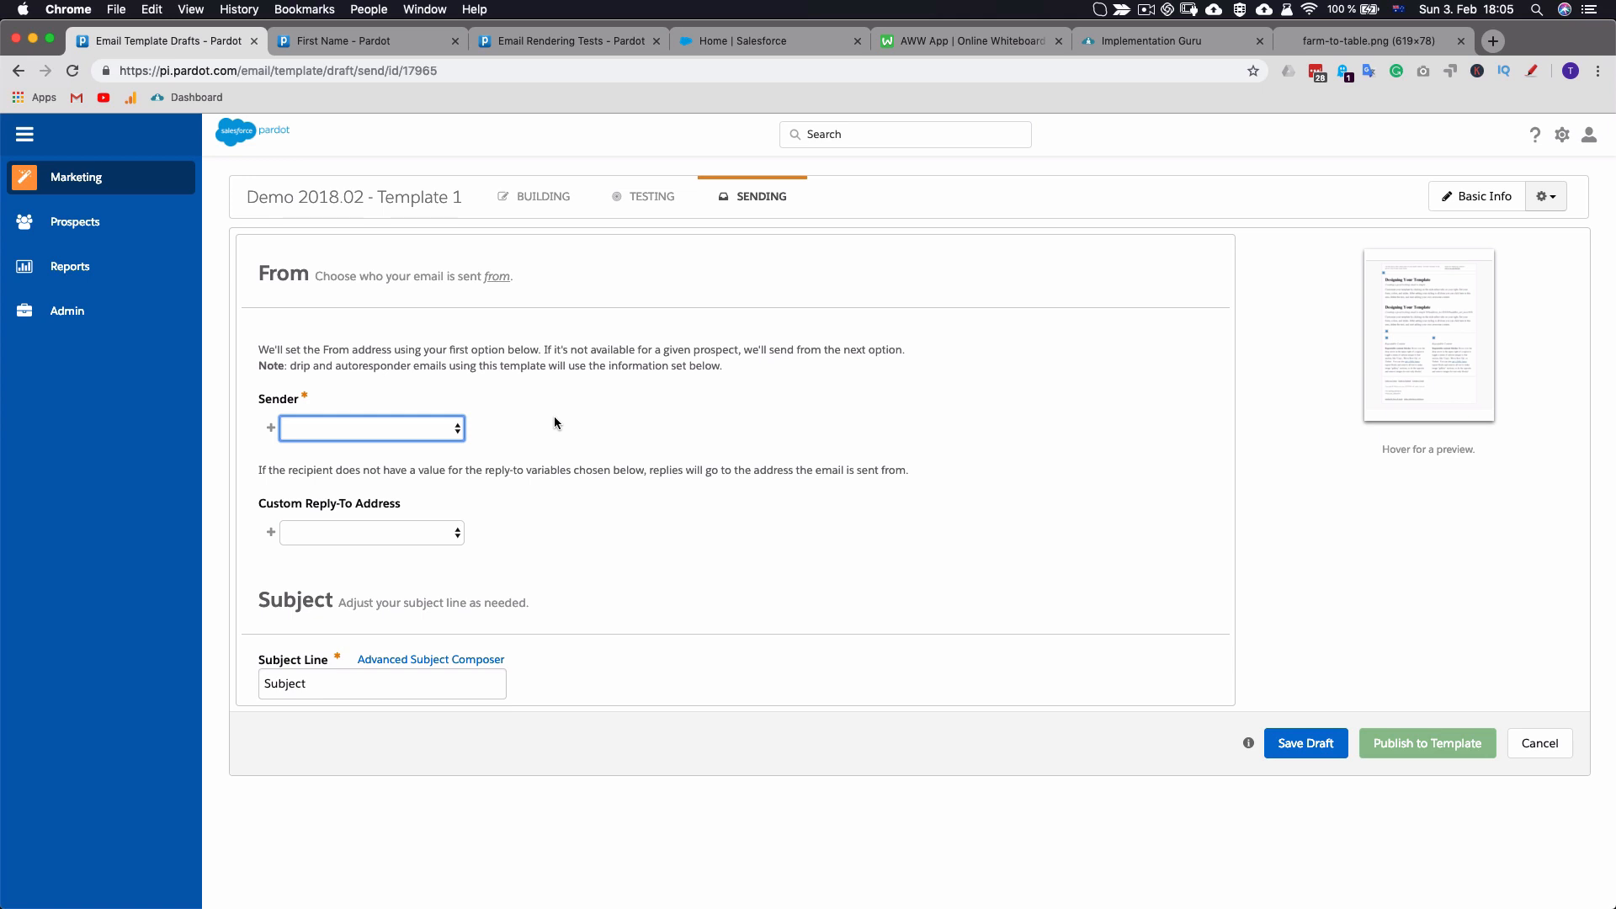
pyautogui.click(432, 439)
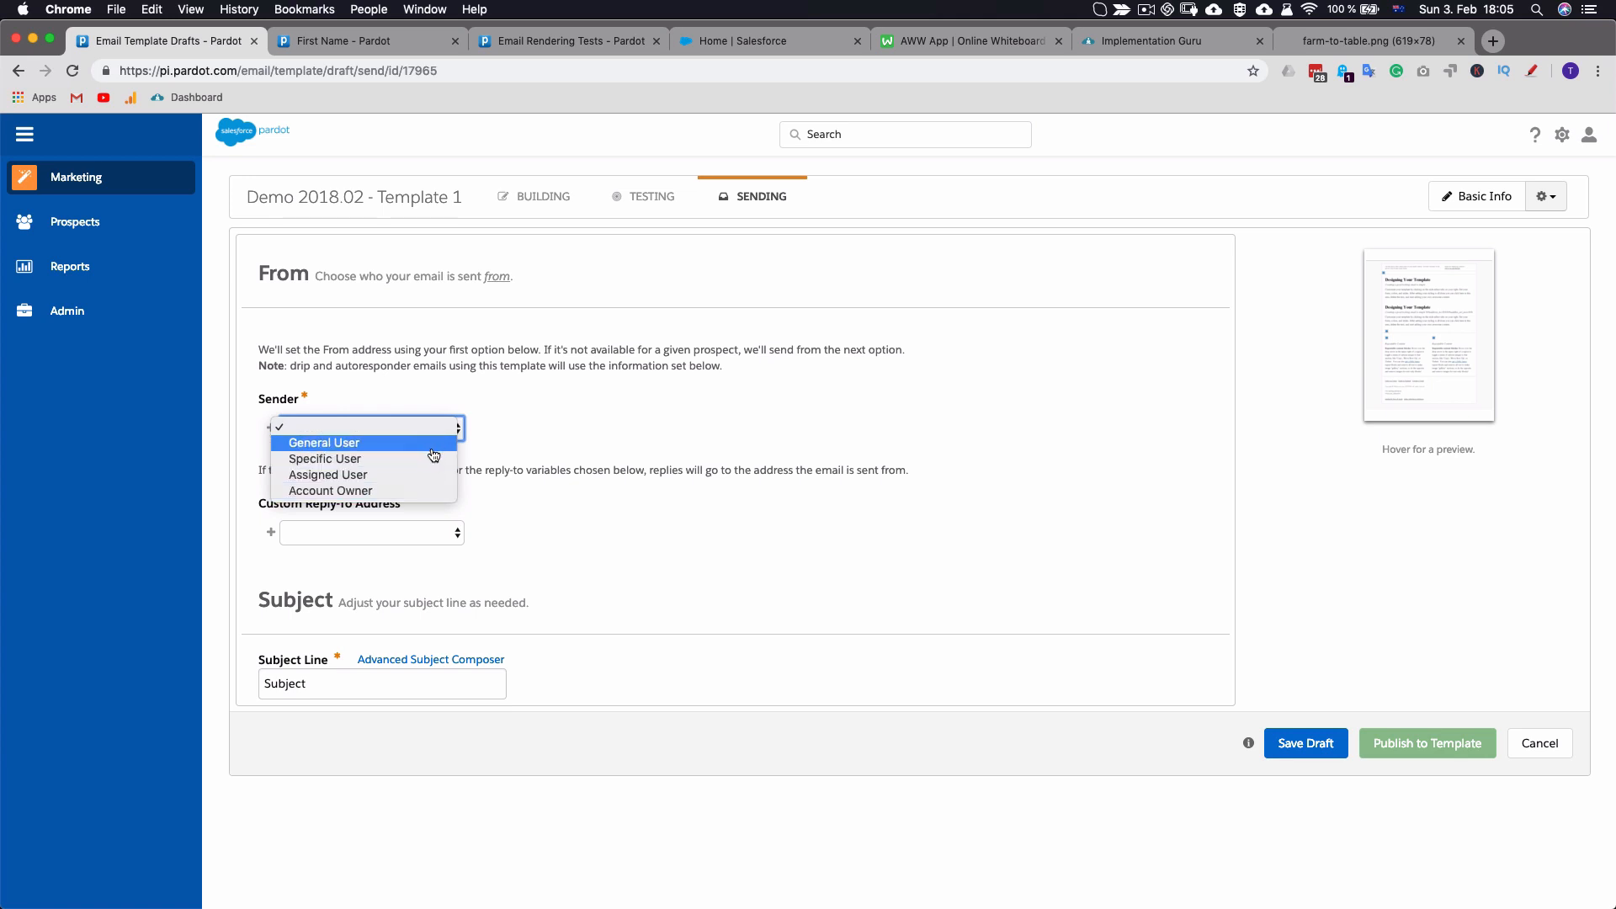
pyautogui.click(558, 445)
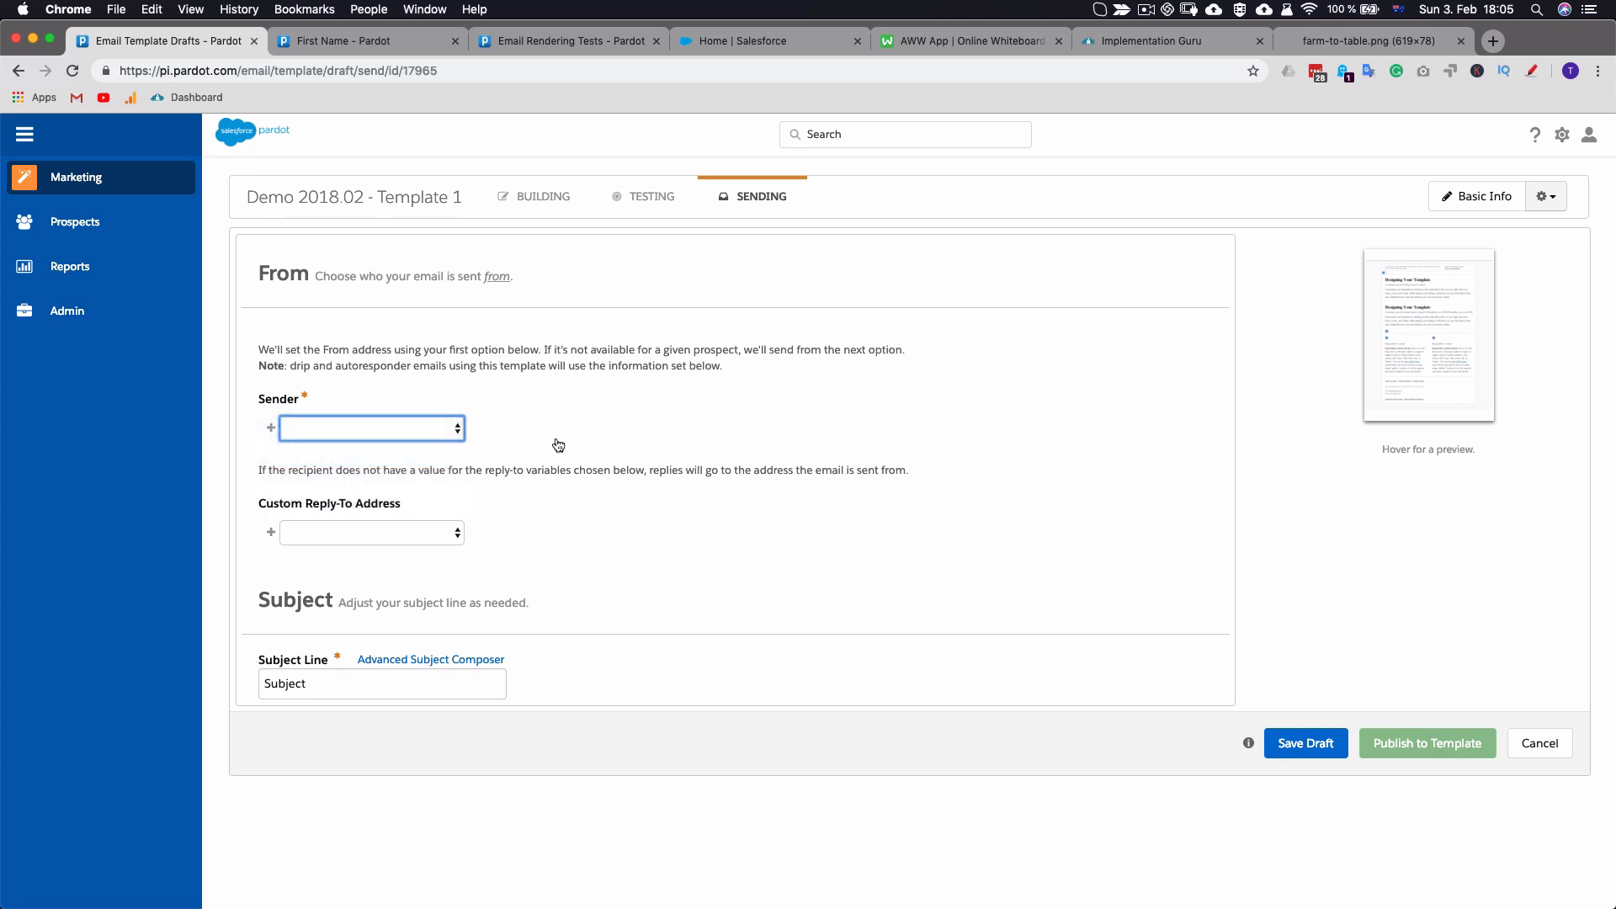
# Step: Change the Sender from Specific User to Assigned User
pyautogui.click(556, 567)
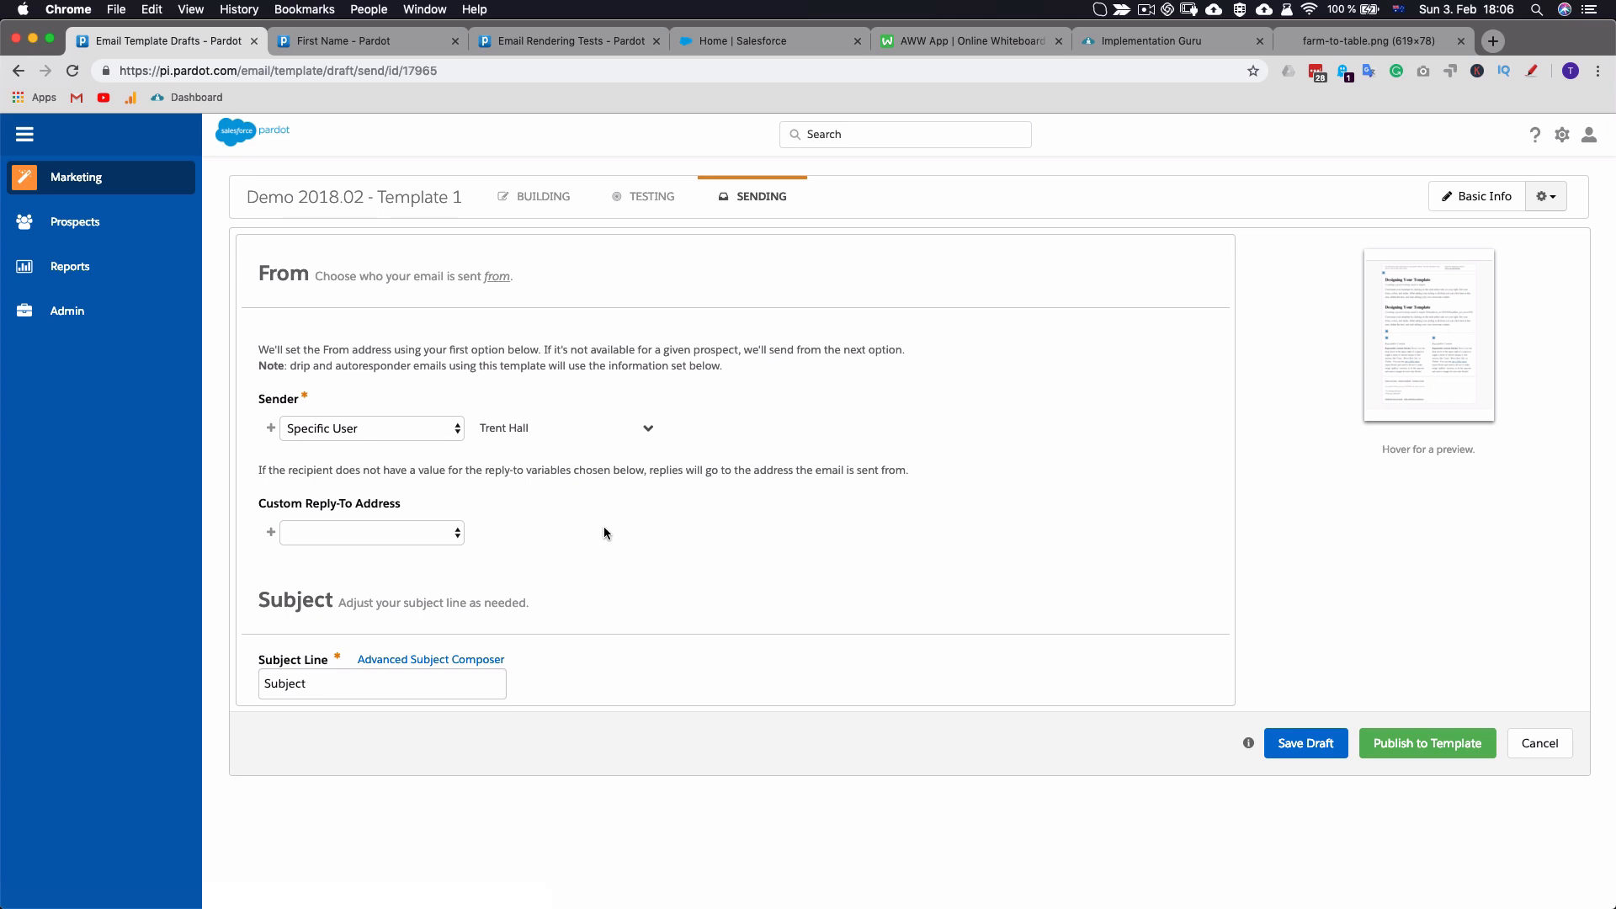
pyautogui.click(446, 432)
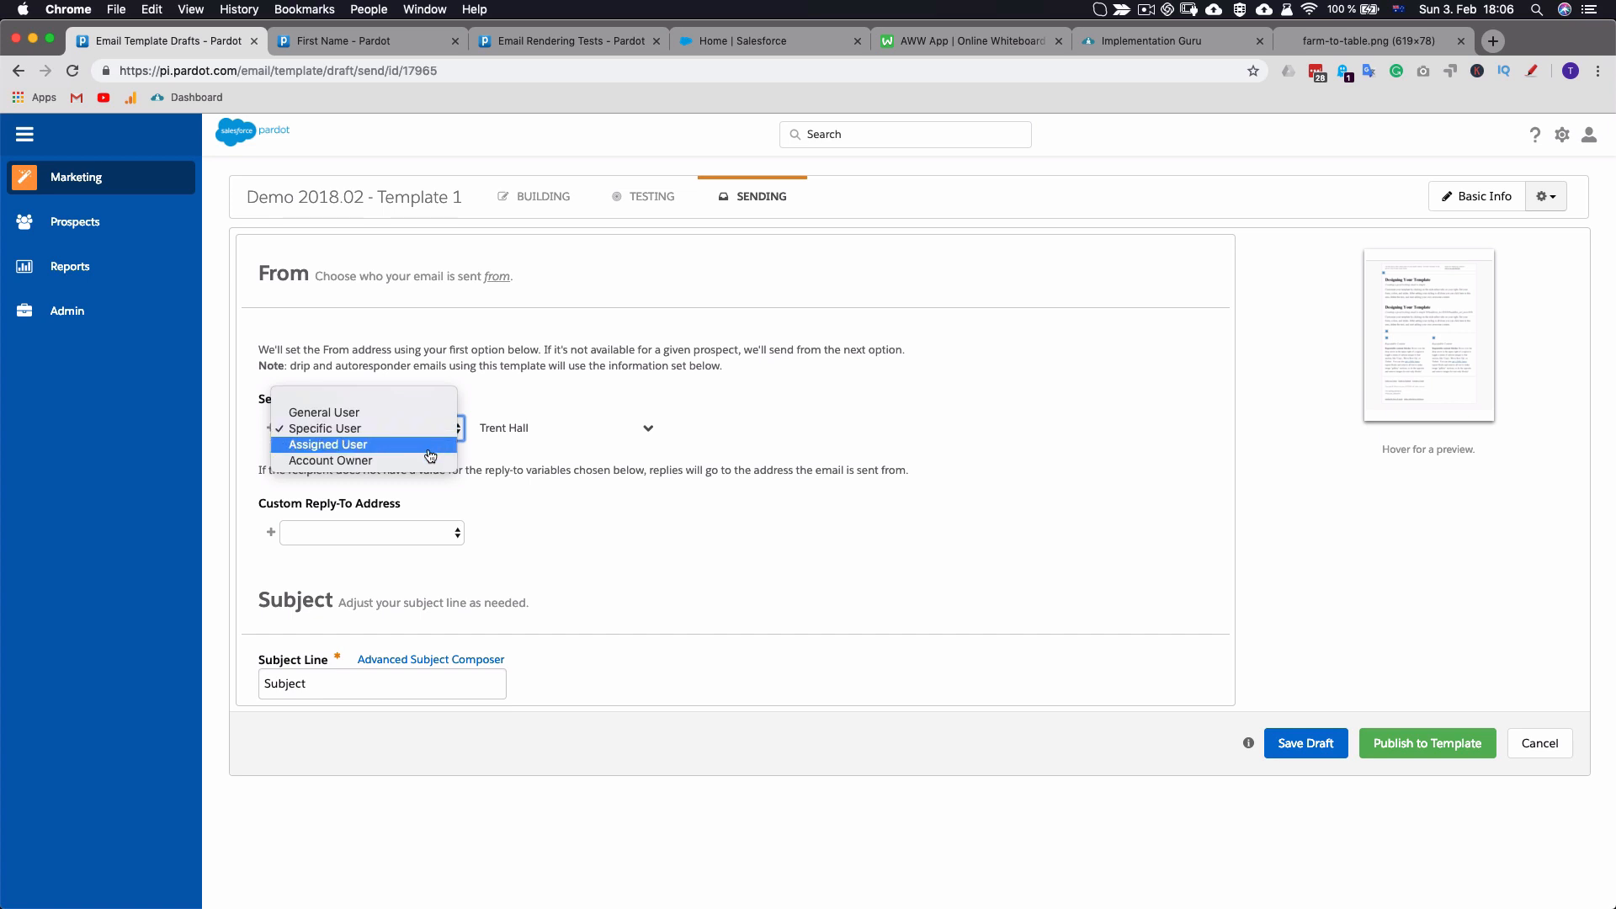
pyautogui.click(428, 448)
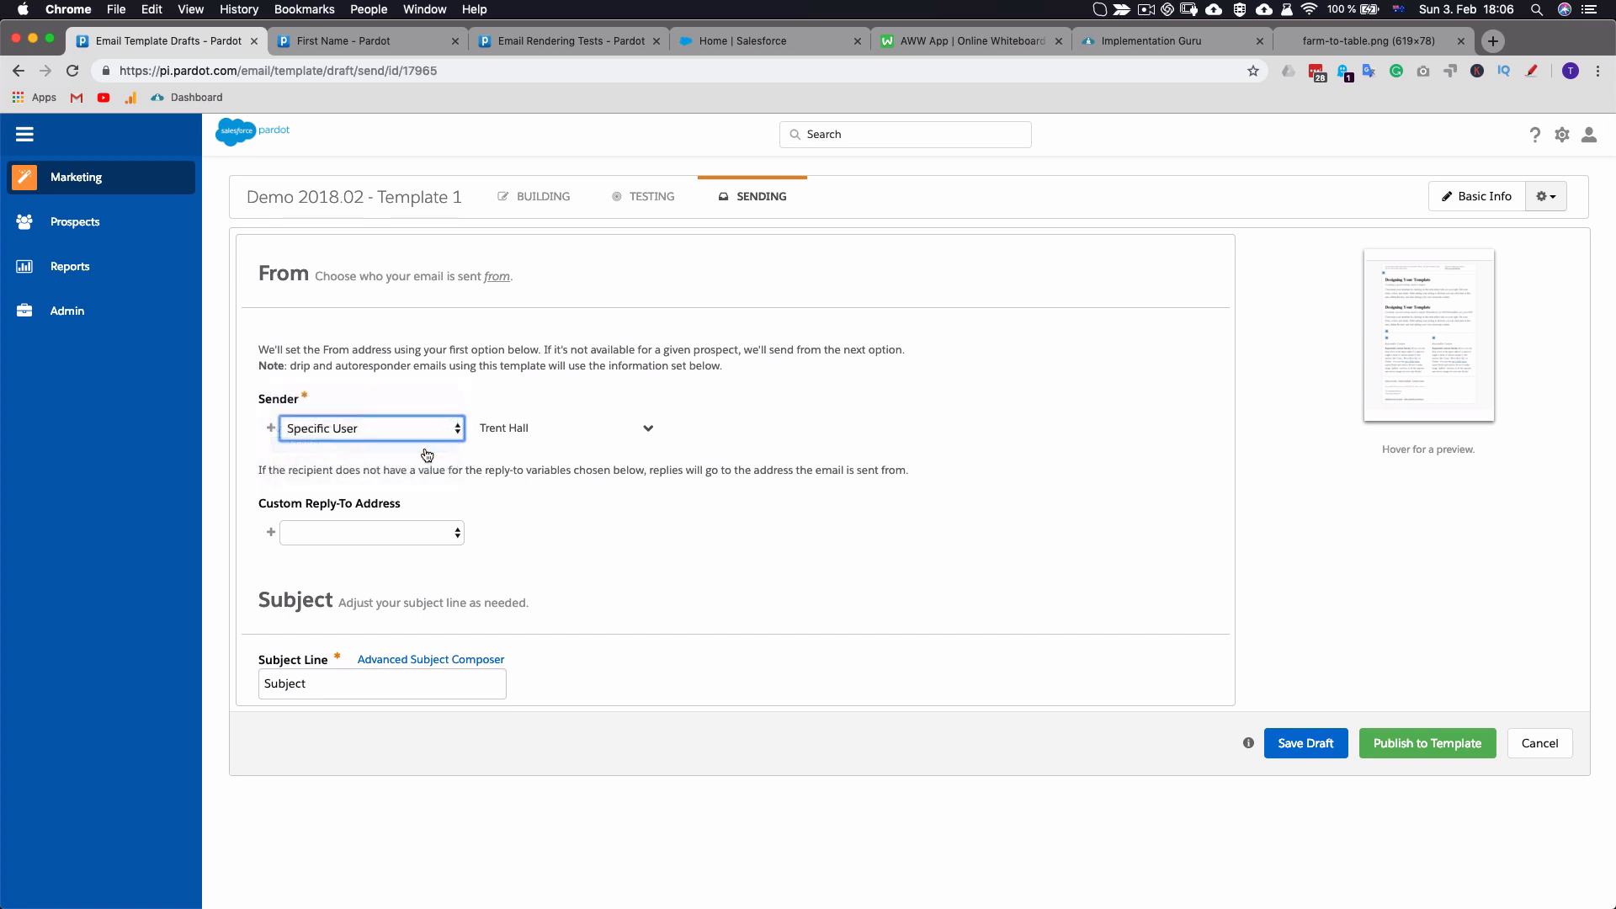
pyautogui.click(437, 439)
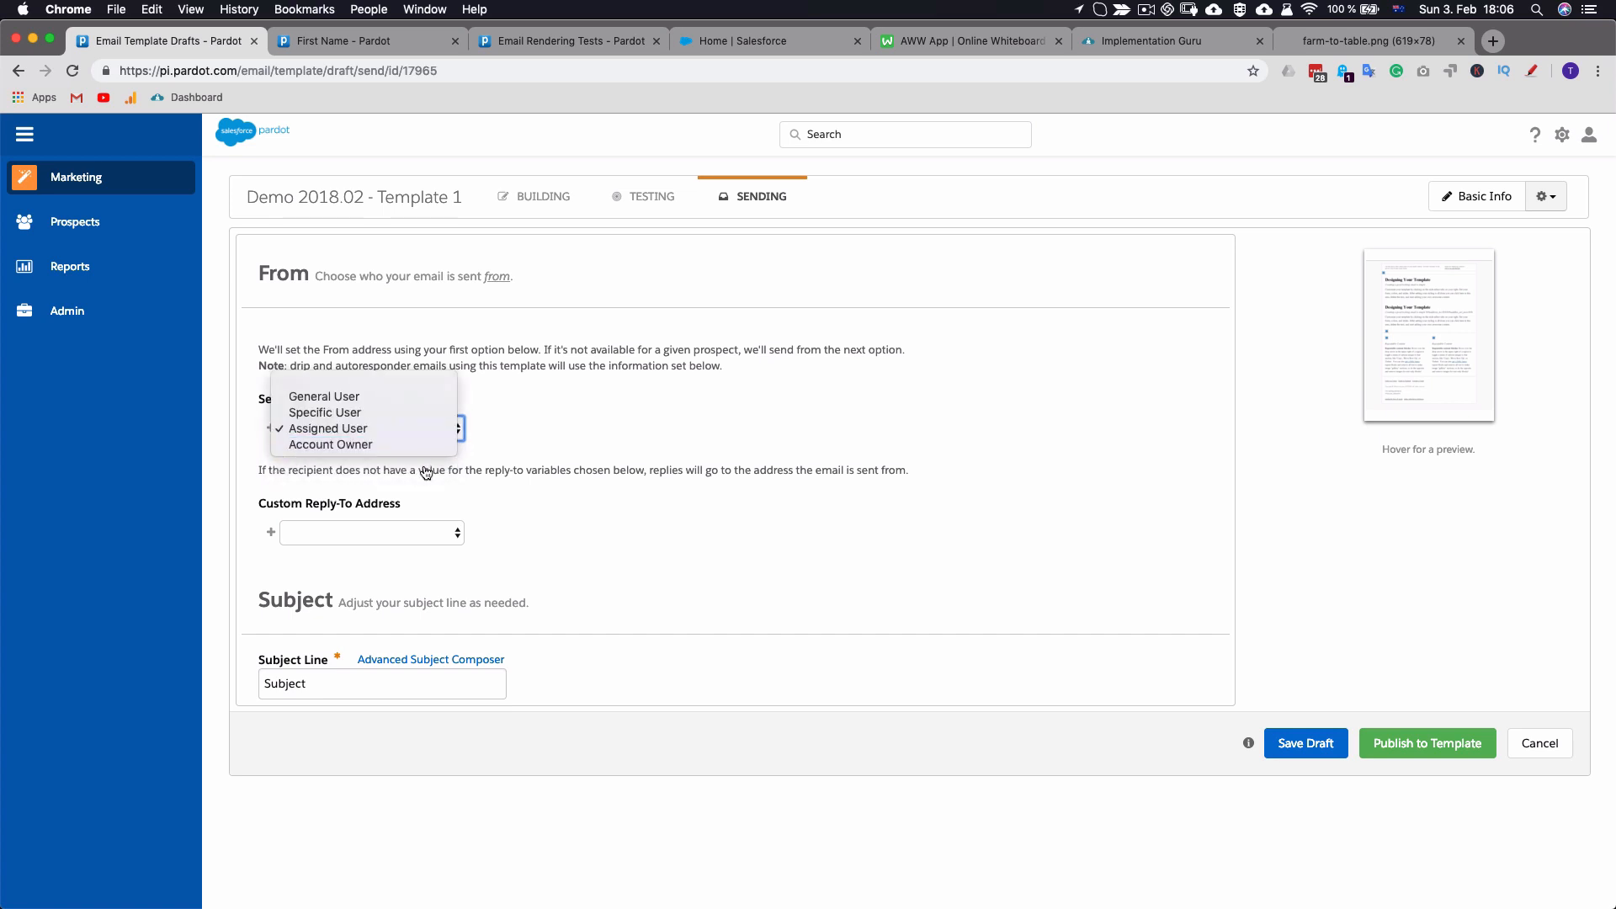
pyautogui.click(487, 447)
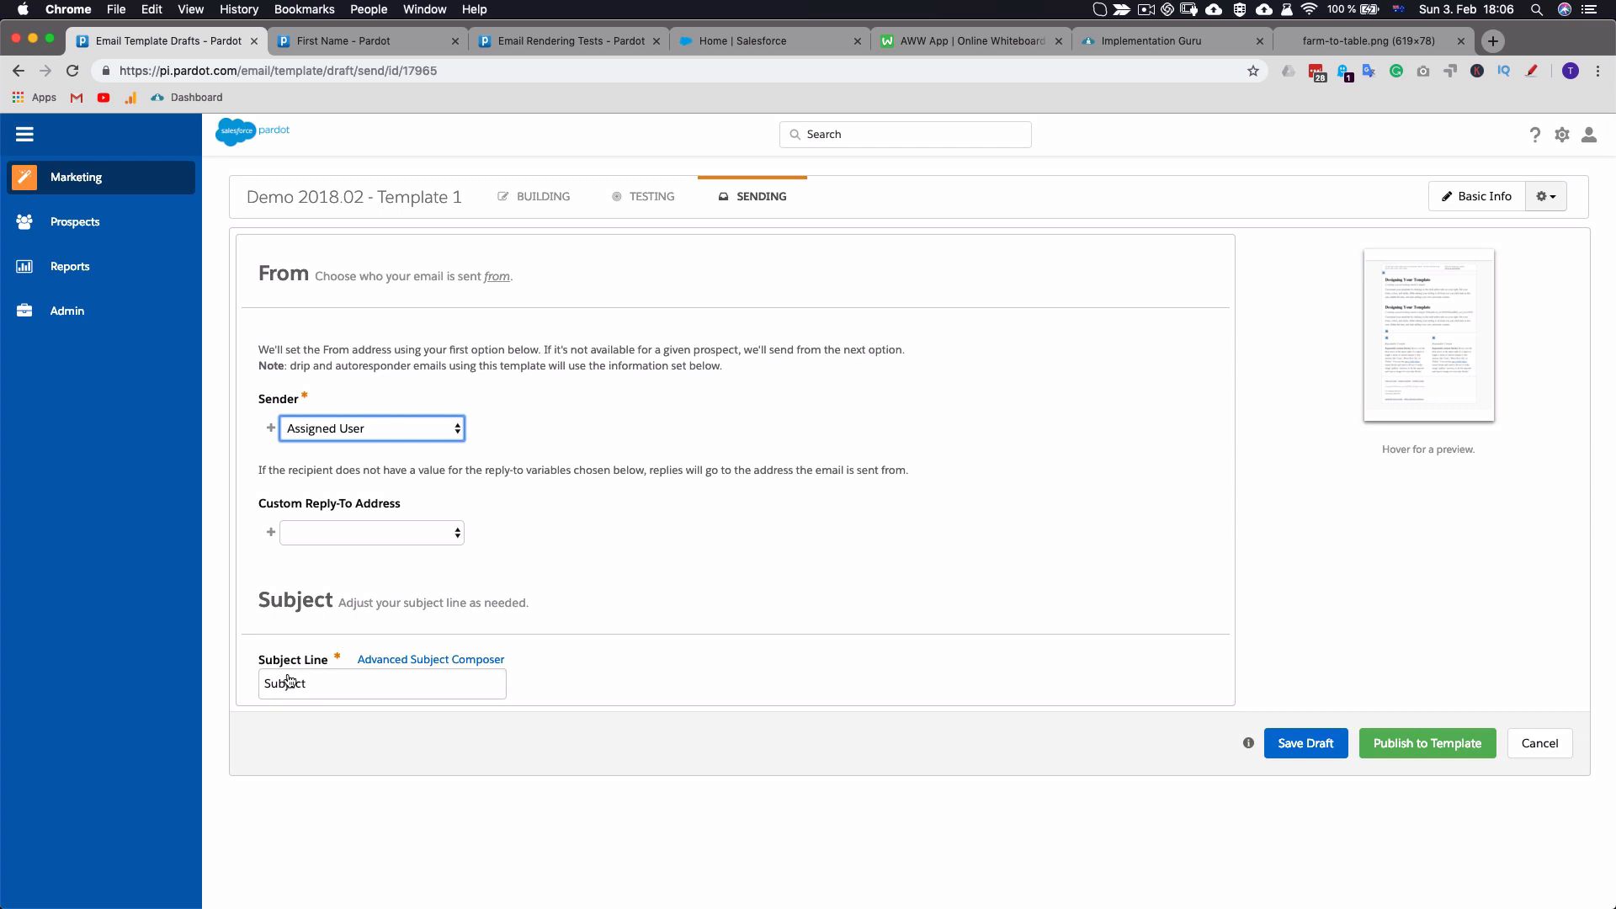
pyautogui.moveTo(353, 688); pyautogui.dragTo(266, 684)
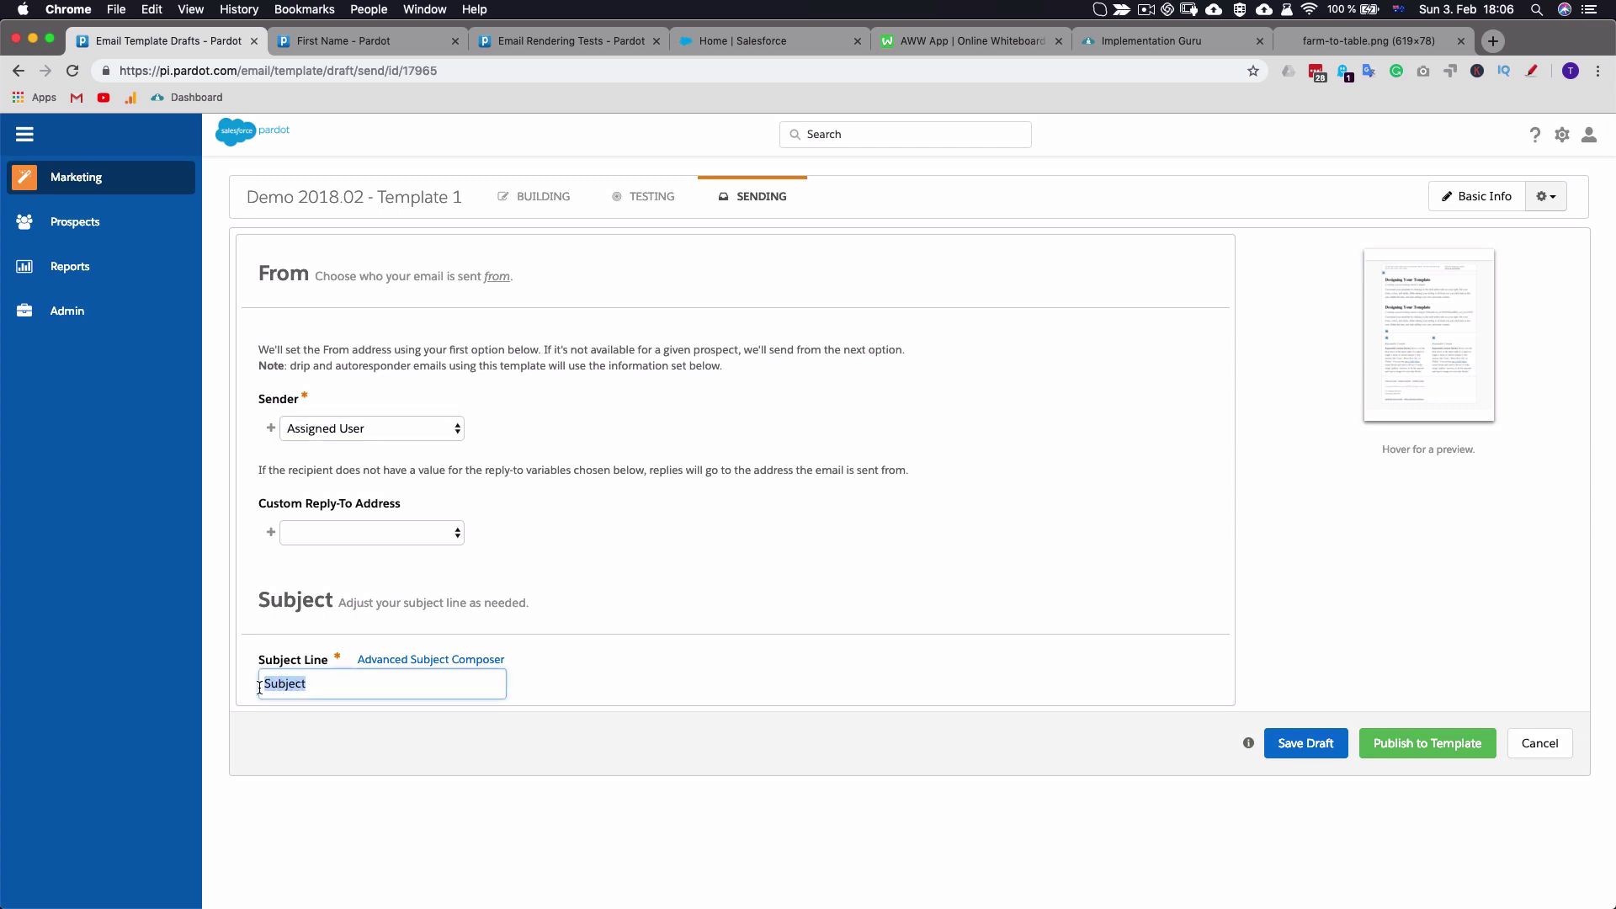
pyautogui.click(379, 692)
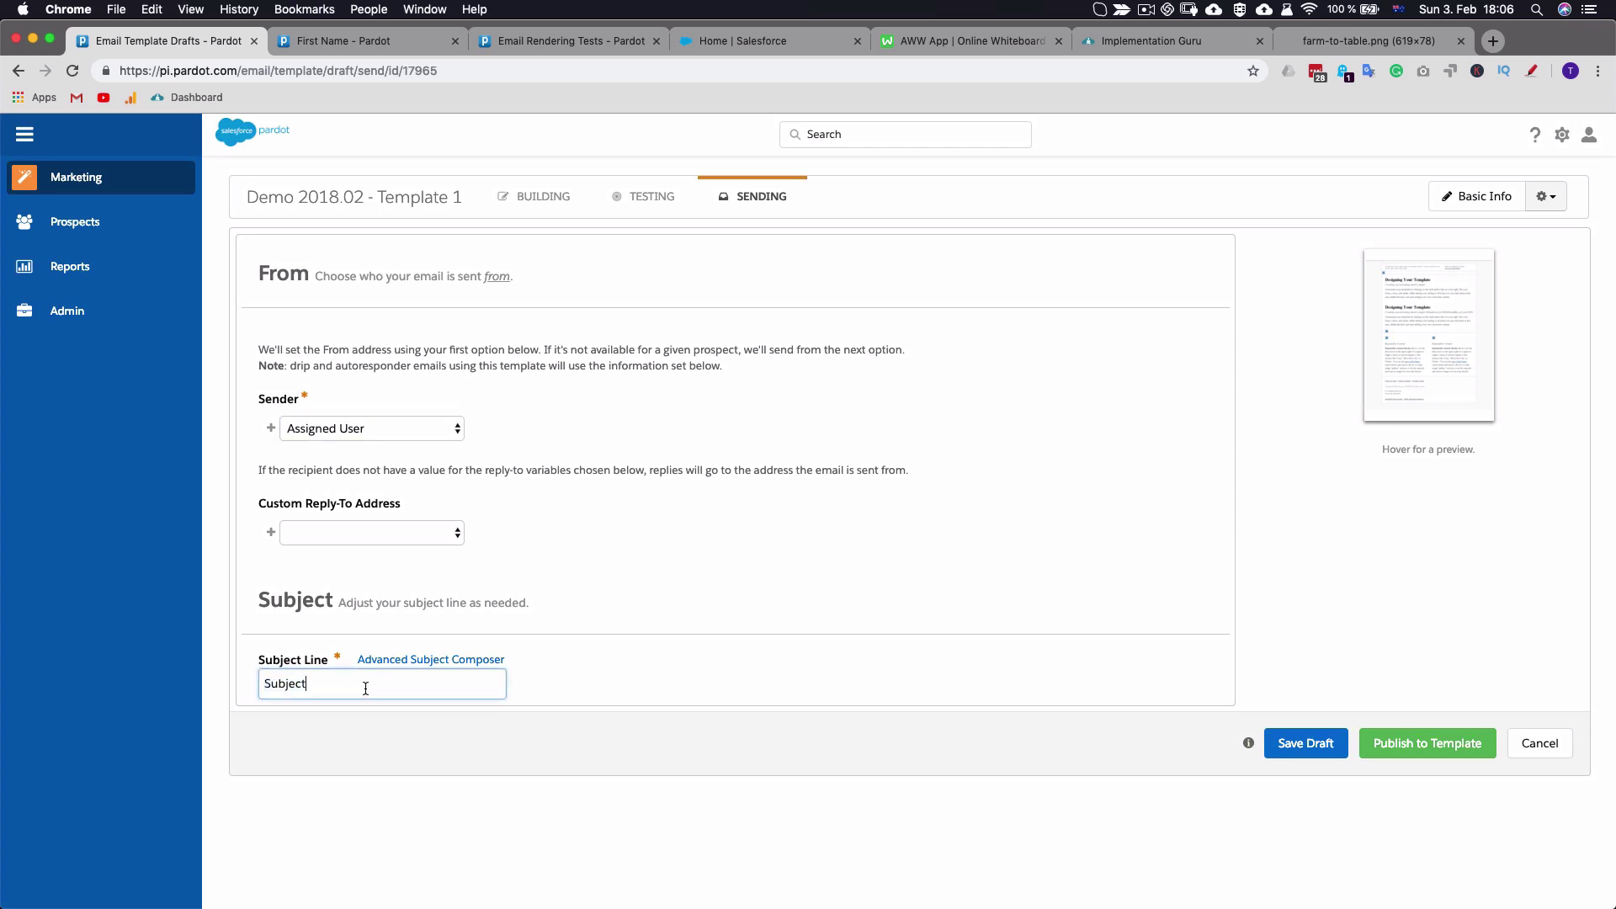
pyautogui.click(409, 666)
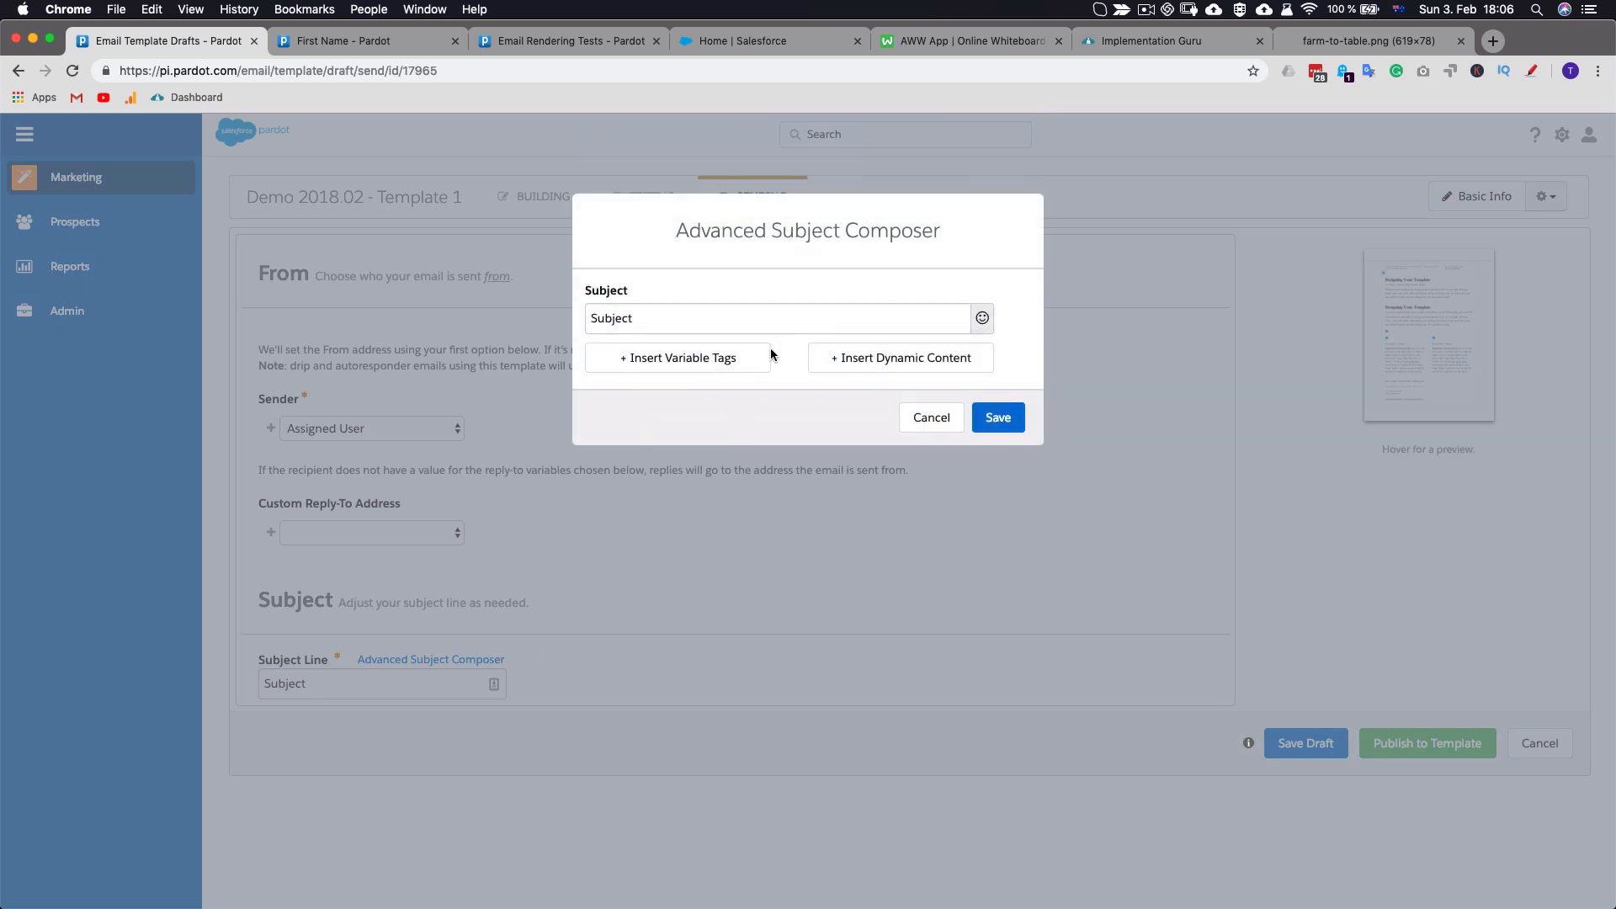
pyautogui.click(675, 319)
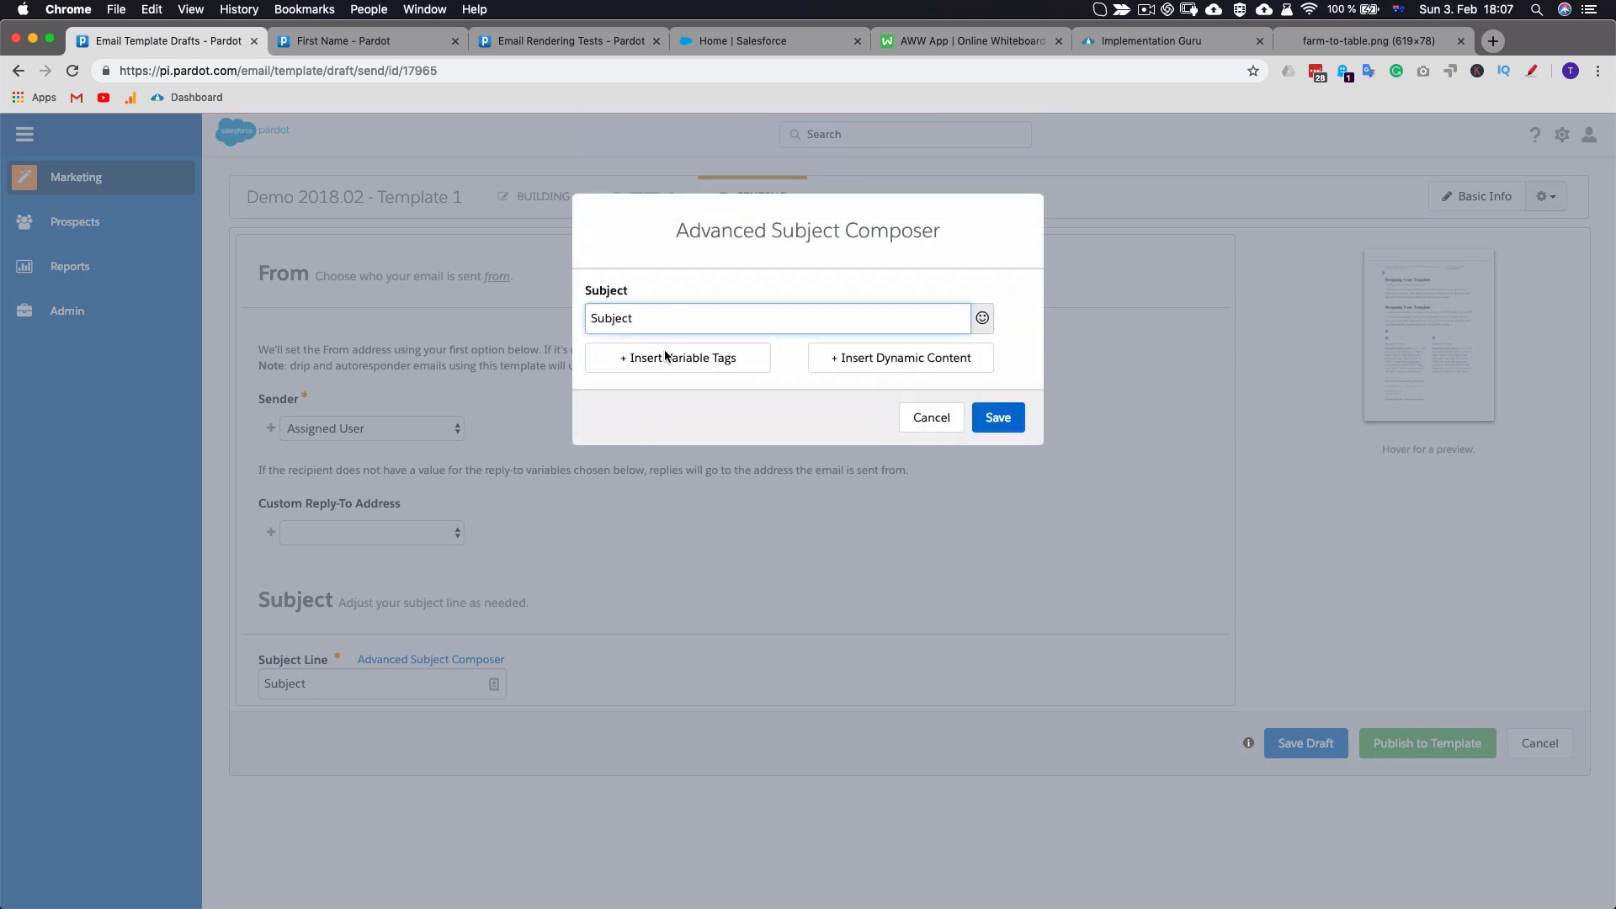
pyautogui.click(984, 319)
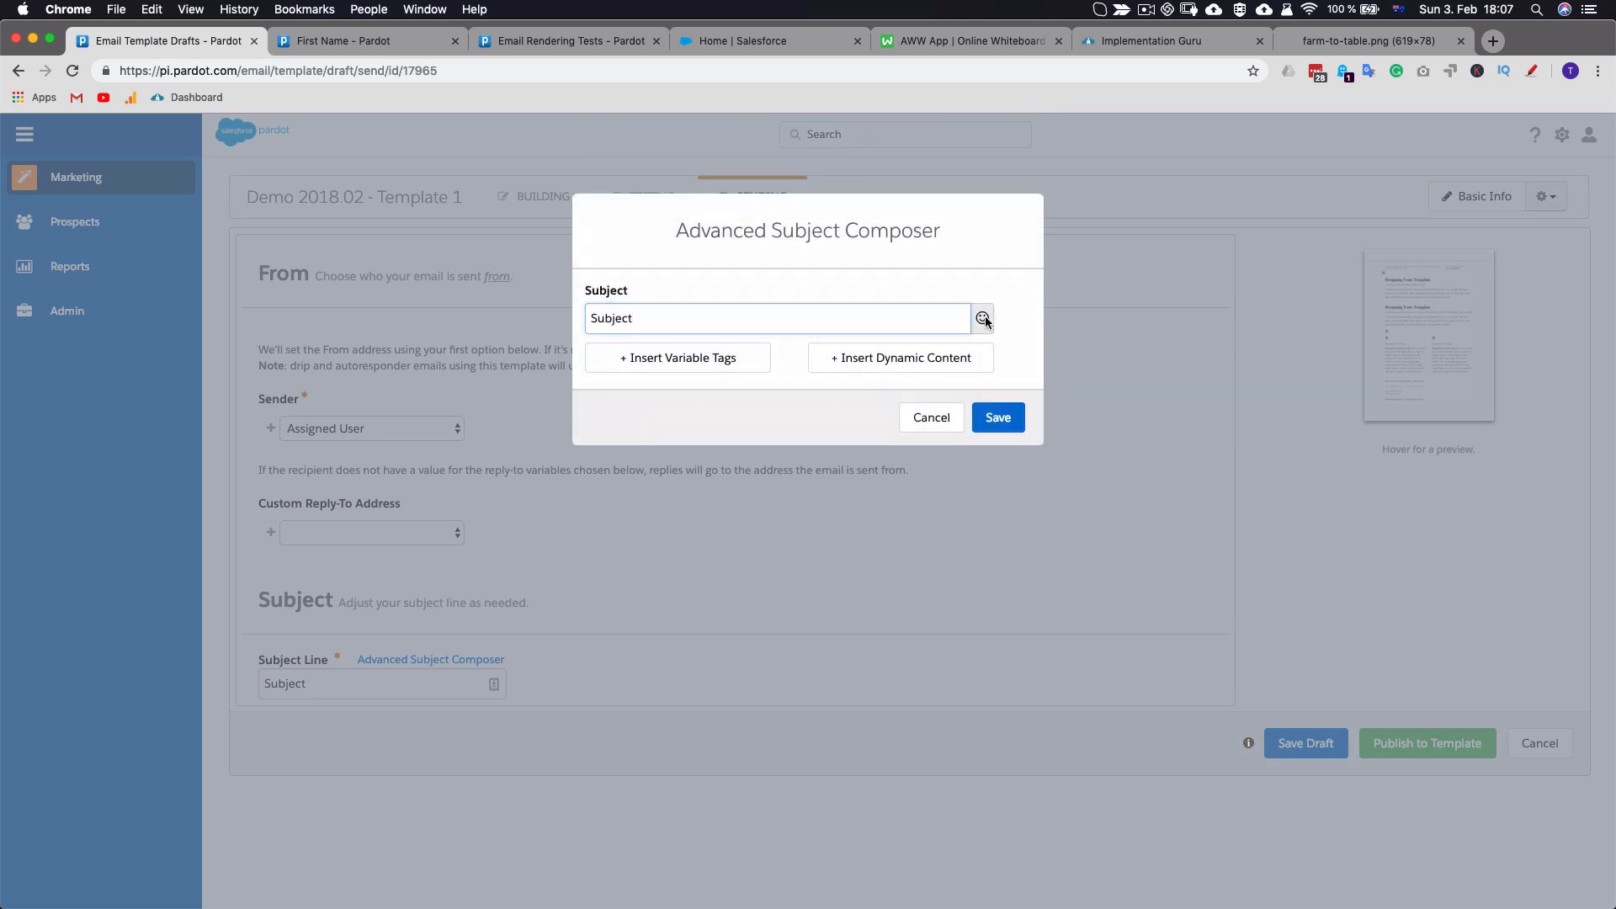
pyautogui.click(984, 319)
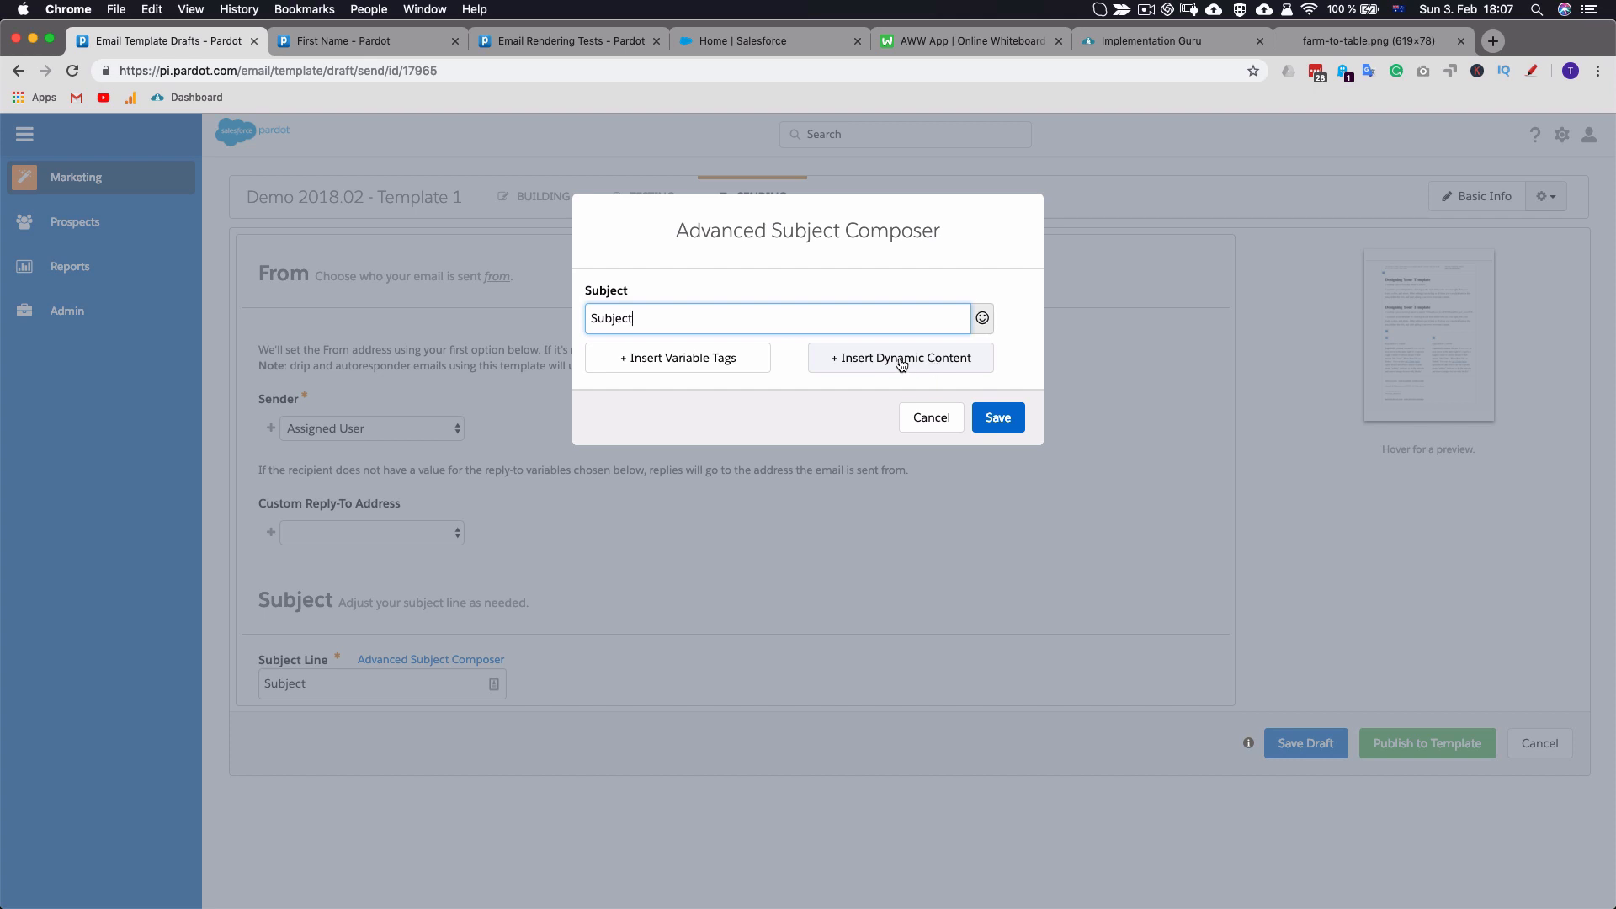
pyautogui.click(931, 418)
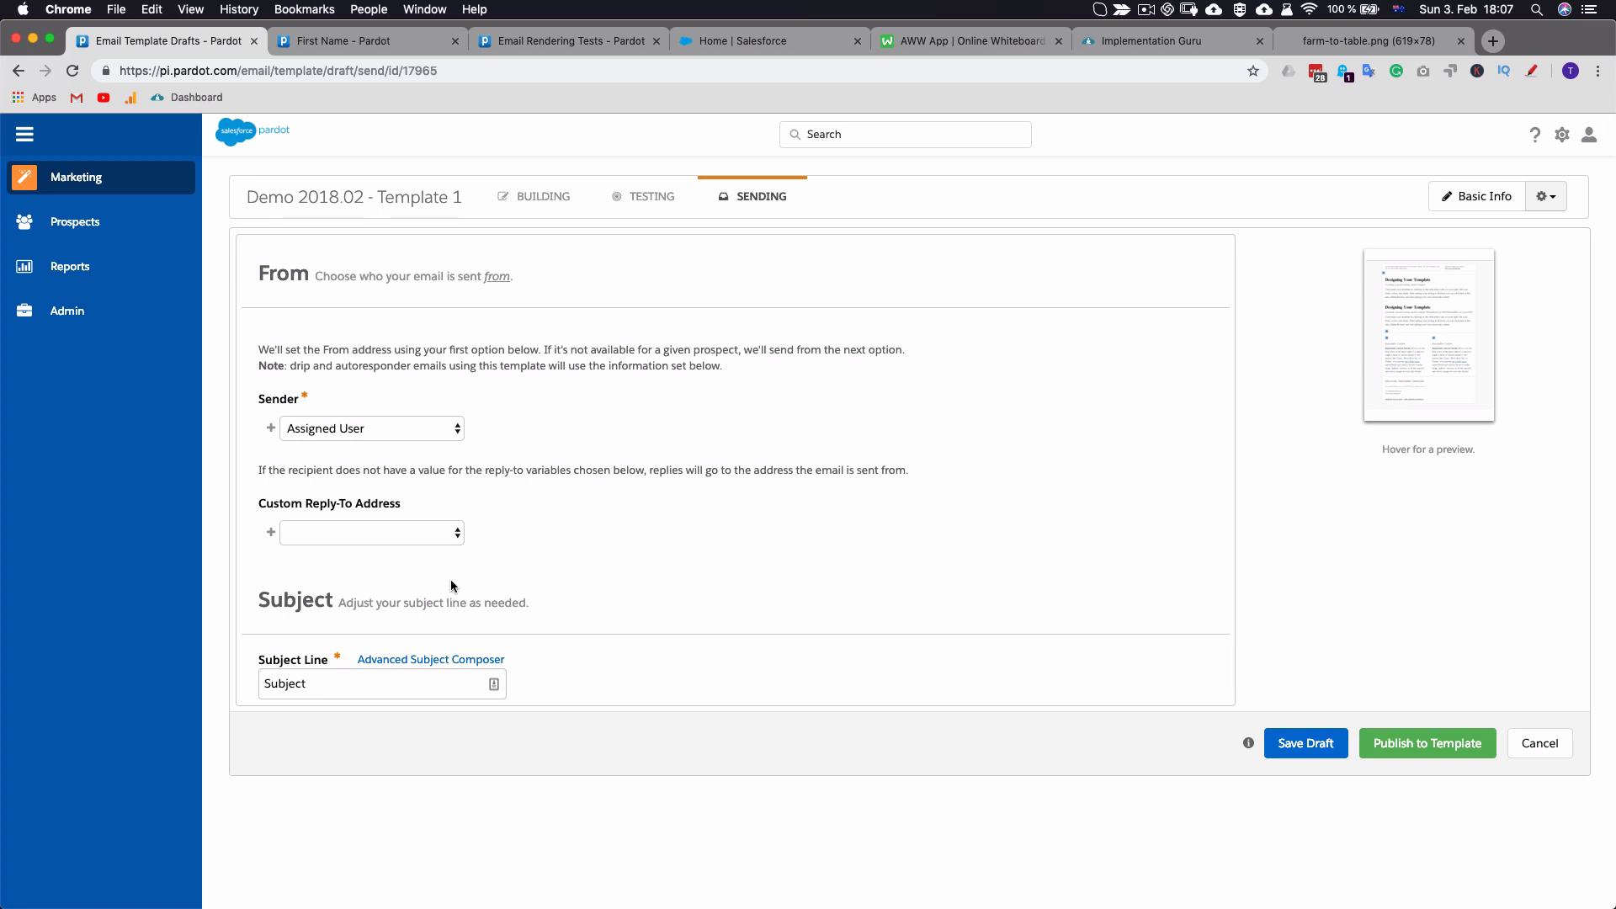
# Step: Attempt to publish, then add a fallback sender row tried first as a General User
pyautogui.click(1396, 745)
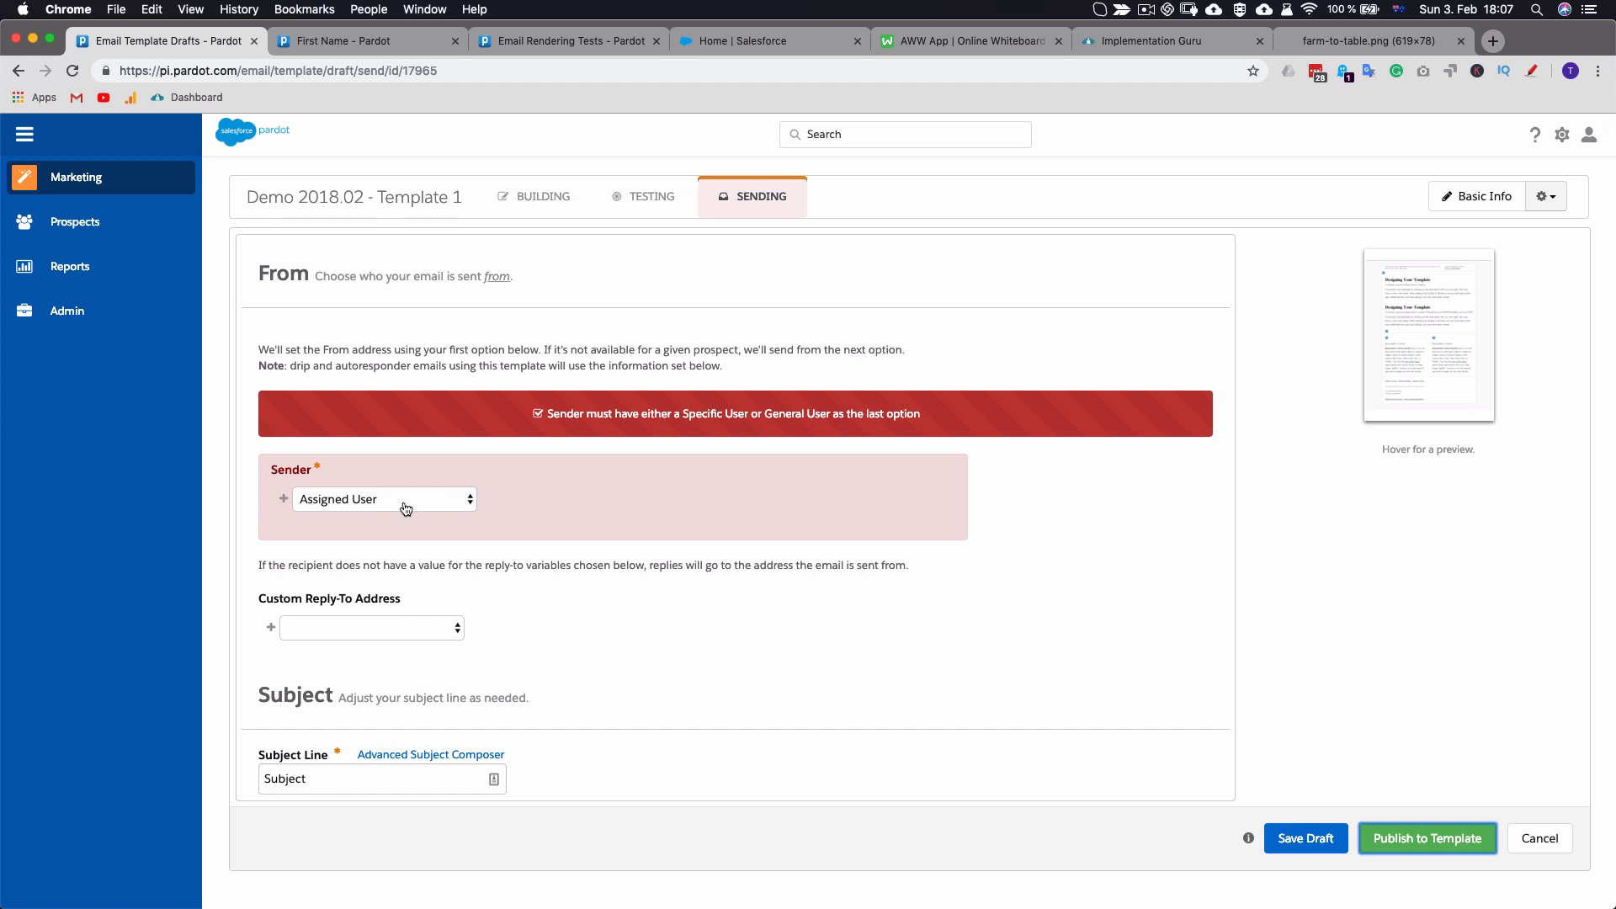
pyautogui.click(283, 500)
pyautogui.click(421, 543)
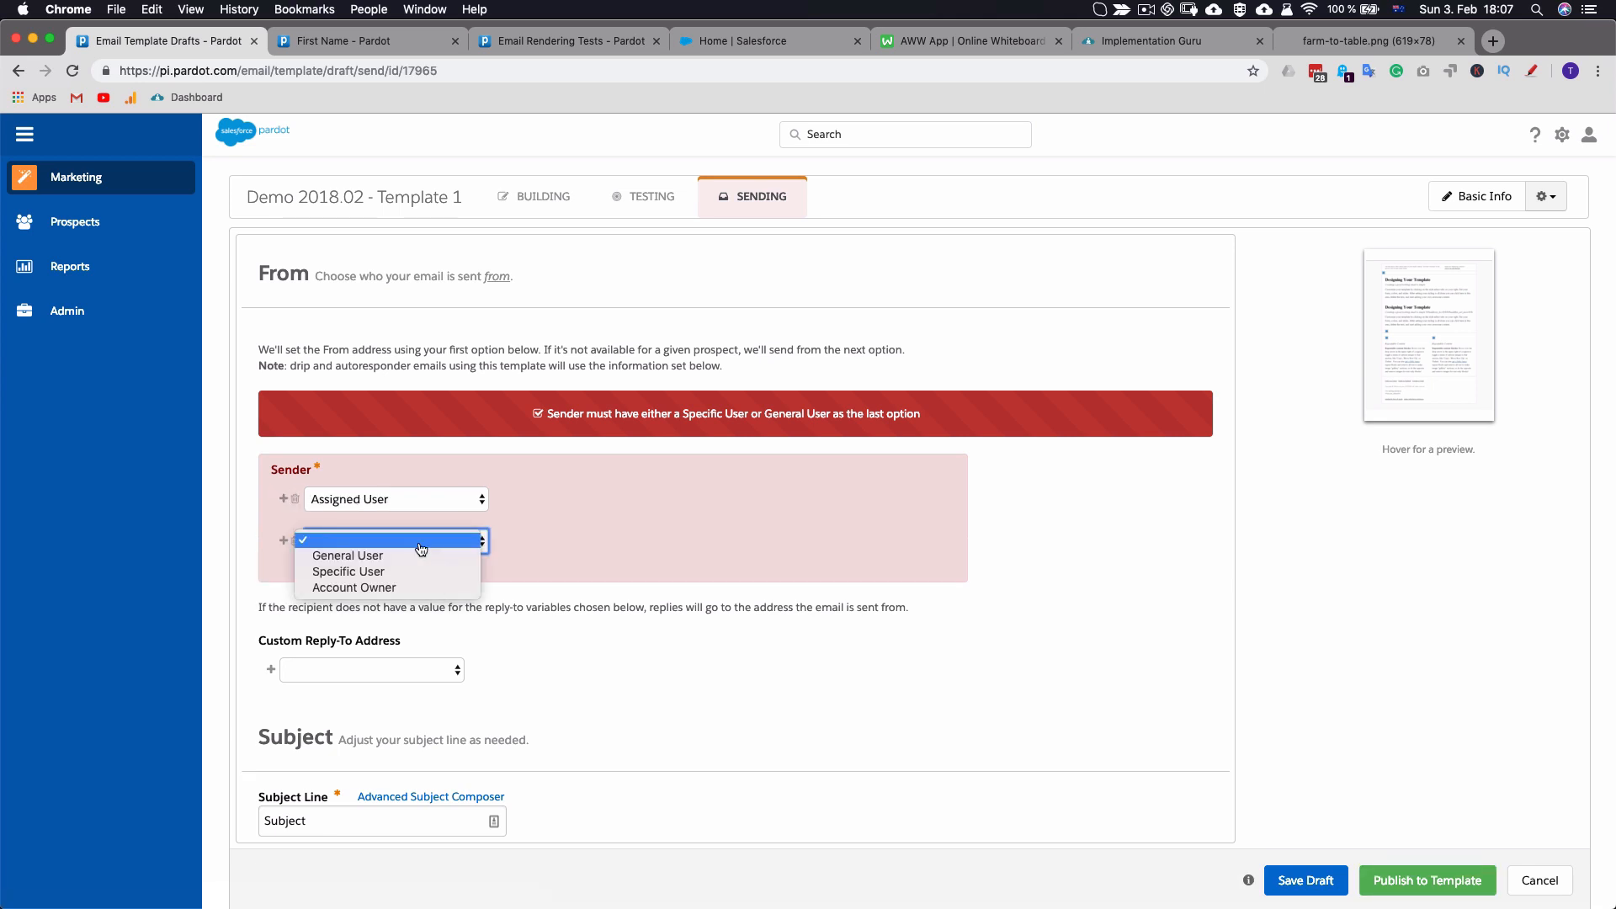
pyautogui.click(405, 557)
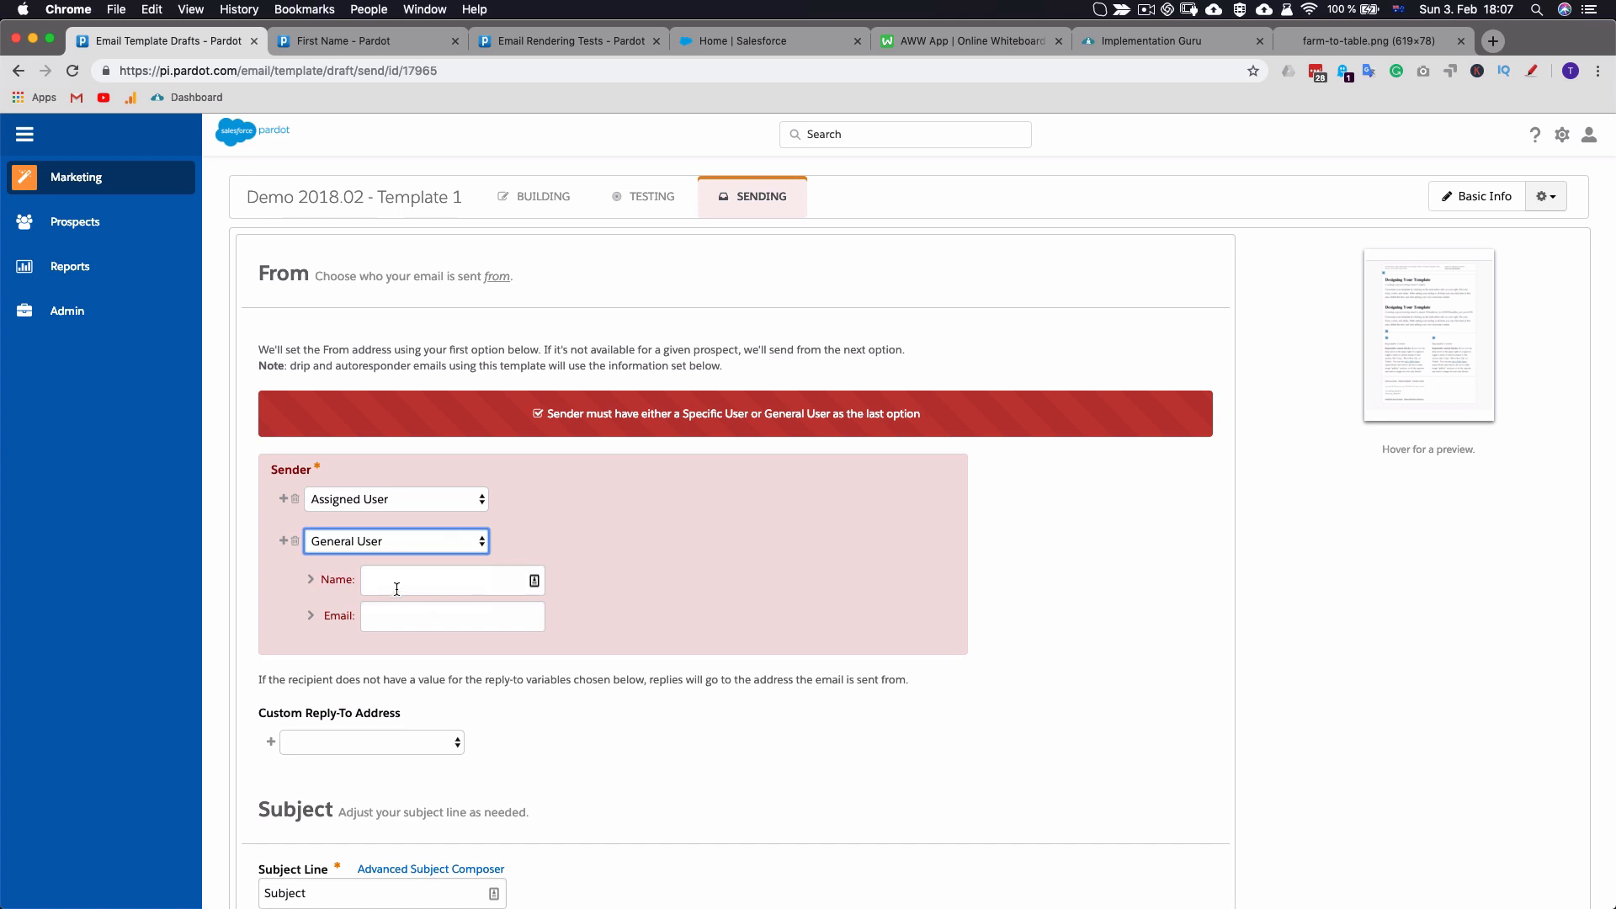
pyautogui.click(398, 583)
pyautogui.write('s')
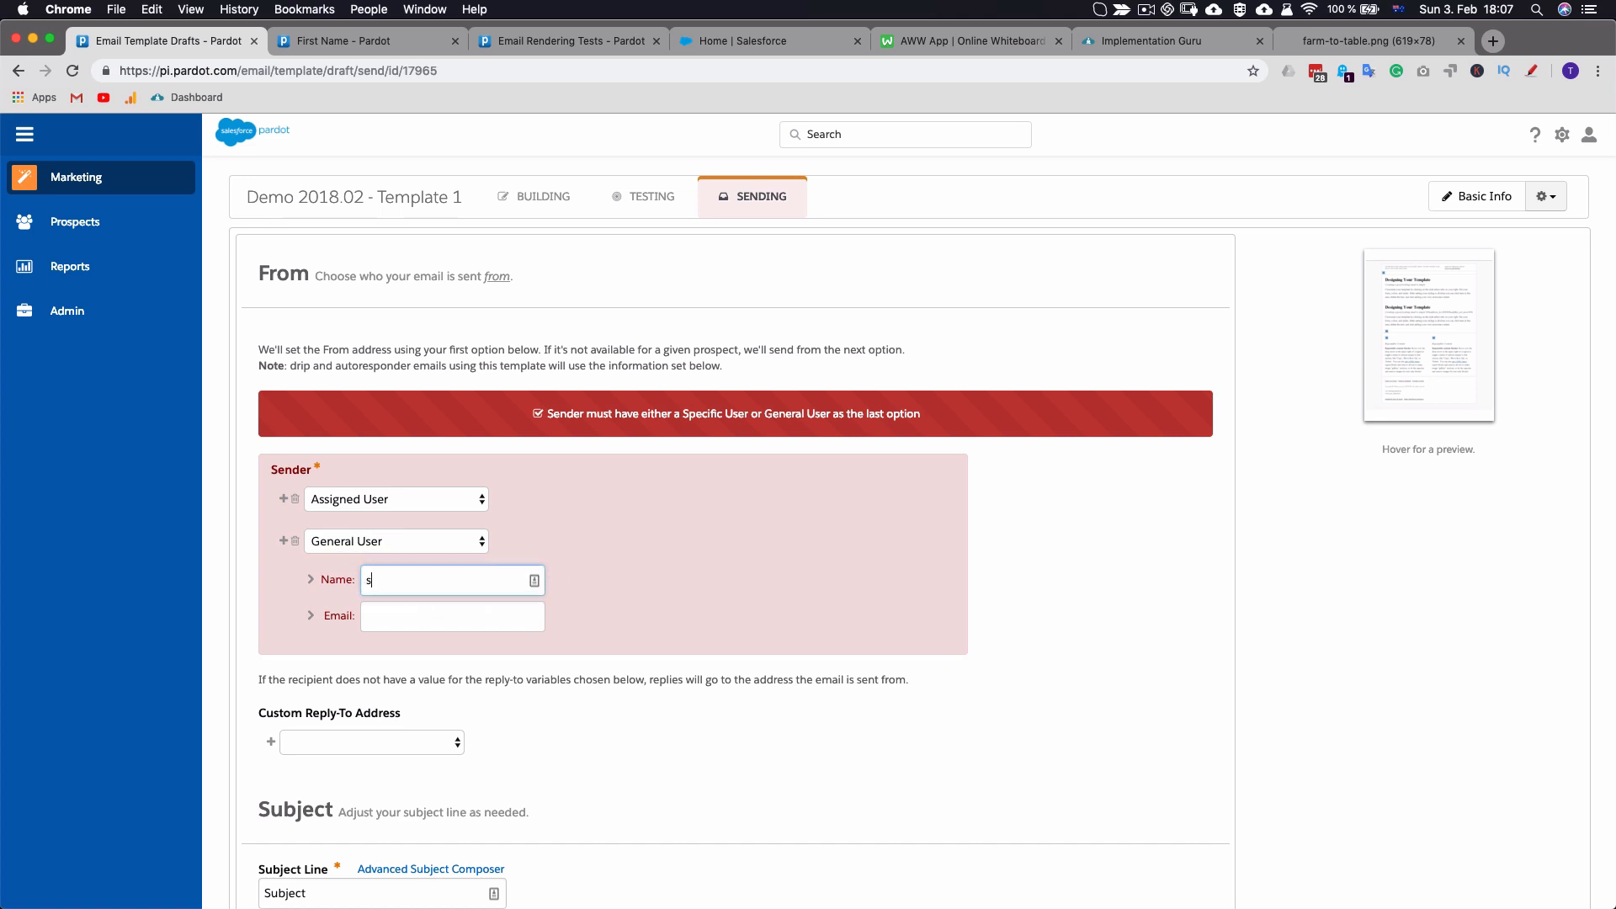
pyautogui.write('teve')
pyautogui.click(512, 616)
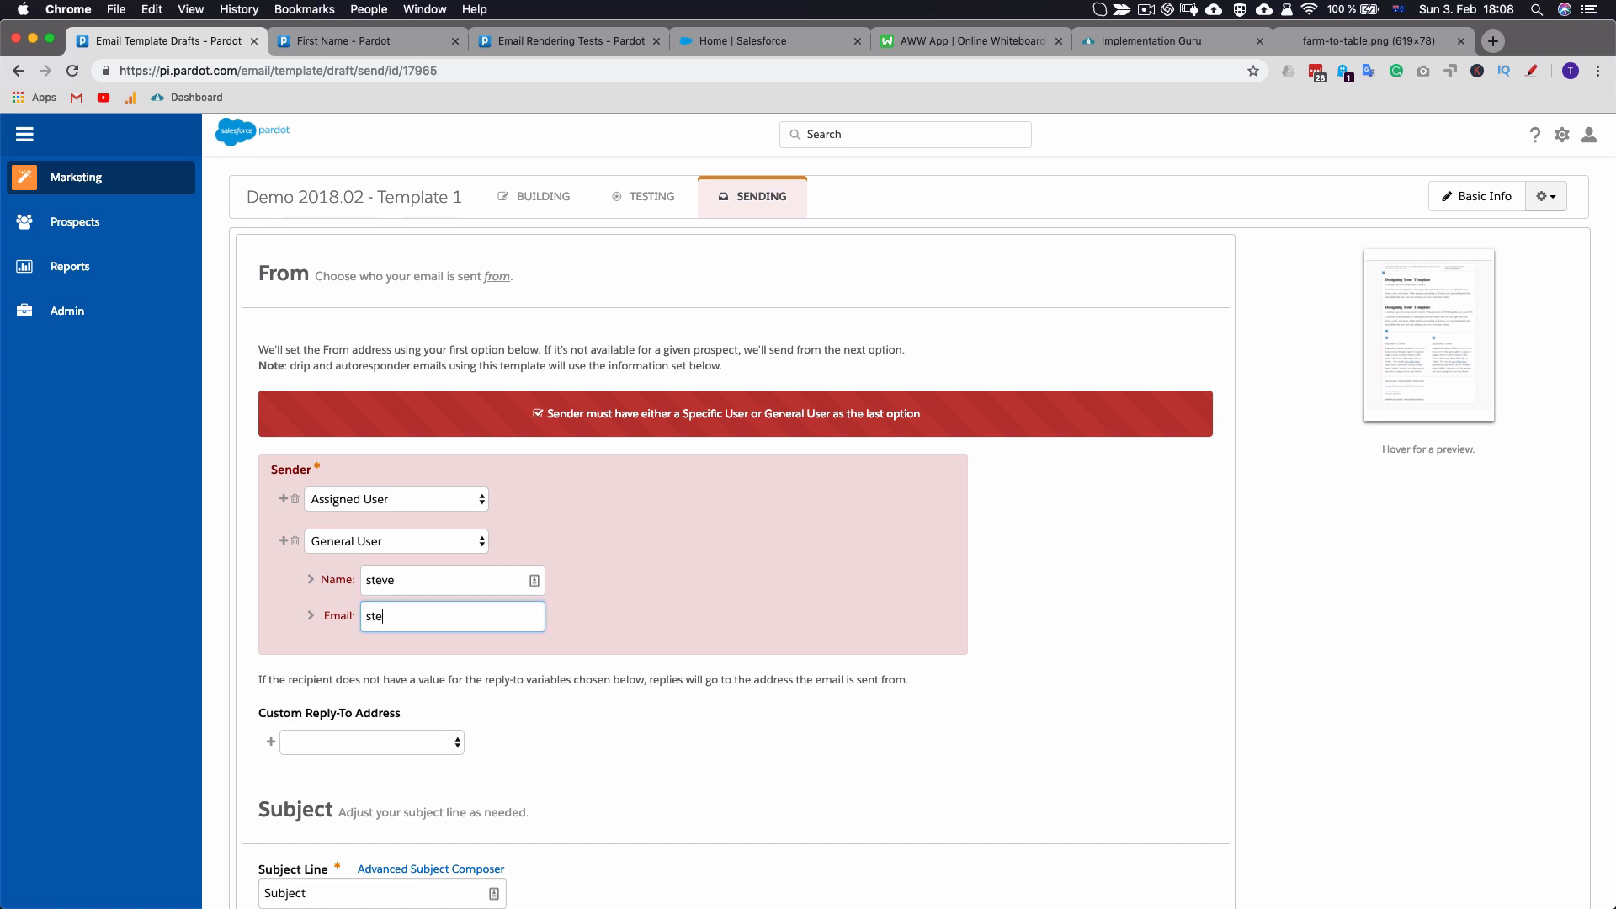
# Step: Make the fallback sender a Specific User, choosing Implementation Guru, before publishing
pyautogui.click(428, 542)
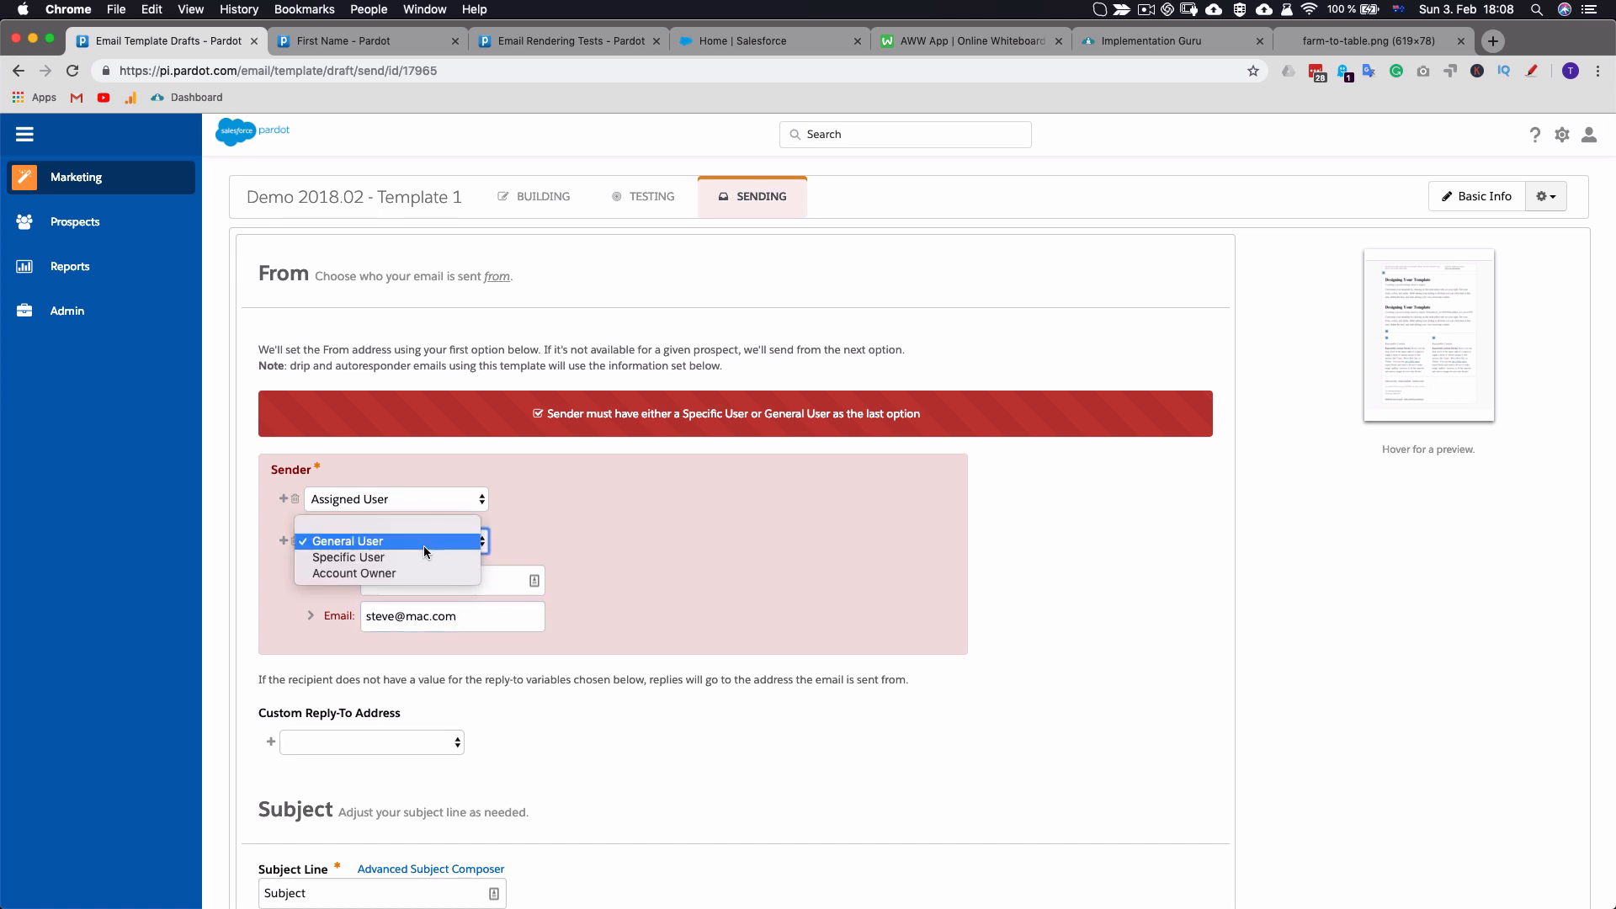
pyautogui.click(380, 558)
pyautogui.click(569, 541)
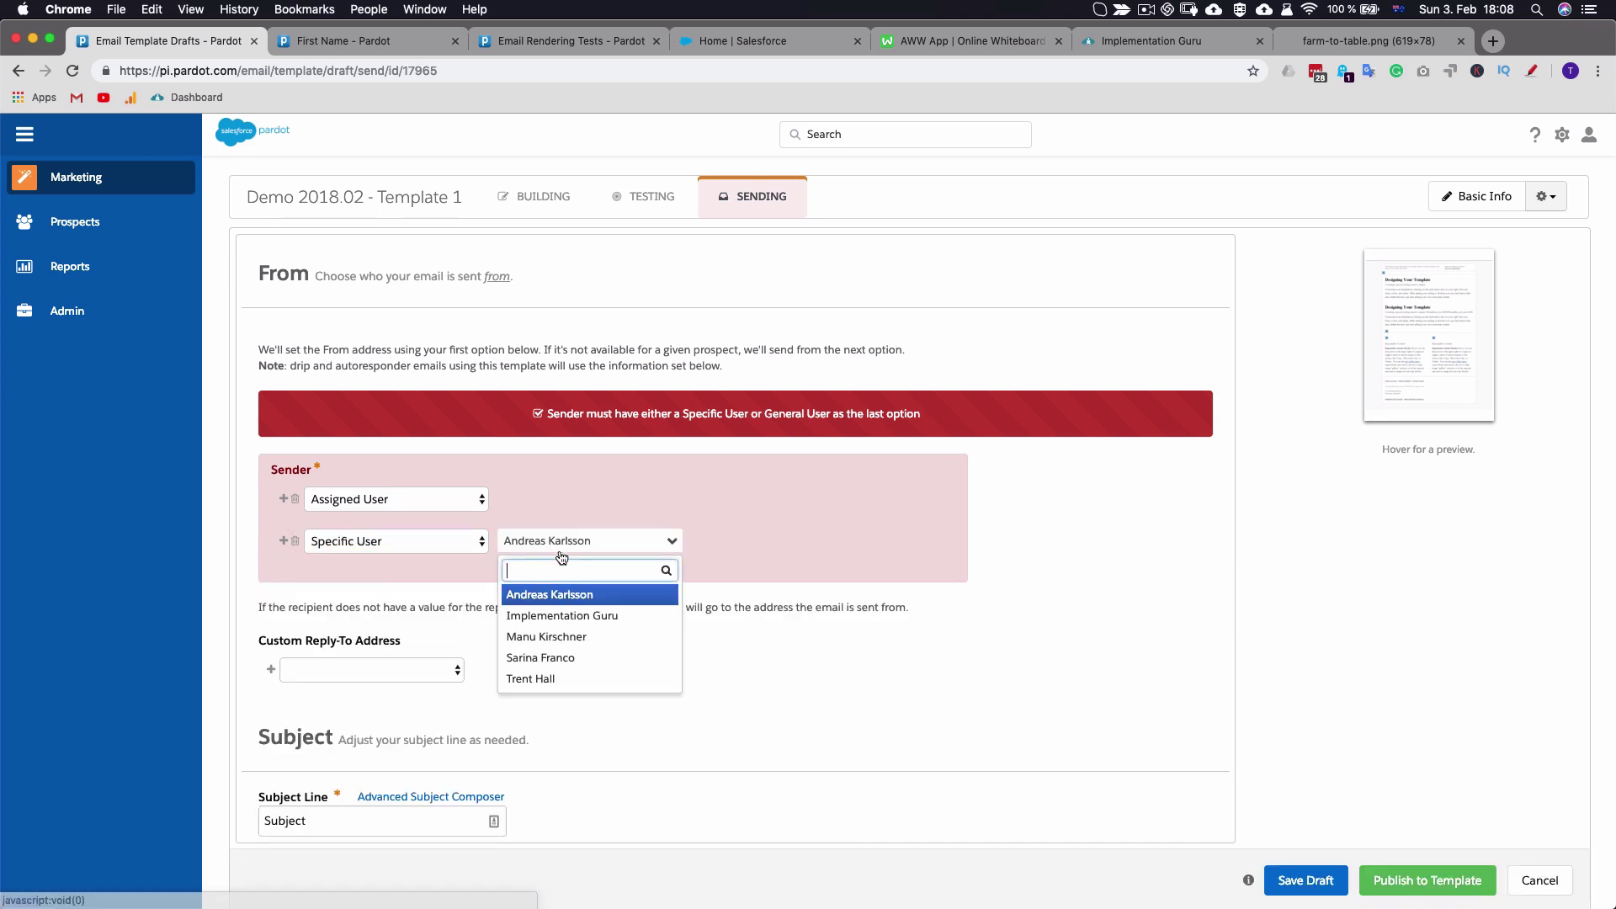
pyautogui.click(560, 679)
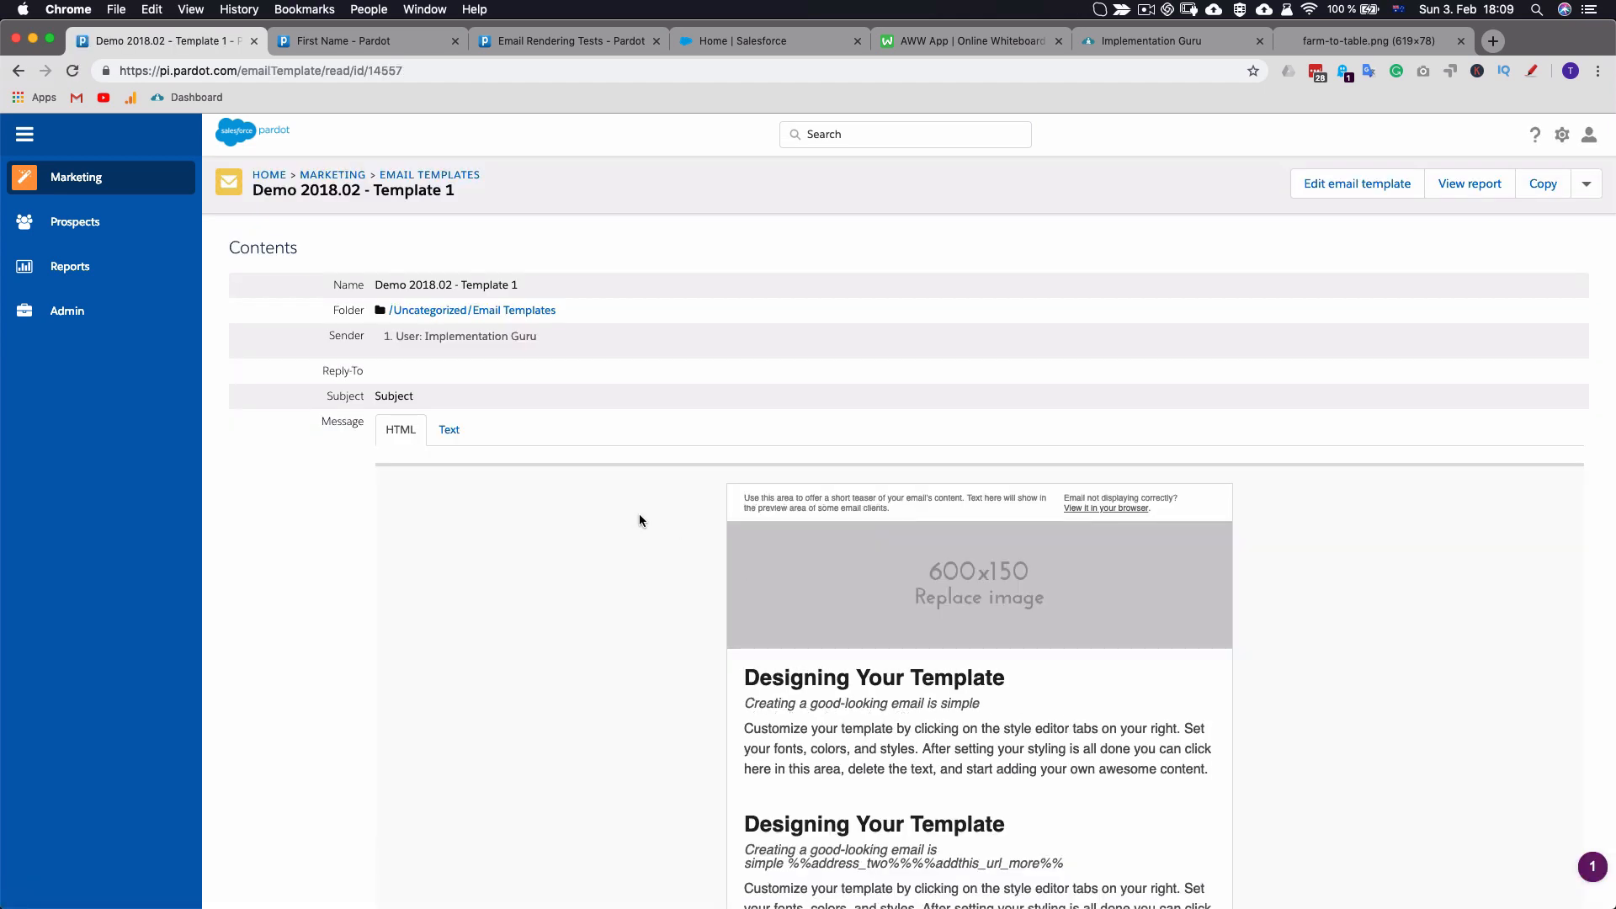
pyautogui.scroll(-3, 639, 519)
pyautogui.scroll(-1, 639, 517)
pyautogui.scroll(-4, 639, 517)
pyautogui.scroll(-3, 637, 512)
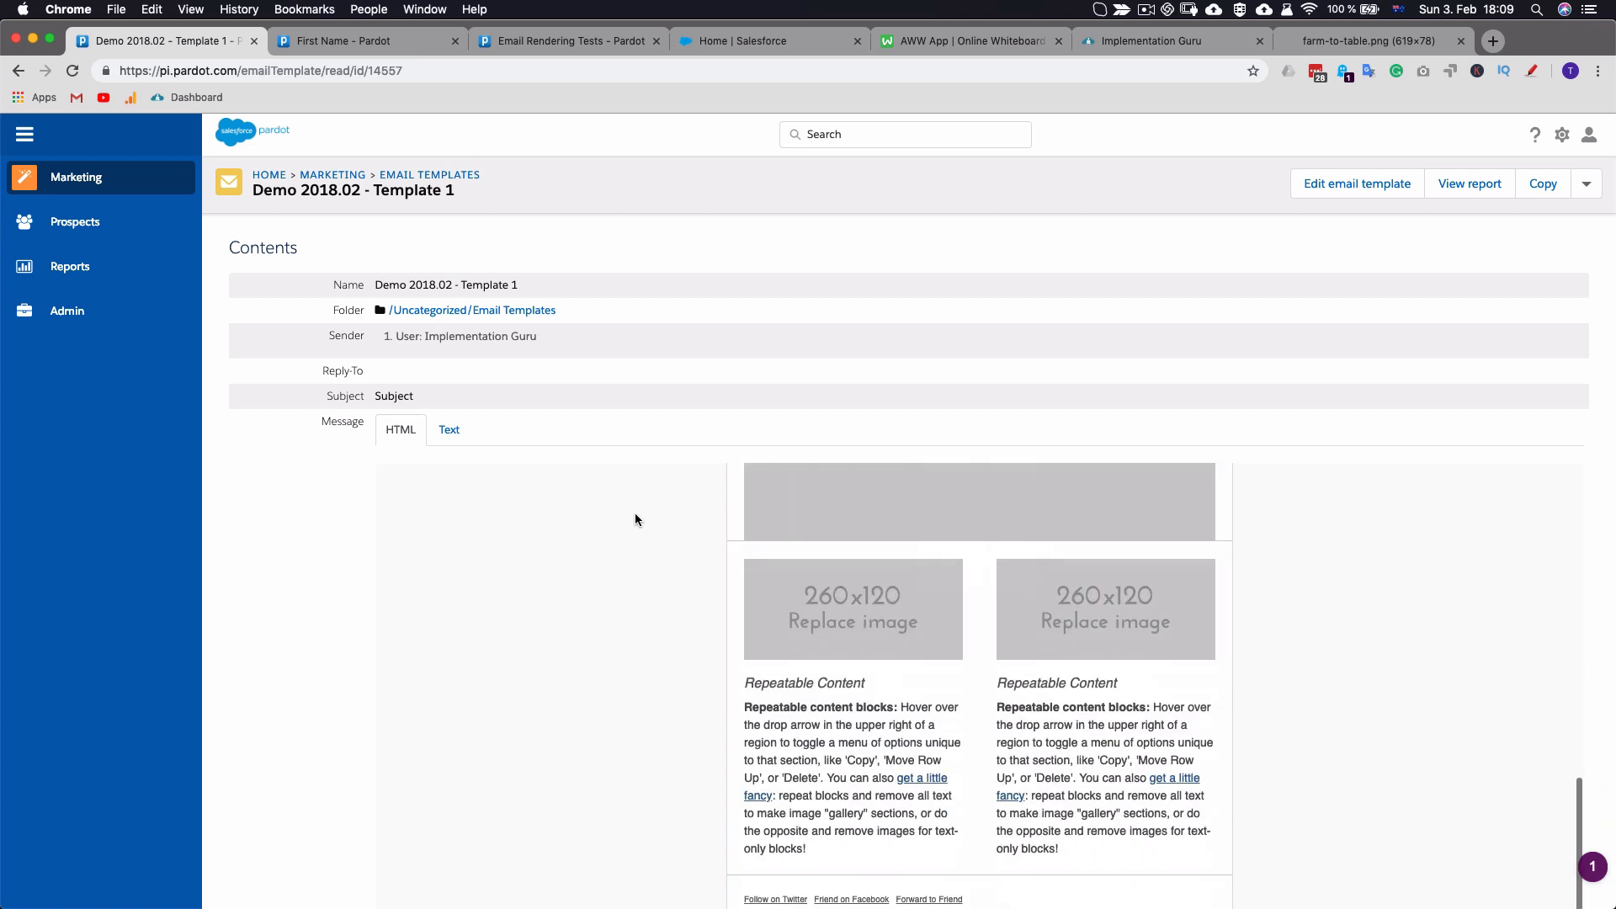
pyautogui.scroll(-3, 636, 512)
pyautogui.scroll(-1, 636, 522)
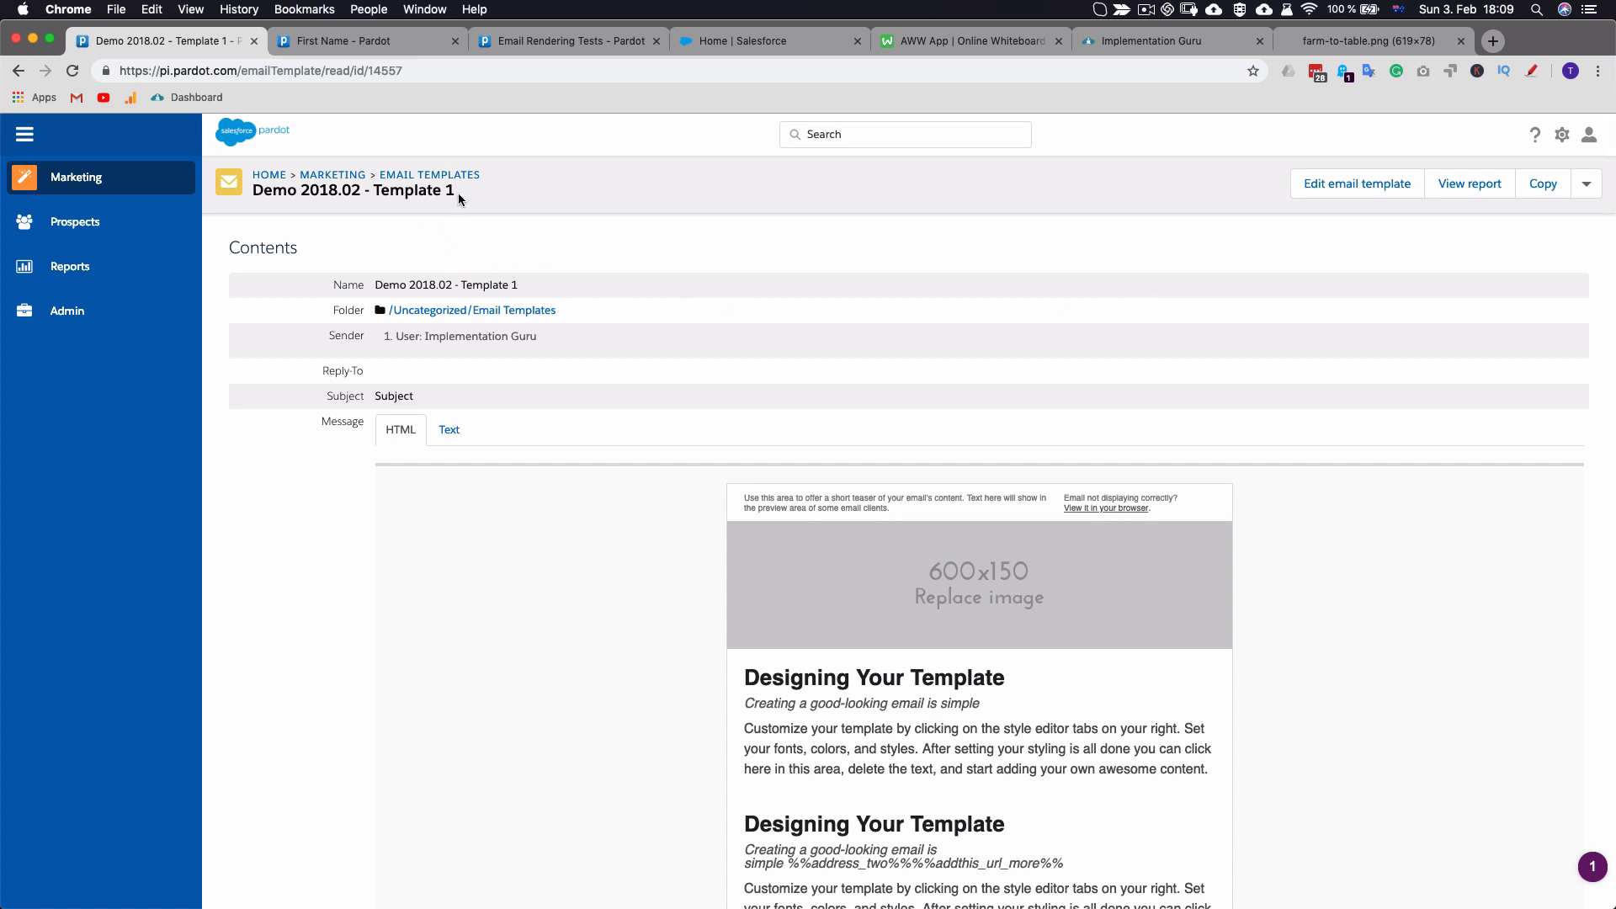
pyautogui.moveTo(230, 329)
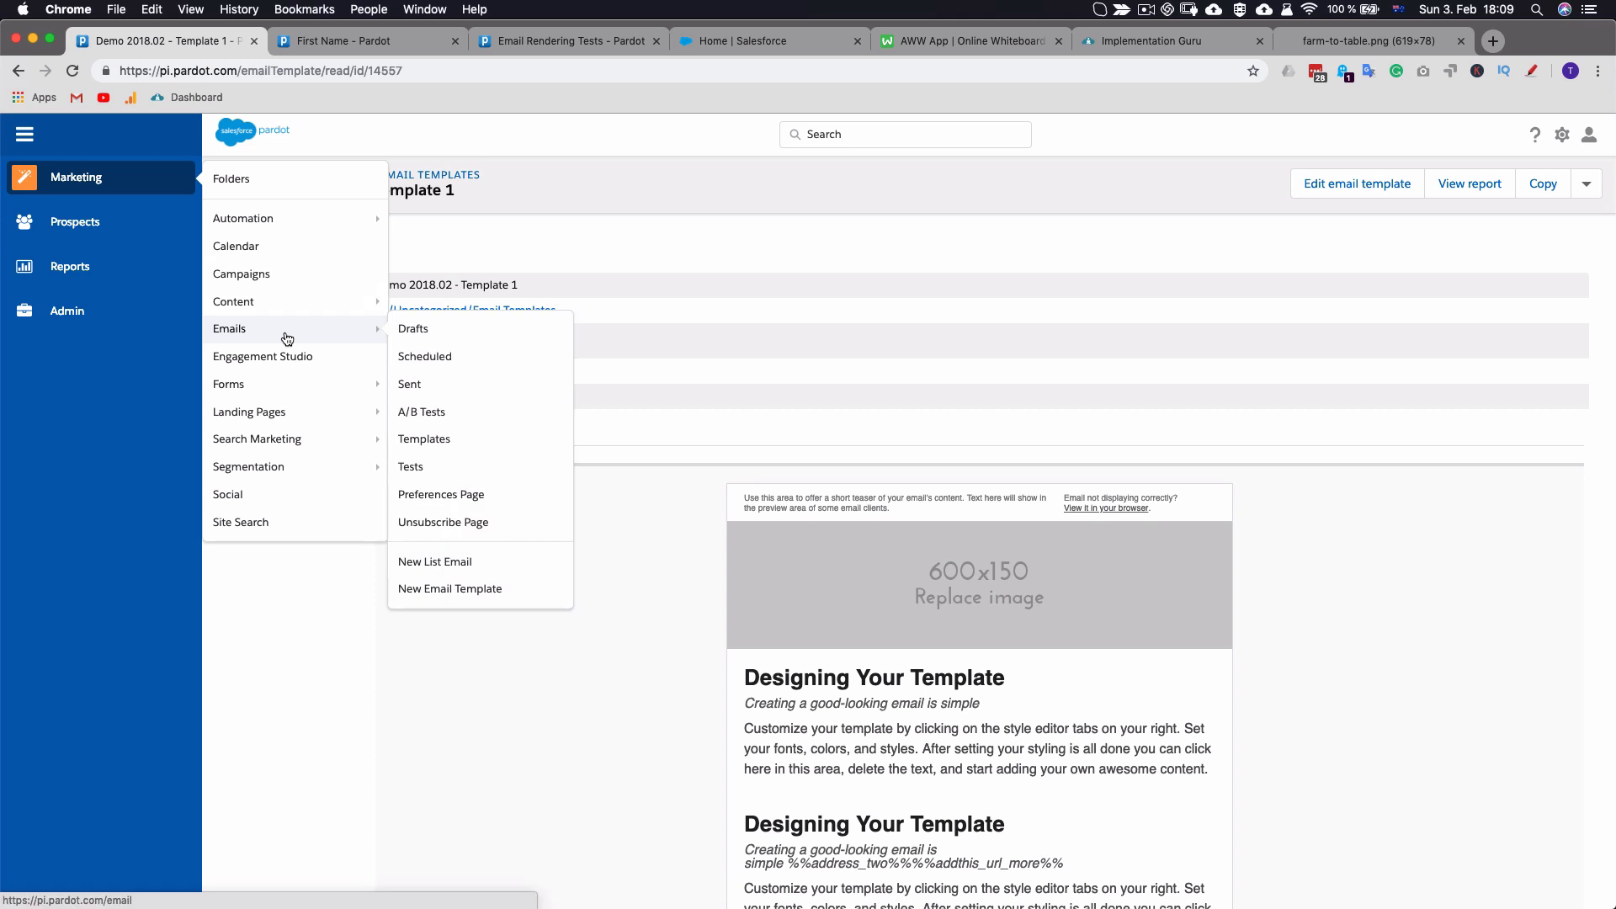
# Step: Go to the Email Templates list via Marketing > Emails > Templates
pyautogui.click(502, 442)
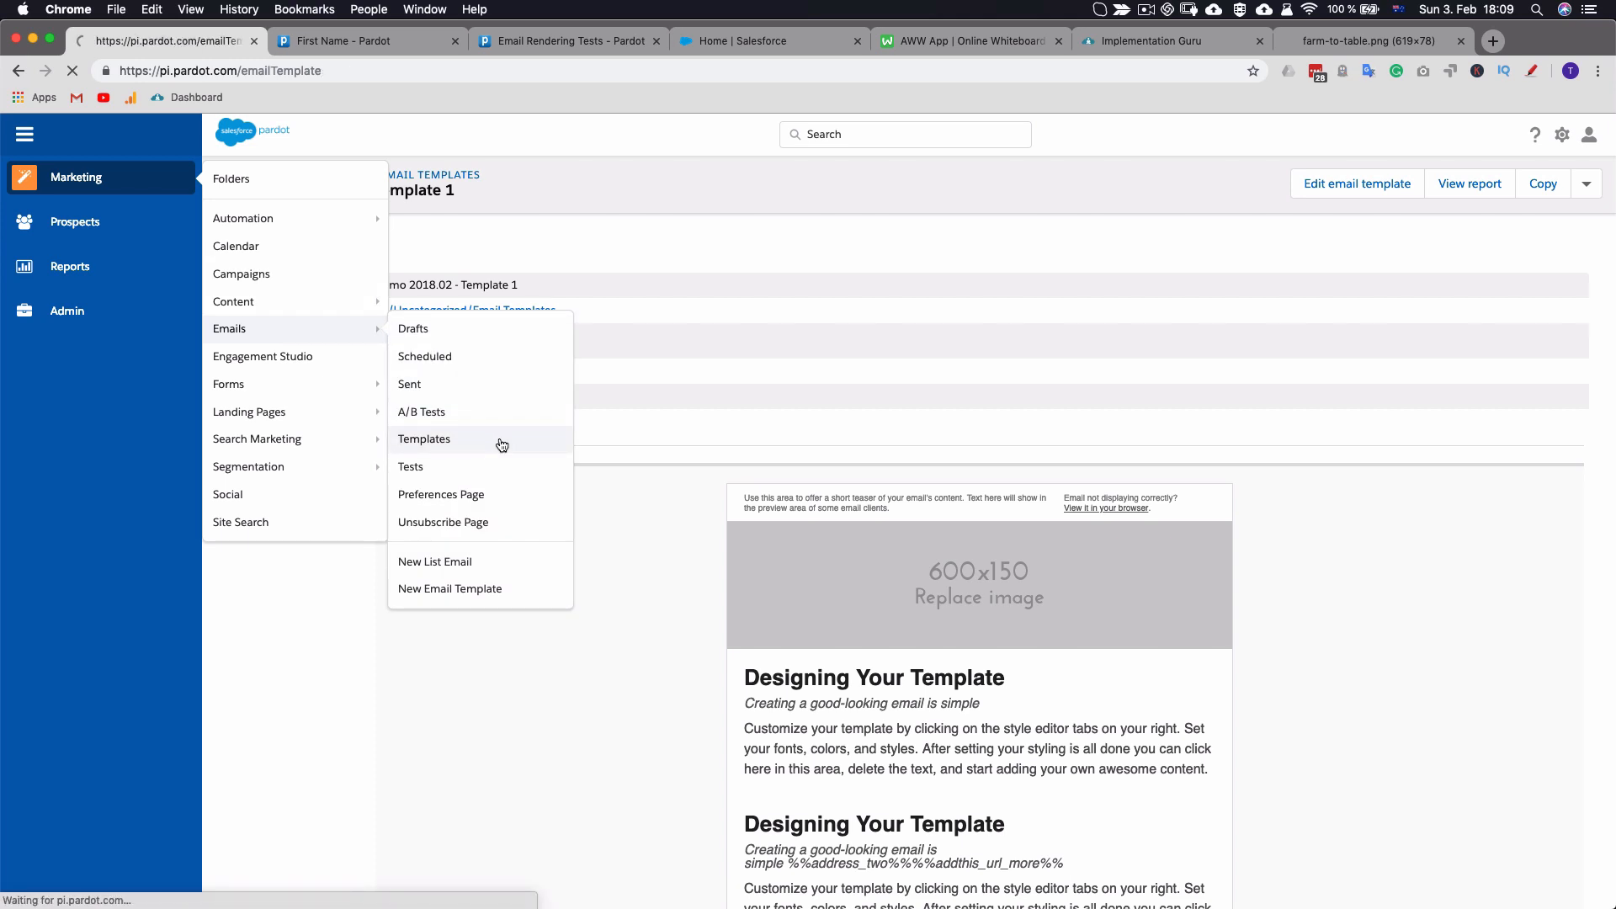